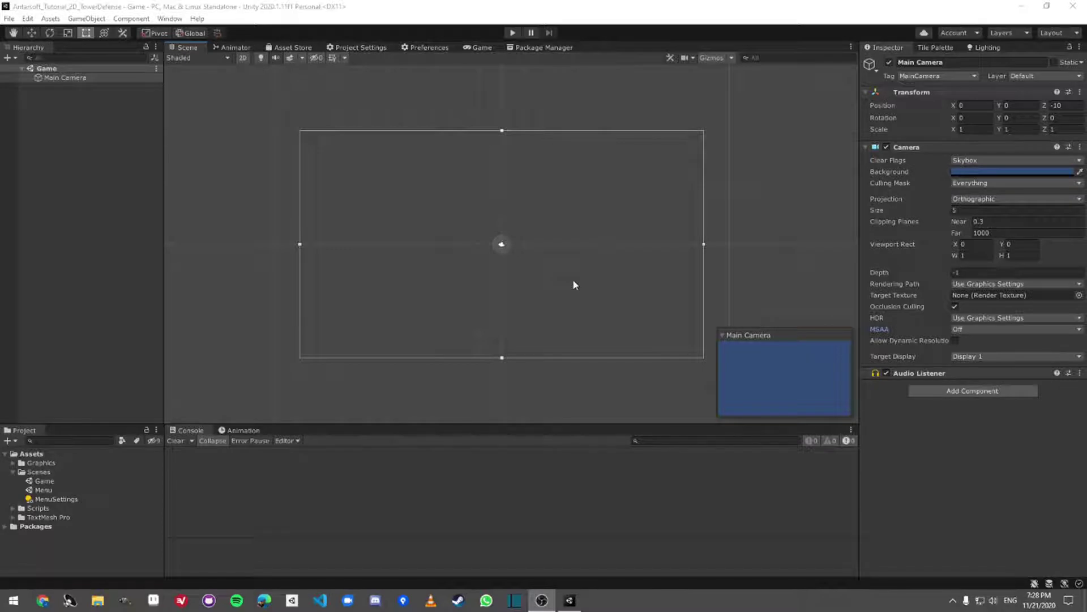
Look over the Game and Menu scene assets, the Main Camera, and the Game scene in both the Scene and Game views
click(112, 130)
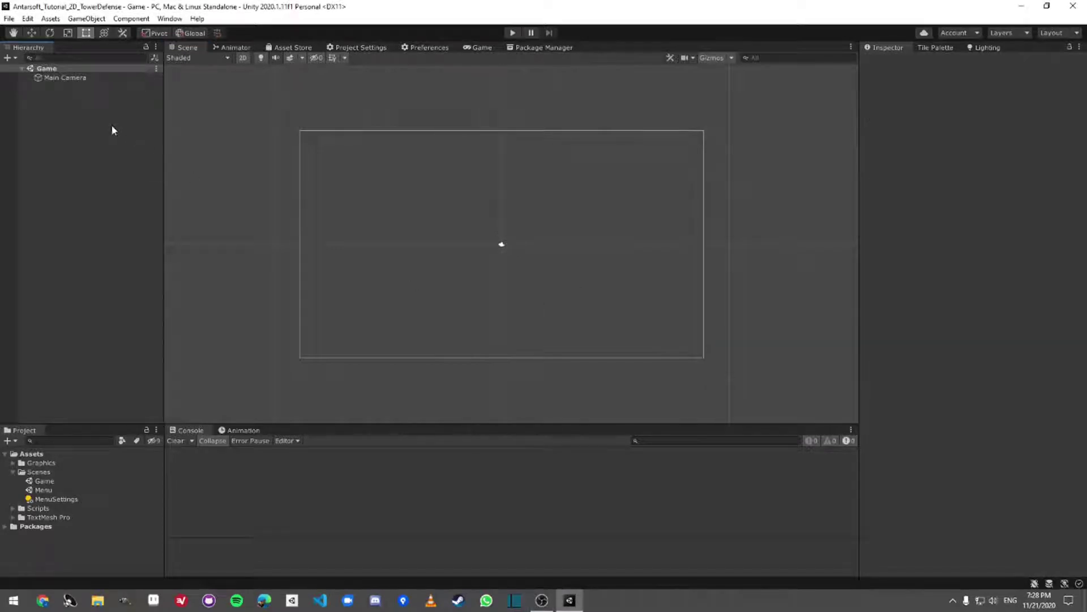
click(60, 491)
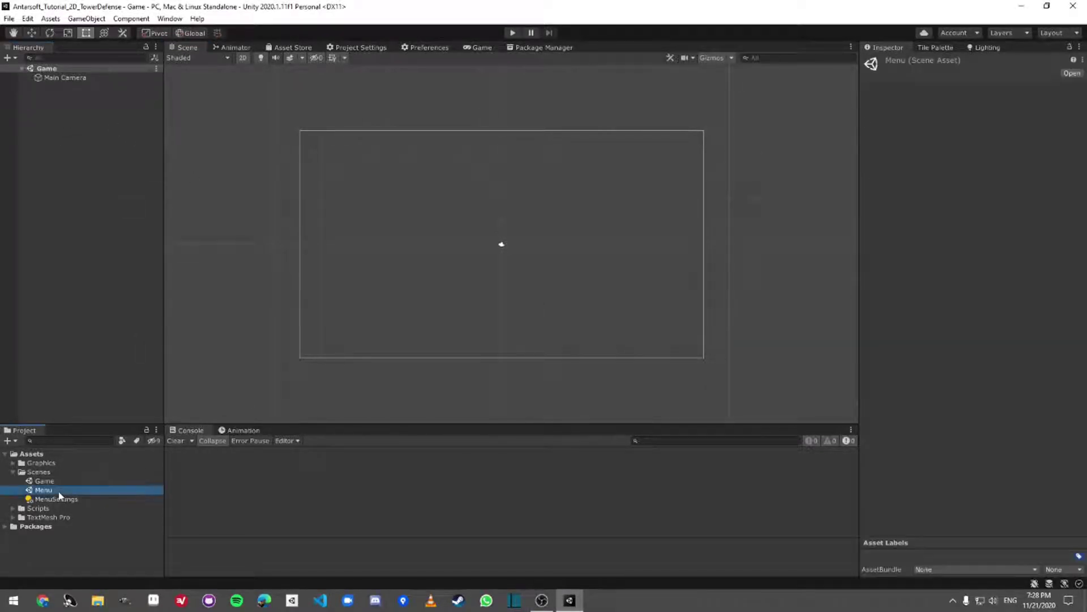
click(63, 480)
click(128, 304)
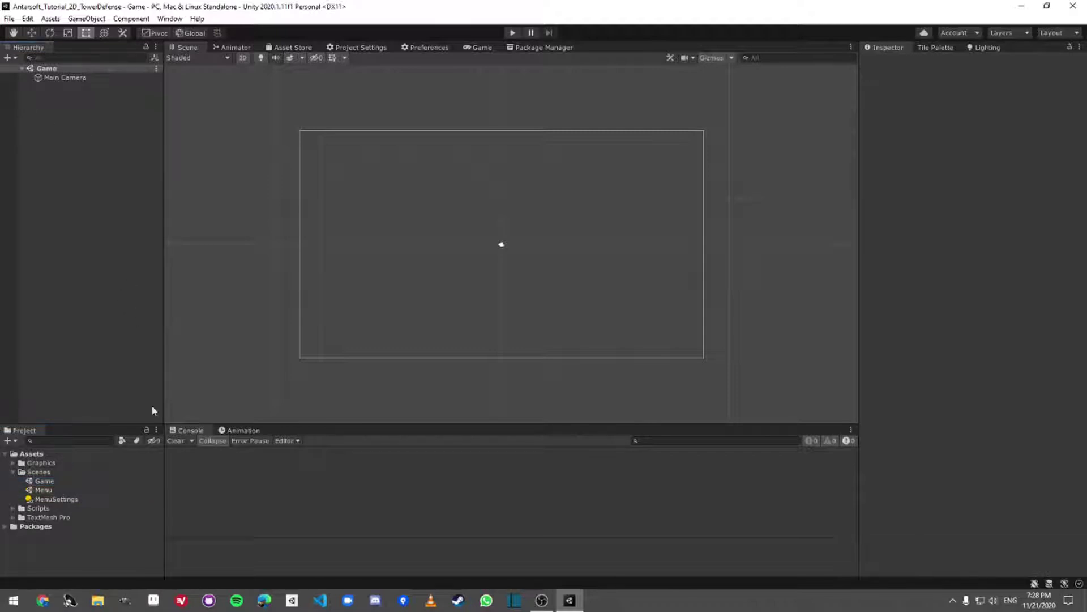
click(154, 472)
click(21, 173)
click(61, 79)
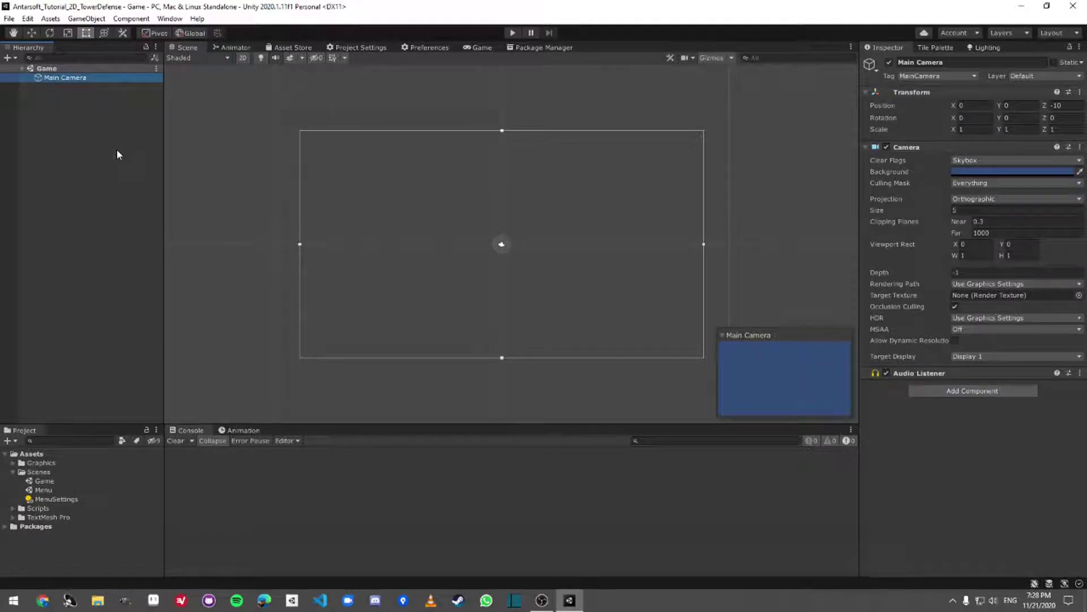
click(514, 286)
click(476, 48)
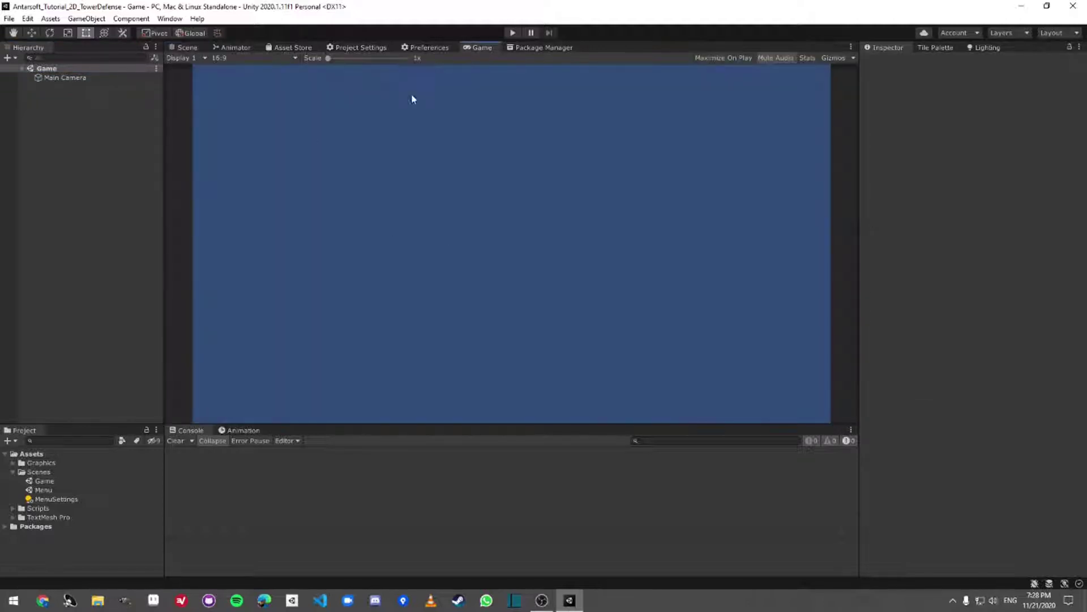
click(185, 48)
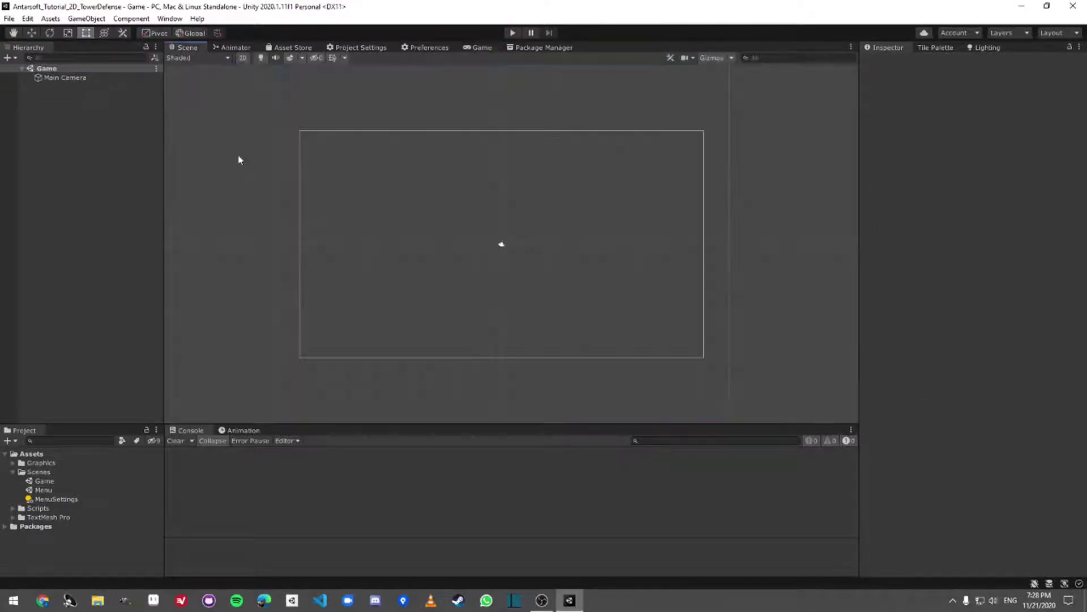
click(466, 48)
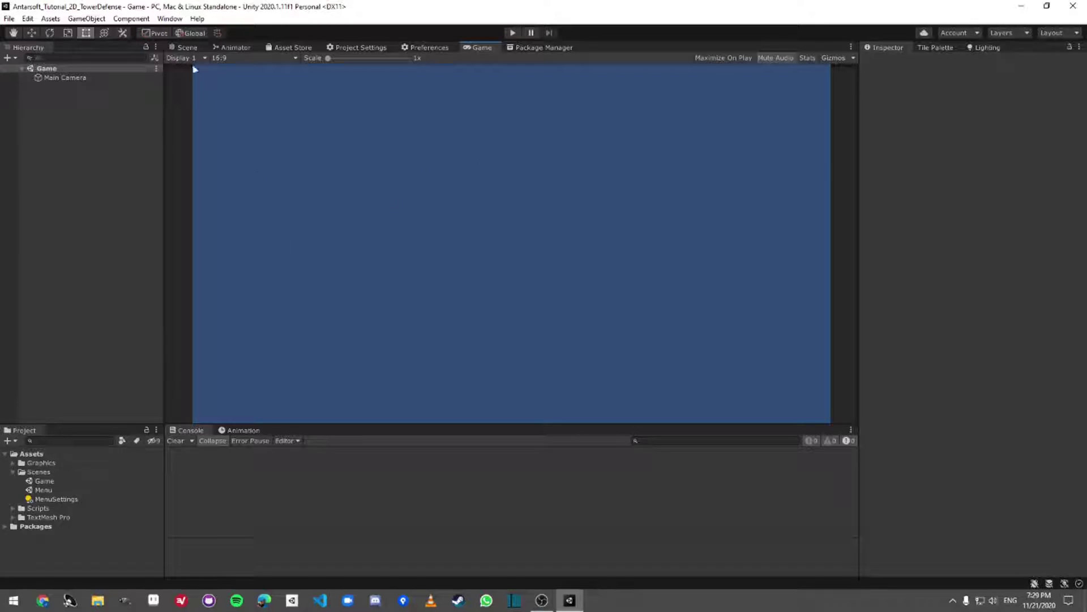
click(187, 48)
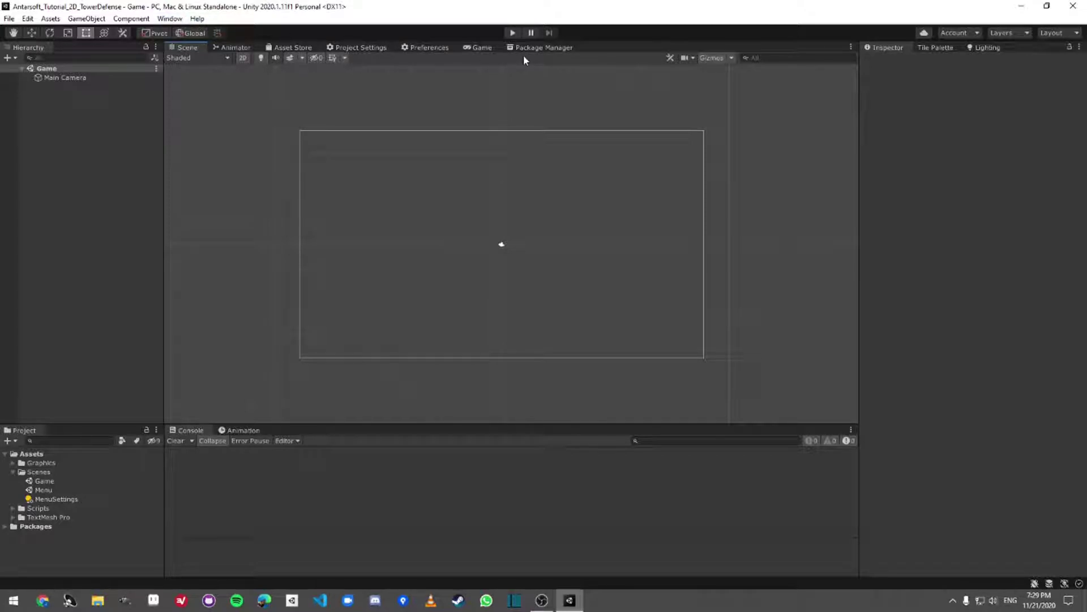
Open the Tile Palette and create a new palette named Ground with a rectangle grid and automatic cell size
click(169, 18)
mouse_move(198, 18)
click(959, 46)
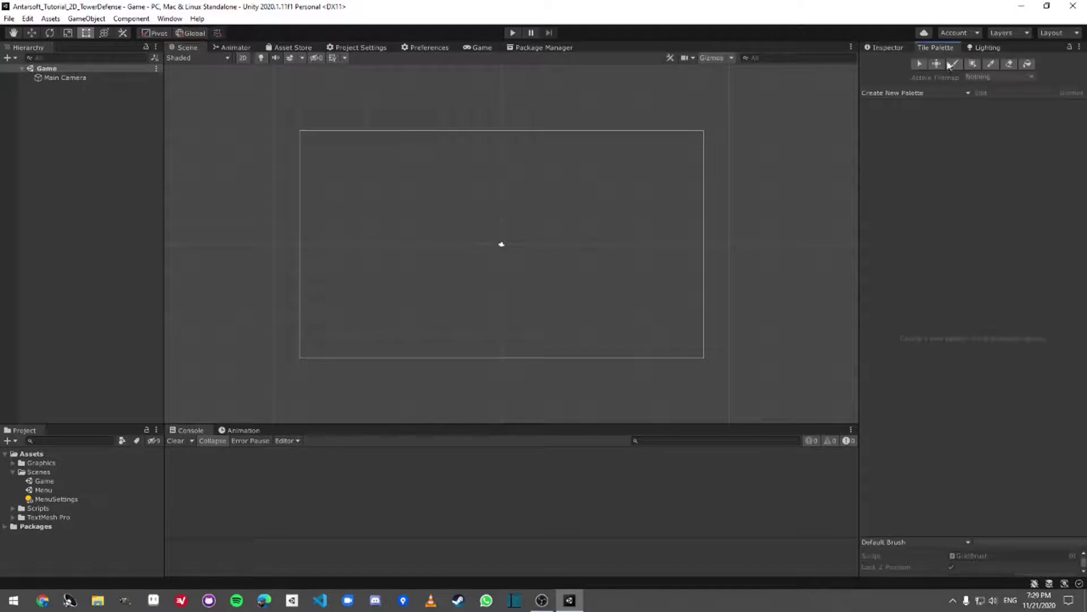
click(891, 93)
click(949, 116)
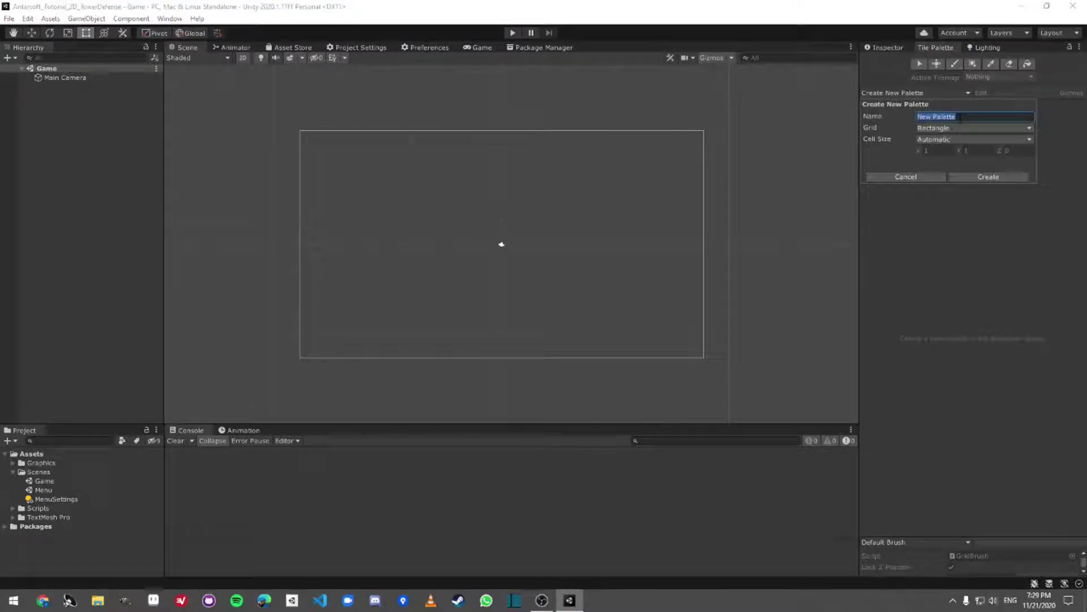
text(T)
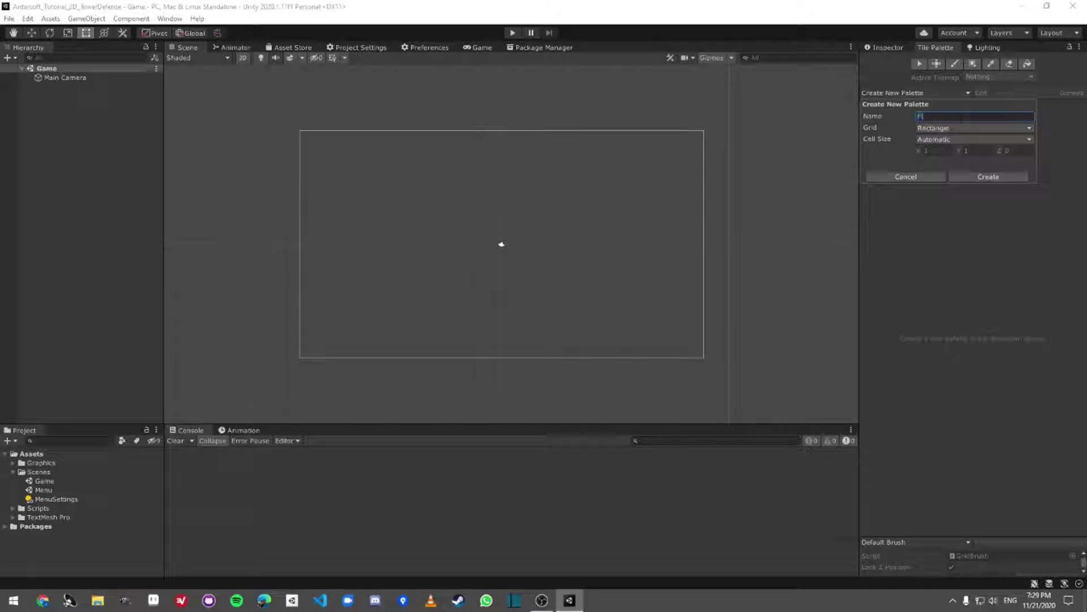
text(loor)
key(BackSpace)
key(BackSpace)
key(BackSpace)
key(BackSpace)
key(BackSpace)
text(Gra)
click(963, 176)
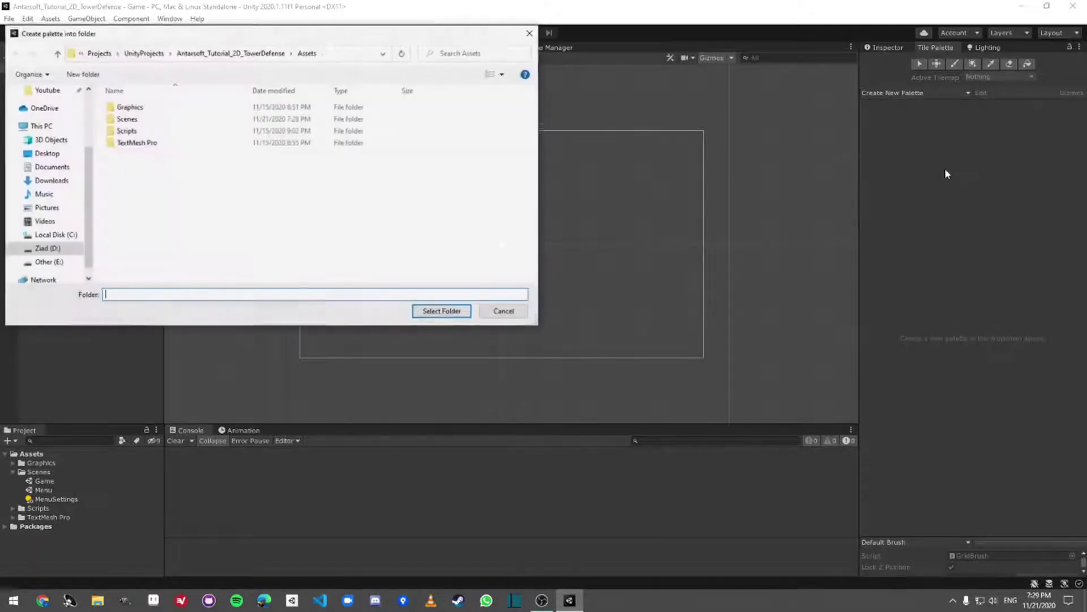
click(84, 74)
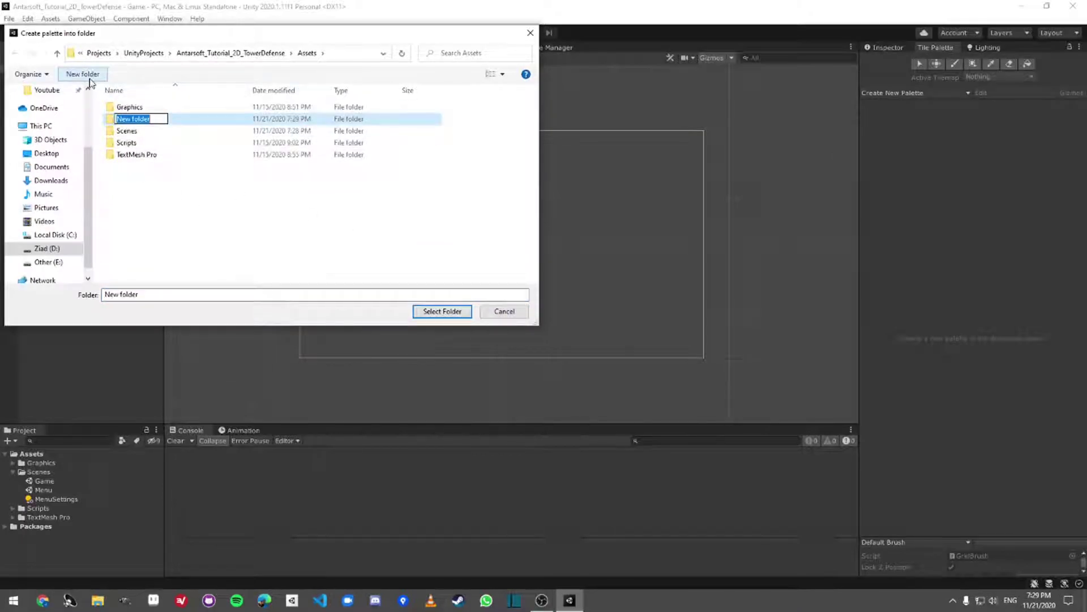
key(Return)
double_click(129, 107)
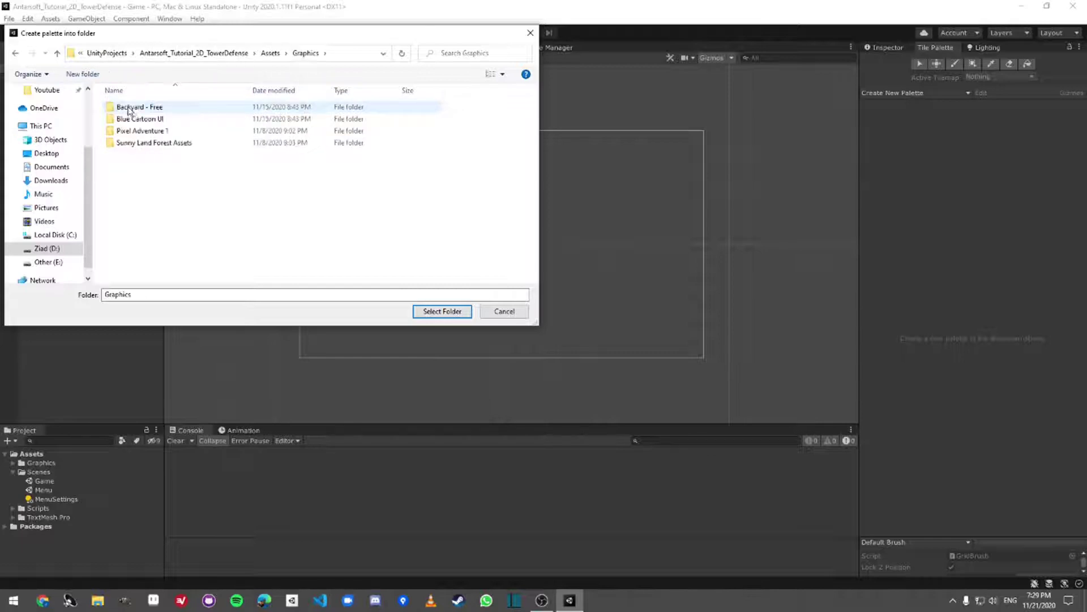
click(14, 53)
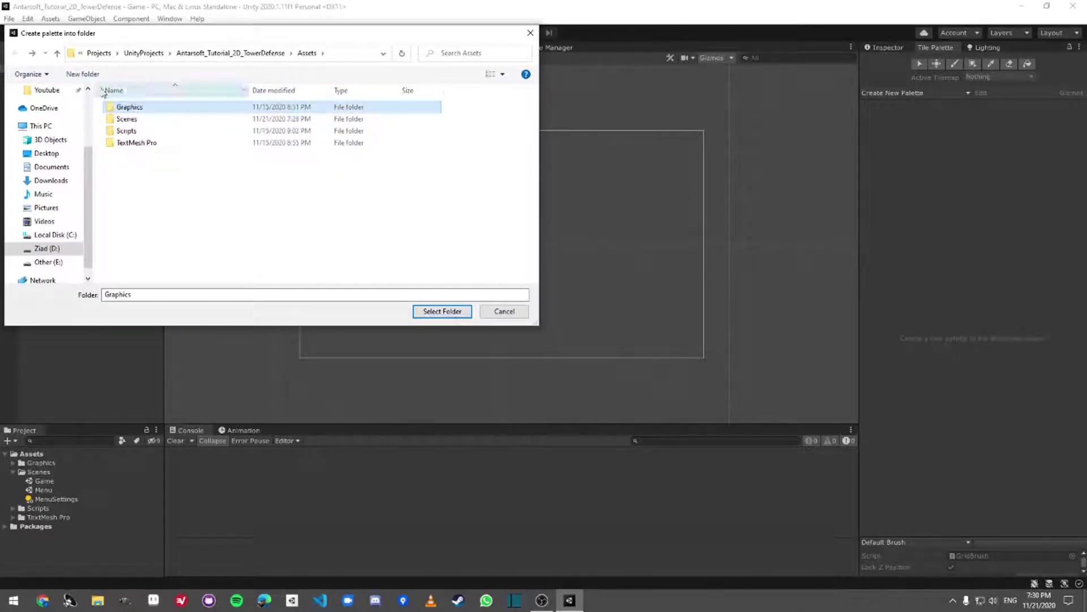
Create a Palettes folder inside Assets and save the new Ground palette into it
key(ctrl+shift+n)
text(Pa)
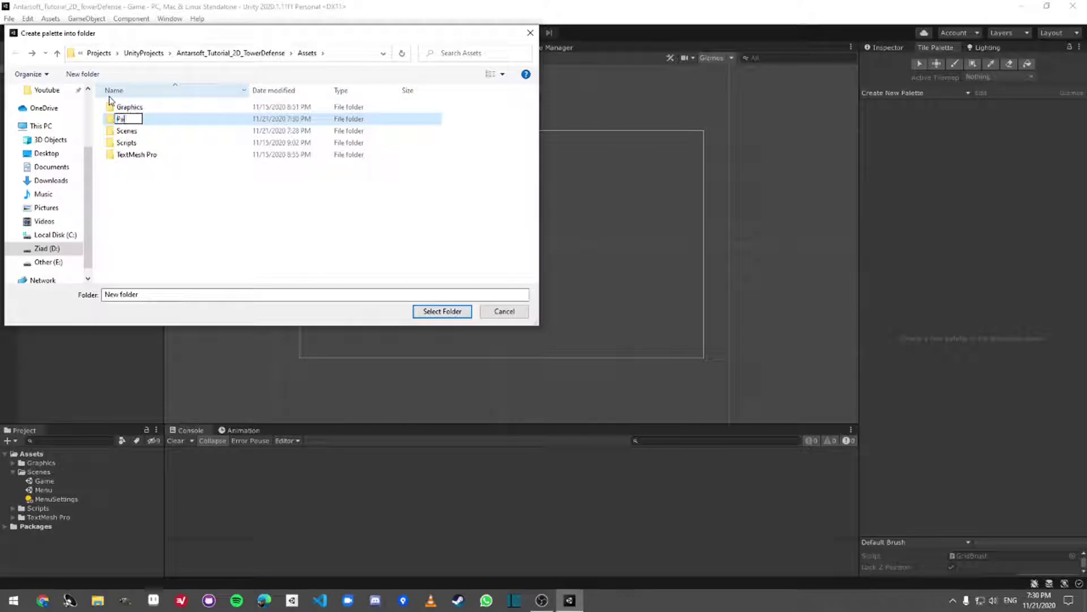
text(lle)
key(BackSpace)
key(BackSpace)
text(ettes)
key(Return)
key(Return)
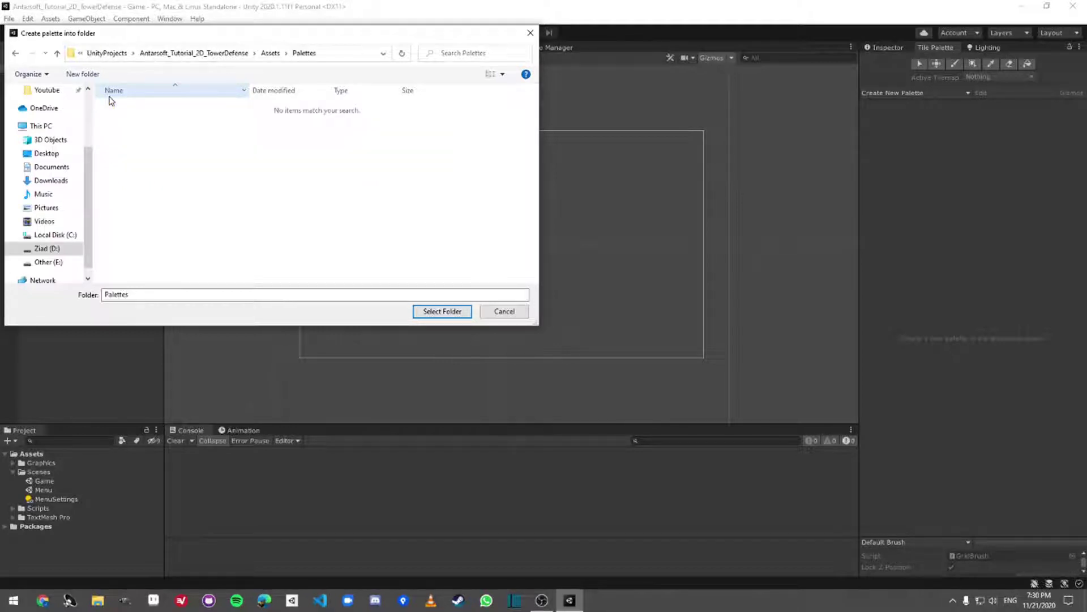
click(15, 54)
click(144, 119)
click(441, 311)
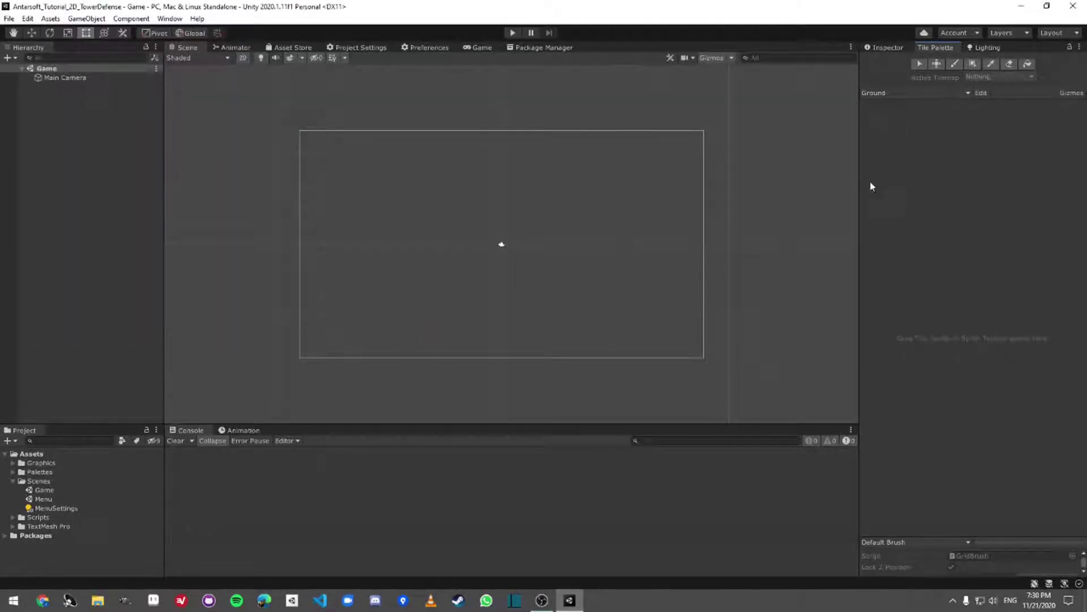
Browse the Palettes and Graphics folders of the project, including Pixel Adventure 1, for tile graphics
click(42, 474)
key(Right)
key(Left)
key(Up)
key(Right)
key(Down)
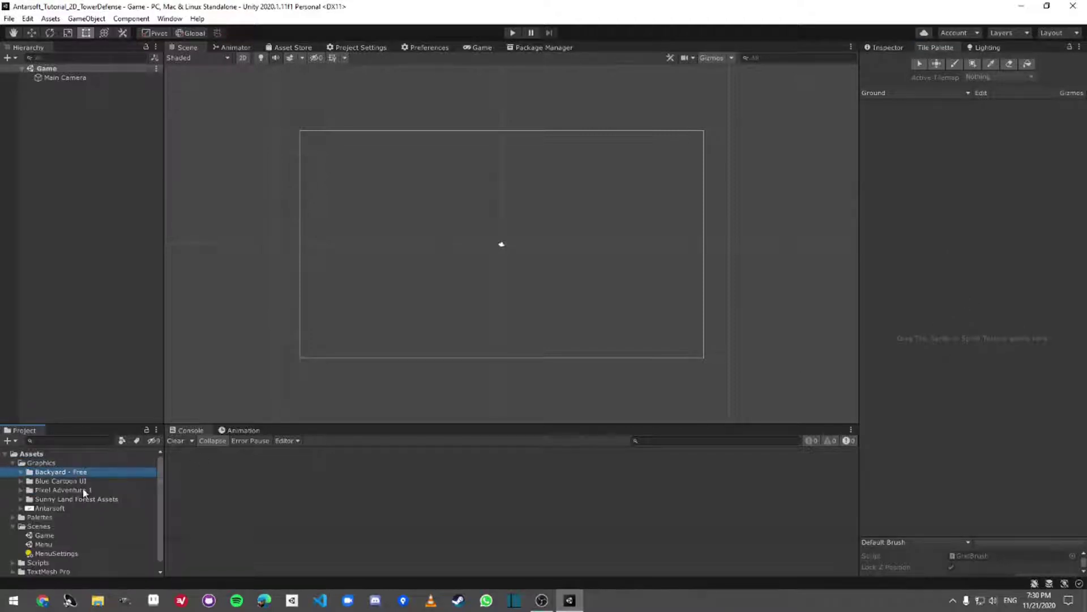
key(Down)
key(Down)
key(Right)
key(Down)
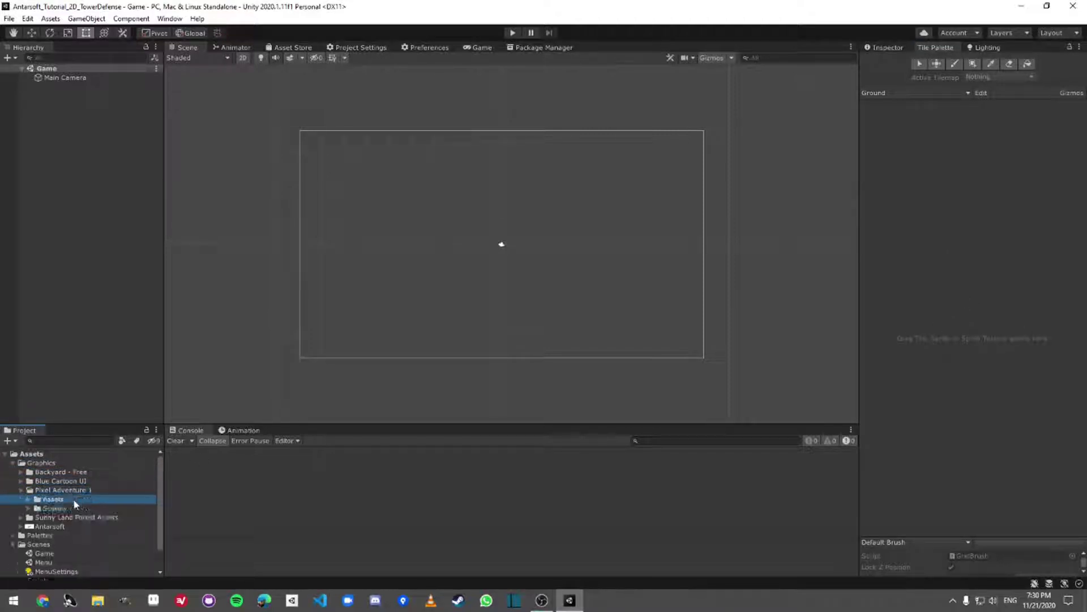
key(Right)
key(Left)
key(Left)
key(Left)
key(Up)
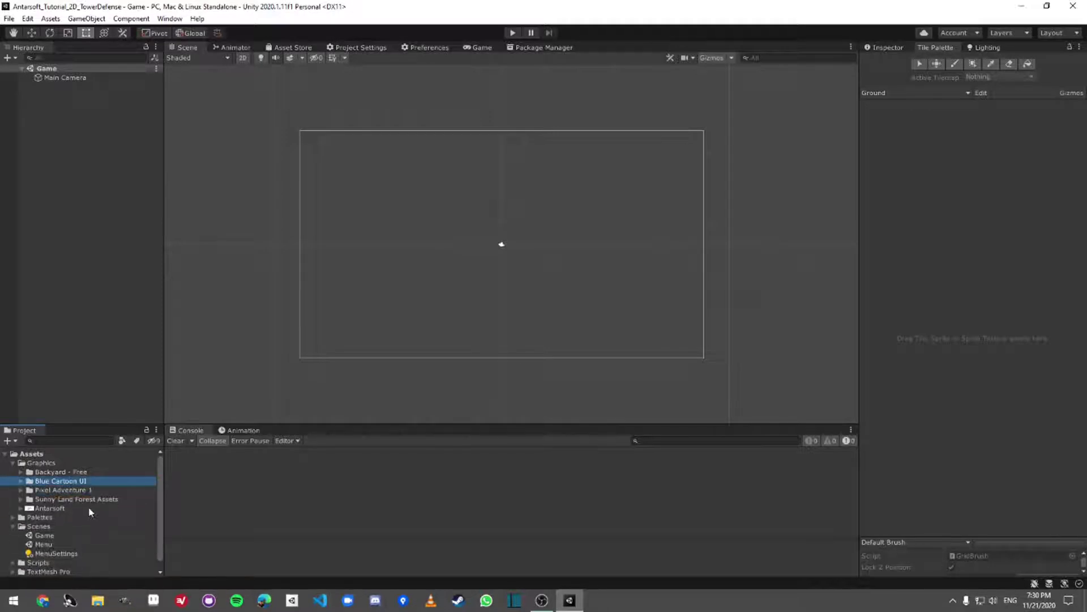
Preview the sample_ground and backyard textures in the Backyard - Free folder and return to the Tile Palette
key(Up)
key(Right)
key(Down)
key(Down)
click(85, 517)
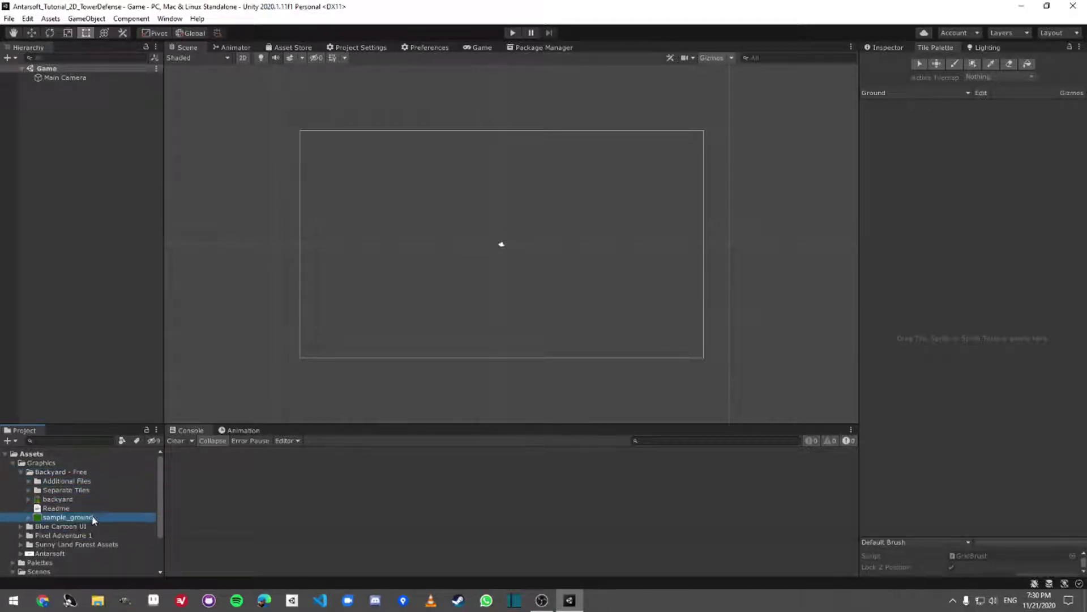
click(885, 47)
drag(958, 438, 958, 293)
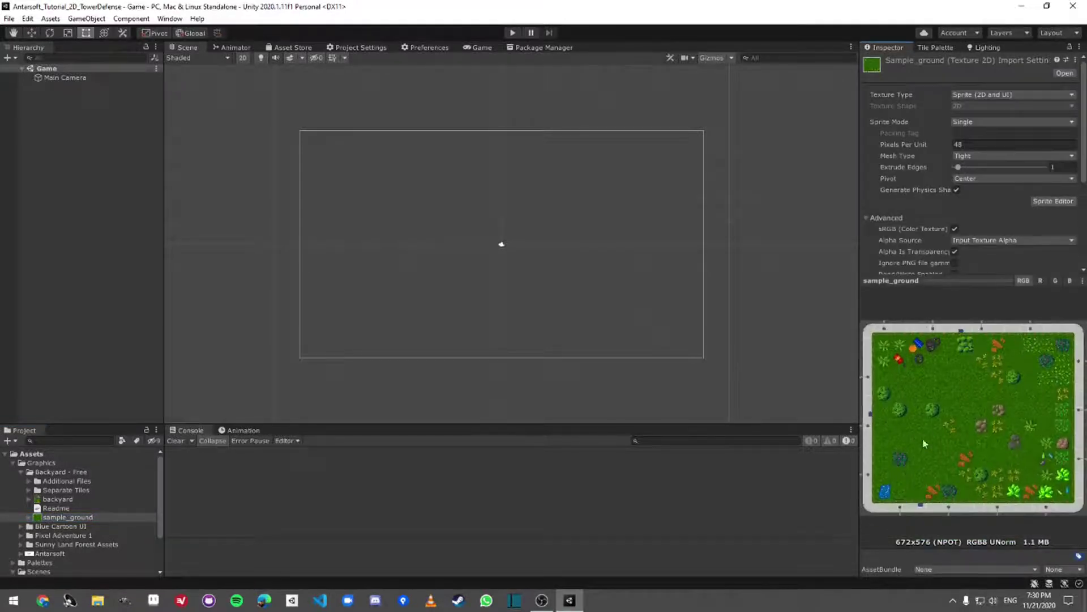
click(60, 500)
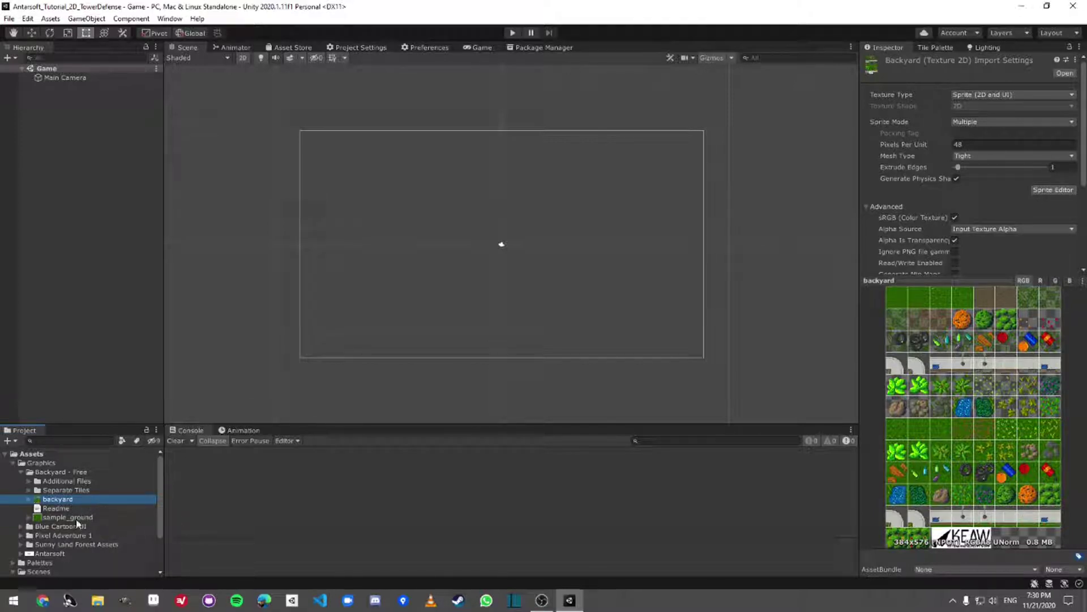
scroll(49, 547, down, 3)
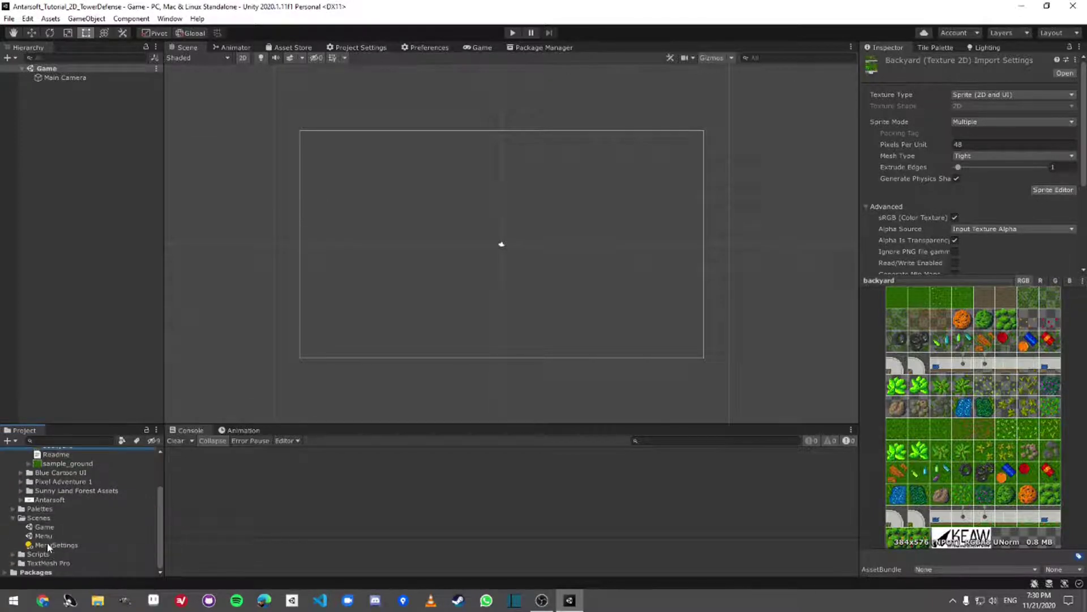
click(937, 47)
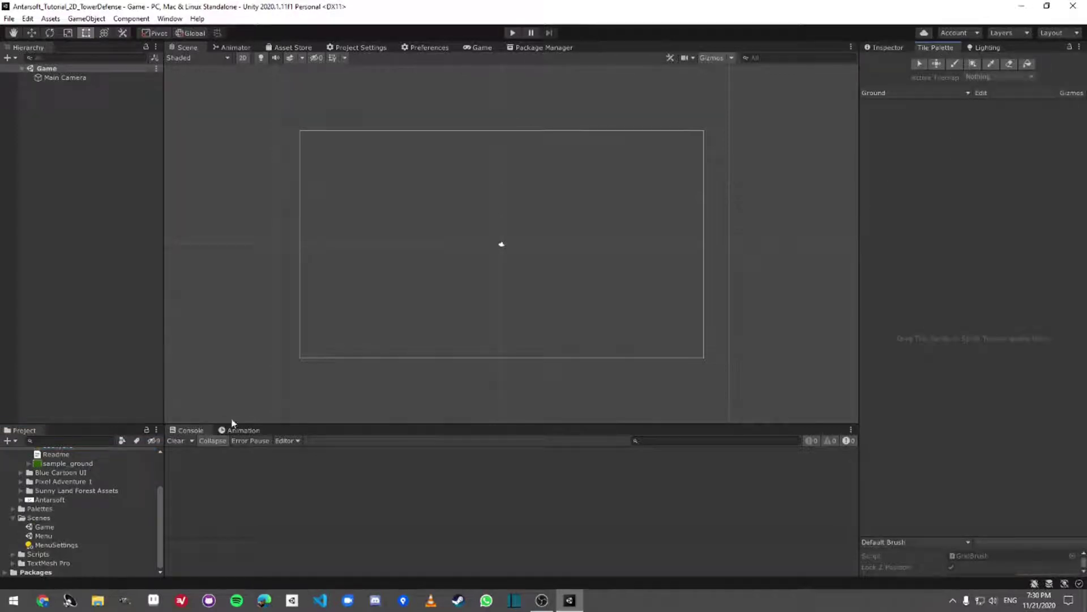
Try to add the backyard sprite sheet to the Ground palette, choosing the destination from inside the Palettes folder
scroll(70, 487, up, 2)
click(65, 508)
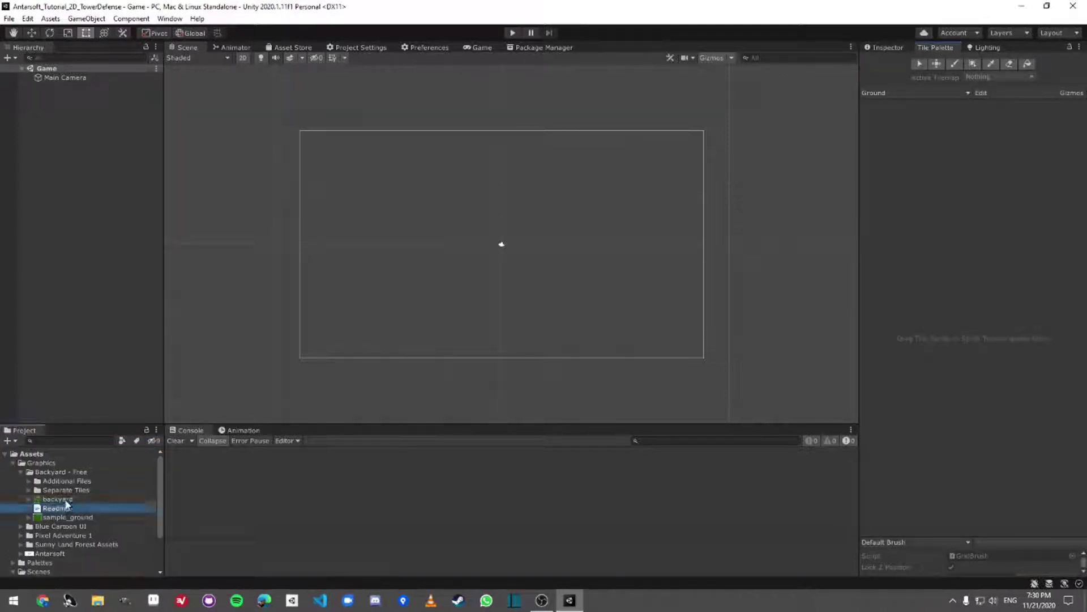
drag(65, 502, 935, 325)
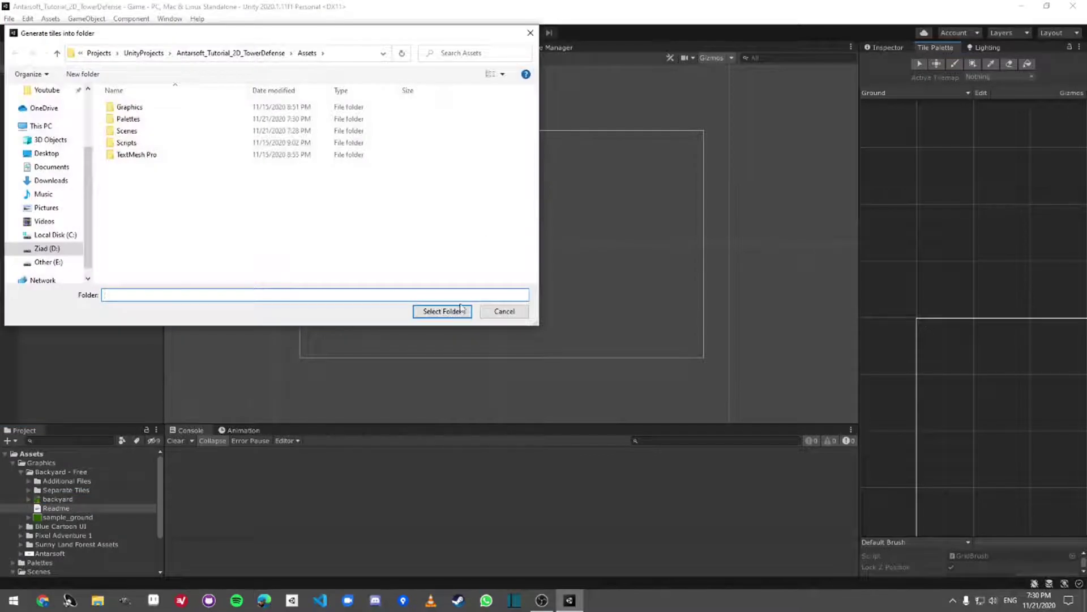
click(130, 120)
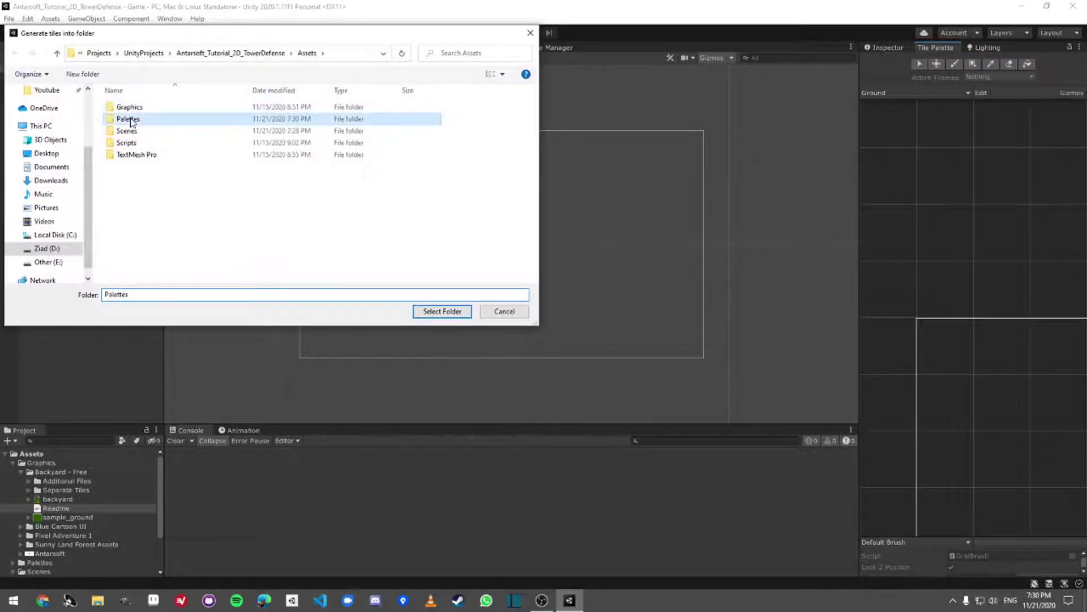
double_click(131, 120)
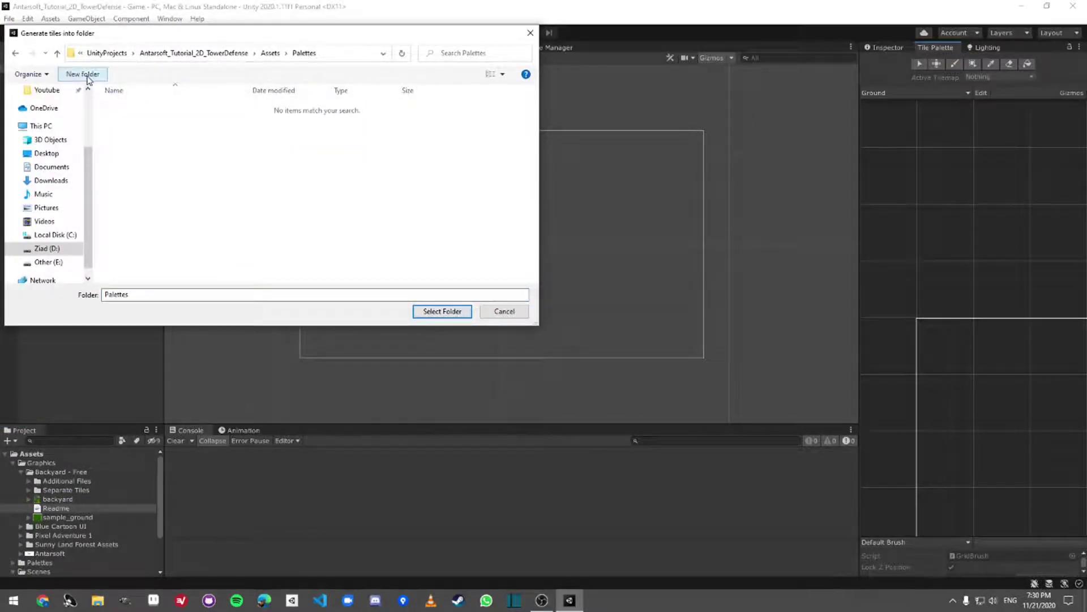
click(430, 312)
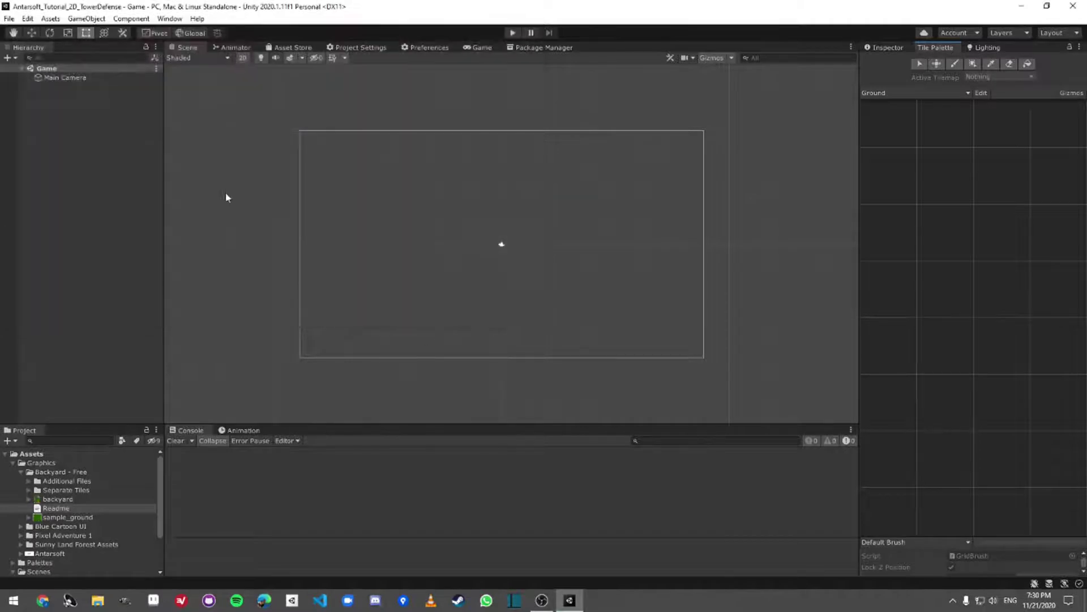
Add the backyard sprite sheet to the Ground palette, generating its tiles into the Palettes folder under Assets
click(77, 500)
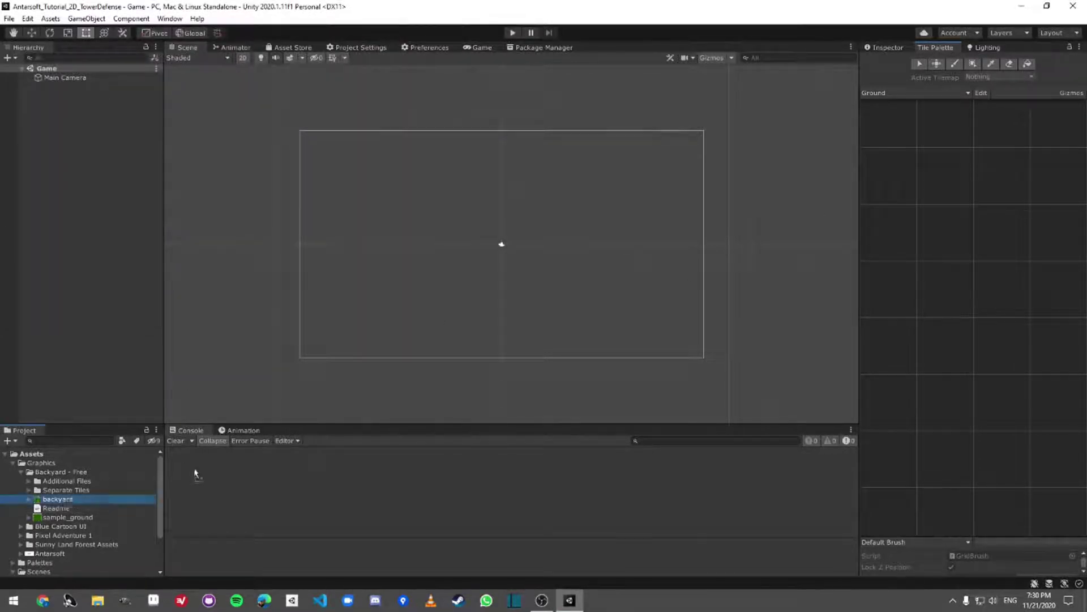
drag(195, 475, 879, 143)
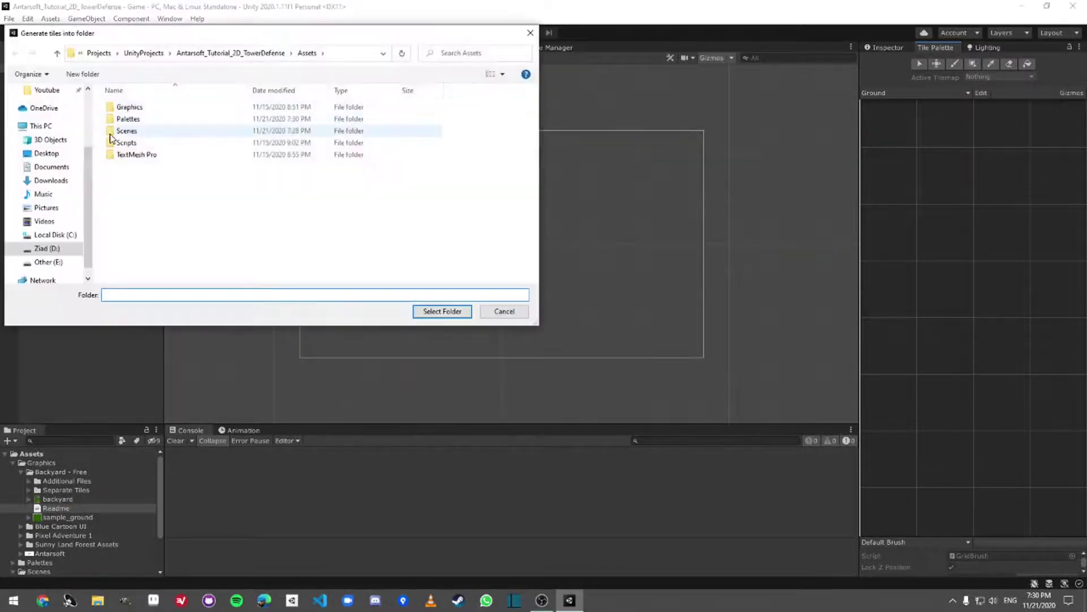
click(128, 119)
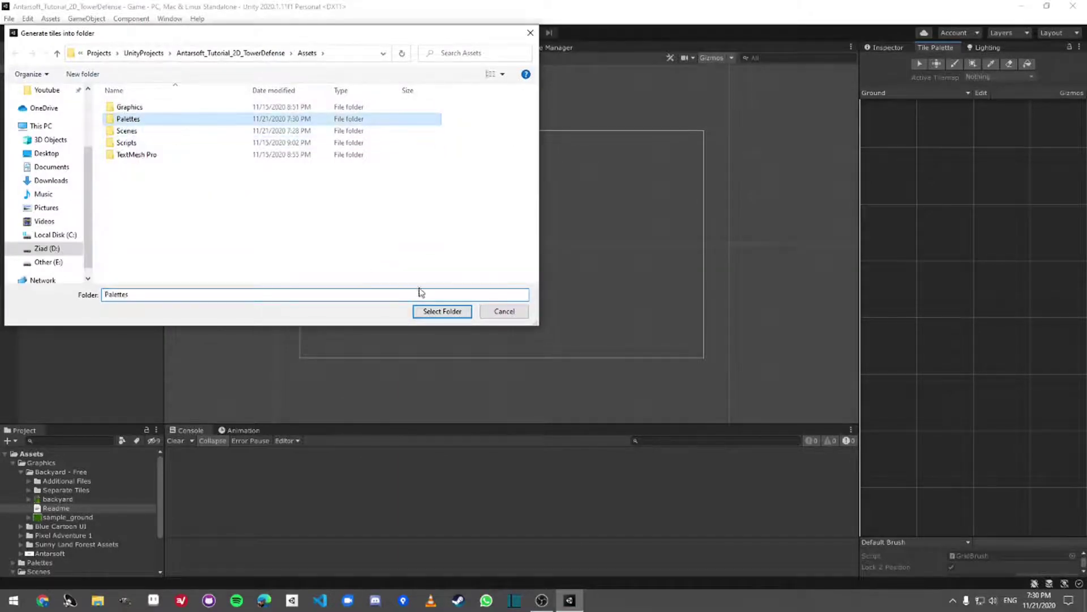
click(441, 311)
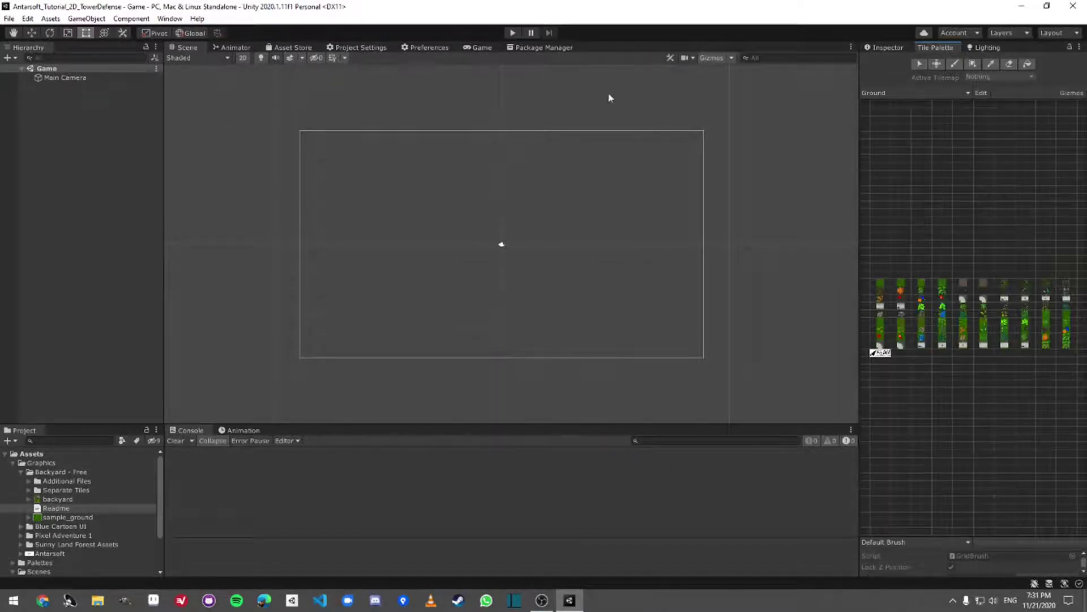
Examine the backyard tiles in the Ground palette, trying out the plain grass tiles of the first row
scroll(922, 286, up, 3)
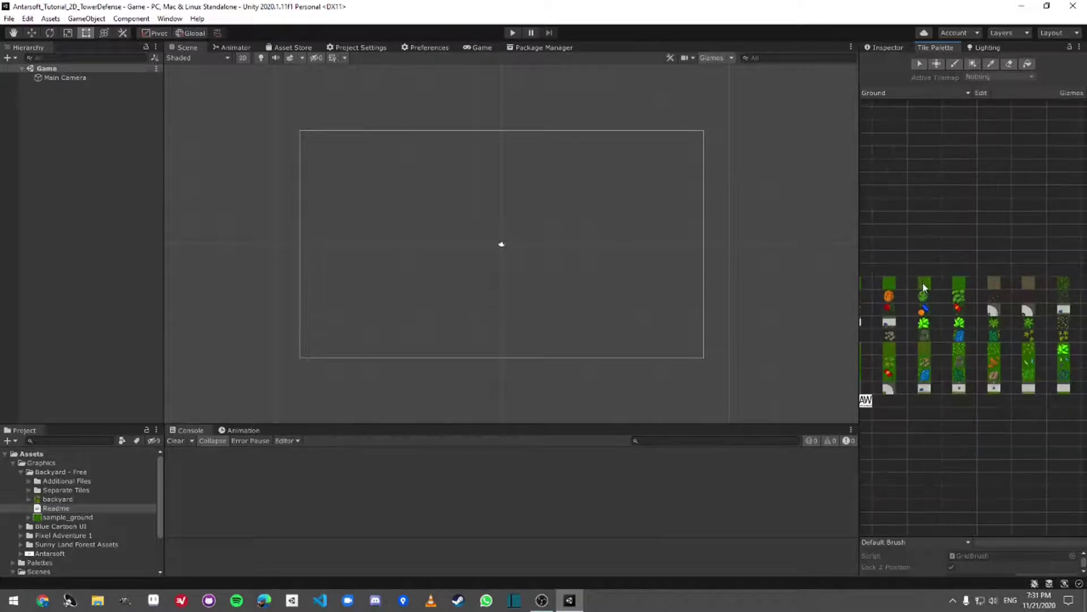
click(979, 283)
middle_drag(979, 284, 994, 281)
scroll(943, 274, up, 2)
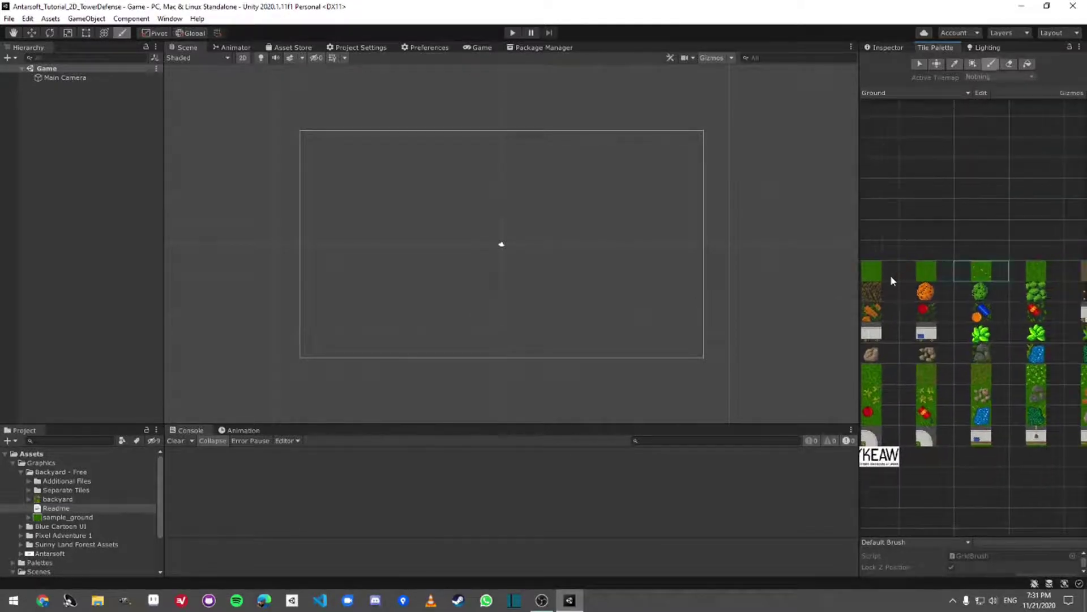
click(890, 273)
click(982, 93)
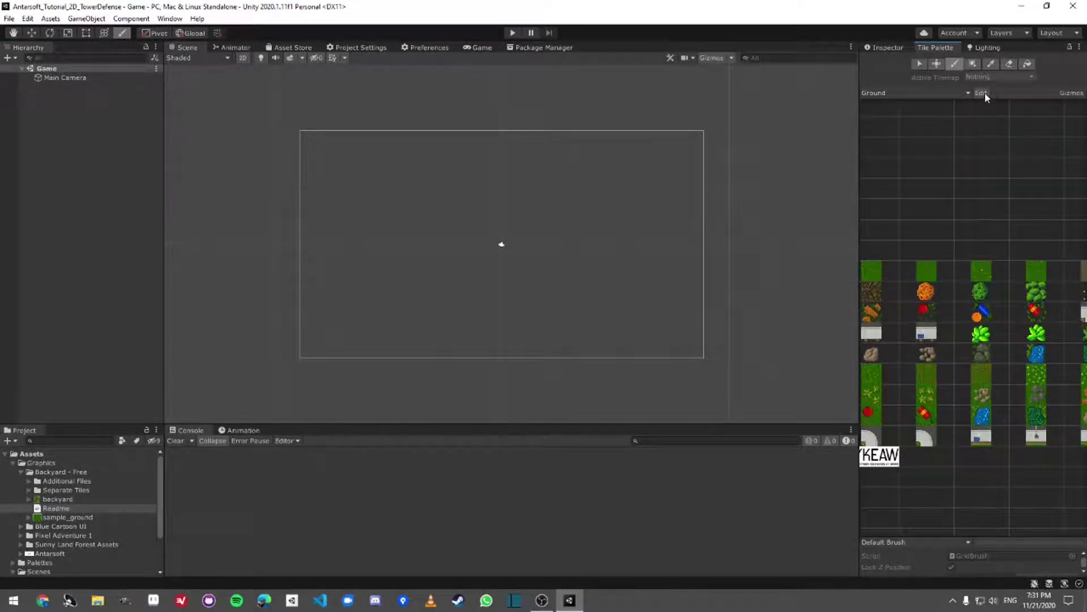
click(982, 148)
mouse_move(977, 170)
mouse_down()
mouse_move(940, 213)
mouse_move(947, 245)
mouse_up()
middle_drag(771, 209, 770, 210)
middle_drag(906, 252, 940, 243)
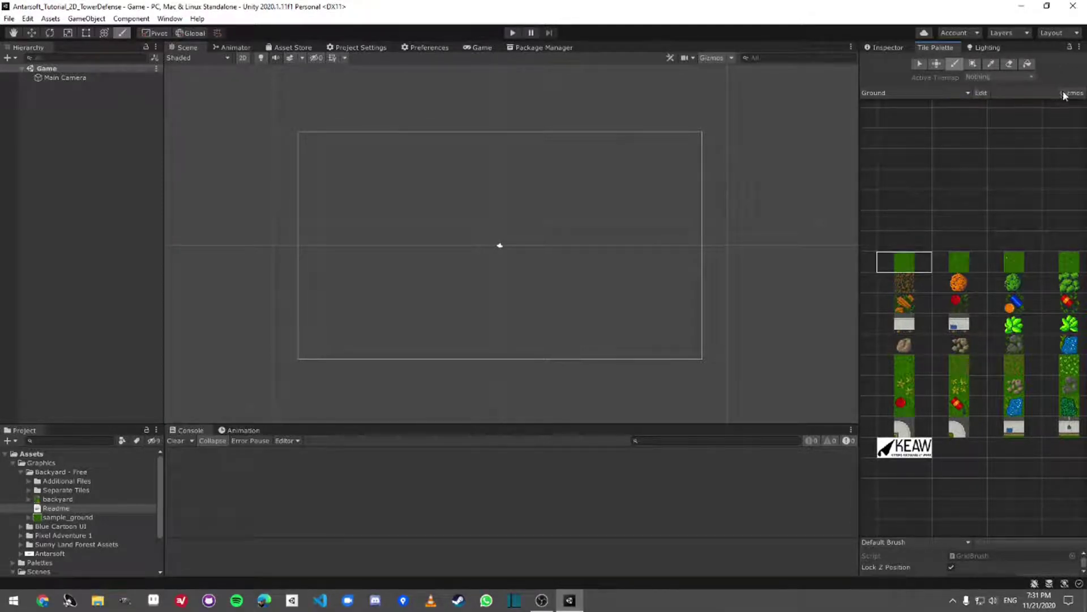
click(1080, 47)
click(1011, 164)
click(916, 446)
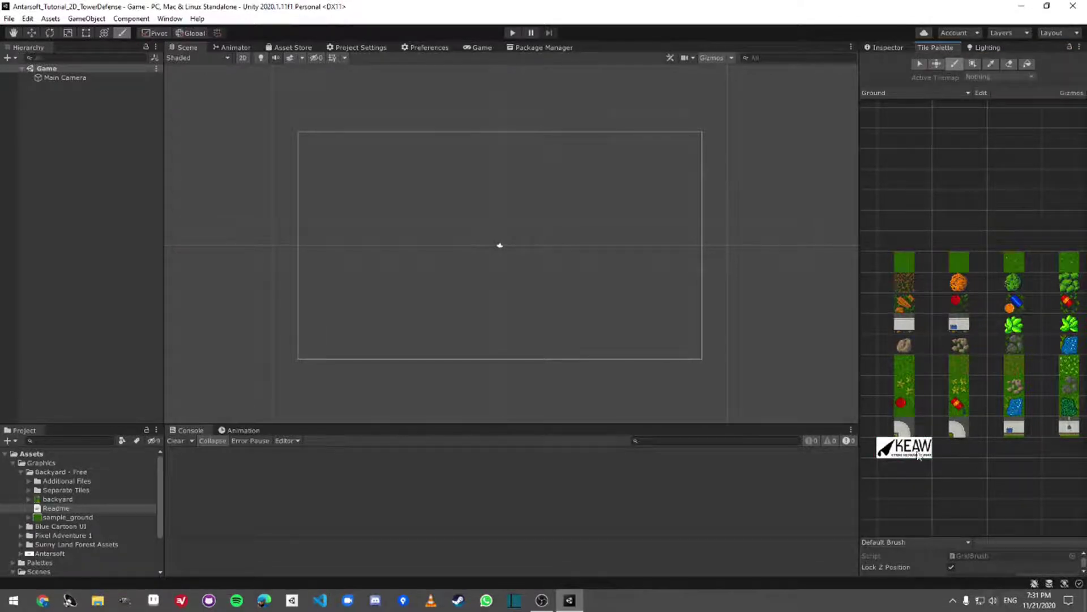
scroll(502, 297, up, 5)
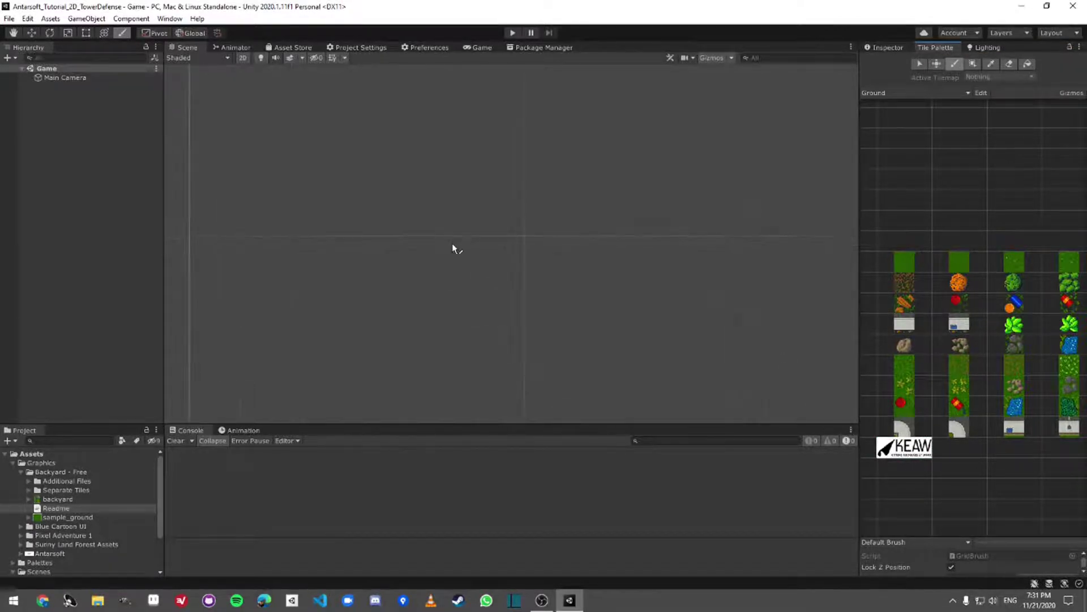
click(927, 94)
click(913, 102)
Create a regular Tilemap object in the Game scene and rename it Ground
right_click(58, 92)
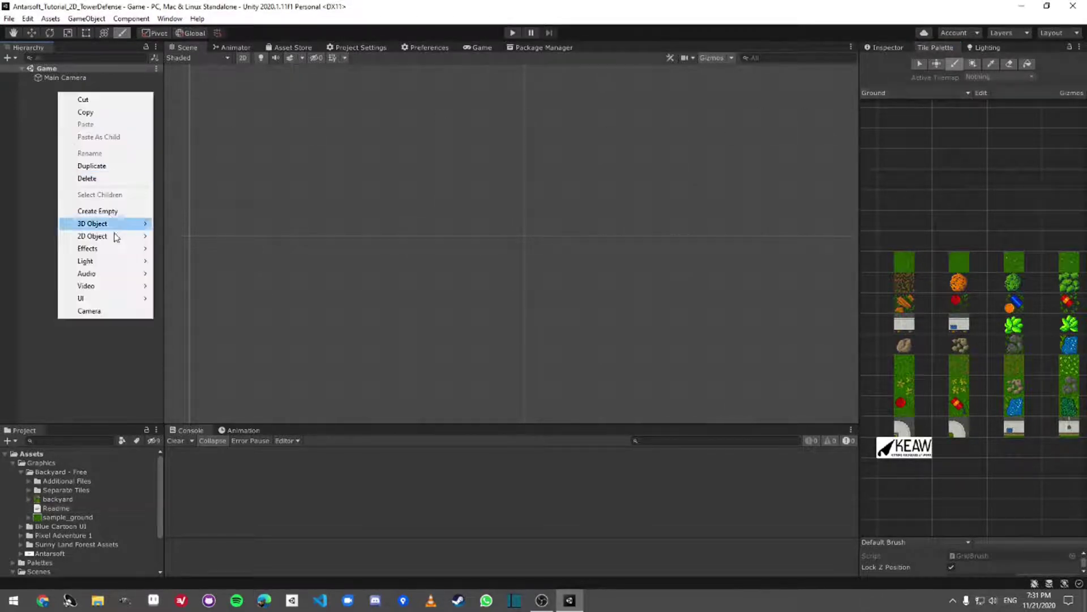
mouse_move(111, 235)
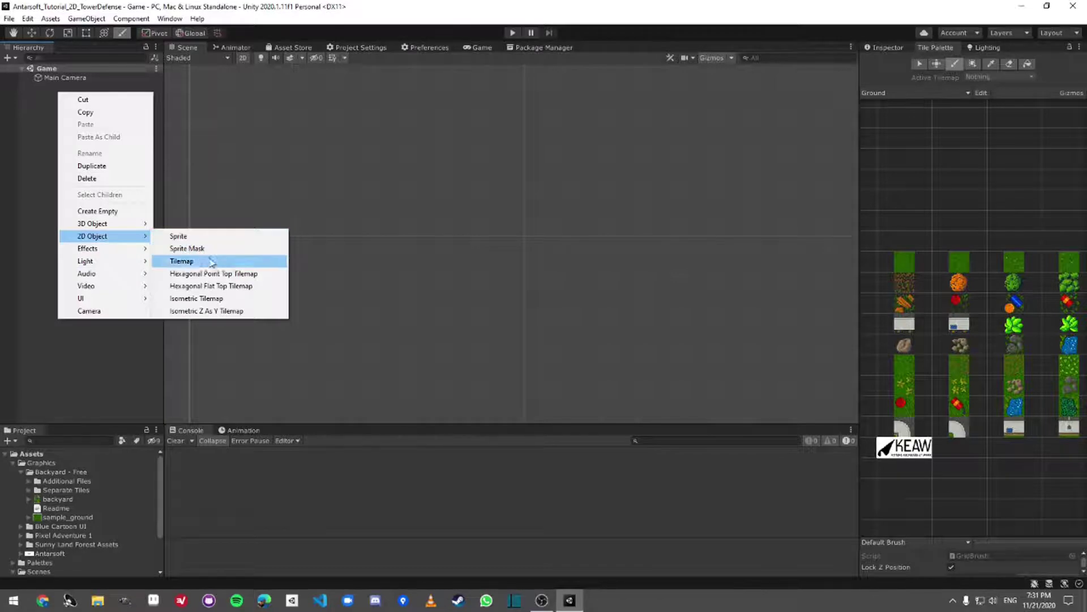
click(186, 261)
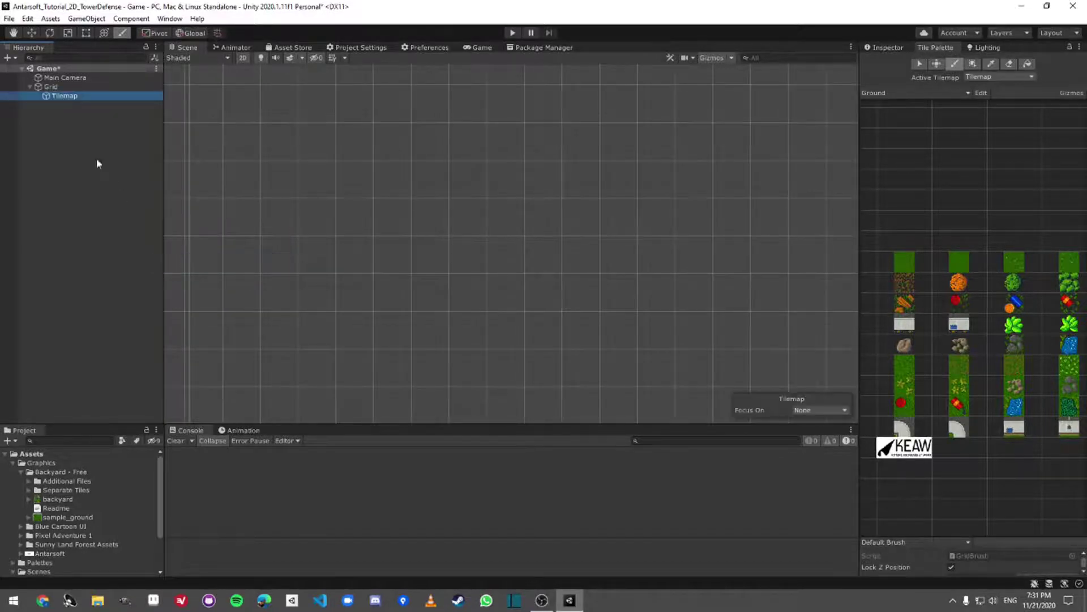
text(Gr)
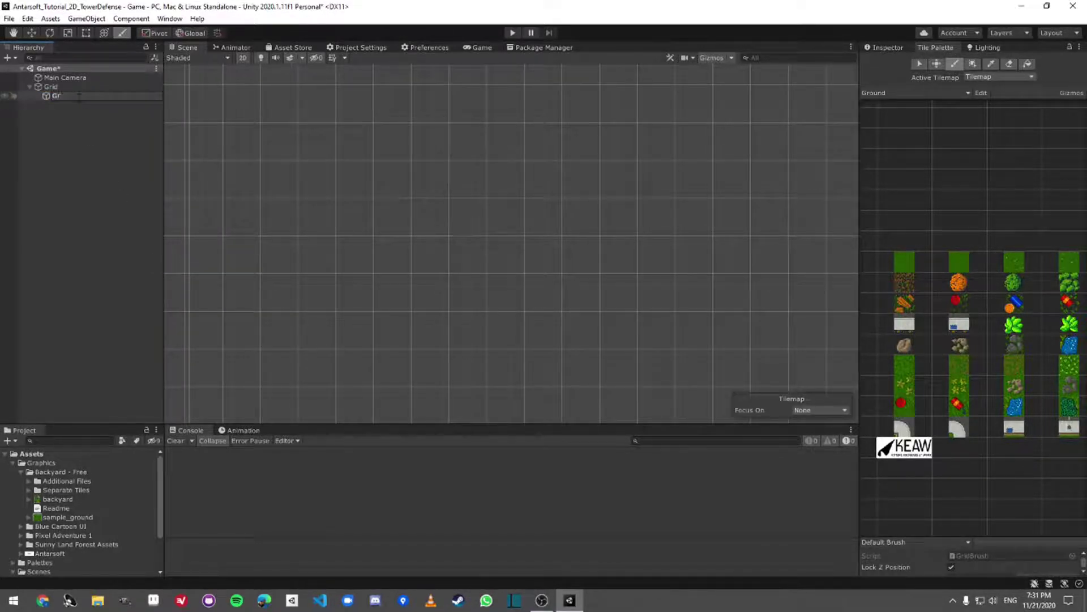
text(ound)
key(Return)
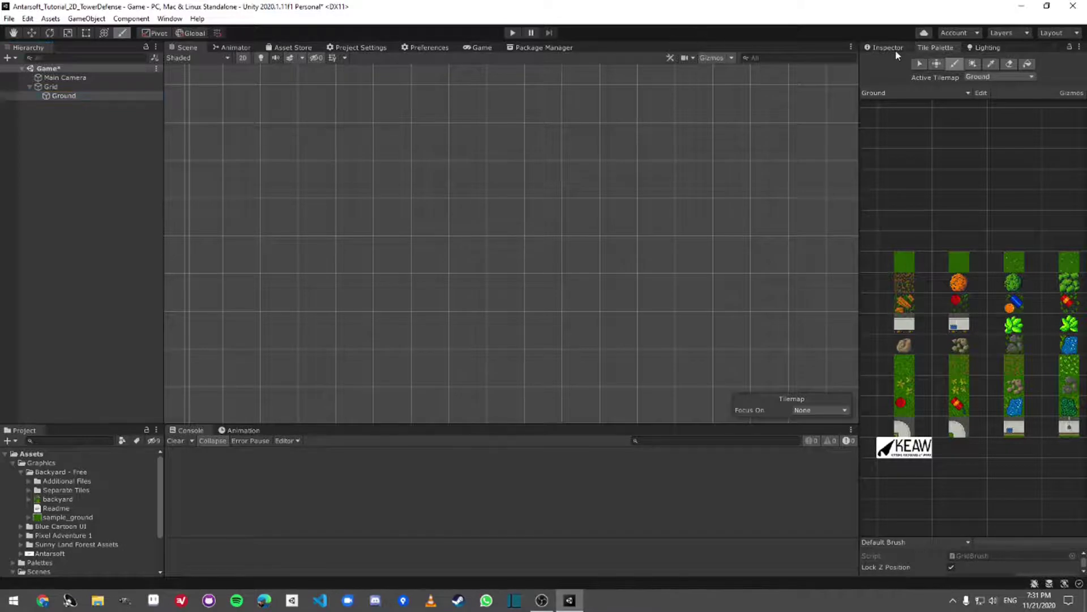
Dock the Tile Palette between the Scene view and the Inspector, widen it and pick the first grass tile
drag(933, 52, 792, 135)
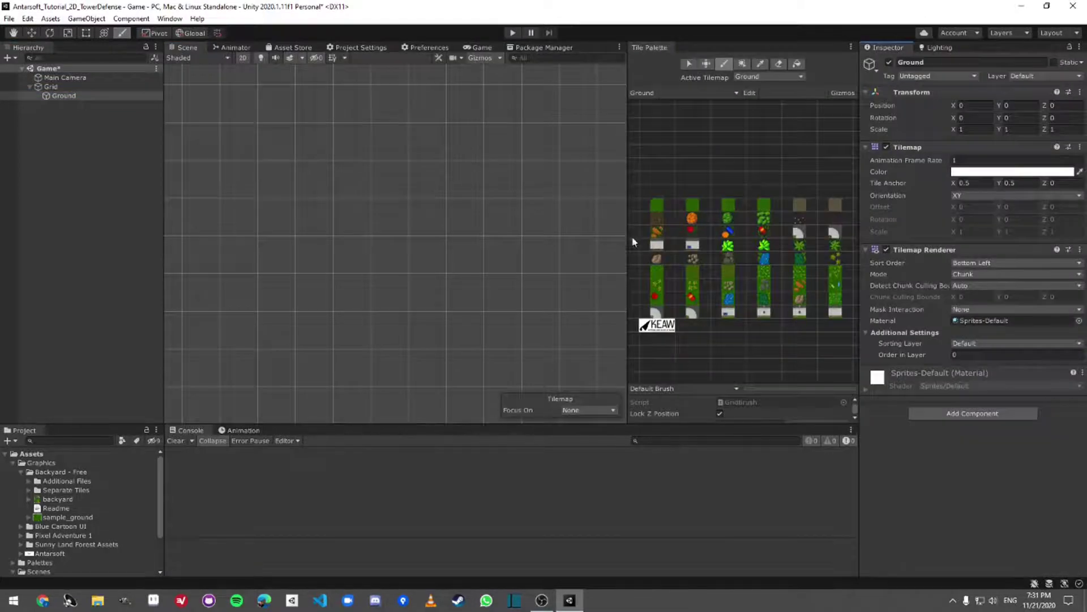
drag(628, 238, 579, 226)
key(i)
click(607, 209)
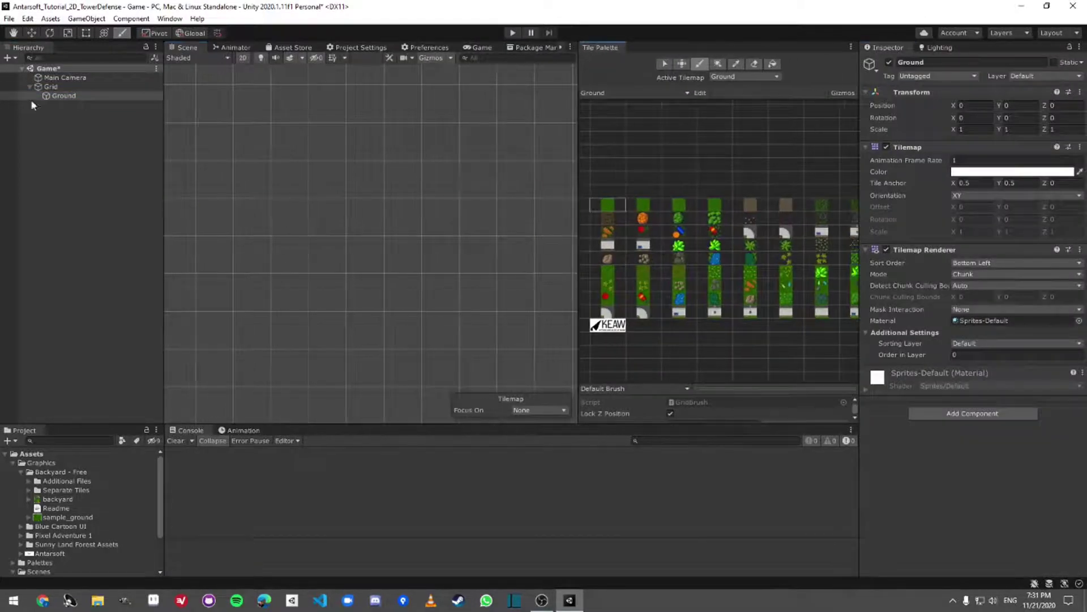
Check the Grid and Ground tilemap components and activate the paint brush for the Ground tilemap
click(52, 87)
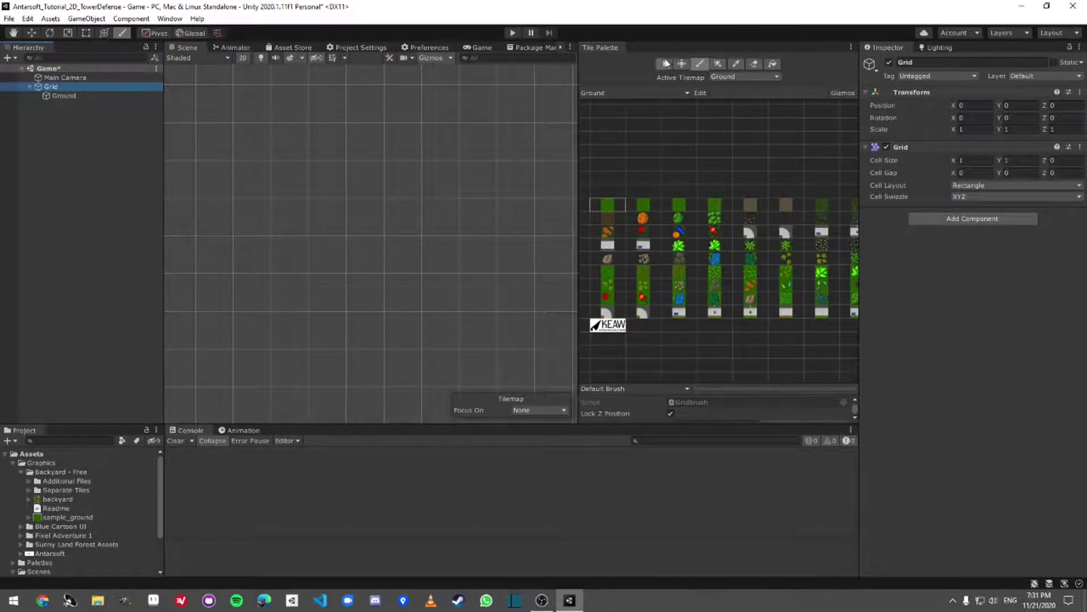
click(665, 63)
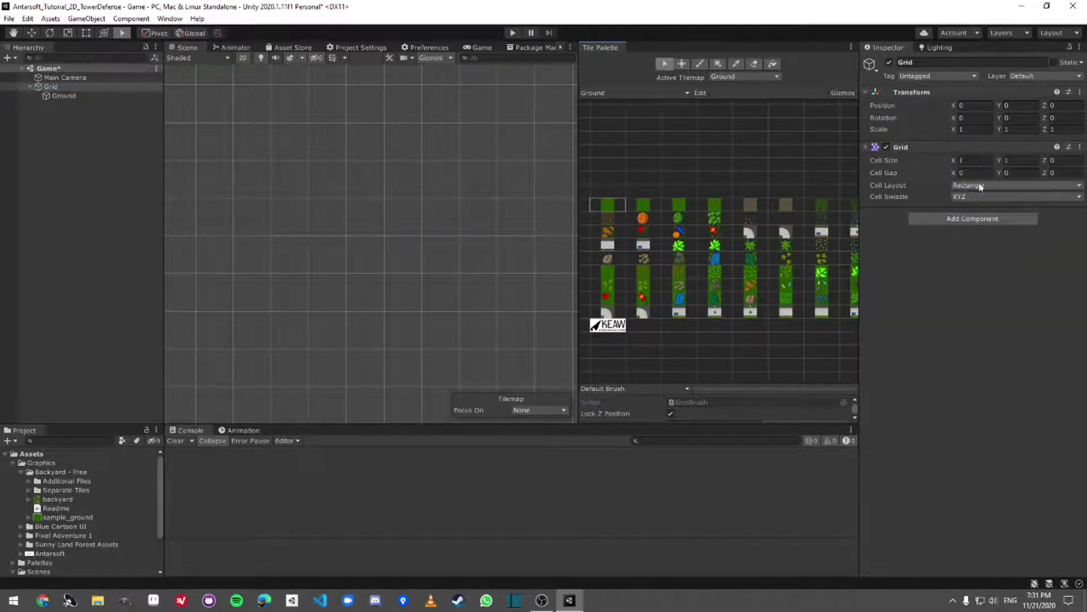
click(59, 95)
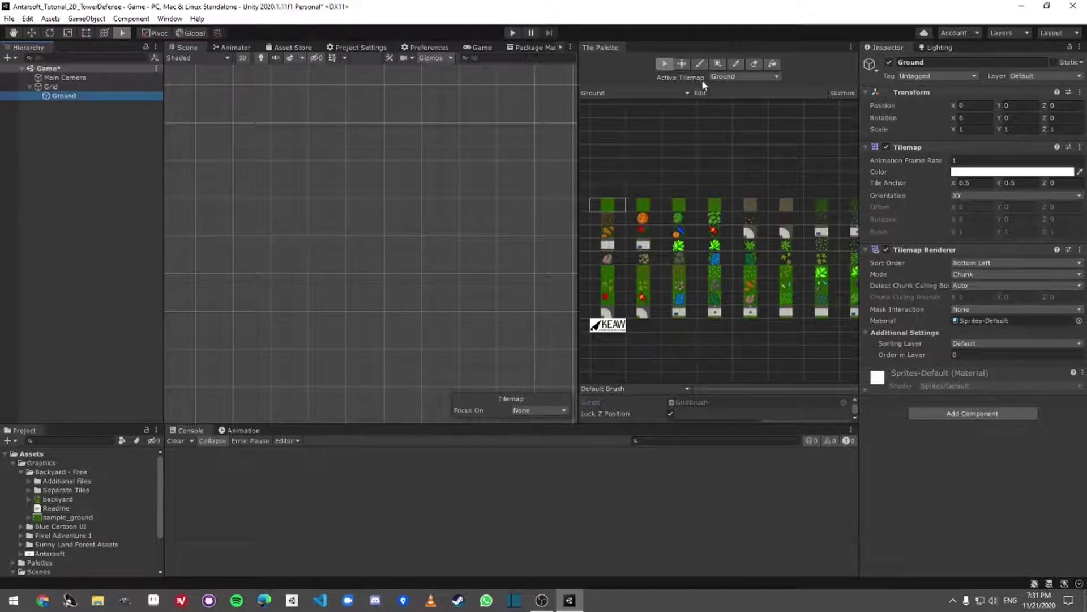
click(700, 63)
scroll(396, 220, down, 5)
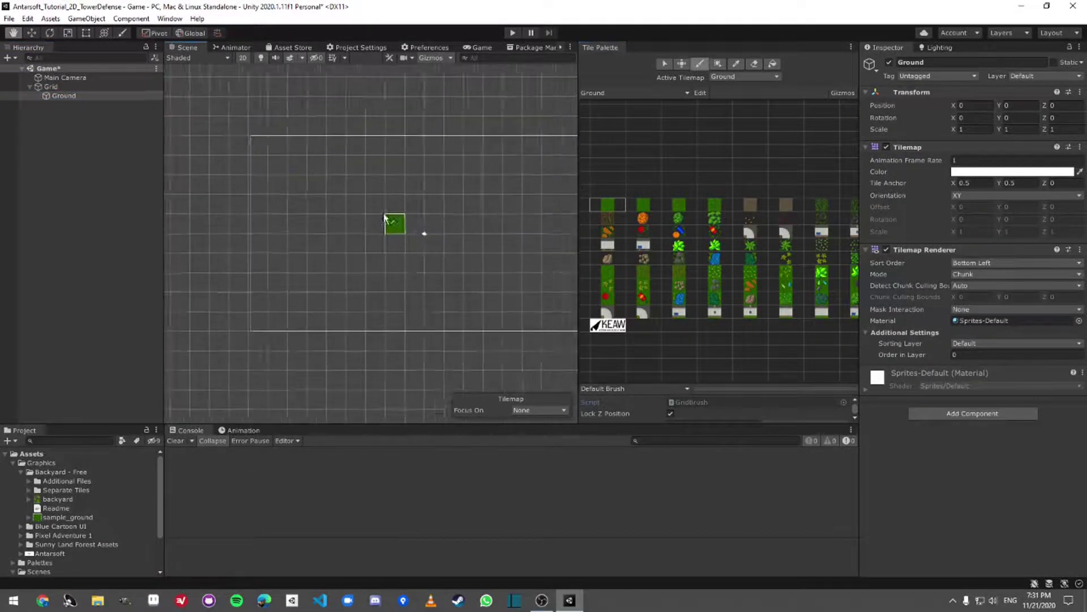
middle_drag(385, 217, 296, 194)
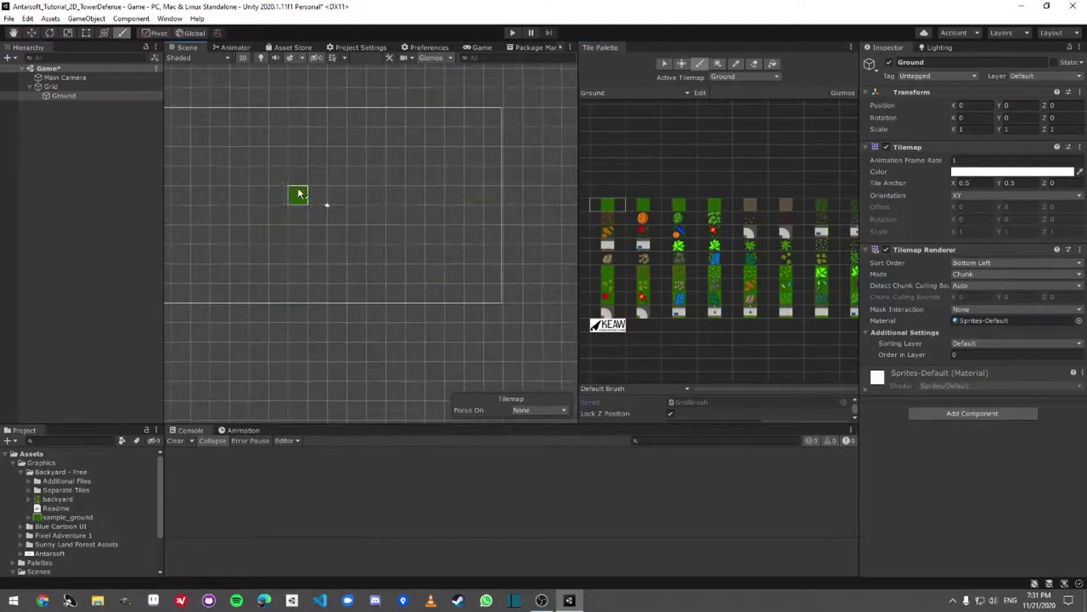
Check the Game view, then select the Main Camera so its preview shows while working in the Scene view
click(481, 47)
click(188, 47)
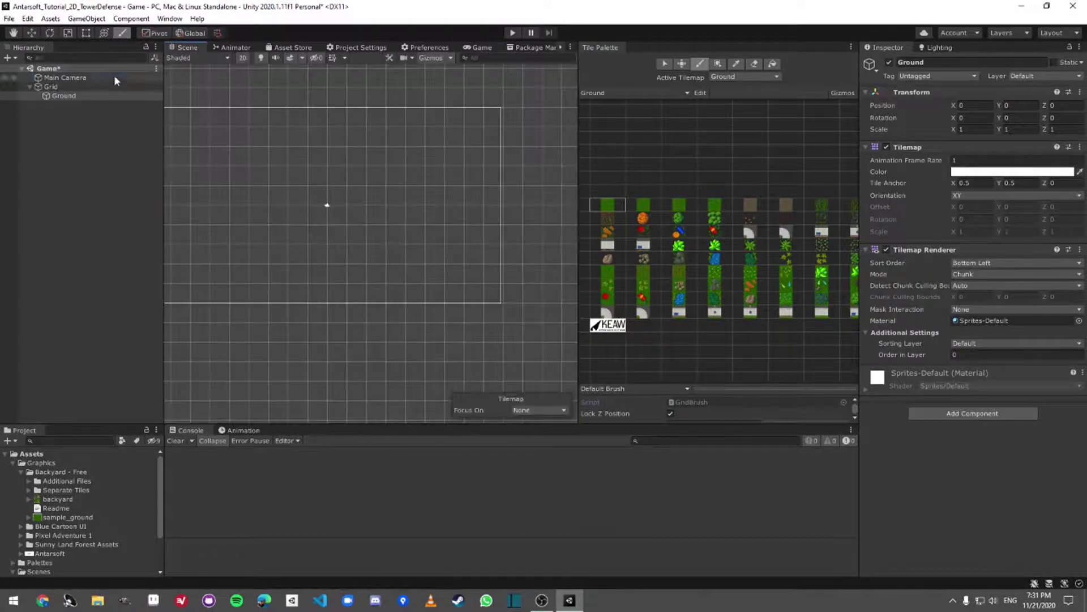
click(114, 78)
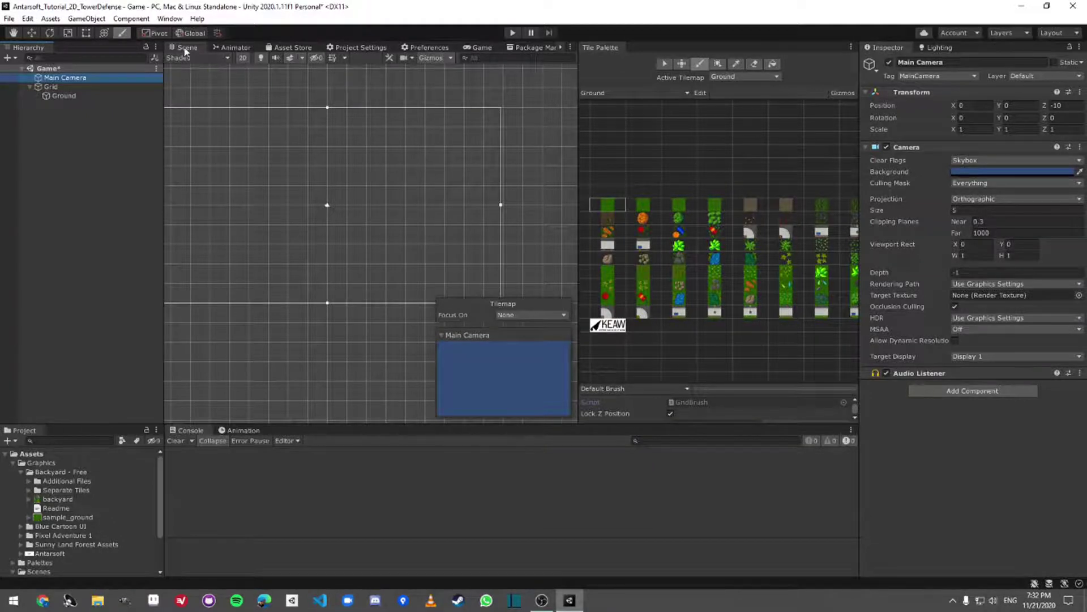
mouse_move(357, 174)
middle_down()
mouse_move(423, 246)
mouse_move(549, 276)
middle_up()
scroll(549, 276, up, 1)
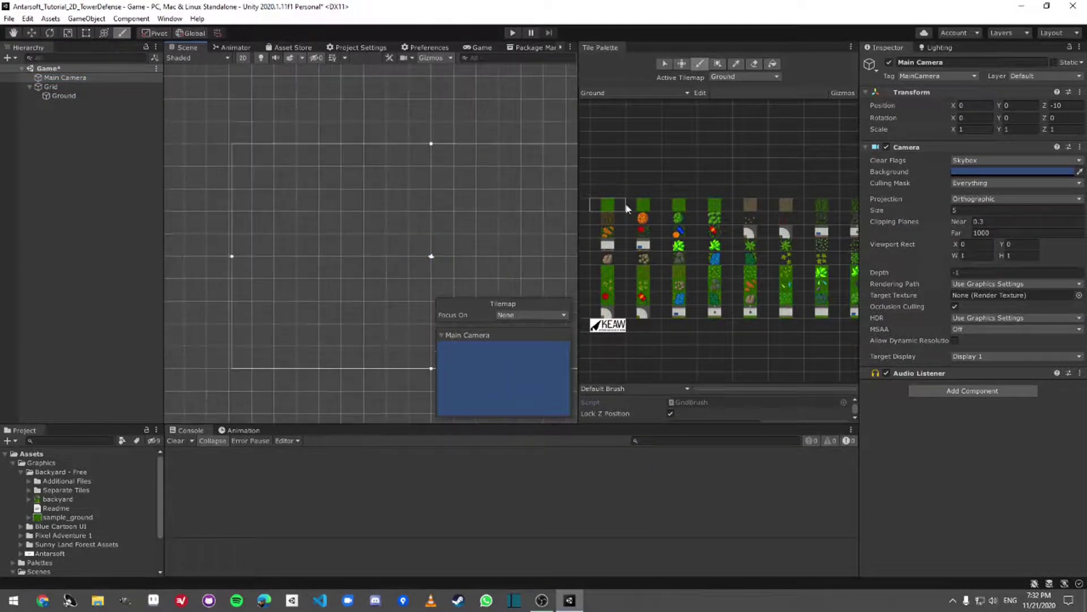
Paint a block of plain grass about six by three tiles at the upper-left corner of the camera frame
key(d)
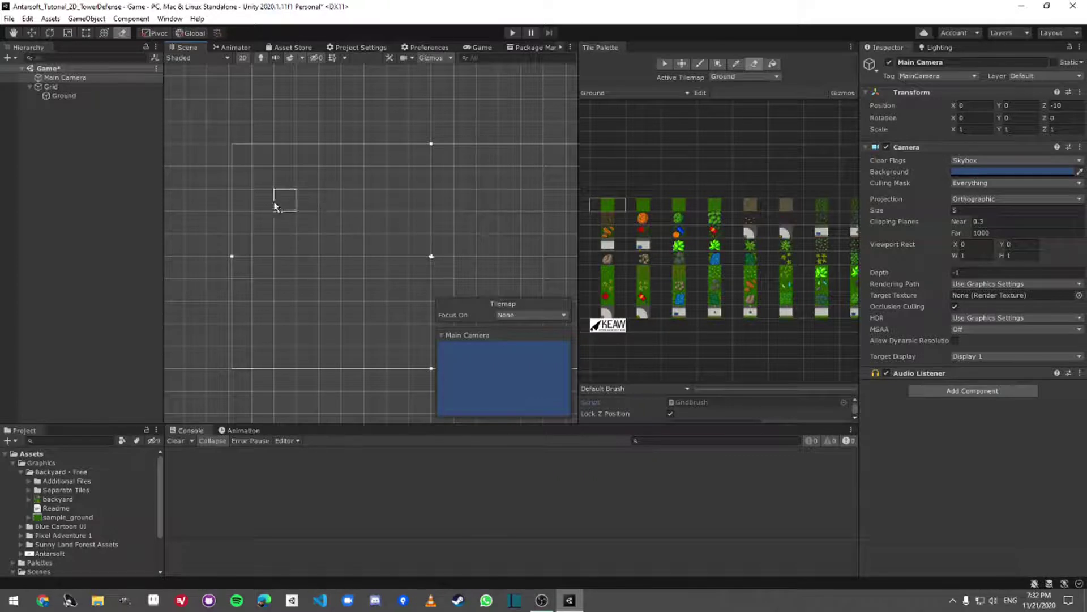
key(b)
mouse_move(263, 199)
mouse_down()
mouse_move(237, 157)
mouse_move(243, 203)
mouse_up()
click(396, 271)
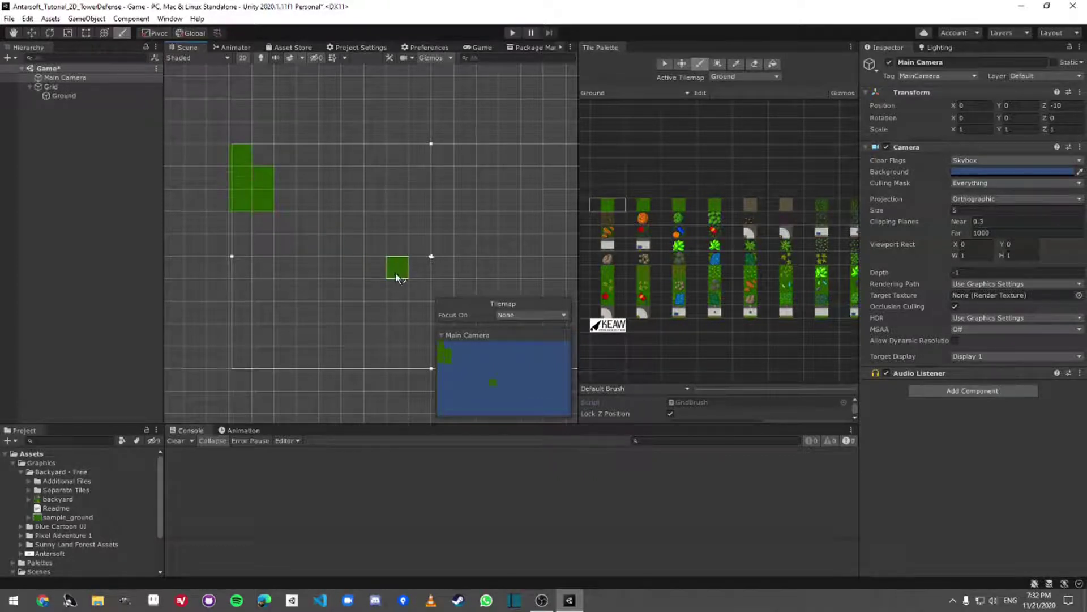
ctrl+drag(240, 273, 460, 215)
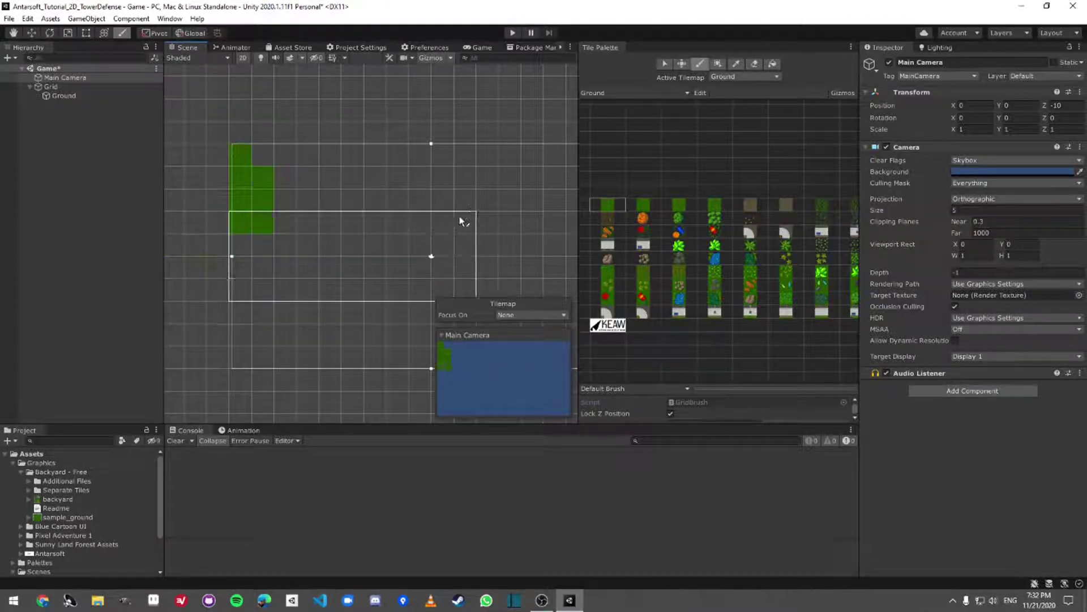
mouse_move(474, 168)
mouse_down()
mouse_move(514, 202)
mouse_move(528, 168)
mouse_move(565, 161)
mouse_move(506, 187)
mouse_up()
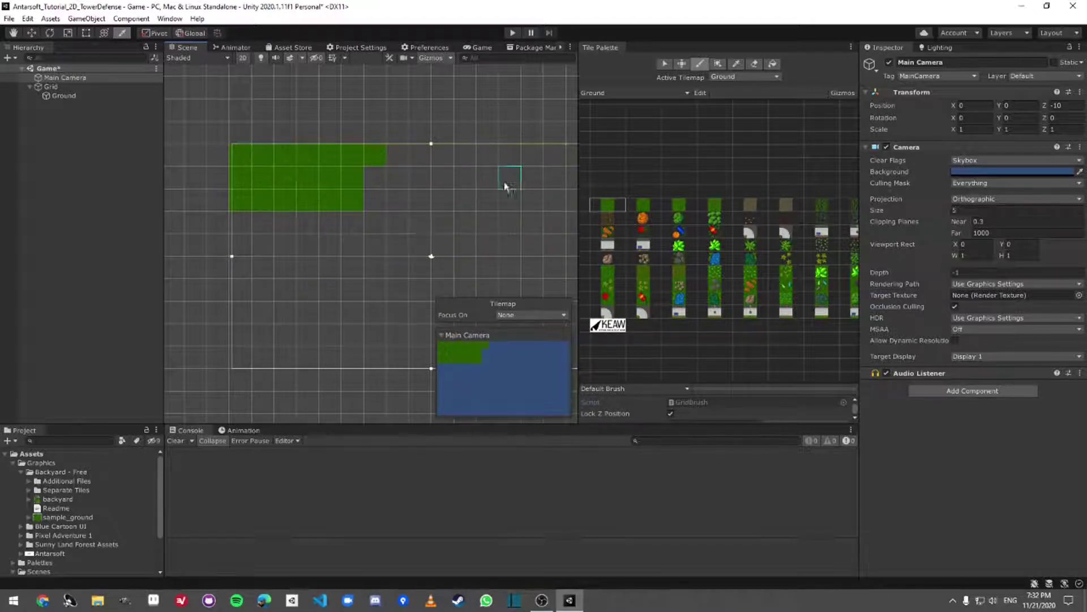
Pick the second grass tile, erase the single tile sticking out of the painted block's top row, and reactivate the brush
click(645, 214)
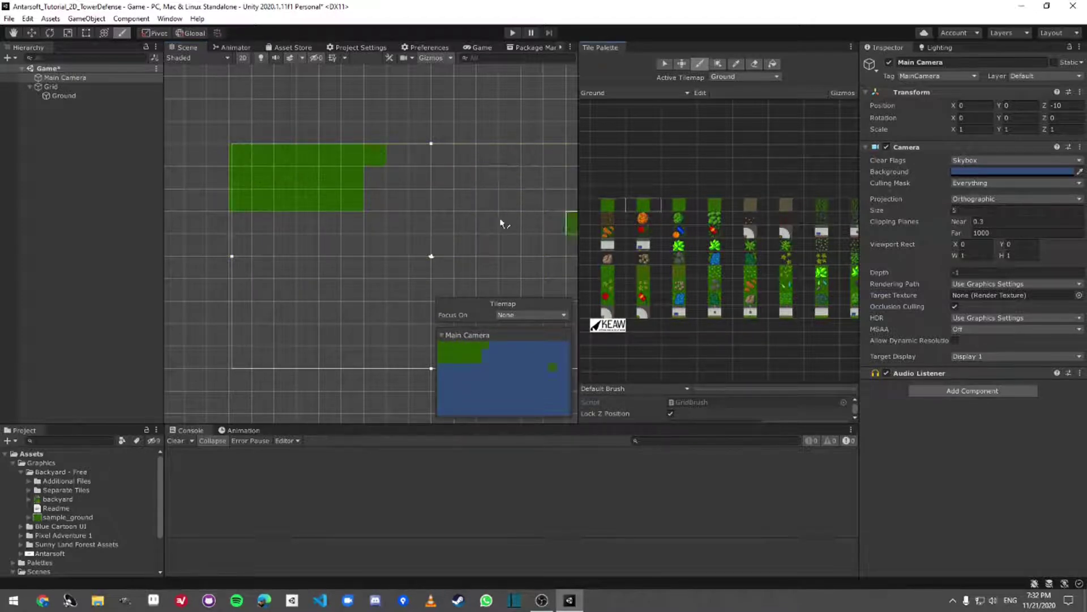
scroll(323, 215, up, 3)
middle_drag(297, 179, 342, 229)
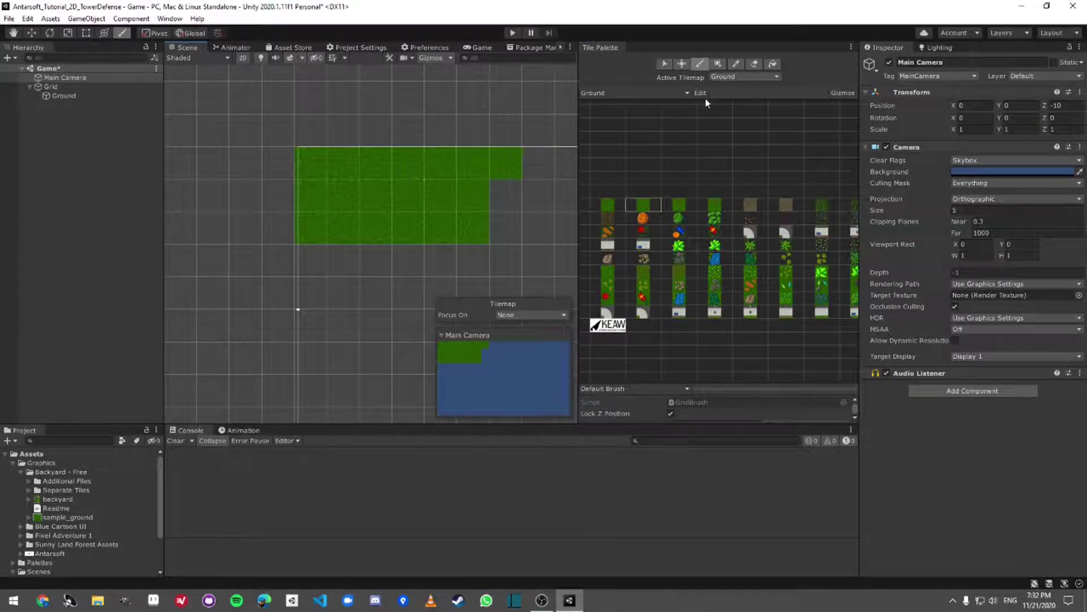
shift+click(508, 168)
click(526, 165)
click(754, 63)
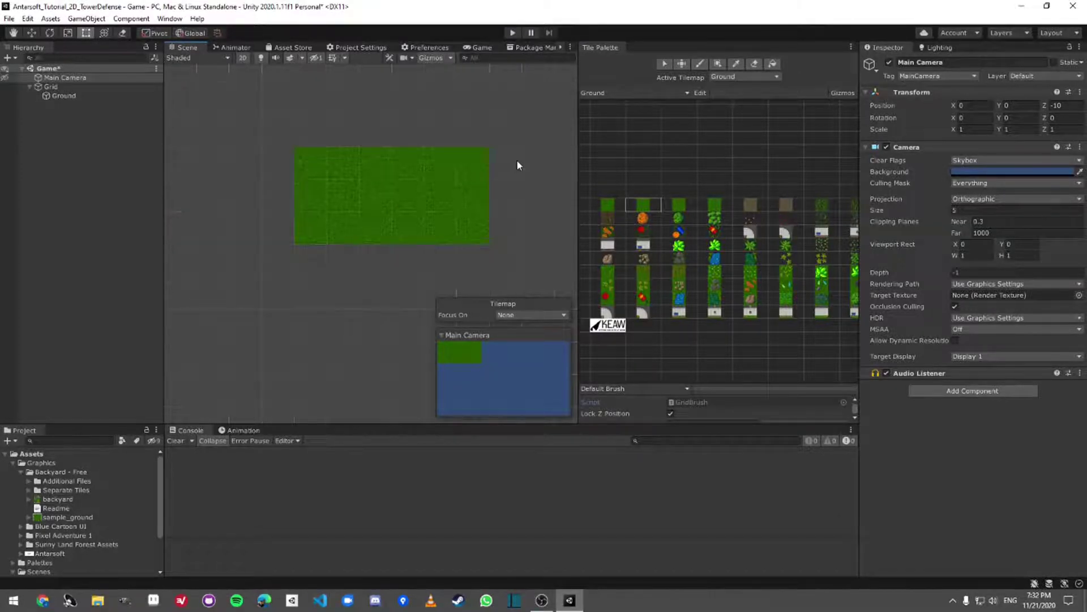
key(s)
click(700, 64)
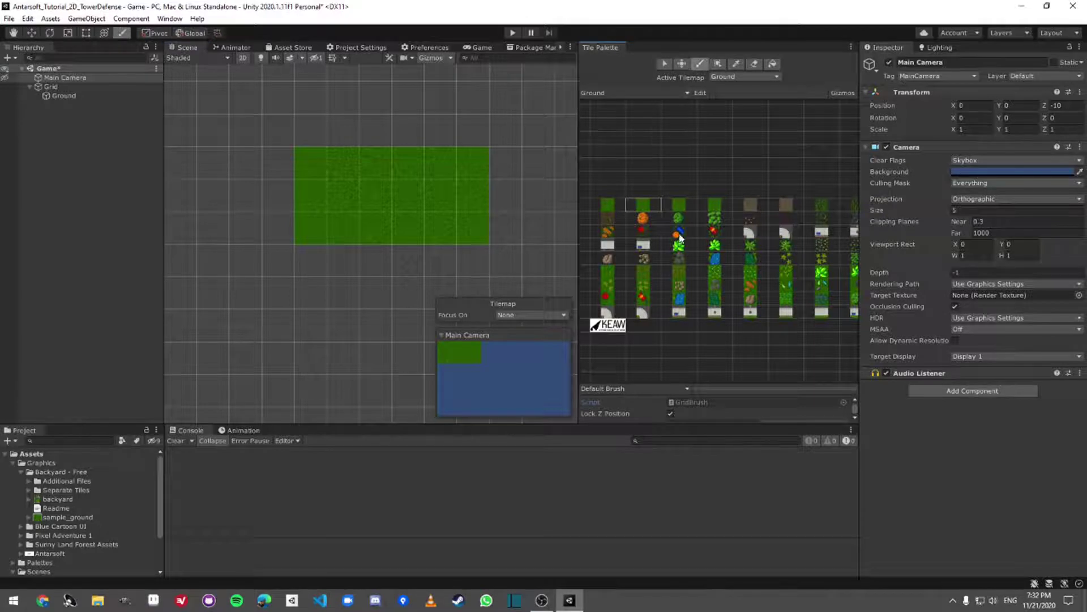
Pick the second grass tile and extend the painted block with a seventh column and the start of a fourth row
scroll(680, 273, up, 3)
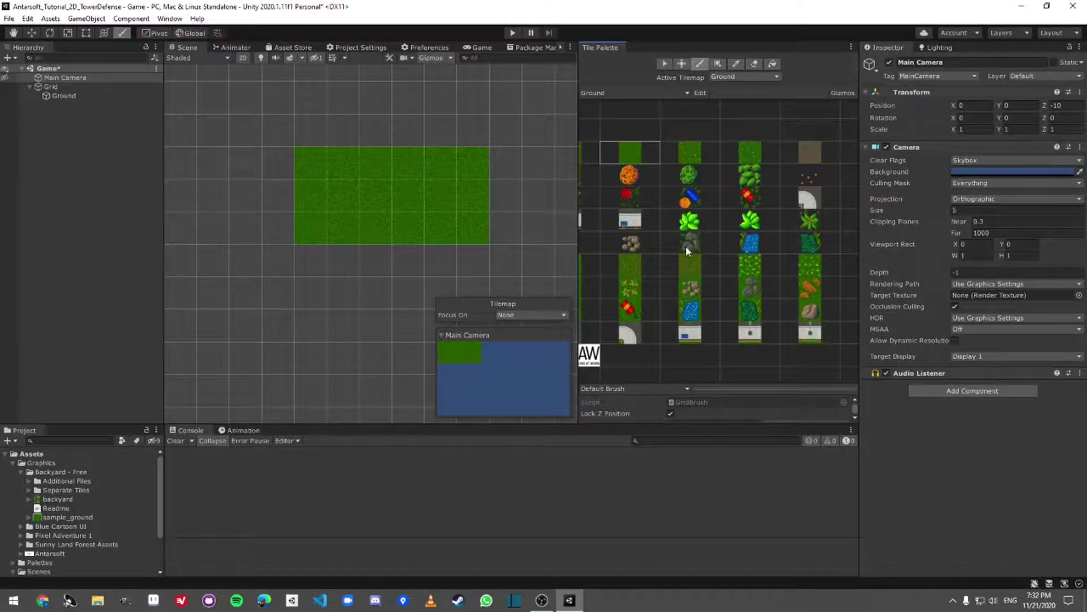
scroll(685, 246, up, 1)
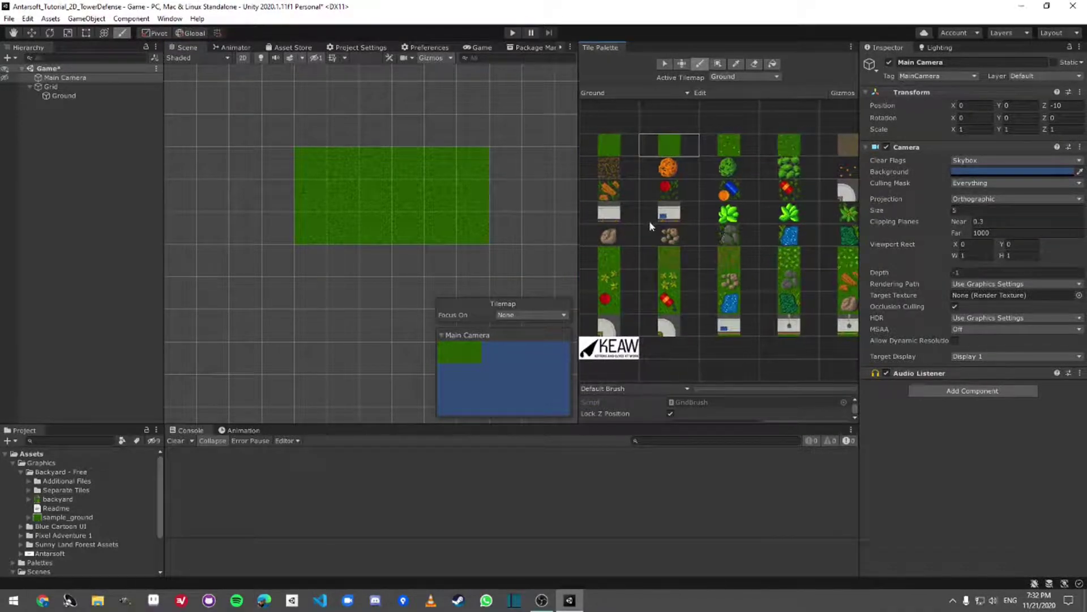
mouse_move(838, 283)
middle_down()
mouse_move(738, 249)
mouse_move(794, 314)
mouse_move(771, 266)
mouse_move(776, 239)
middle_up()
click(675, 193)
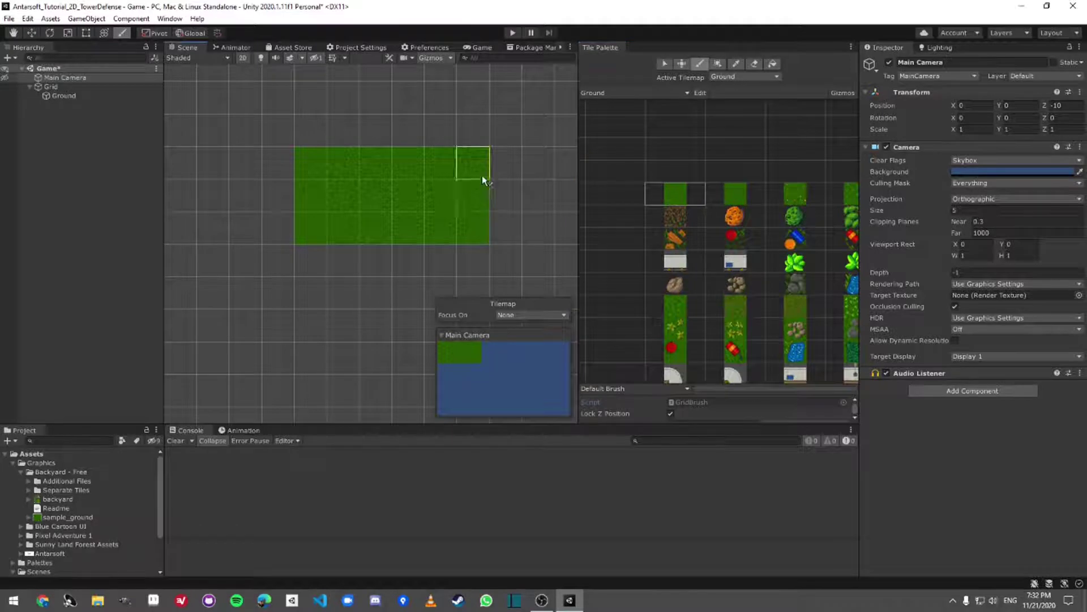
click(735, 194)
click(505, 196)
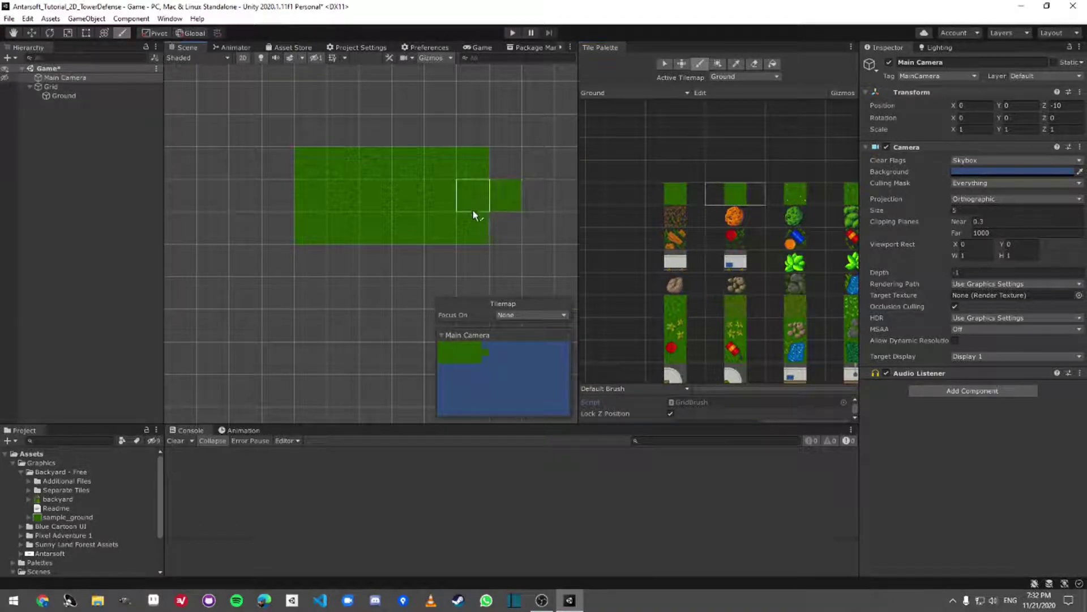
click(472, 261)
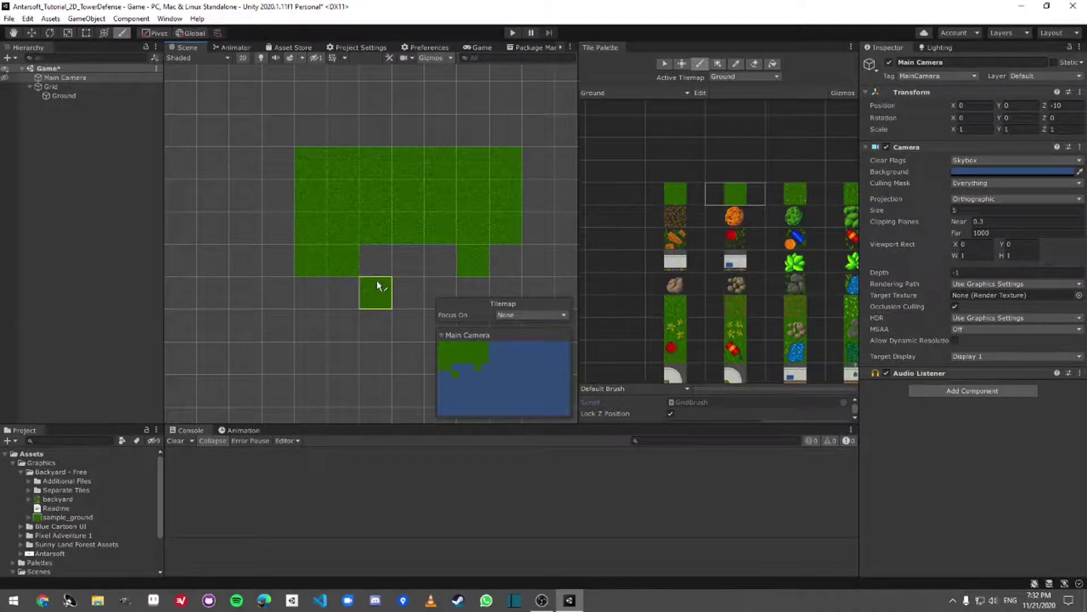
Paint the remaining rows and fill the gaps to complete a solid seven-by-seven grass block
middle_drag(350, 295, 309, 245)
drag(290, 266, 334, 275)
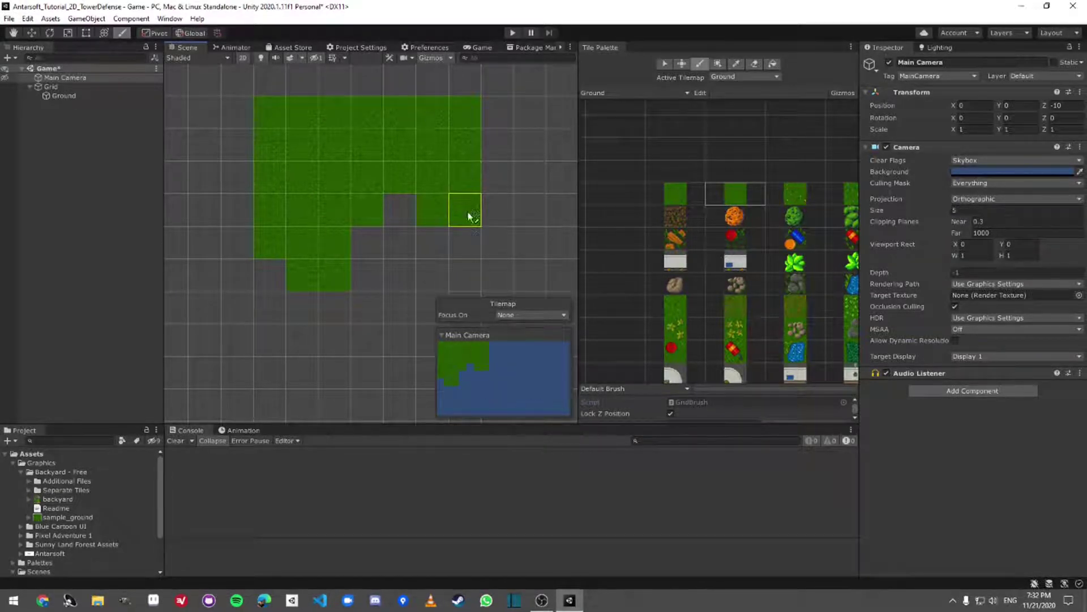
drag(467, 201, 469, 261)
drag(454, 306, 354, 307)
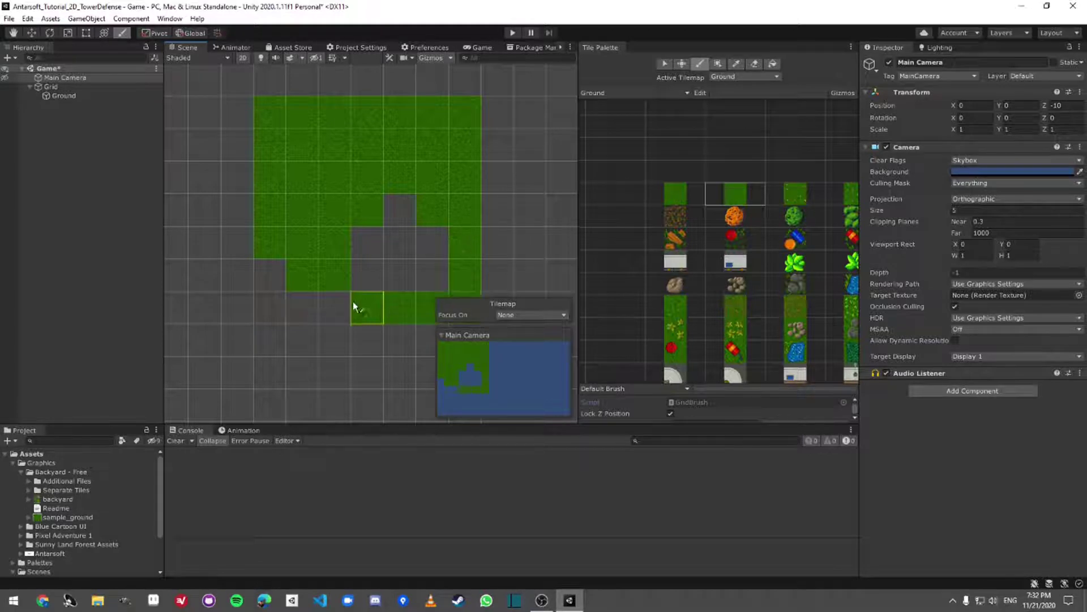
mouse_move(436, 244)
mouse_down()
mouse_move(403, 230)
mouse_move(396, 253)
mouse_up()
Check the painted ground in the Game view, then select the whole seven-by-seven grass block in the Scene view
click(675, 194)
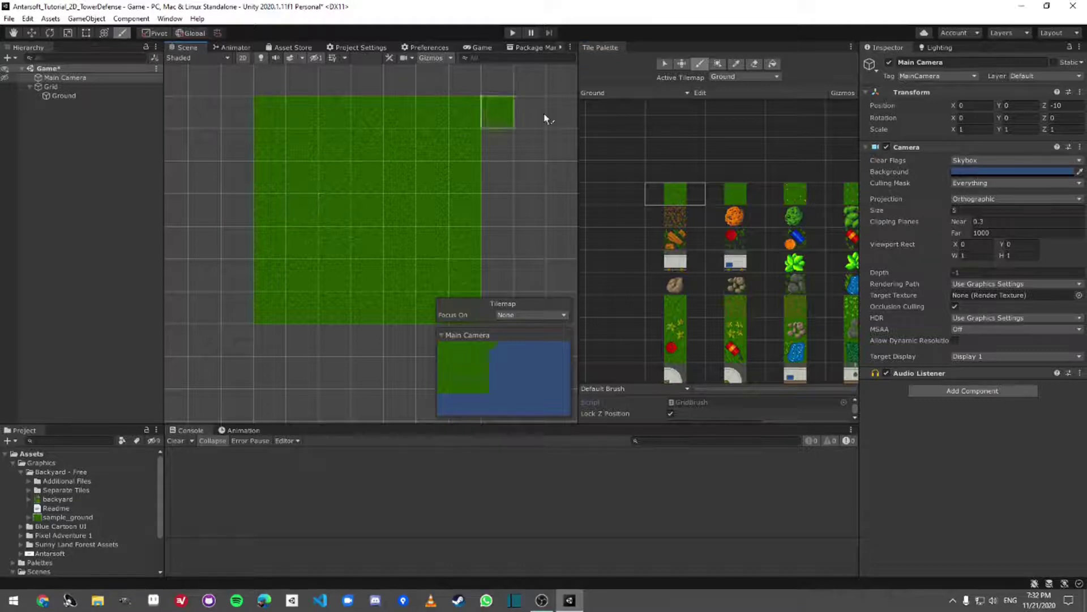
click(665, 64)
scroll(484, 202, down, 5)
middle_drag(494, 213, 336, 160)
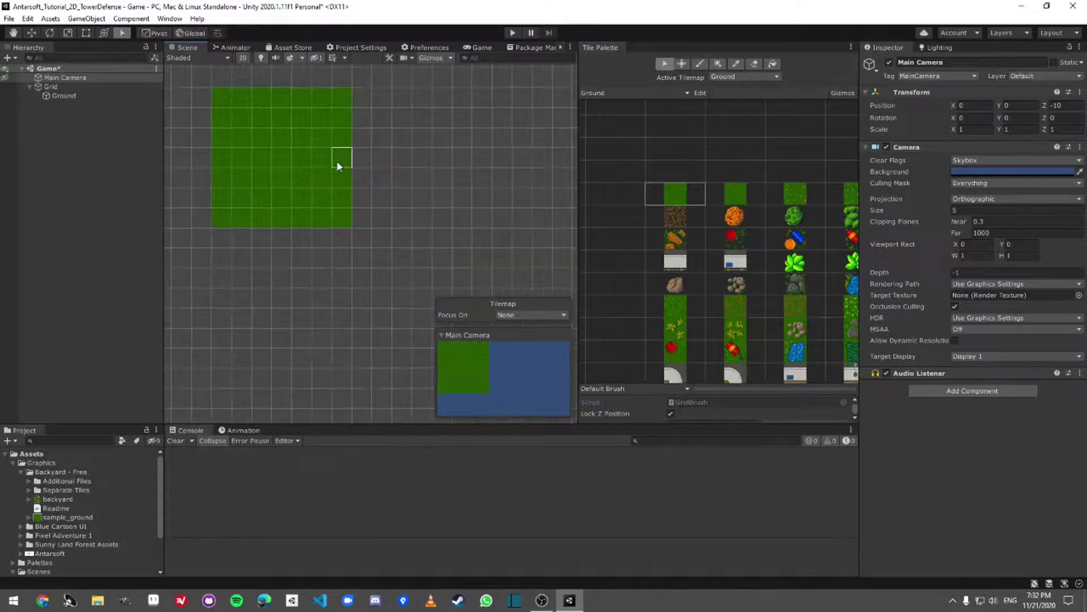
click(478, 48)
click(184, 47)
middle_drag(233, 149, 262, 132)
drag(268, 118, 376, 219)
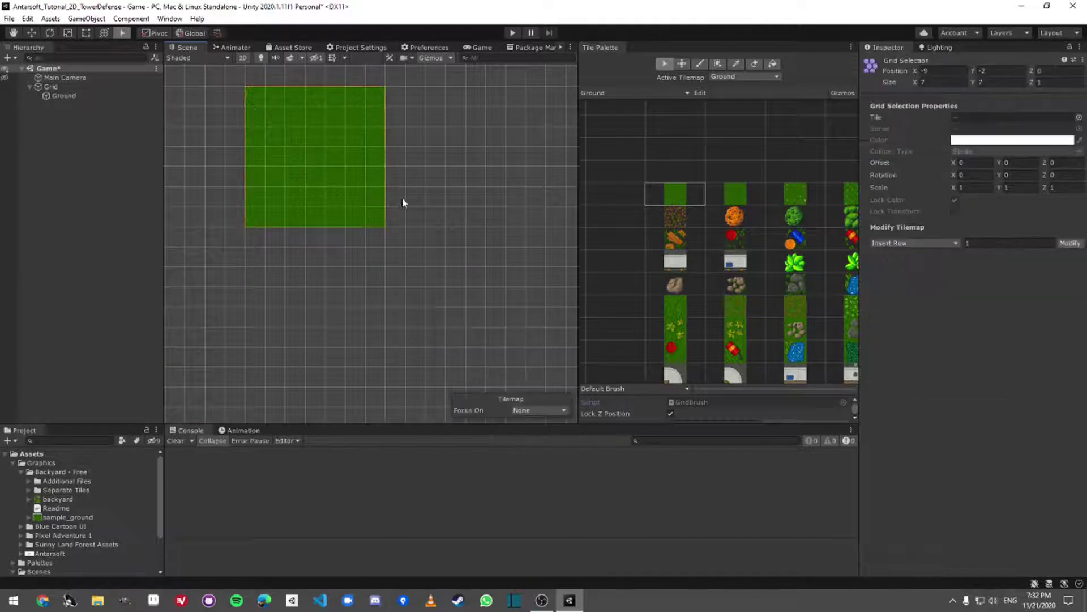
Pick up the seven-by-seven grass block as the brush and stamp two copies side by side to its right
click(700, 64)
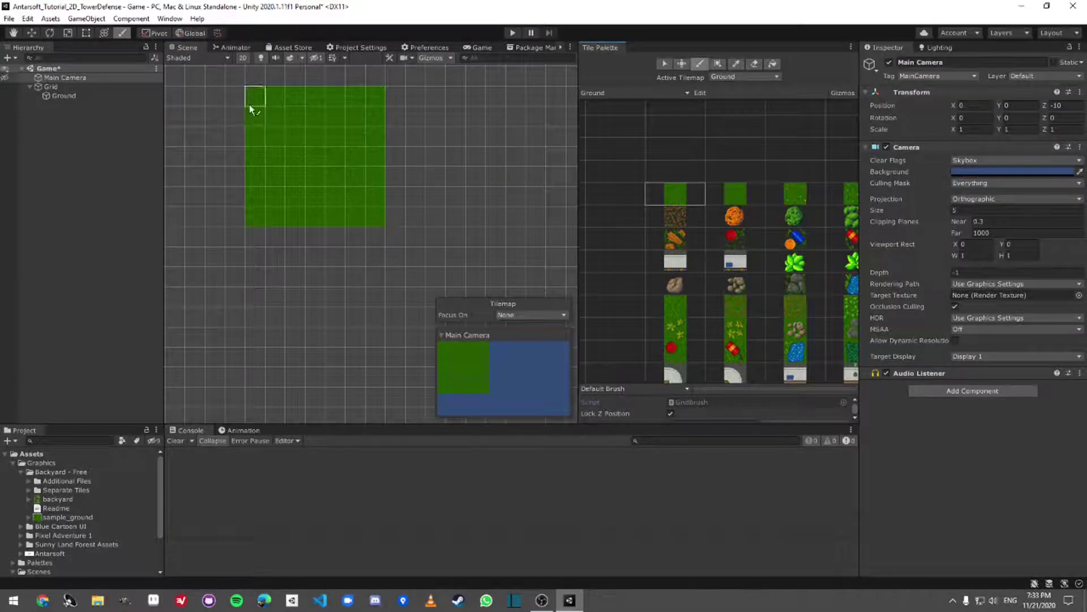
mouse_move(252, 97)
shift+mouse_down()
mouse_move(354, 194)
mouse_move(361, 217)
shift+mouse_up()
middle_drag(254, 101, 313, 157)
ctrl+drag(313, 157, 437, 280)
click(462, 242)
mouse_move(529, 263)
middle_down()
mouse_move(402, 225)
mouse_move(359, 236)
middle_up()
click(445, 245)
click(359, 236)
click(554, 213)
mouse_move(554, 213)
middle_down()
mouse_move(503, 199)
mouse_move(635, 209)
middle_up()
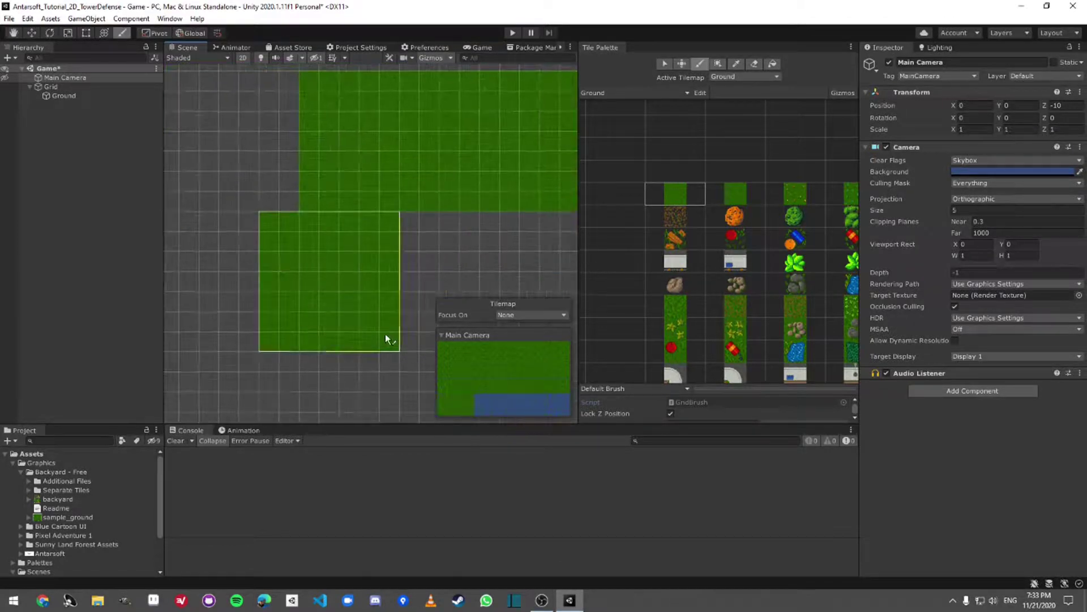
Stamp three copies of the block directly below, undoing a misplaced stamp, to form a 21-by-14-tile ground
drag(368, 304, 397, 338)
middle_drag(442, 352, 382, 317)
key(ctrl+z)
click(374, 310)
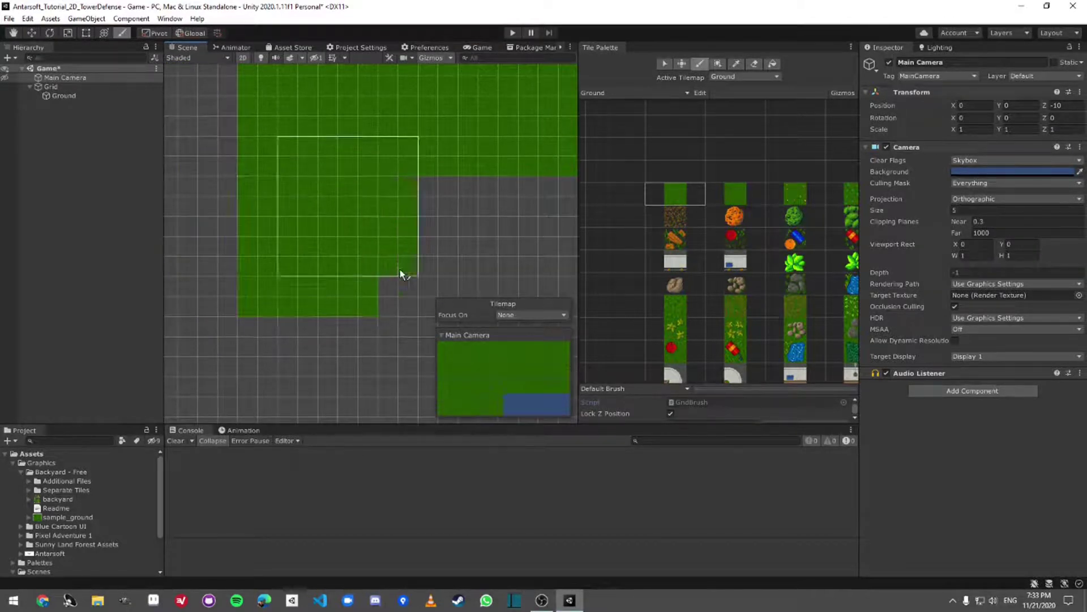
middle_drag(462, 305, 389, 293)
drag(376, 296, 511, 294)
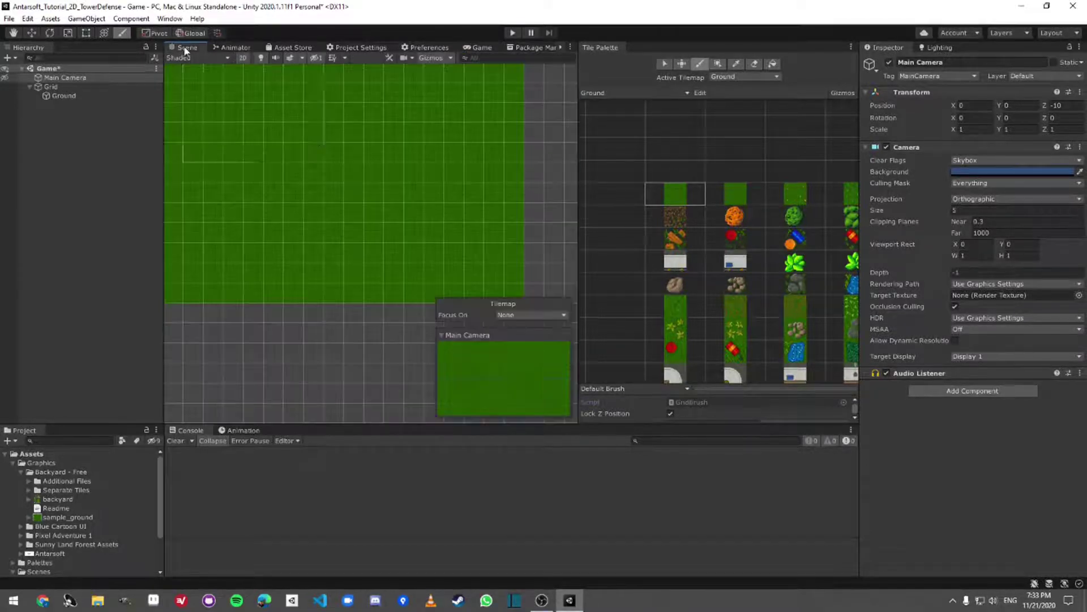
Select the Main Camera and show its frame in the Scene view to compare it with the painted ground
click(65, 78)
scroll(283, 170, down, 2)
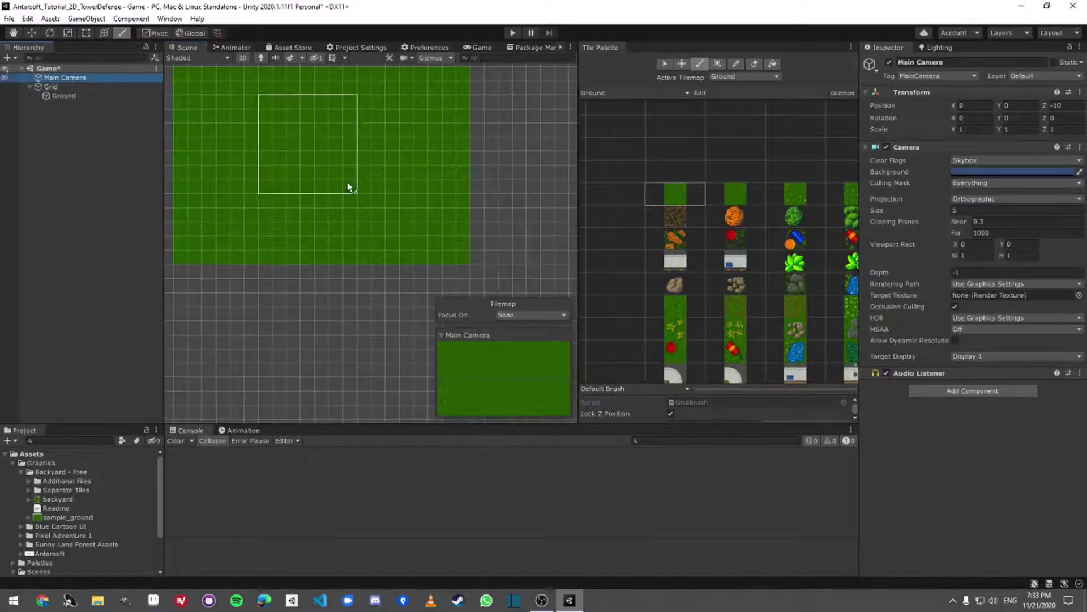
scroll(343, 184, down, 2)
key(e)
click(665, 63)
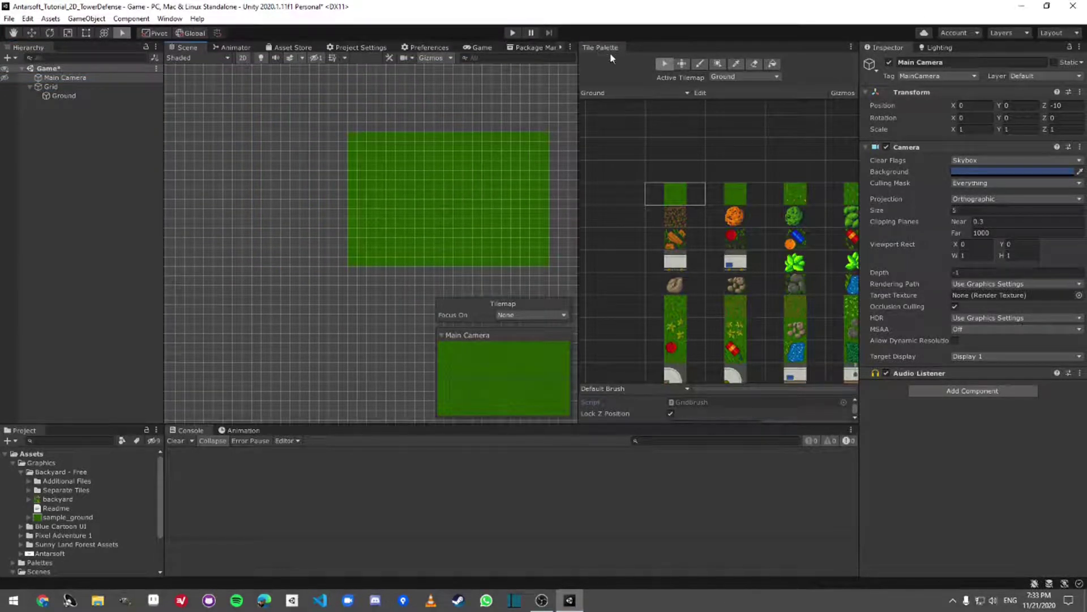
click(665, 63)
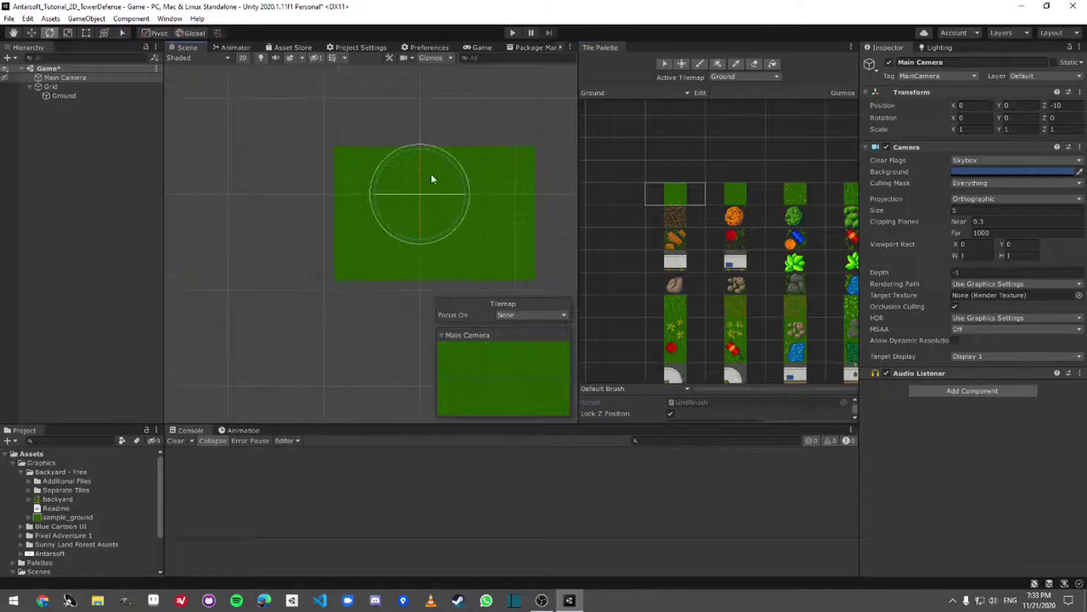
click(71, 78)
key(w)
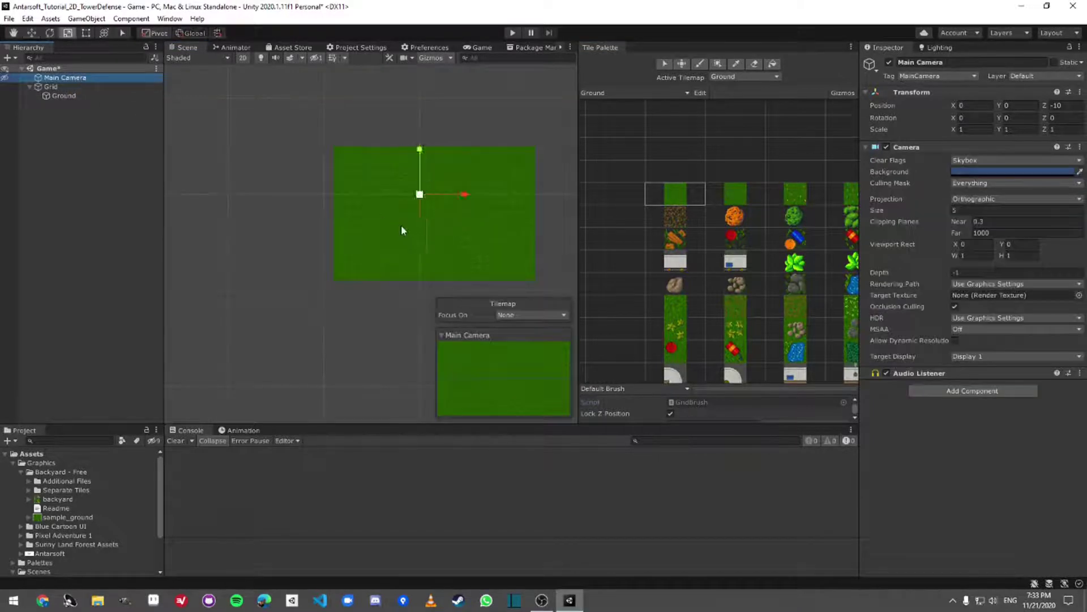
key(e)
click(398, 321)
click(54, 86)
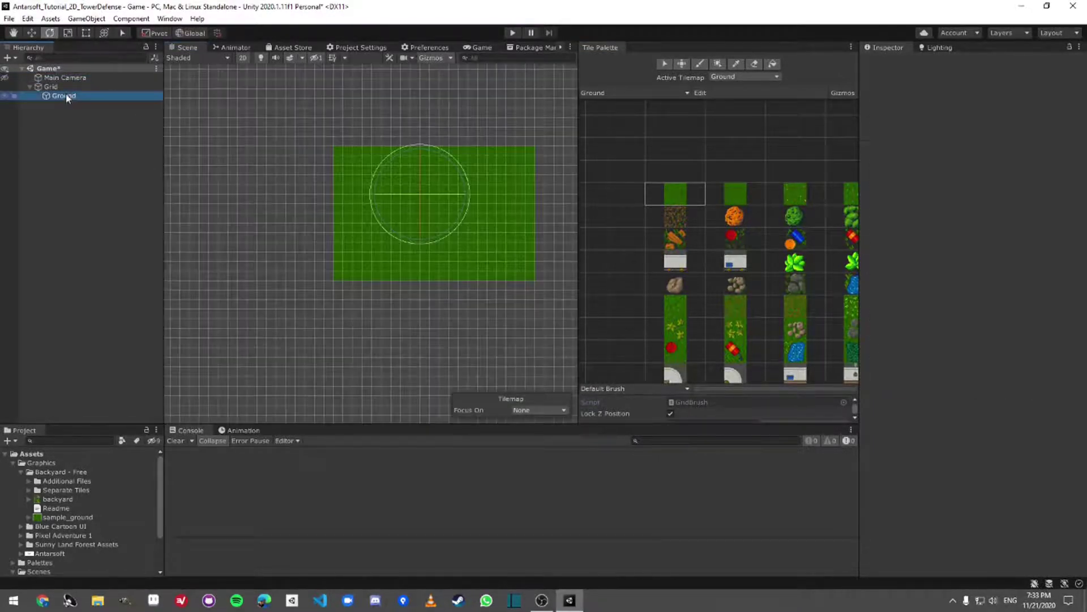
click(62, 77)
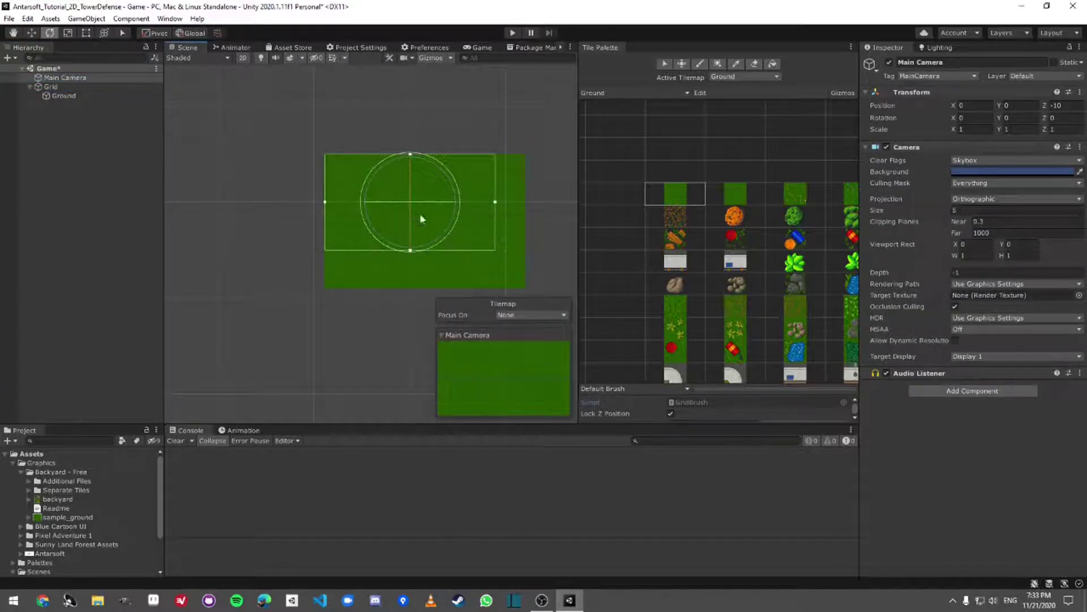
click(681, 194)
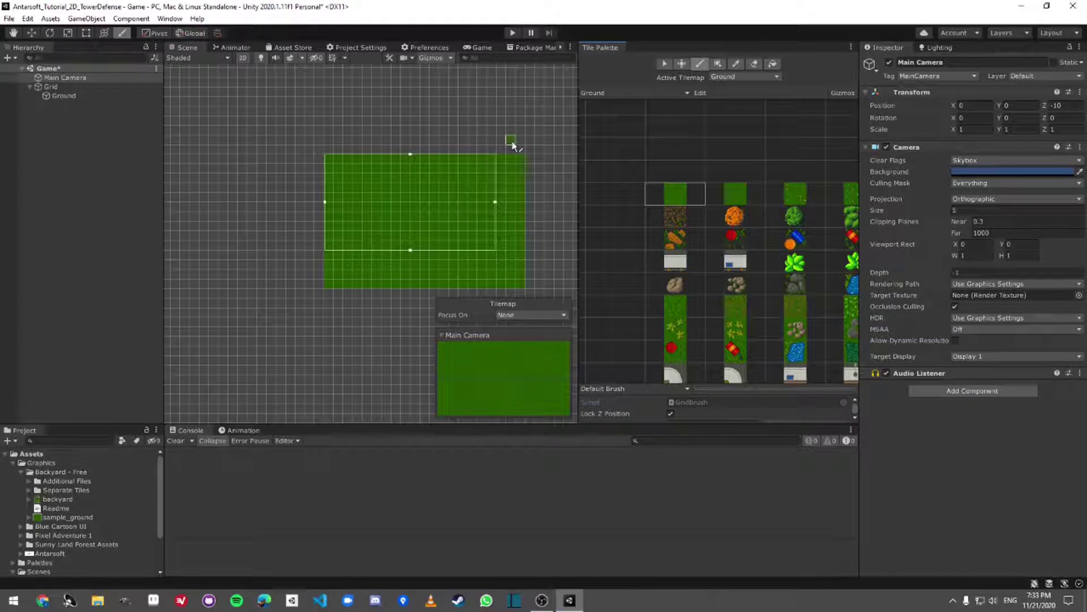
click(682, 65)
drag(335, 164, 520, 190)
Pick up the ground's top two rows as the brush and stamp them directly above the painted area
click(700, 65)
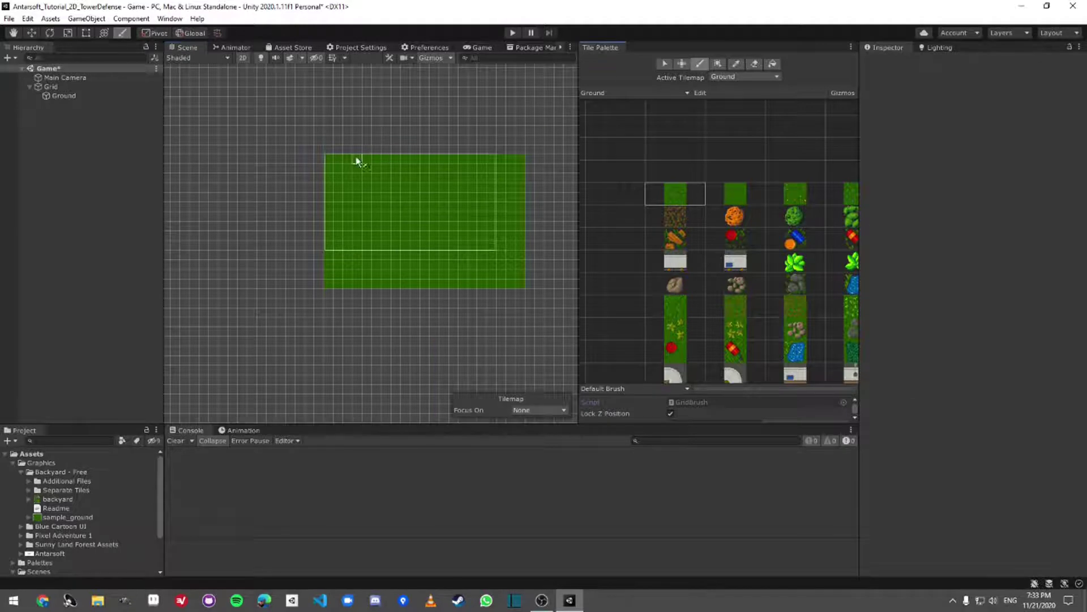
mouse_move(336, 163)
ctrl+mouse_down()
mouse_move(516, 185)
mouse_move(521, 175)
ctrl+mouse_up()
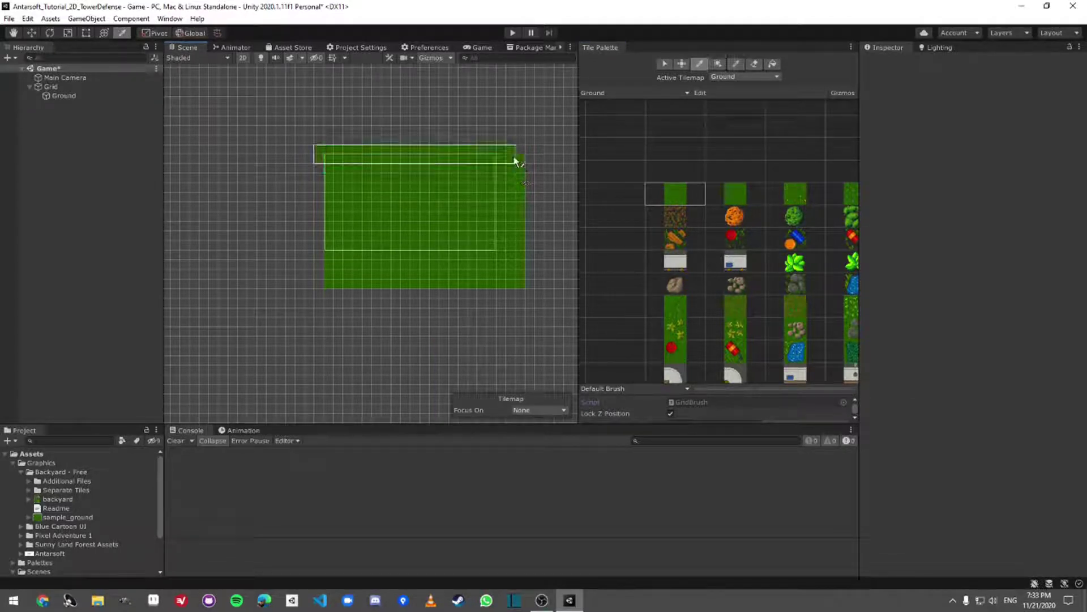
click(519, 151)
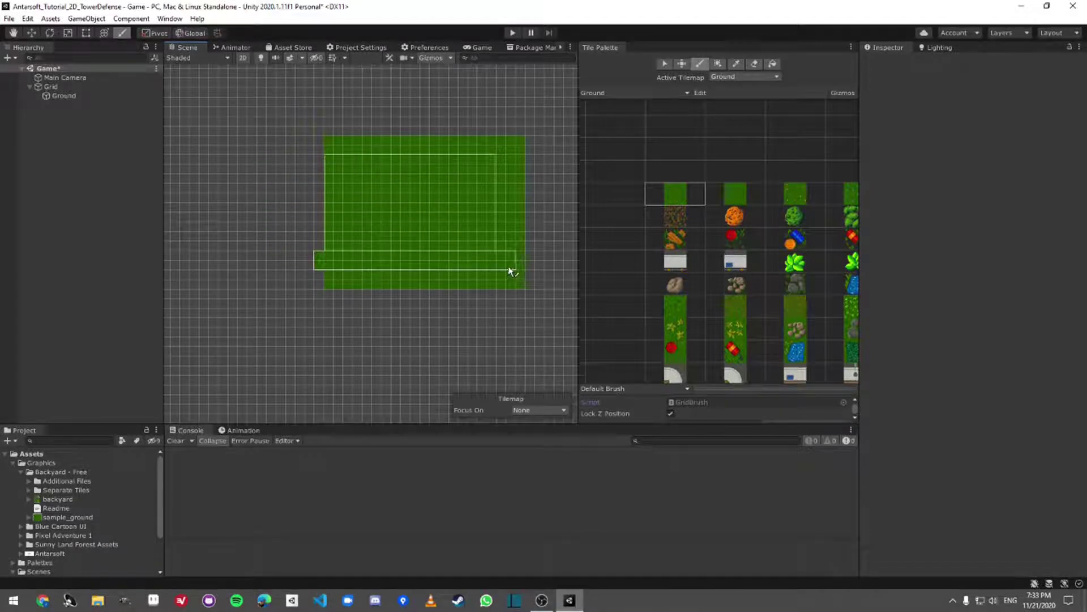
Pick up a full-height strip four columns wide from the ground and stamp it along the ground's left edge
key(e)
click(518, 277)
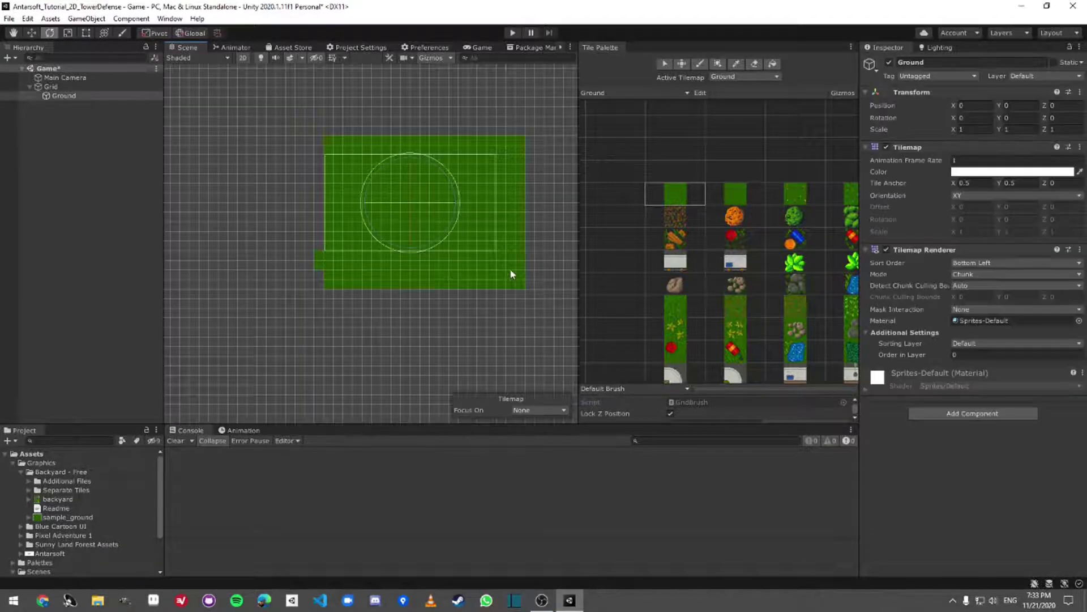
click(700, 64)
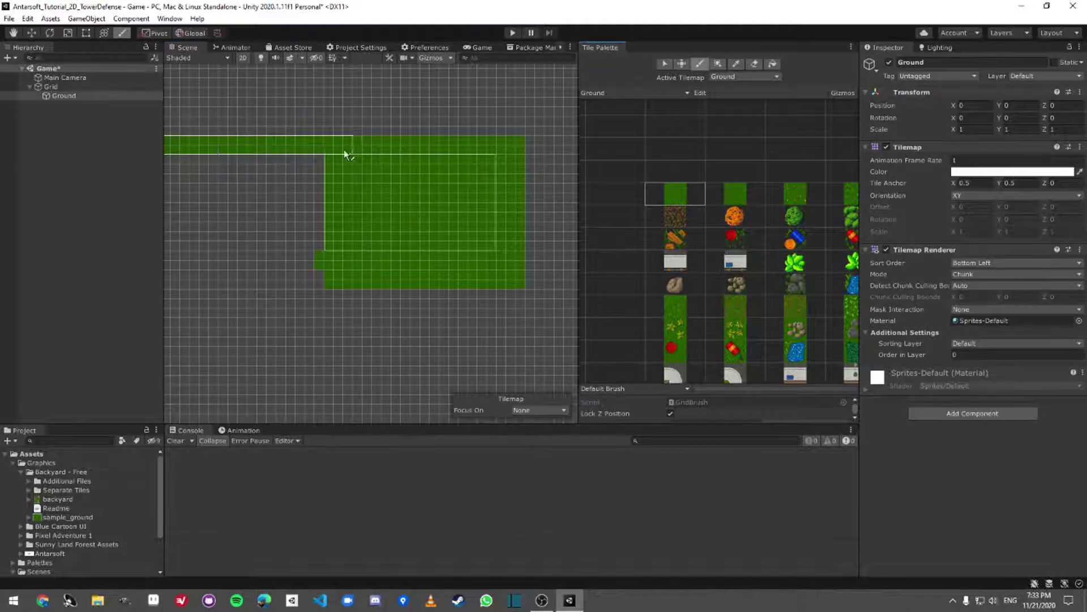
key(i)
mouse_move(341, 156)
mouse_down()
mouse_move(366, 167)
mouse_move(356, 282)
mouse_up()
click(322, 286)
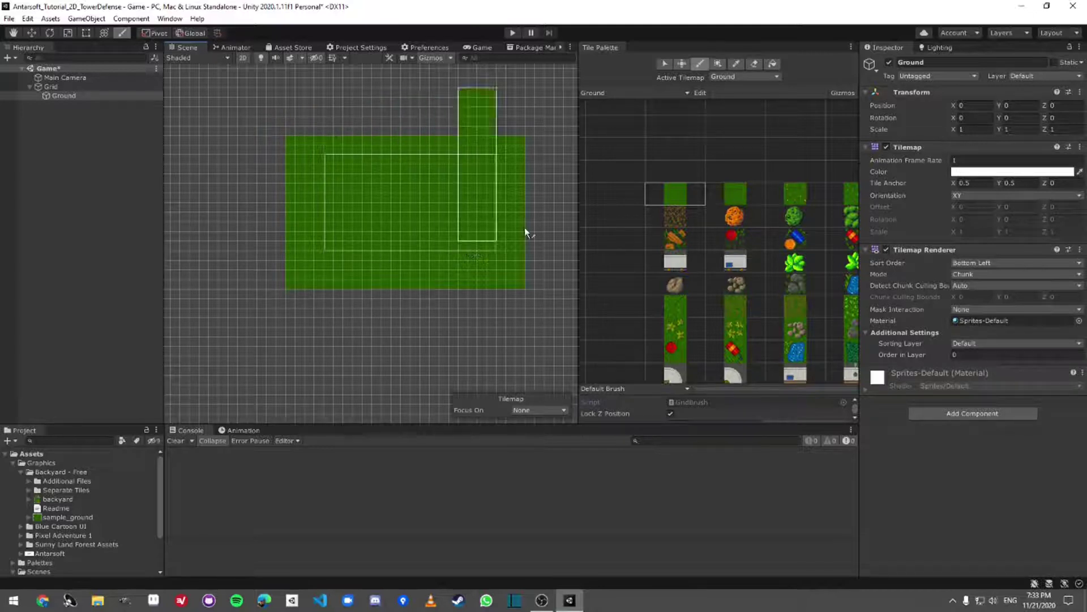
Check the enlarged ground against the camera frame and in the Game view, then return to the Scene view
click(664, 63)
click(700, 63)
click(466, 199)
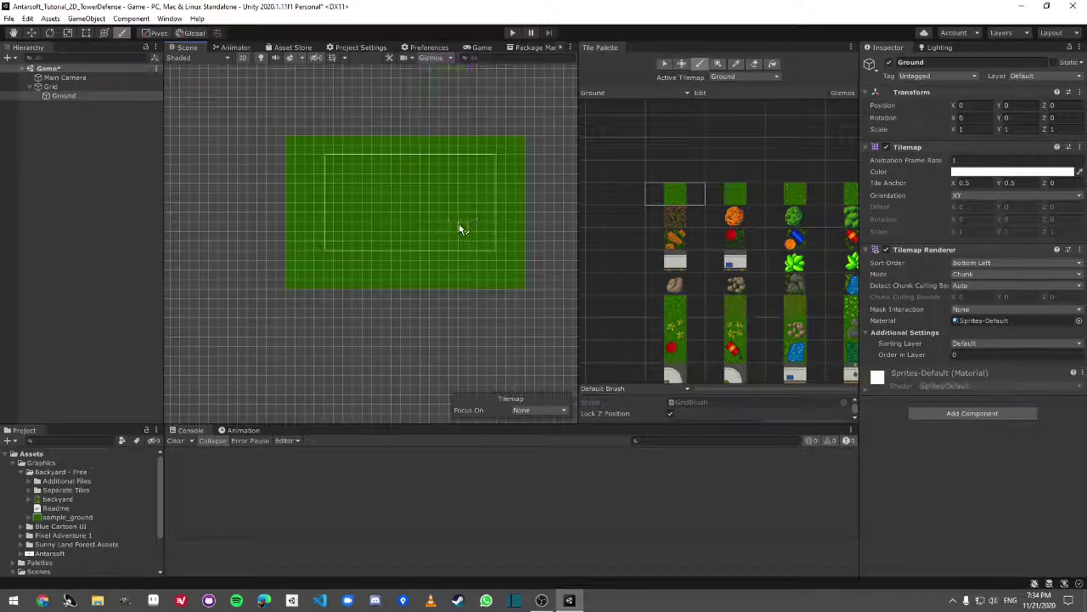
middle_drag(429, 222, 439, 231)
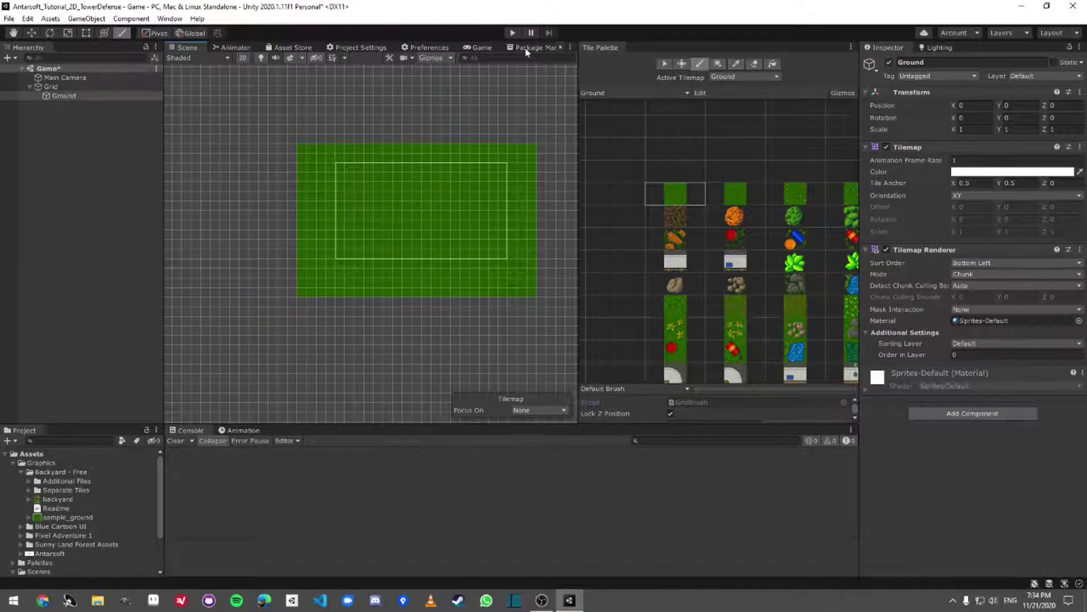
click(479, 48)
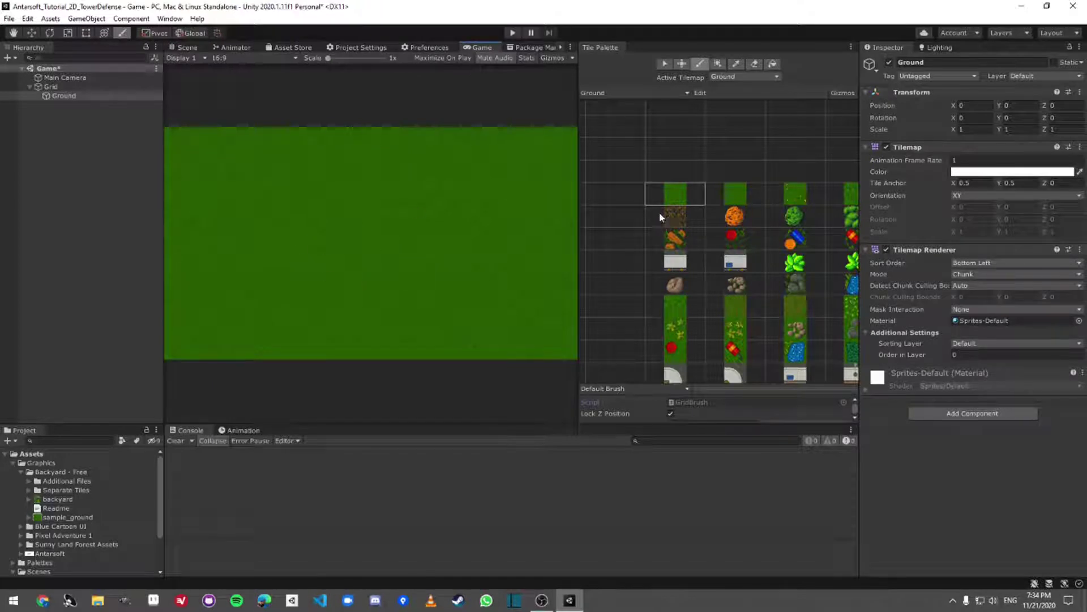
click(186, 47)
Pick the green bush tile and paint a row of bushes along both the upper and lower edges of the camera frame
scroll(359, 227, up, 2)
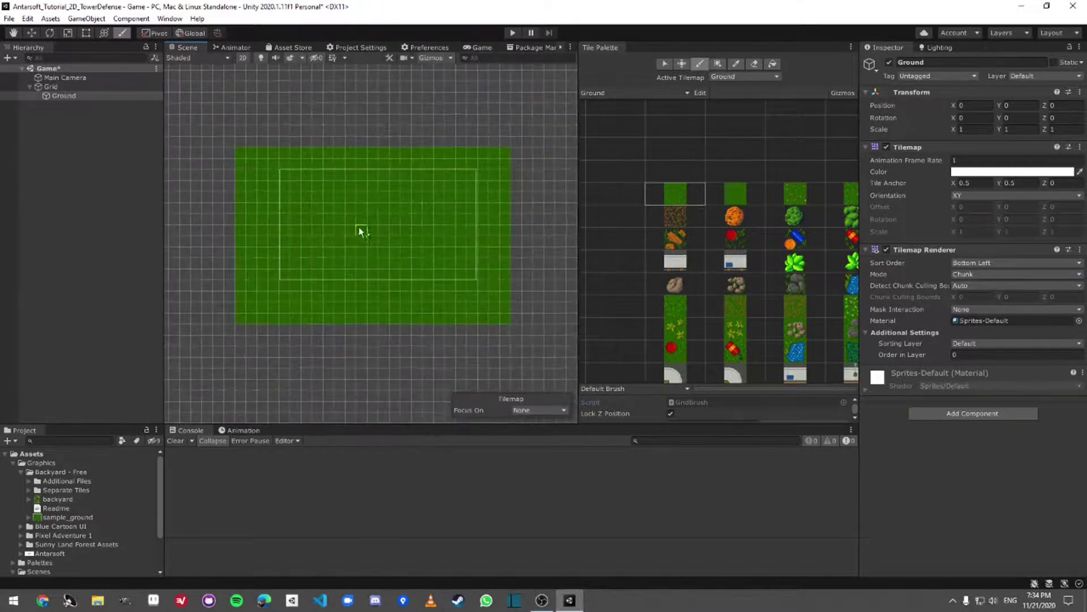
middle_drag(713, 242, 549, 181)
middle_drag(729, 217, 676, 229)
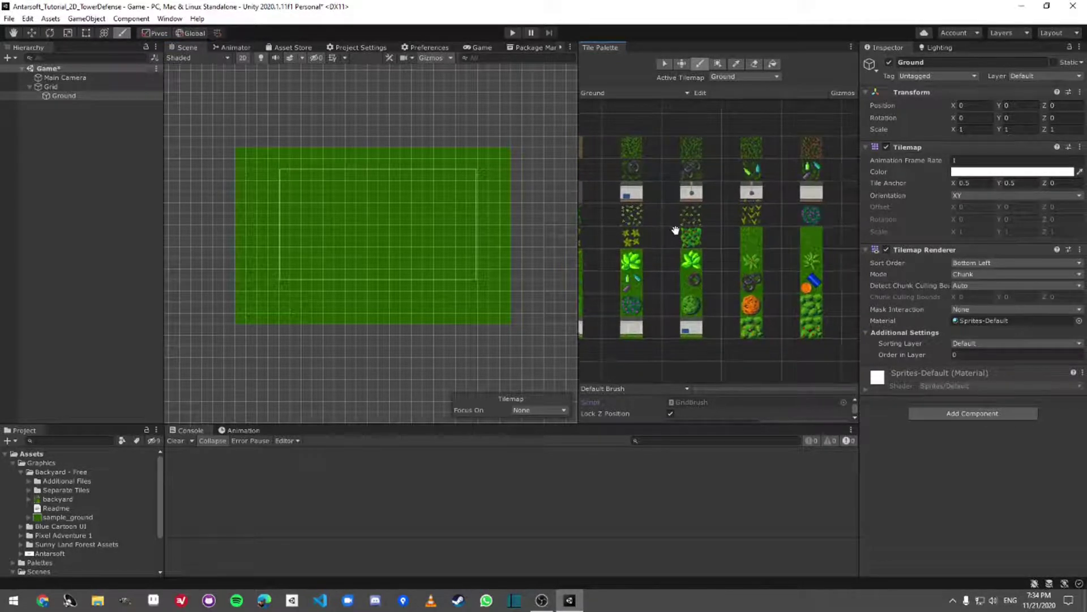
click(812, 305)
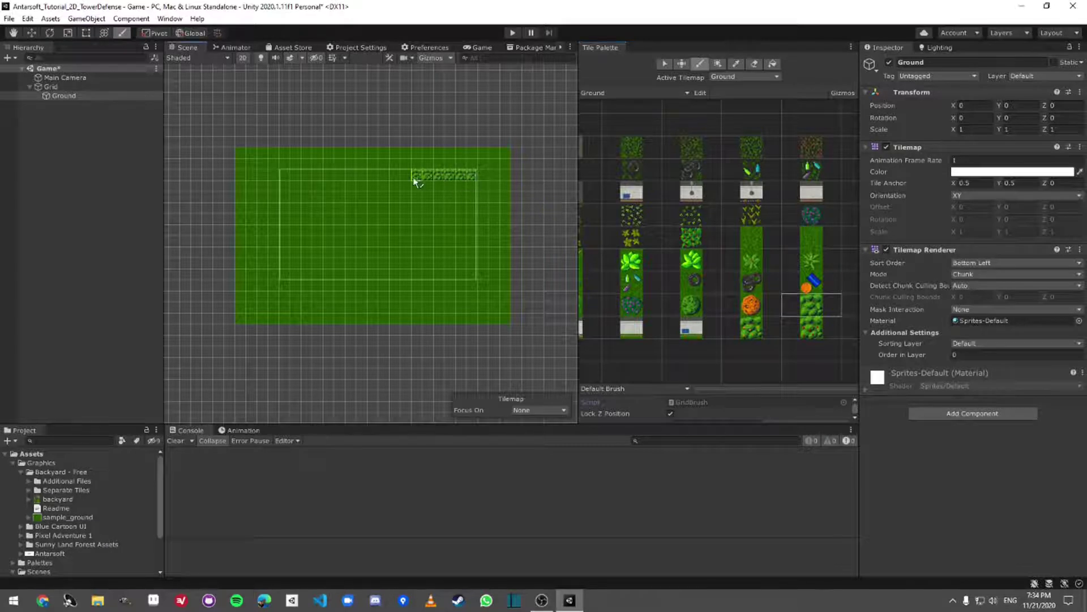
drag(416, 181, 289, 178)
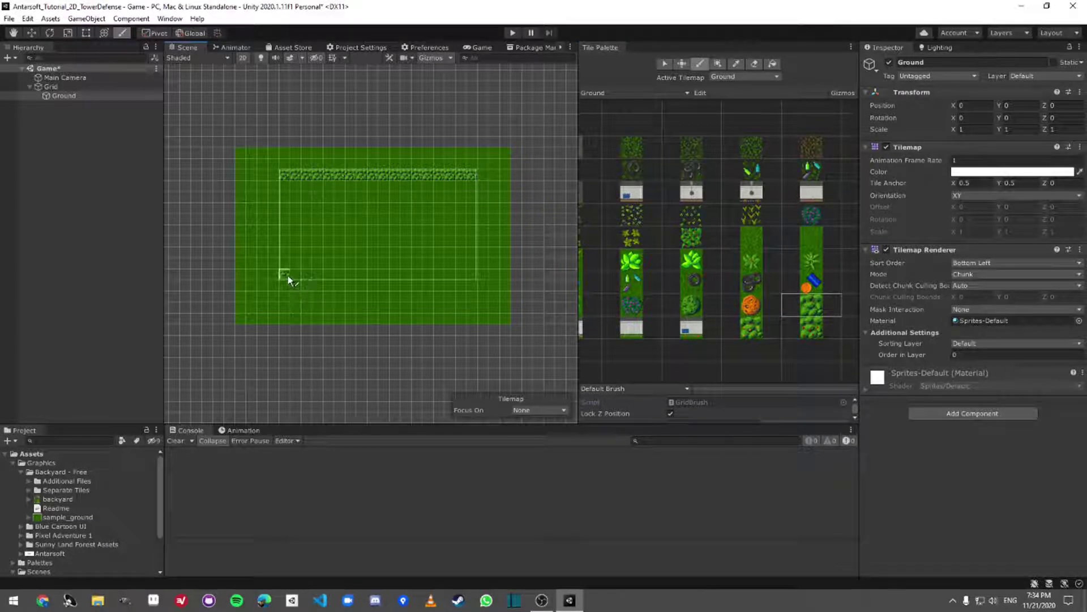
drag(344, 276, 422, 277)
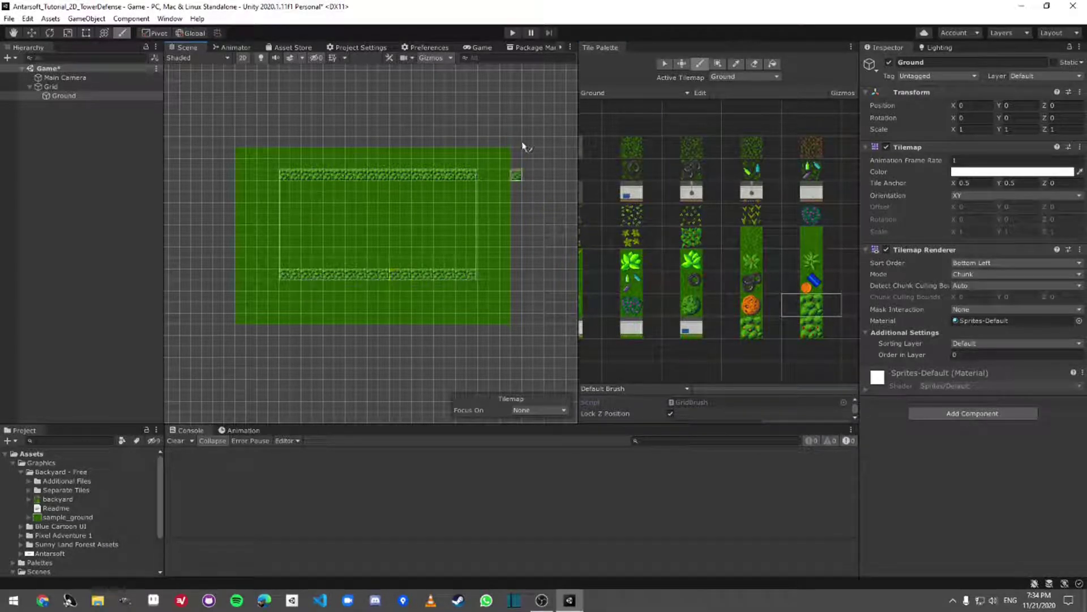
Paint a column of speckled grass tiles inside the camera frame's left edge between the bush rows and check it in the Game view
click(486, 48)
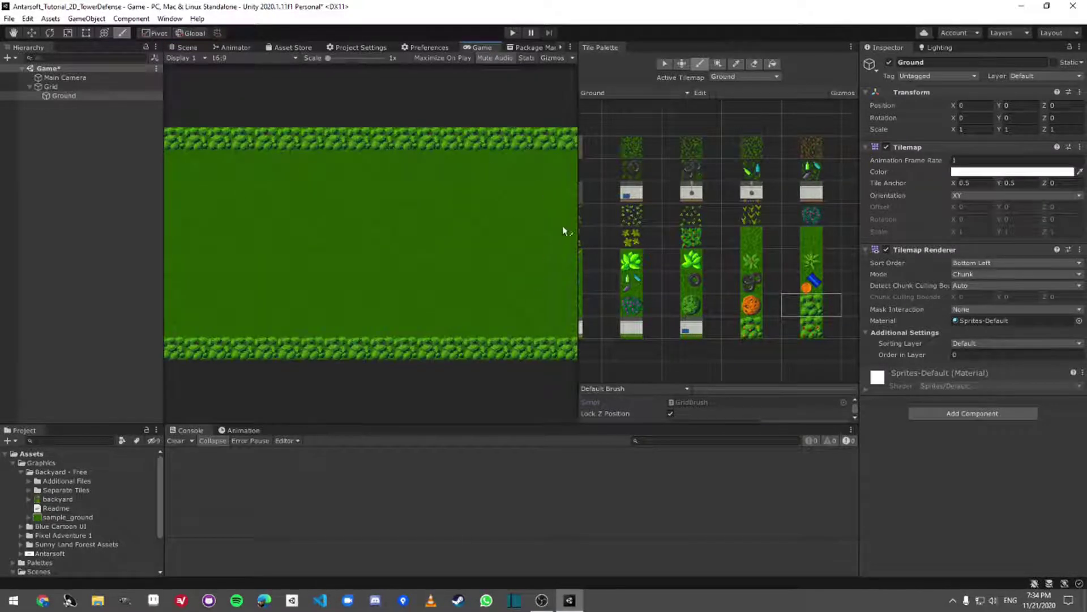
click(187, 47)
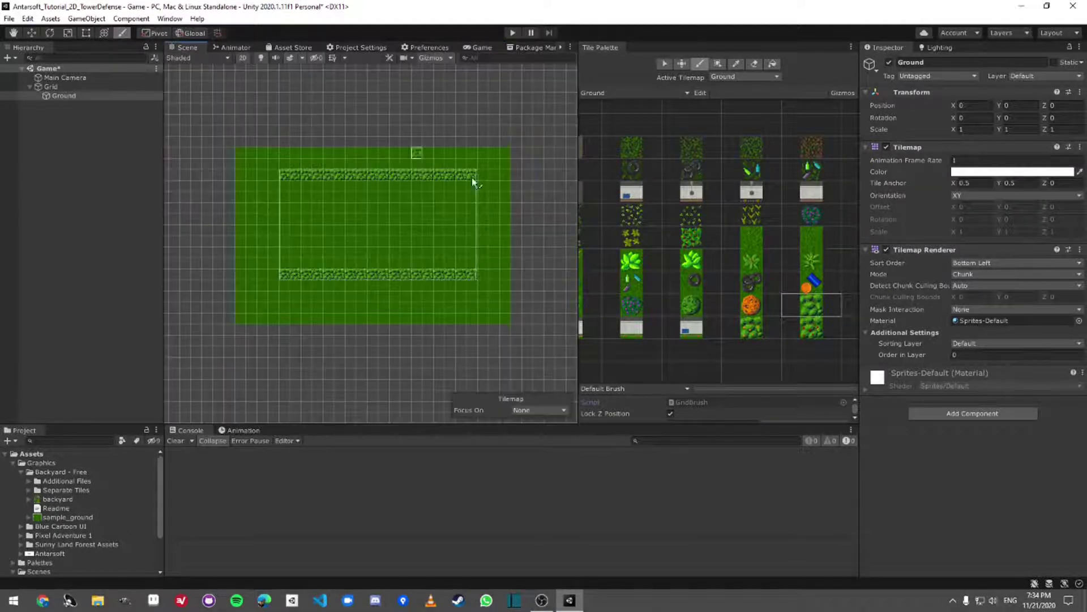
middle_drag(748, 291, 650, 303)
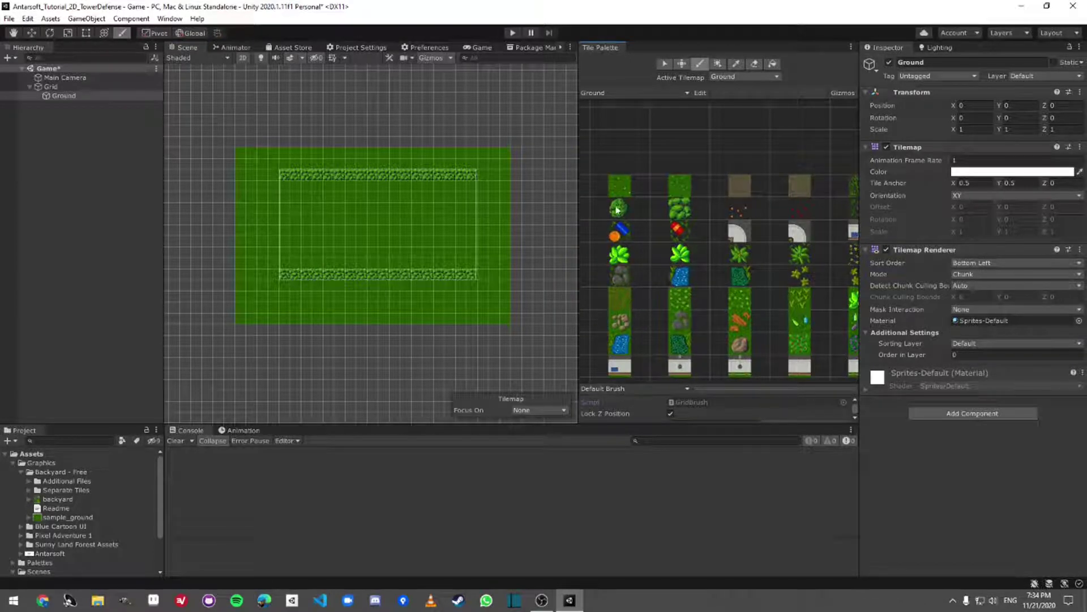
click(620, 186)
click(288, 190)
click(479, 48)
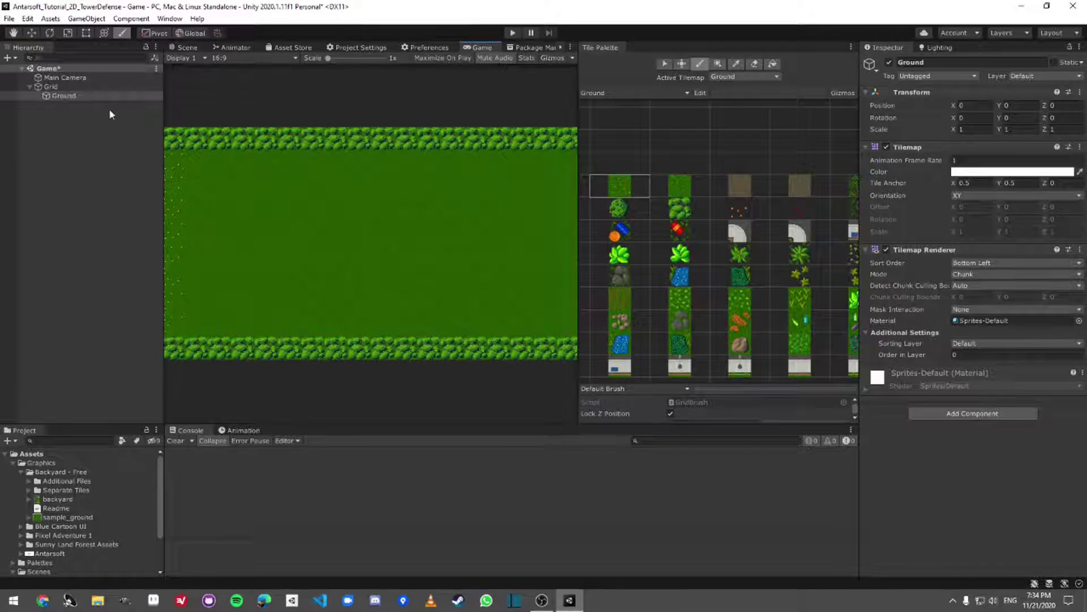
Try an Outline component with a grey effect color on the Ground tilemap and remove it
click(86, 96)
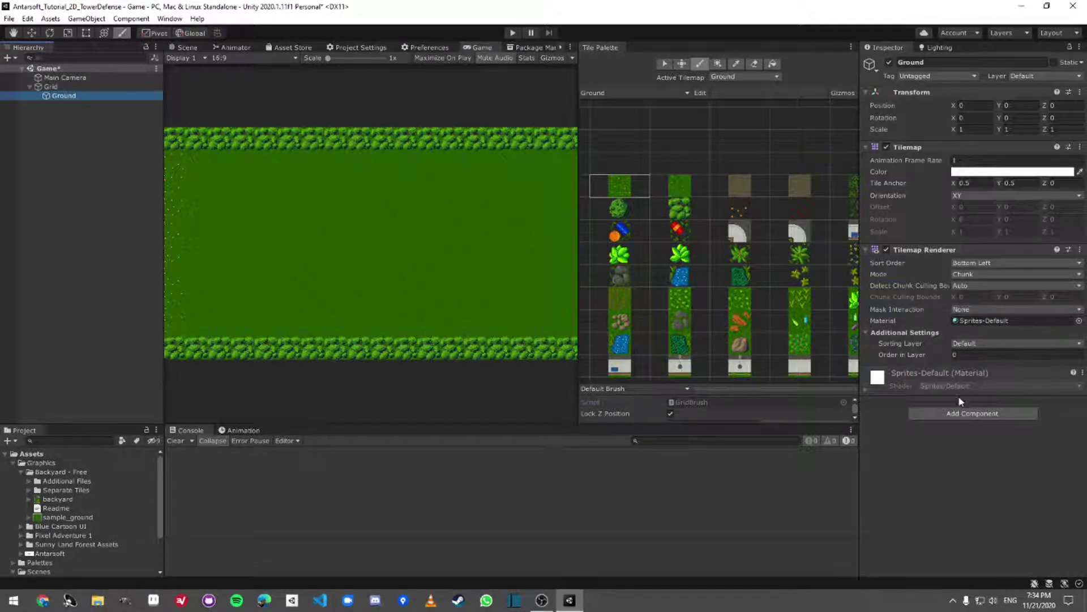
click(967, 416)
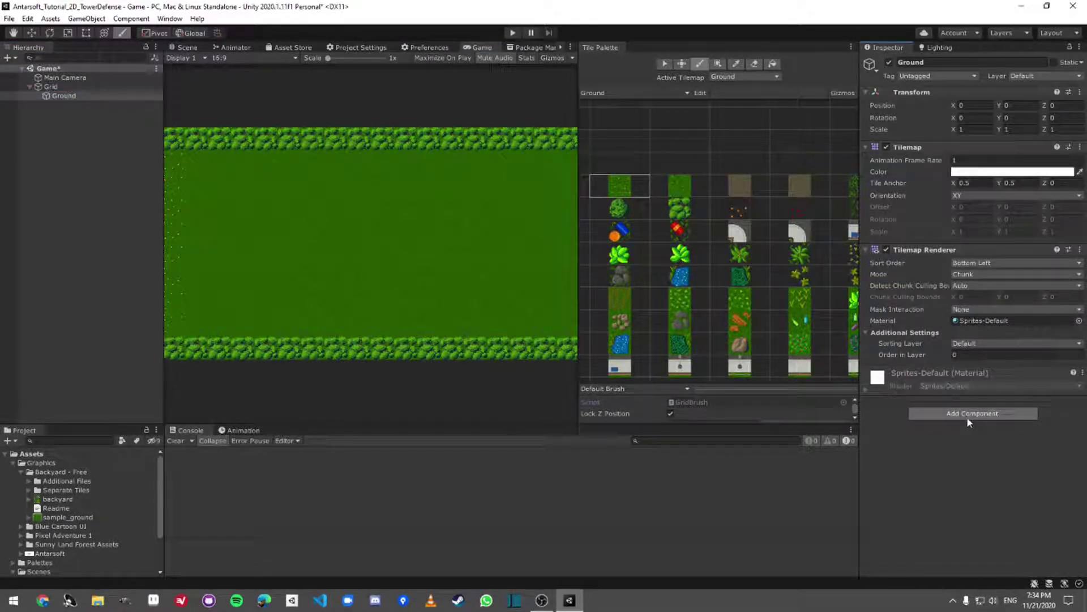
text(outline)
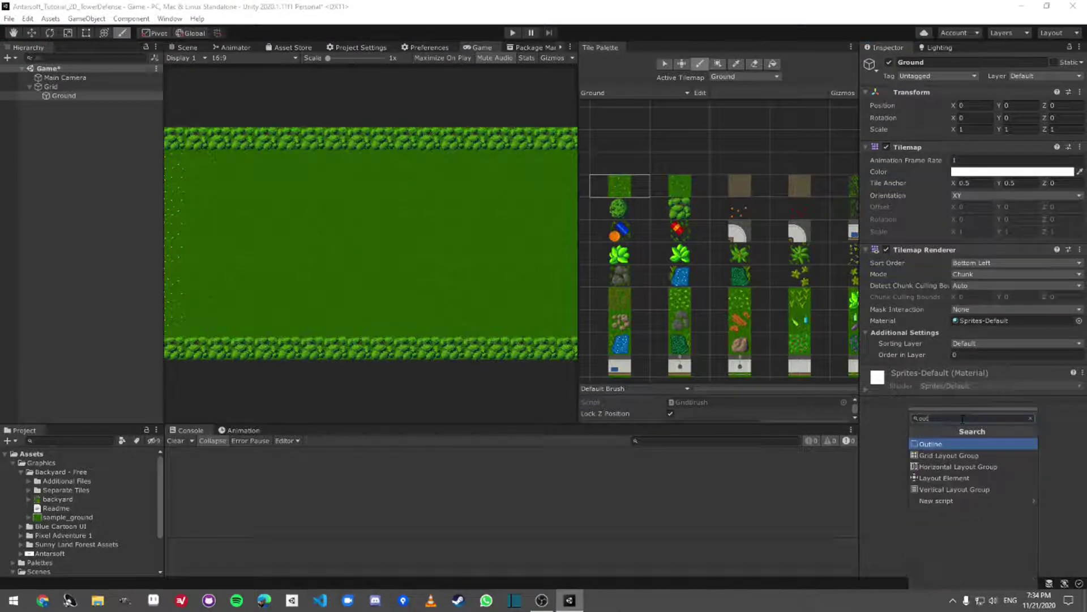
key(Return)
click(1012, 396)
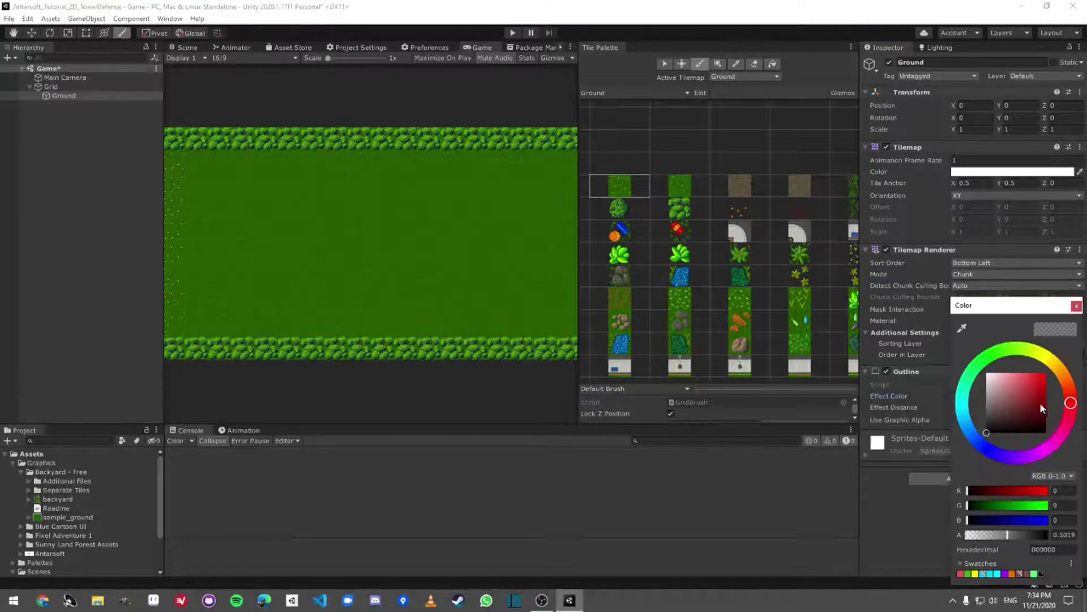
drag(1040, 402, 986, 404)
click(1079, 307)
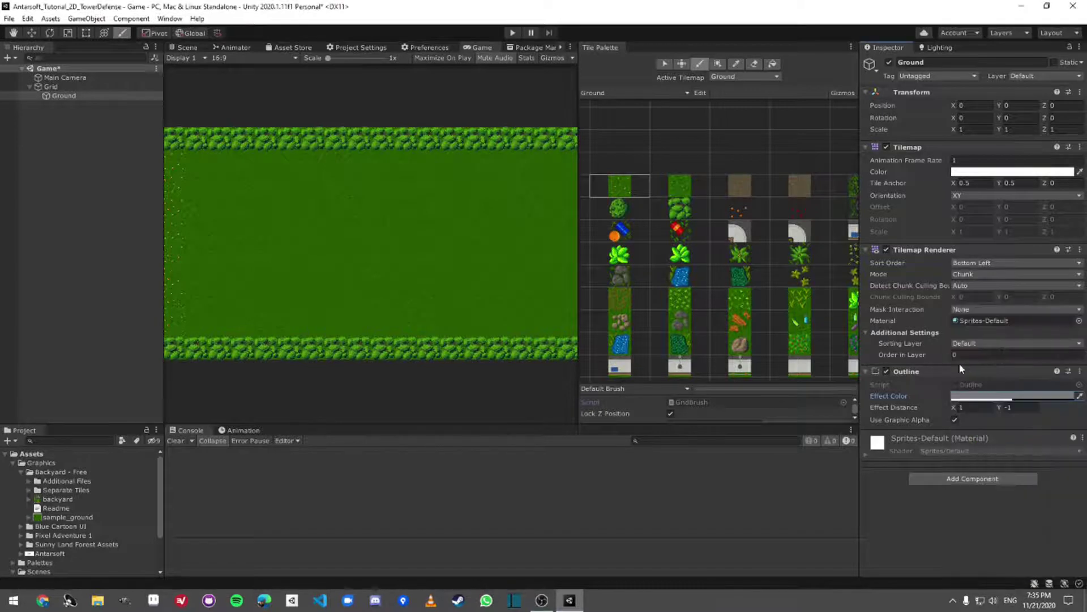
right_click(943, 371)
click(958, 388)
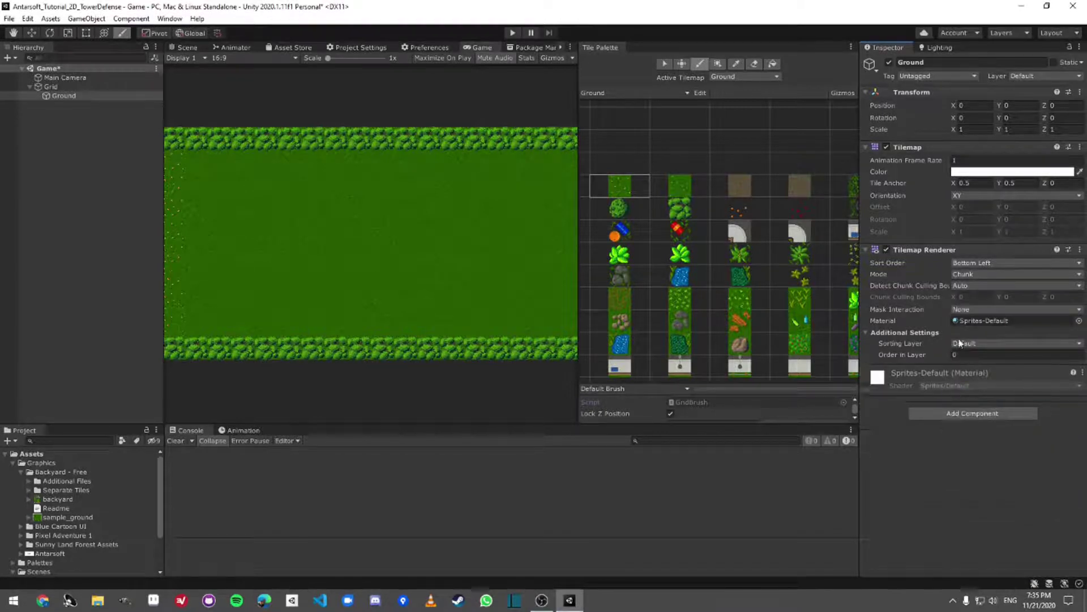
click(983, 286)
click(970, 295)
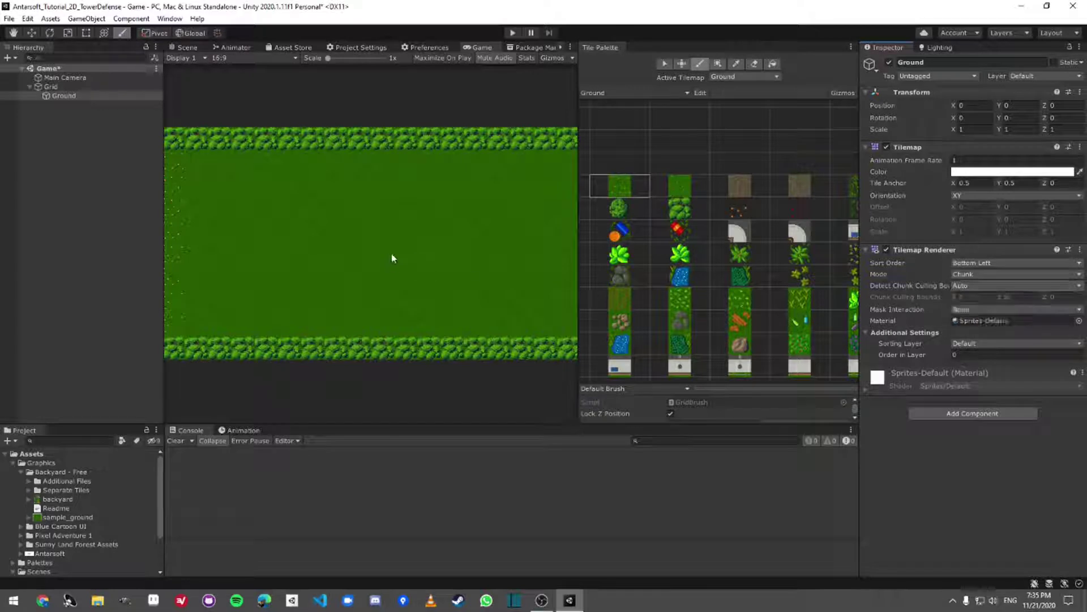
click(296, 208)
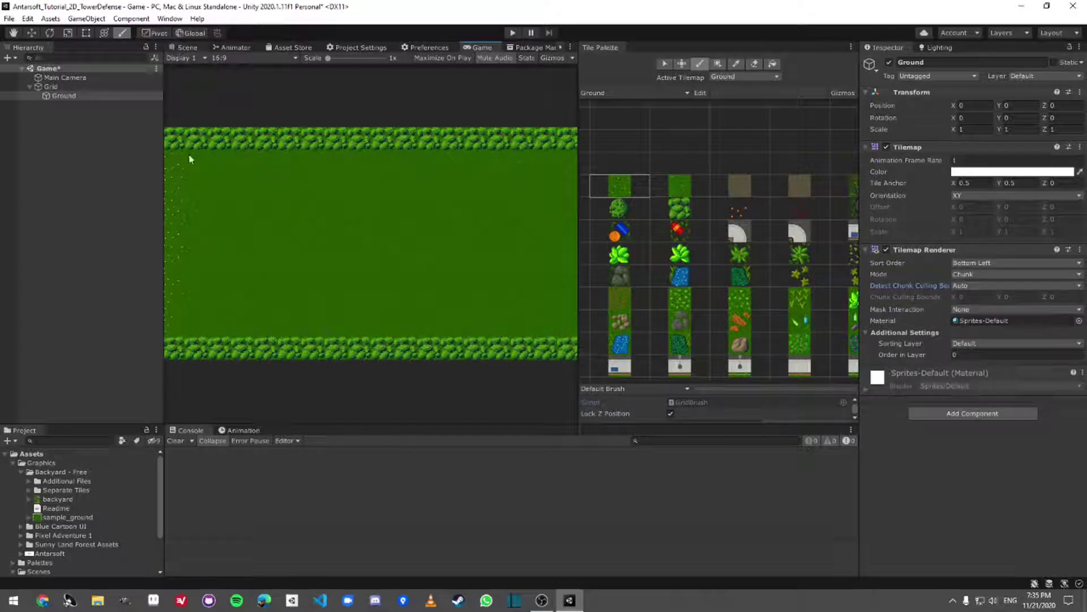
Return to the Scene view and set the Main Camera's orthographic size to 3
click(187, 47)
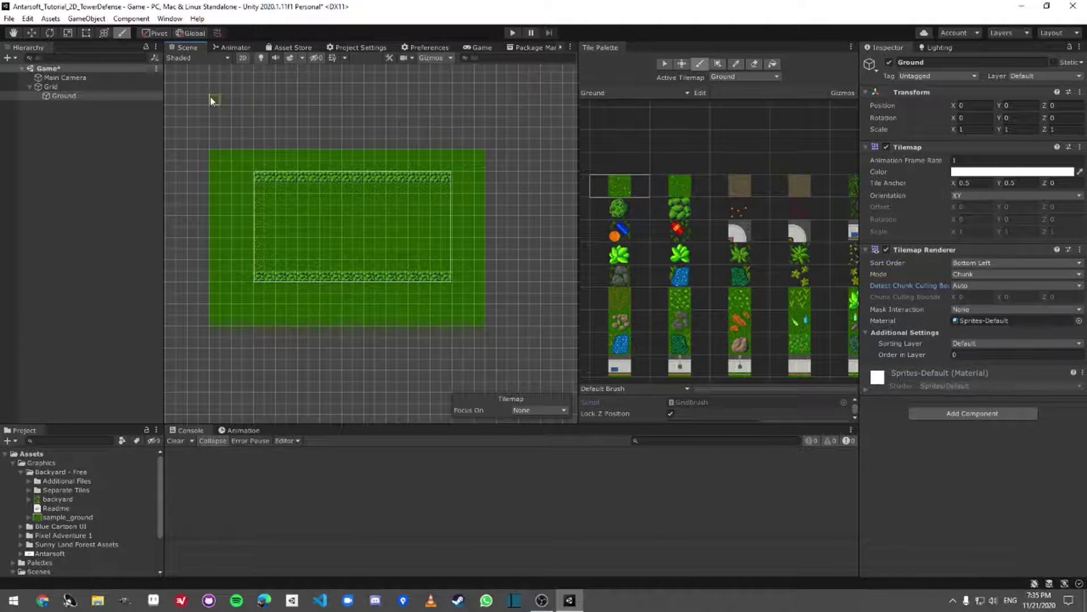
click(65, 77)
click(1014, 210)
text(2)
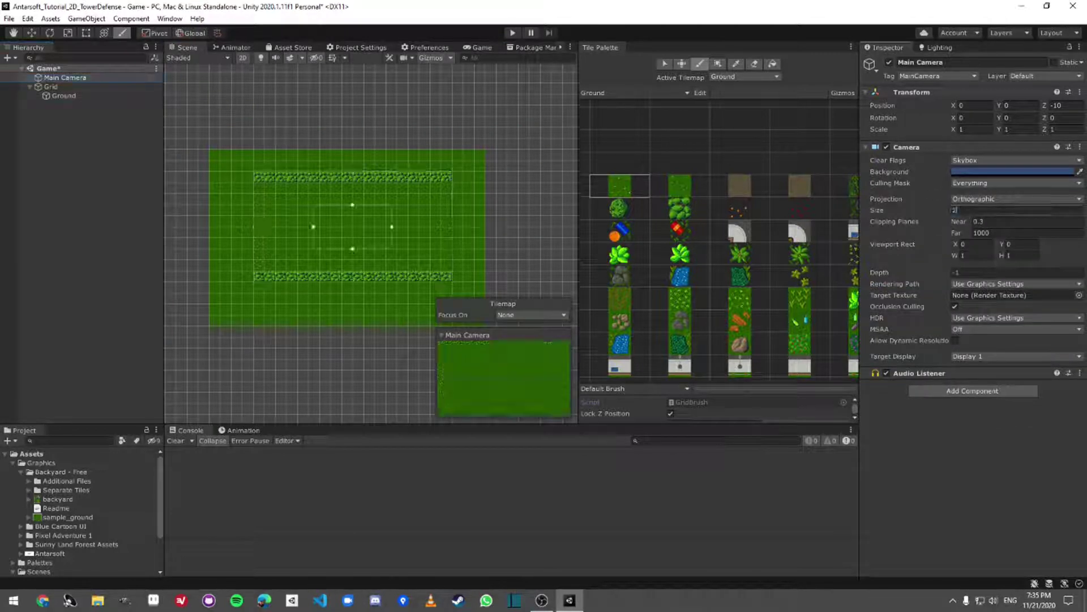
key(BackSpace)
text(3)
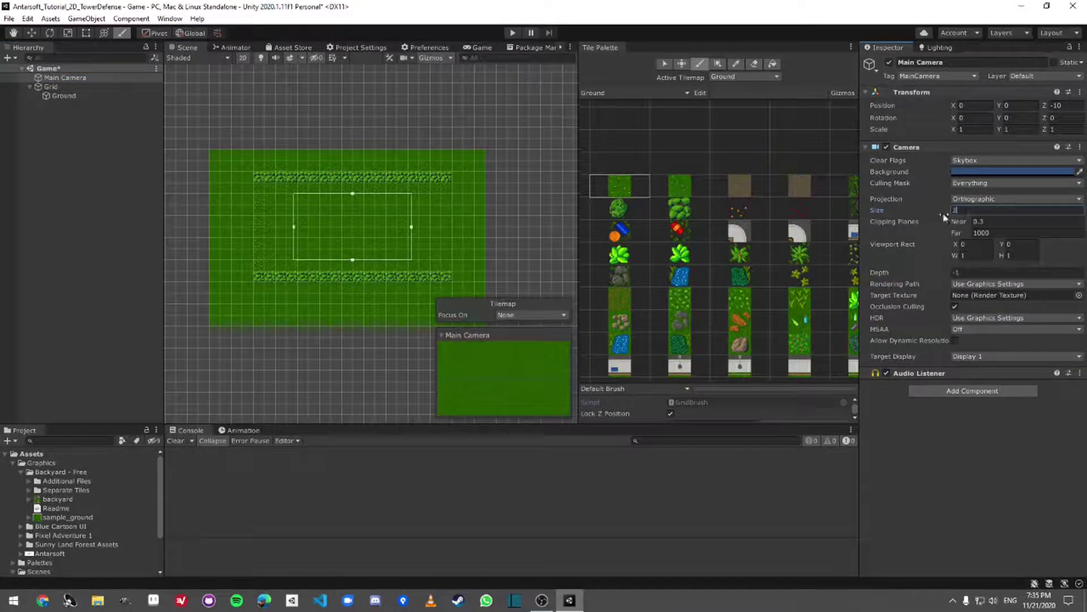
scroll(309, 209, up, 3)
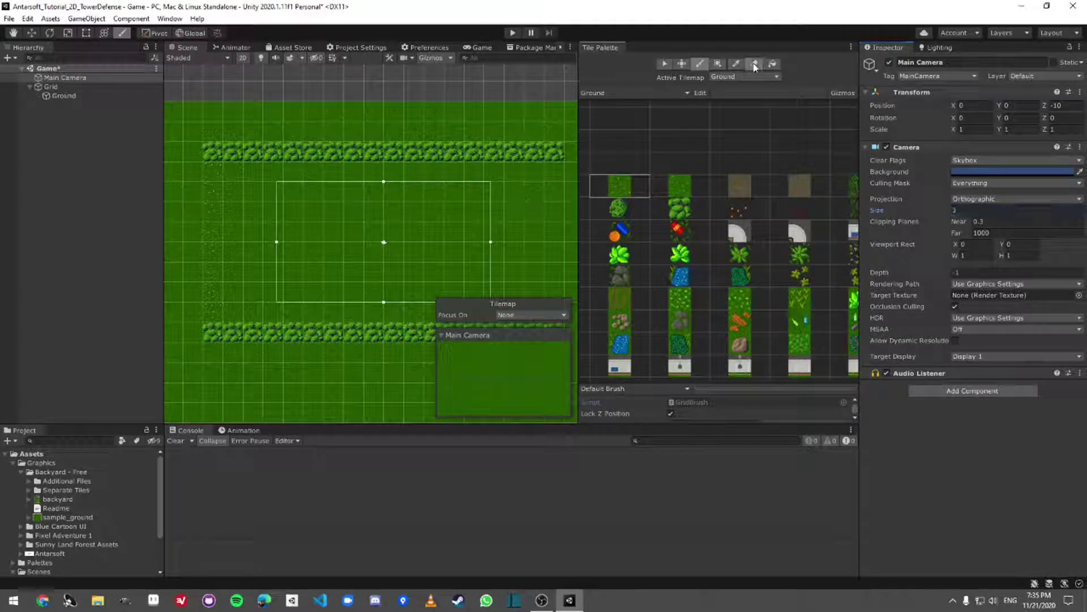
key(Return)
Paint over both old bush rows and the speckled column with the plain grass tile
middle_drag(662, 219, 775, 262)
click(665, 63)
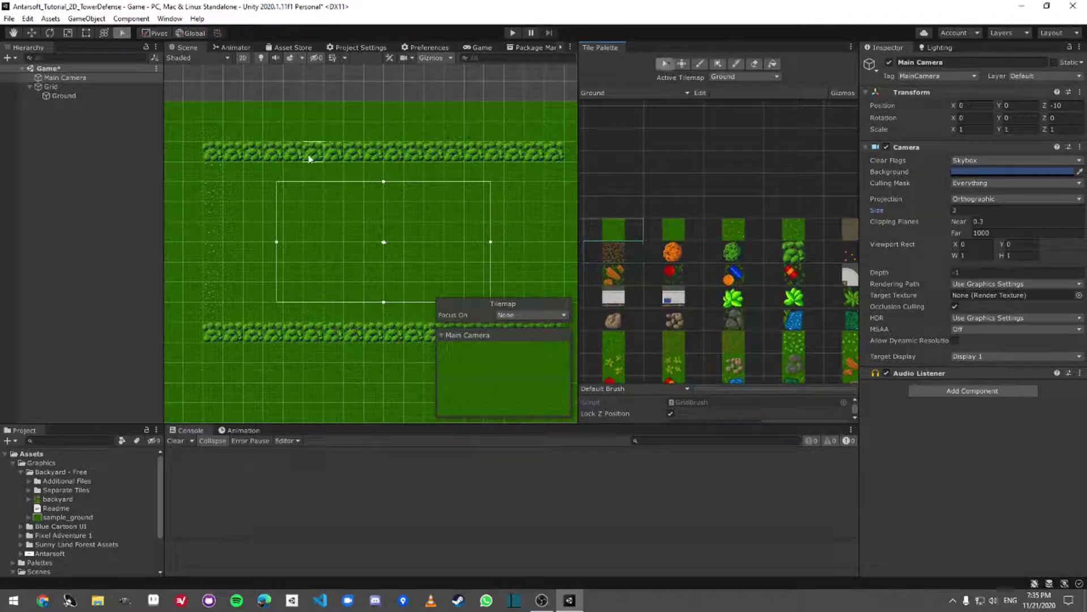
click(700, 64)
drag(215, 152, 547, 152)
middle_drag(547, 152, 471, 152)
middle_drag(475, 235, 461, 154)
mouse_move(465, 252)
mouse_down()
mouse_move(463, 262)
mouse_move(435, 260)
mouse_up()
middle_drag(363, 267, 486, 259)
drag(499, 243, 249, 243)
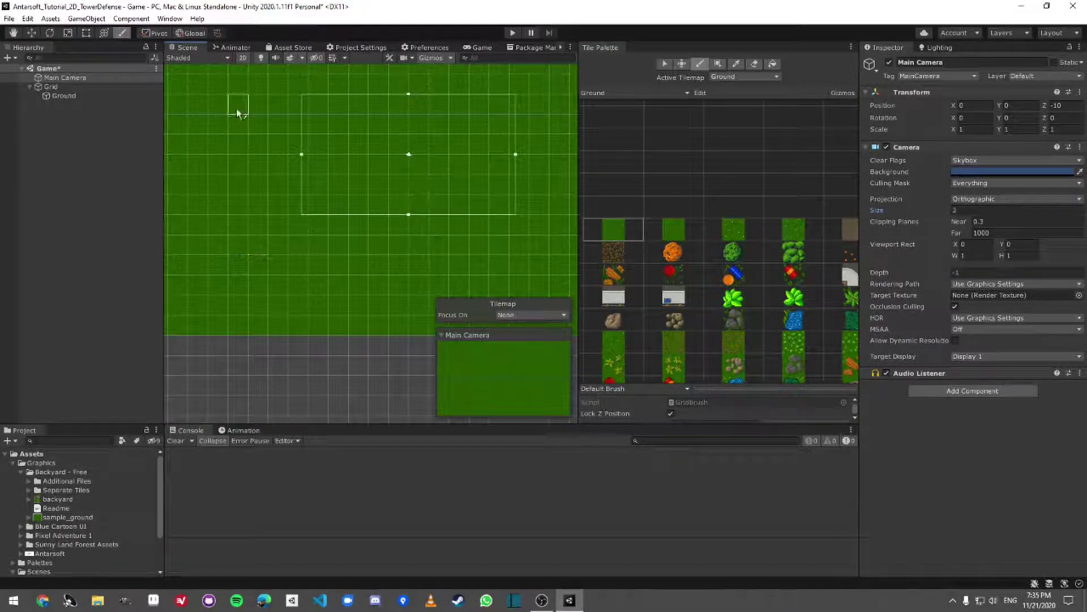
middle_drag(417, 243, 378, 252)
Pick the bush tile with the transparent background and paint rows along the lower and upper edges of the smaller camera frame
click(774, 261)
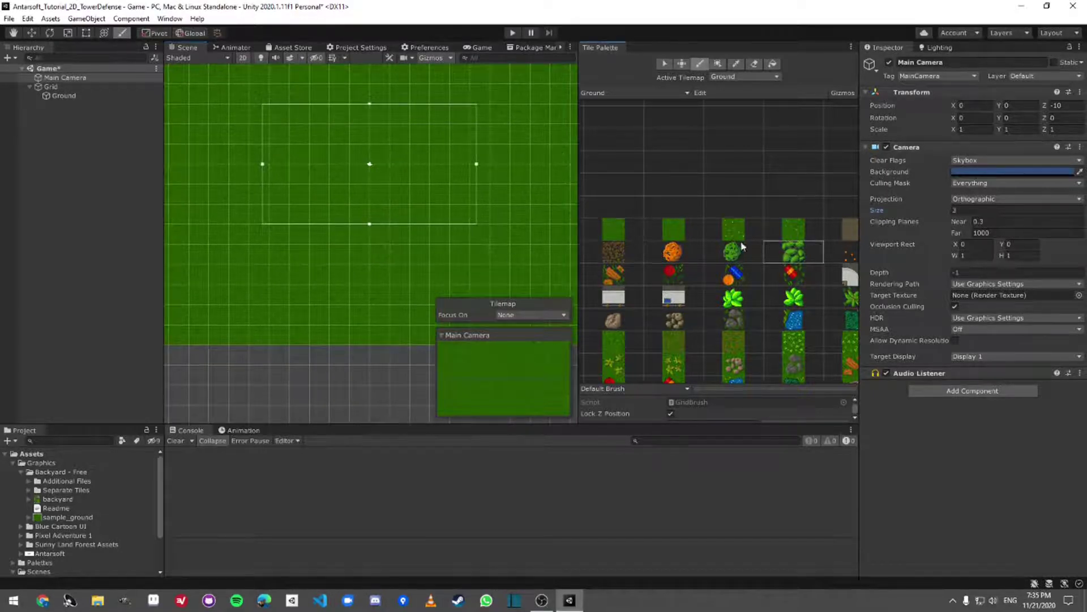
drag(281, 214, 482, 215)
click(259, 214)
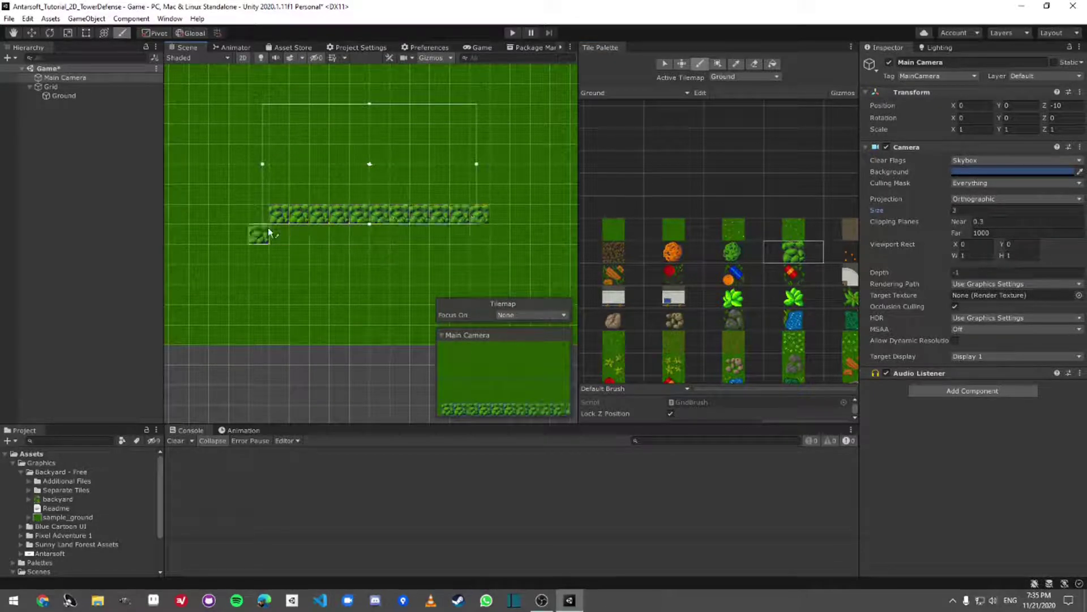
mouse_move(265, 115)
mouse_down()
mouse_move(298, 106)
mouse_move(464, 116)
mouse_move(518, 132)
mouse_move(482, 124)
mouse_up()
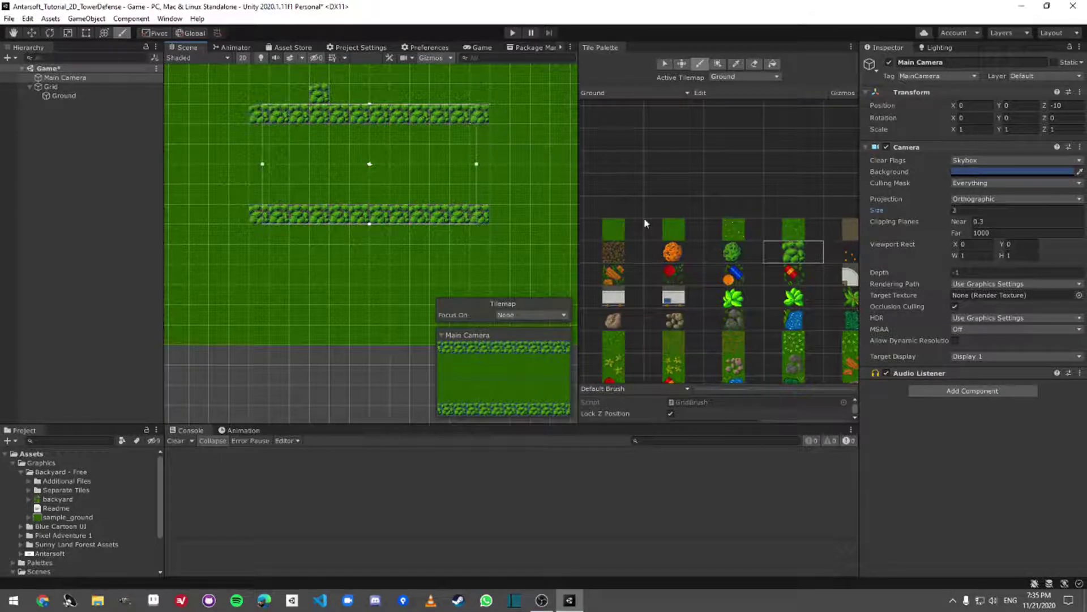
Touch up the ground around the upper bush row with grass tiles and check the scene in the Game view
click(655, 231)
click(319, 93)
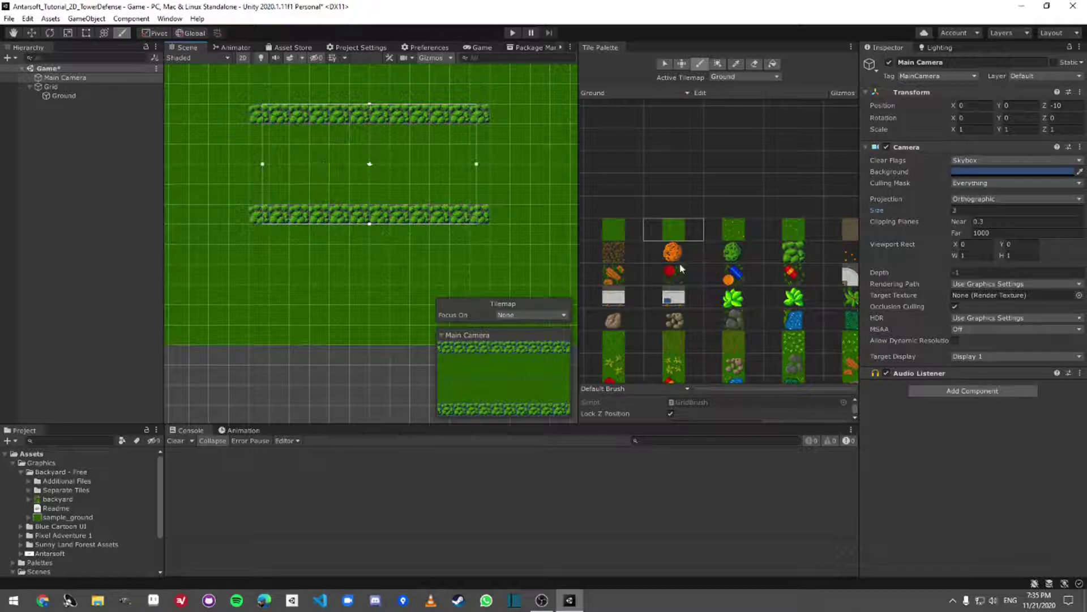
middle_drag(639, 342, 681, 290)
click(654, 290)
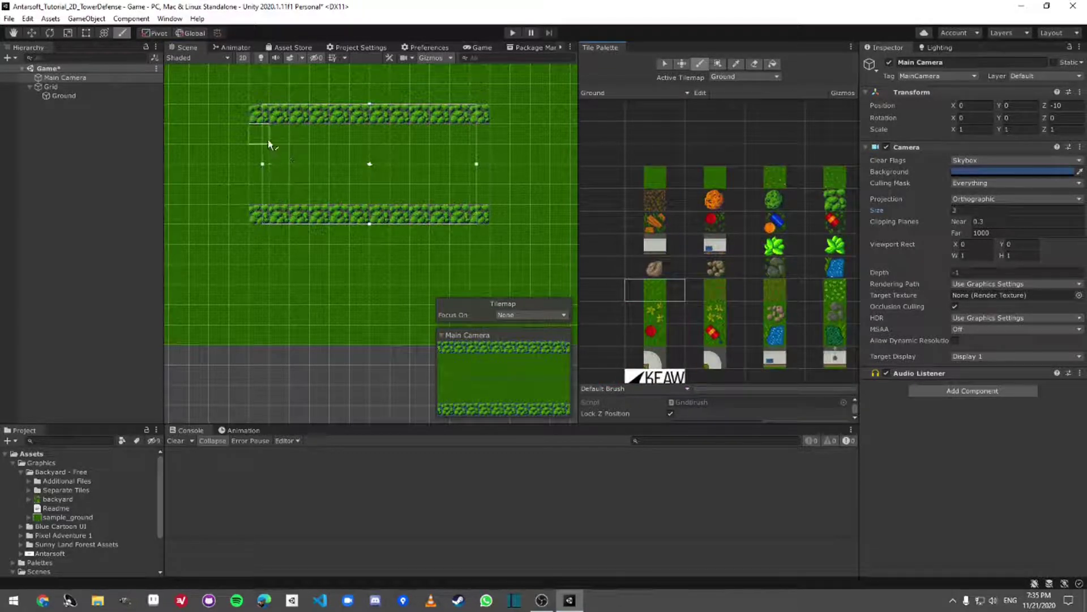
click(479, 48)
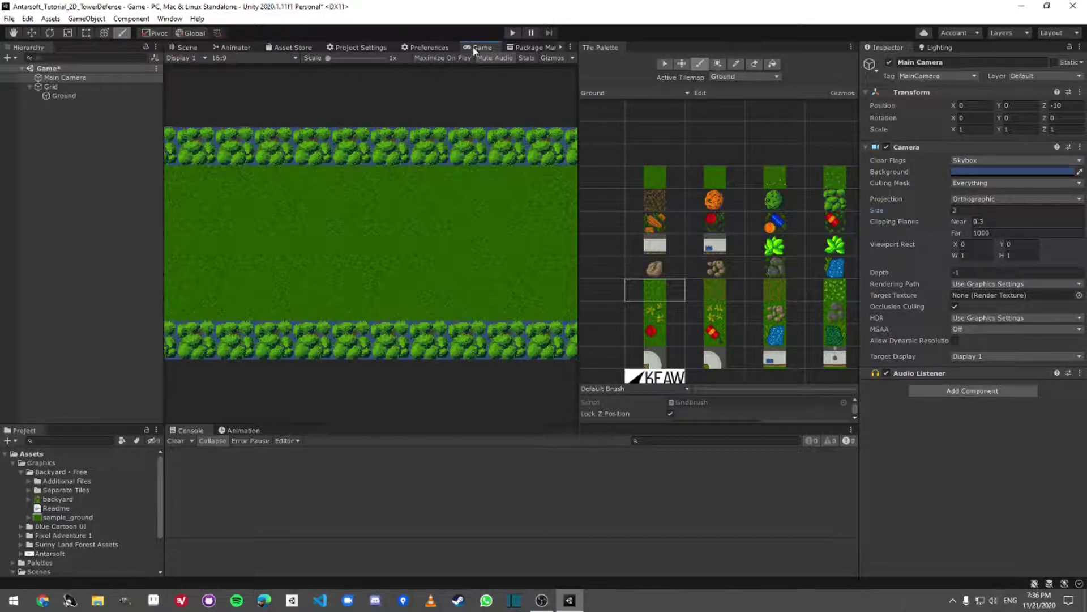
Repaint both bush rows with the grass-backed green bush tile and check the border in the Game view
middle_drag(816, 221, 719, 223)
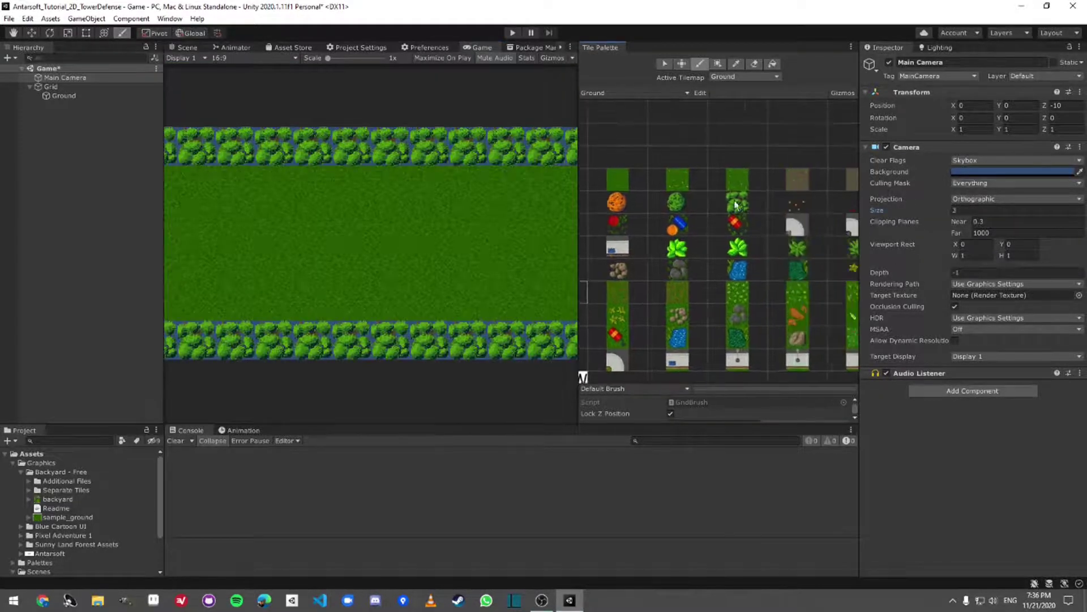
click(735, 205)
mouse_move(755, 281)
middle_down()
mouse_move(677, 290)
mouse_move(651, 274)
mouse_move(772, 258)
mouse_move(773, 277)
mouse_move(736, 285)
middle_up()
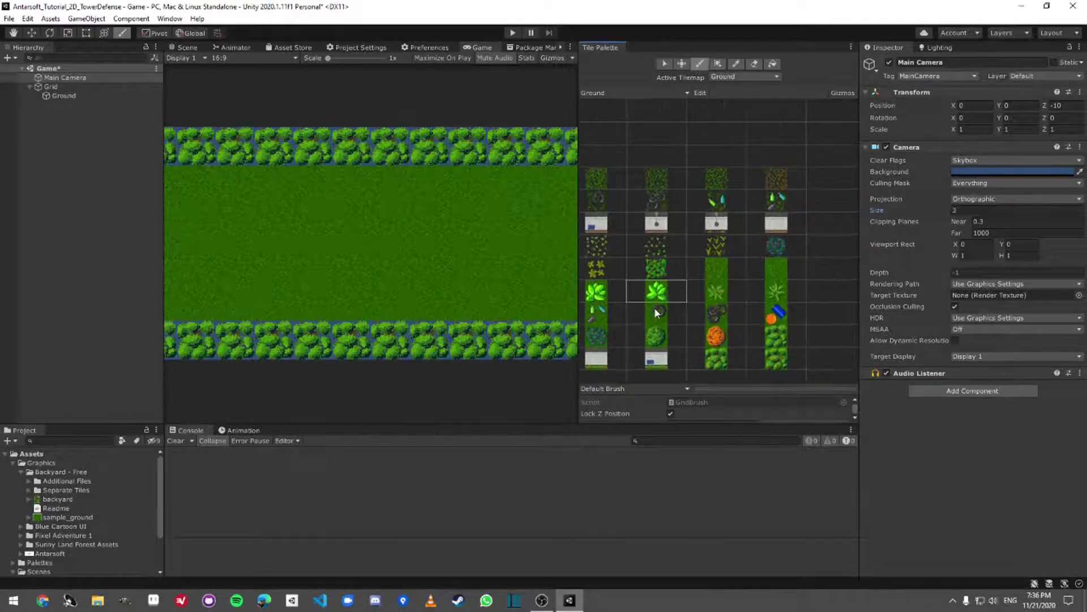
click(190, 51)
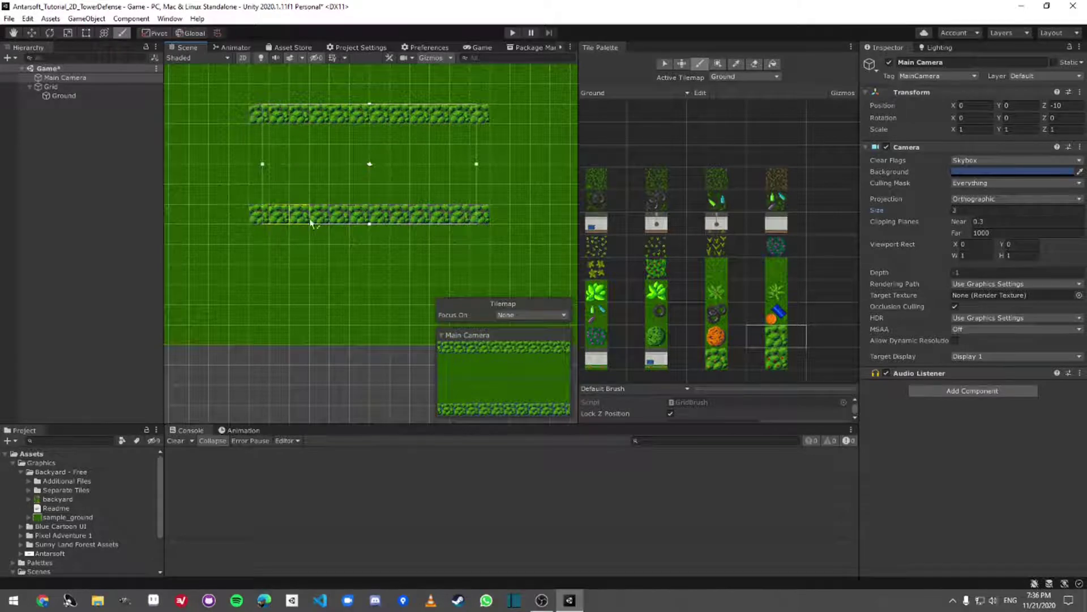
click(480, 48)
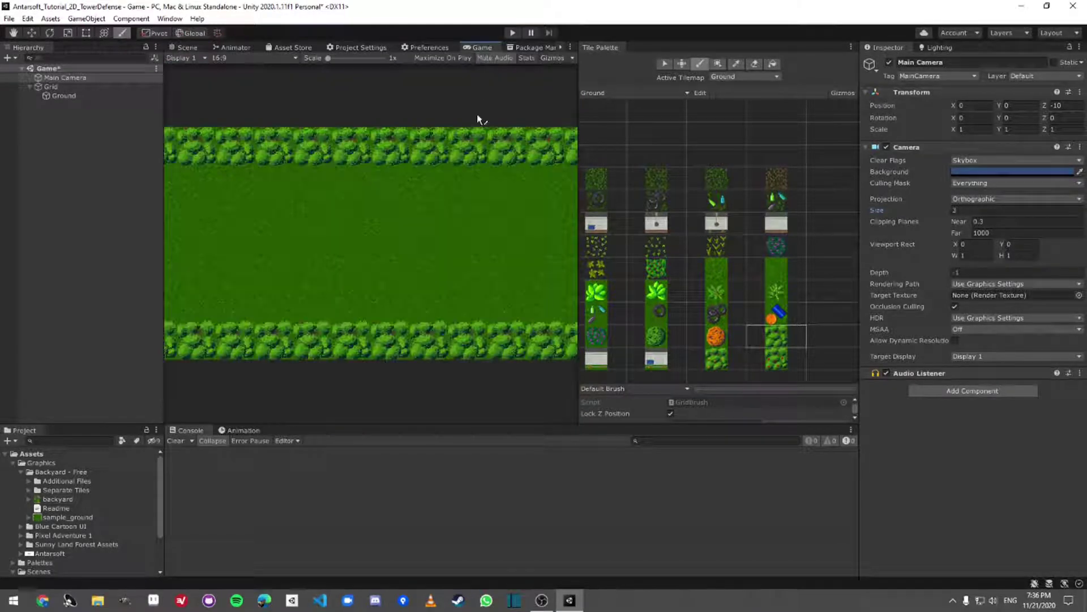
Paint a column of brown dirt tiles at the camera frame's left edge between the bush rows and check it in the Game view
click(183, 47)
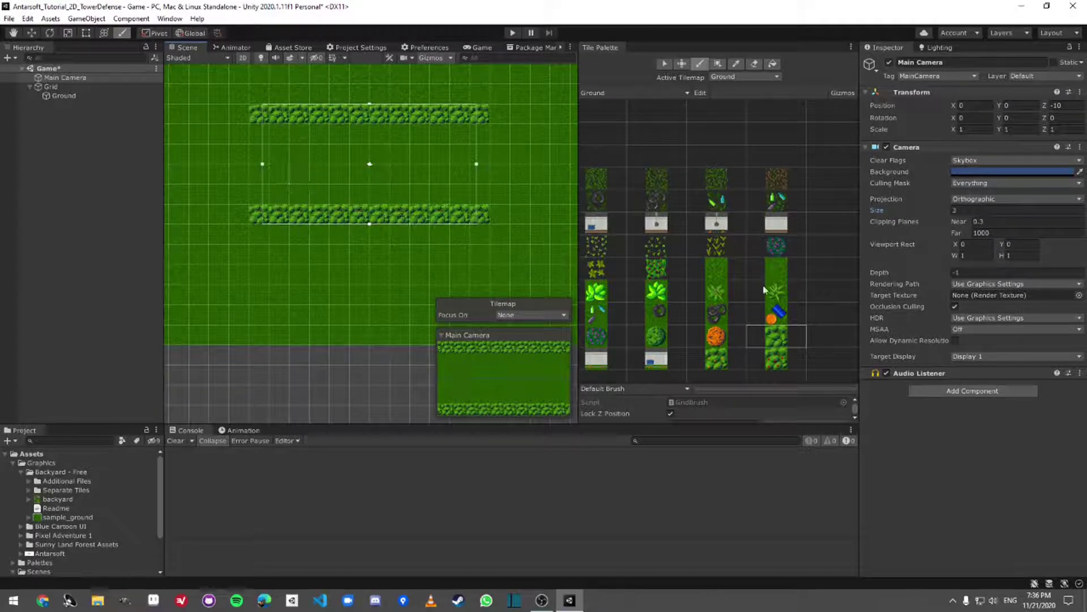
middle_drag(717, 300, 789, 337)
mouse_move(705, 318)
middle_down()
mouse_move(799, 308)
mouse_move(790, 318)
mouse_move(712, 305)
middle_up()
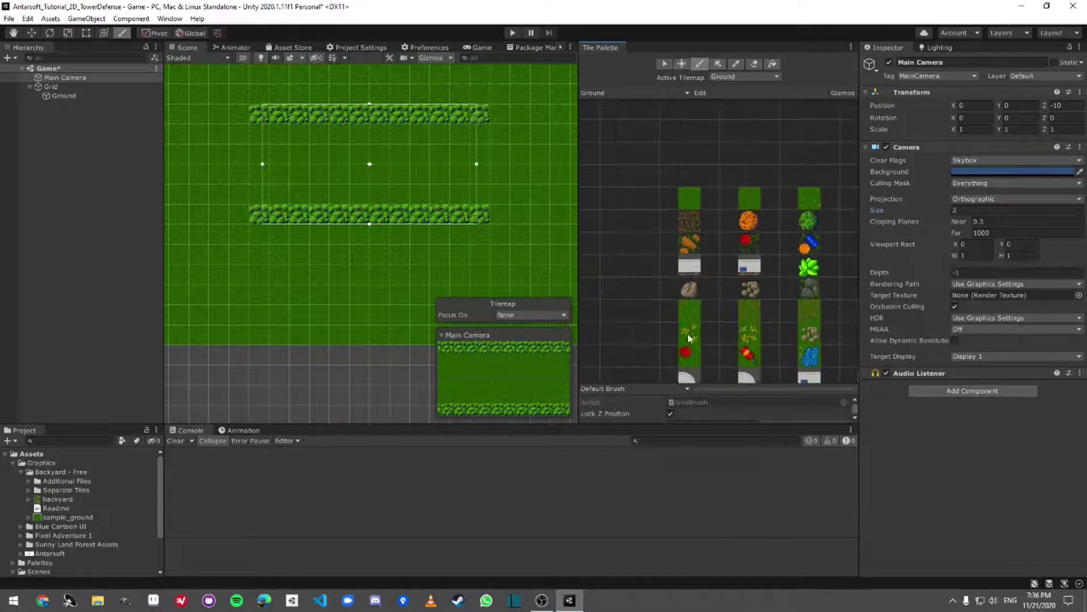
click(690, 221)
drag(261, 137, 259, 195)
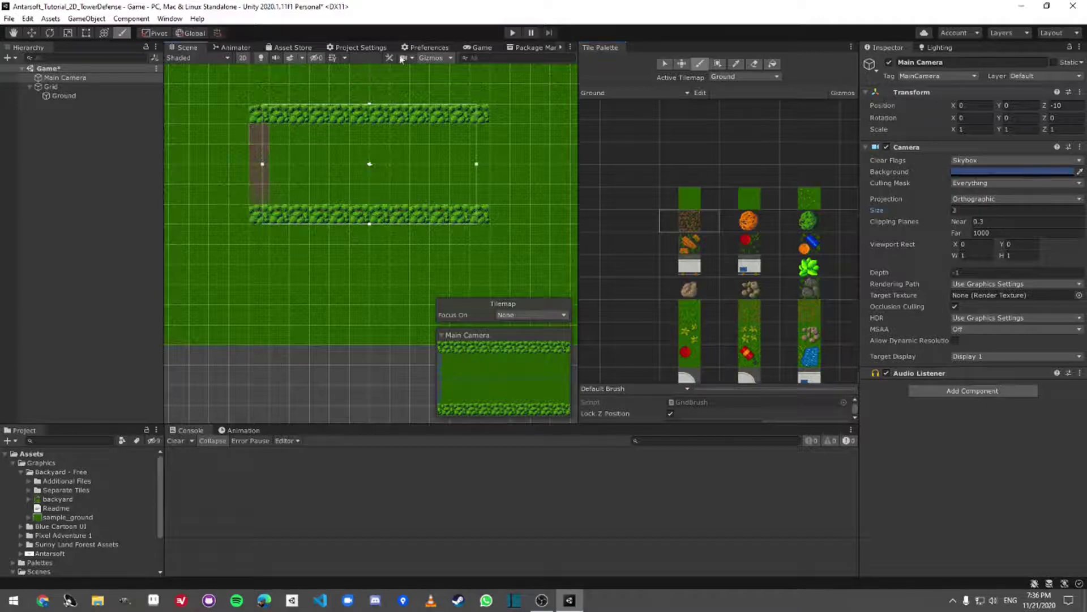
click(480, 48)
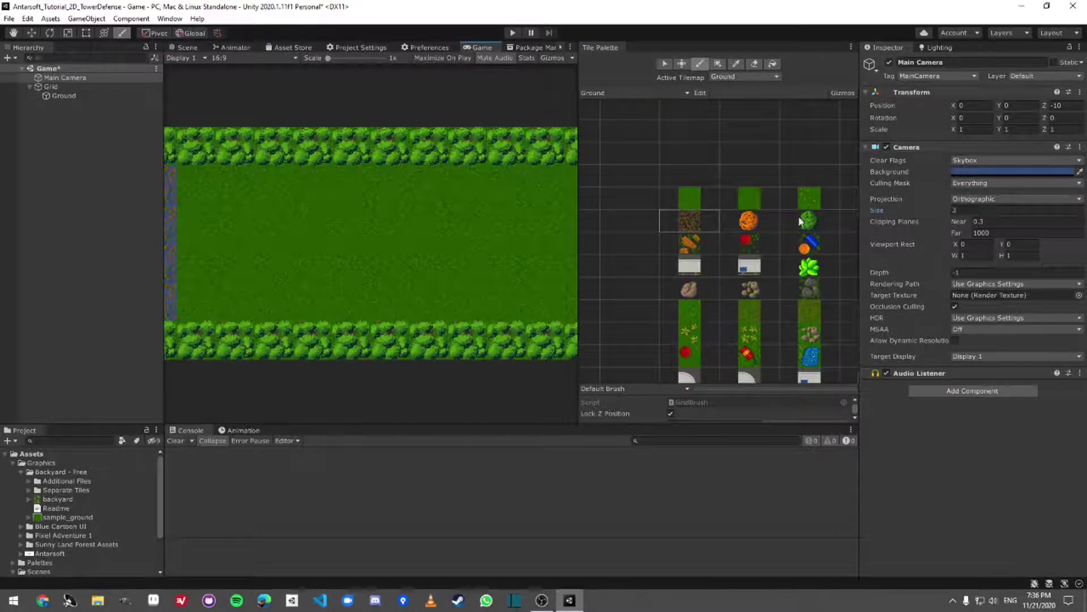
Replace the brown column at the frame's left edge with speckled grass tiles and check it in the Game view
click(810, 199)
click(187, 47)
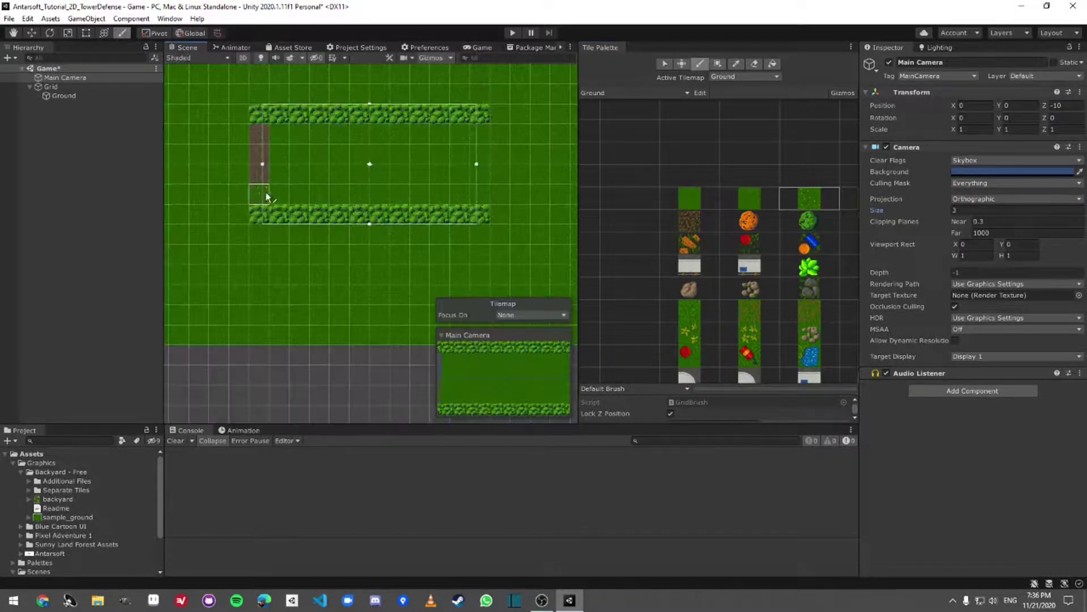
drag(260, 197, 259, 129)
click(479, 48)
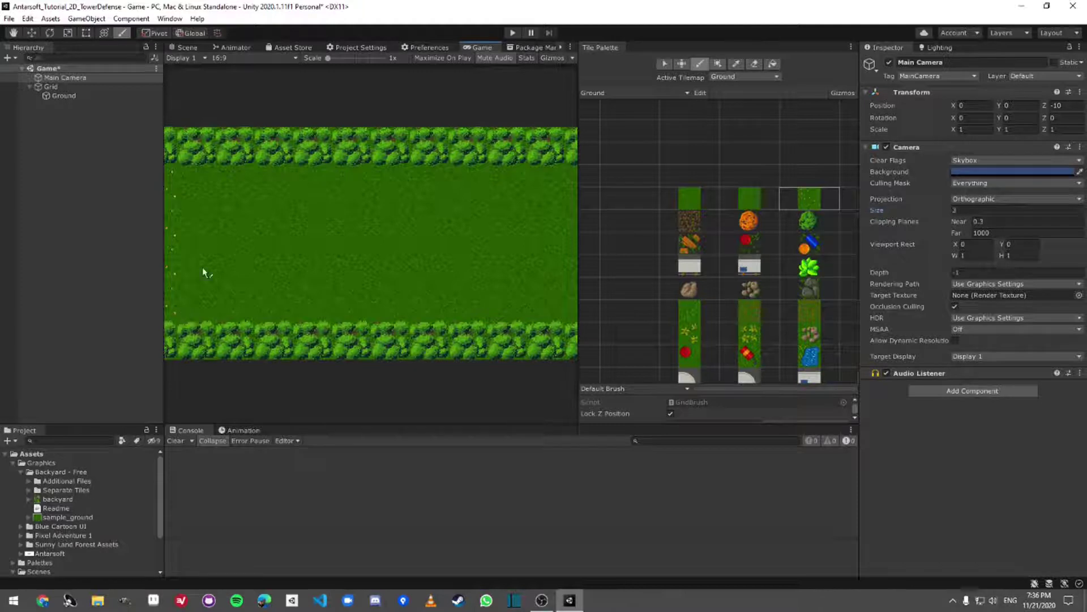
Try stone tiles on the lower half of the speckled column at the camera frame's left edge
click(754, 295)
click(187, 48)
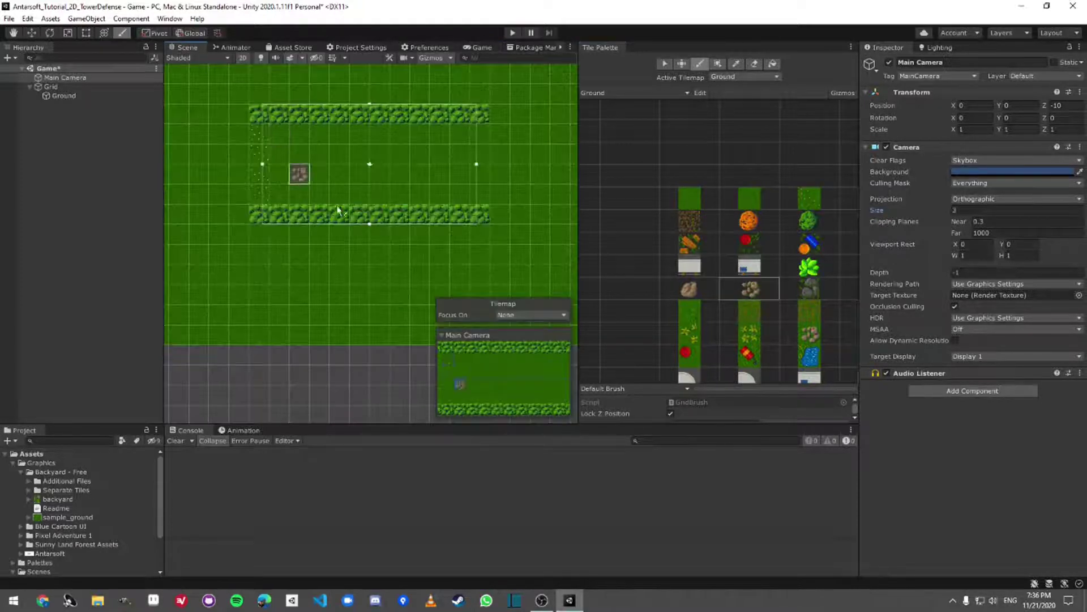
drag(260, 194, 260, 172)
click(695, 246)
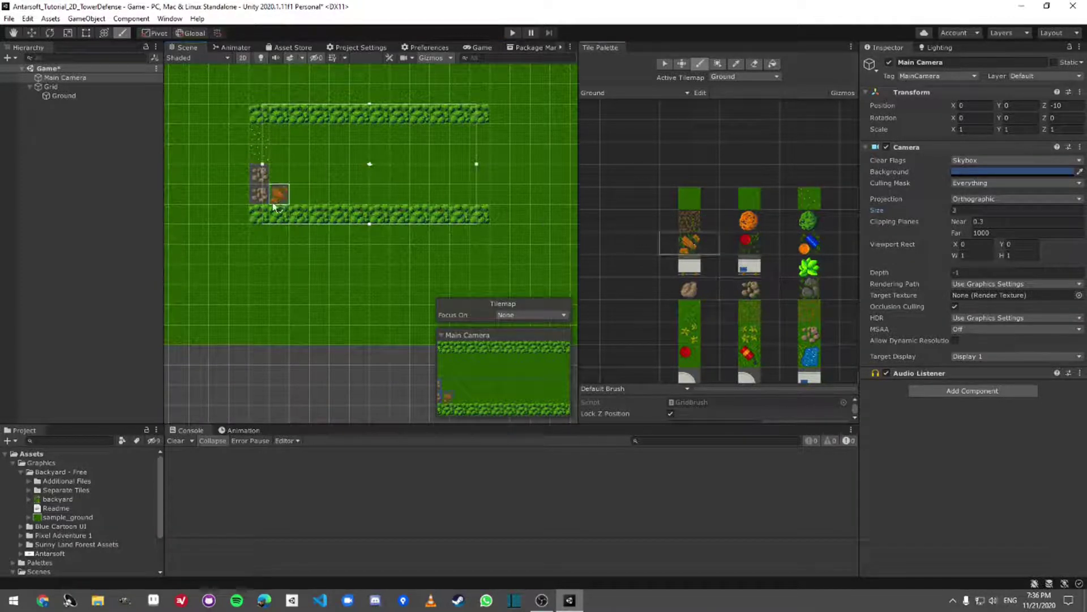
Repaint the whole column at the frame's left edge with light-leafed grass tiles and check it in the Game view
middle_drag(834, 263, 729, 287)
click(702, 303)
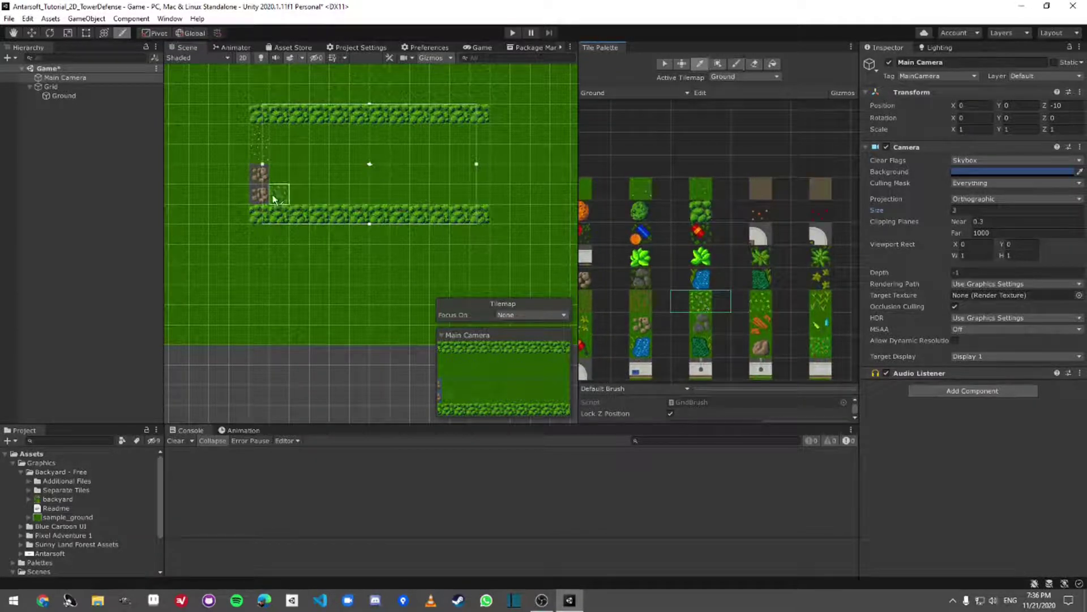
drag(261, 195, 261, 132)
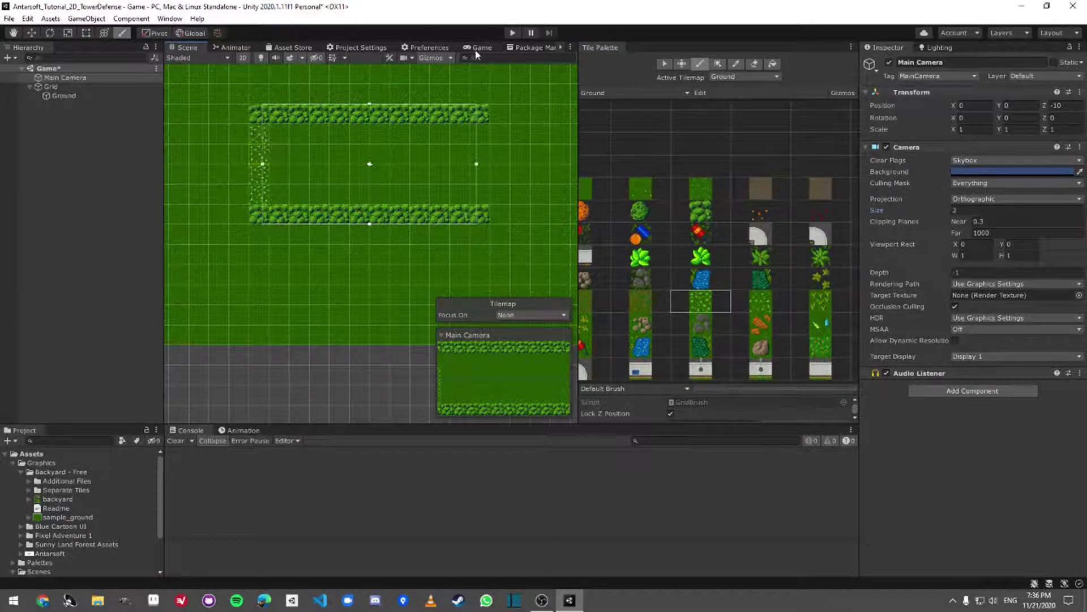
click(761, 301)
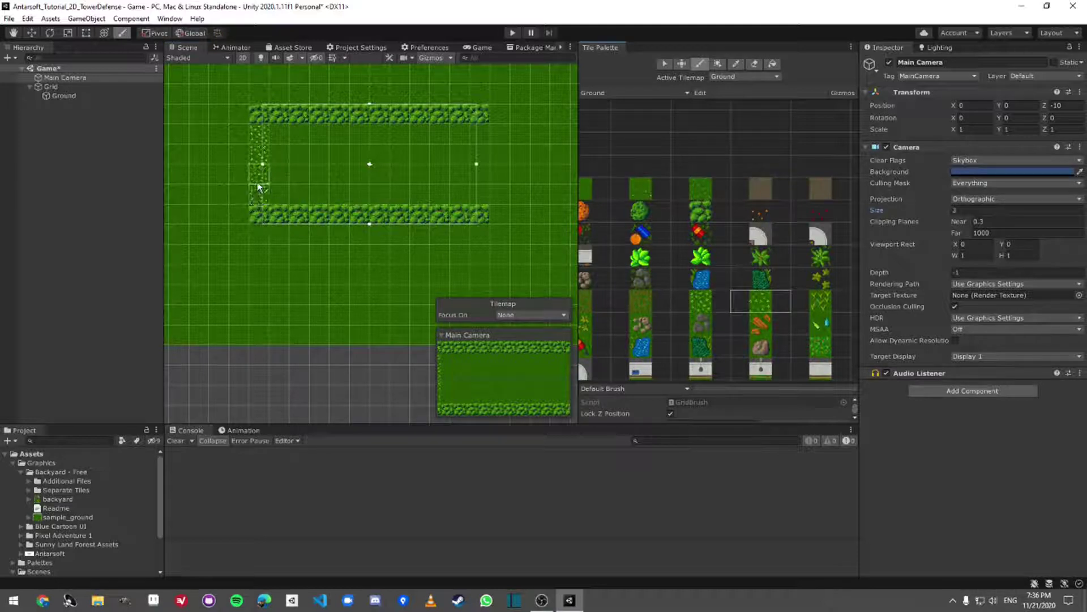
click(478, 47)
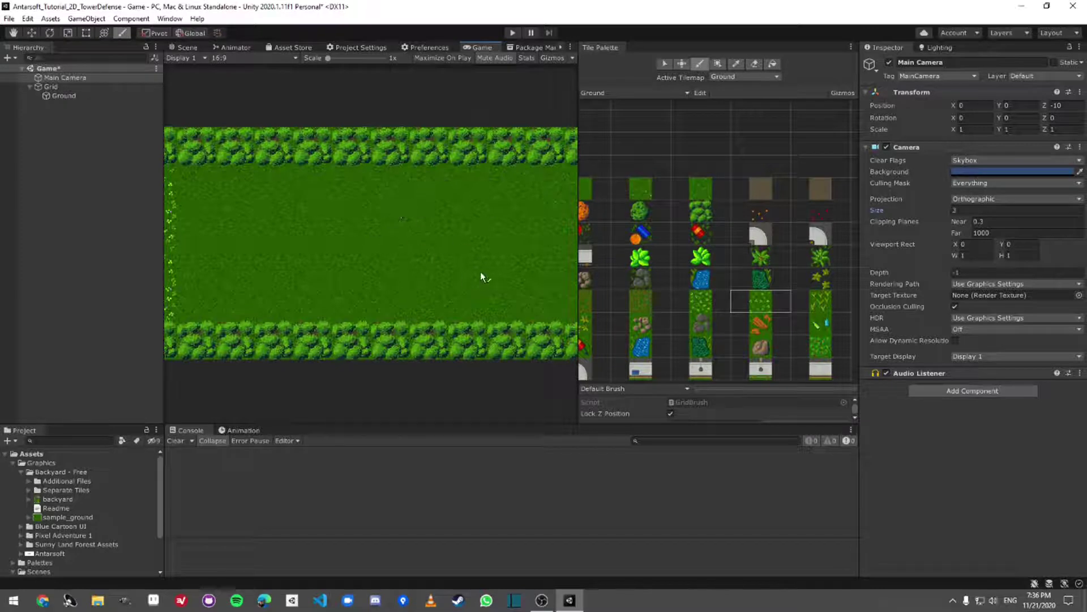
Return to the Scene view, close the Tile Palette and save the Game scene
click(184, 47)
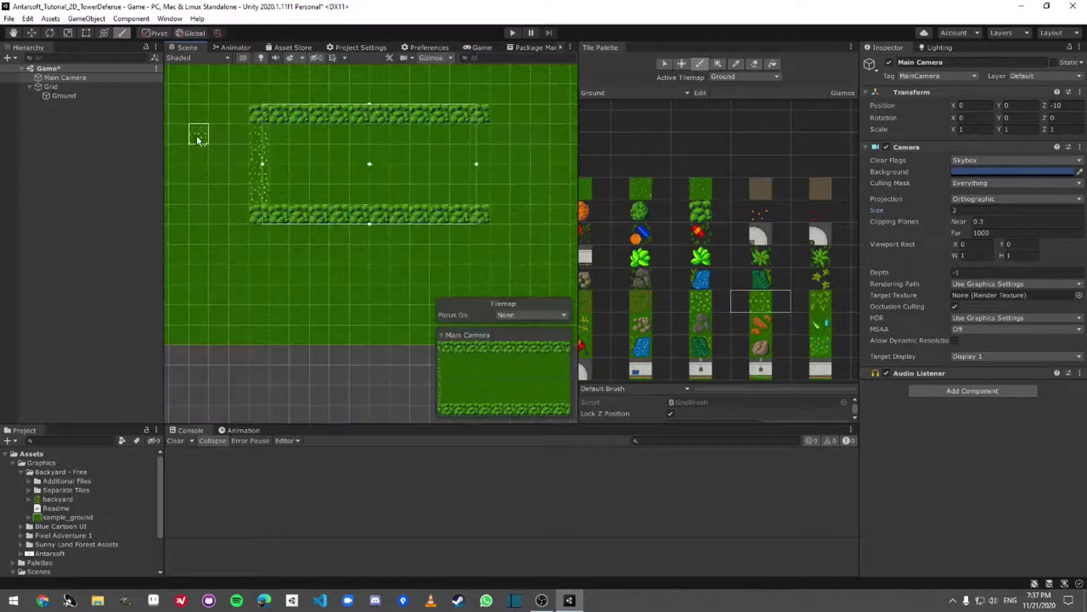
middle_drag(305, 197, 332, 204)
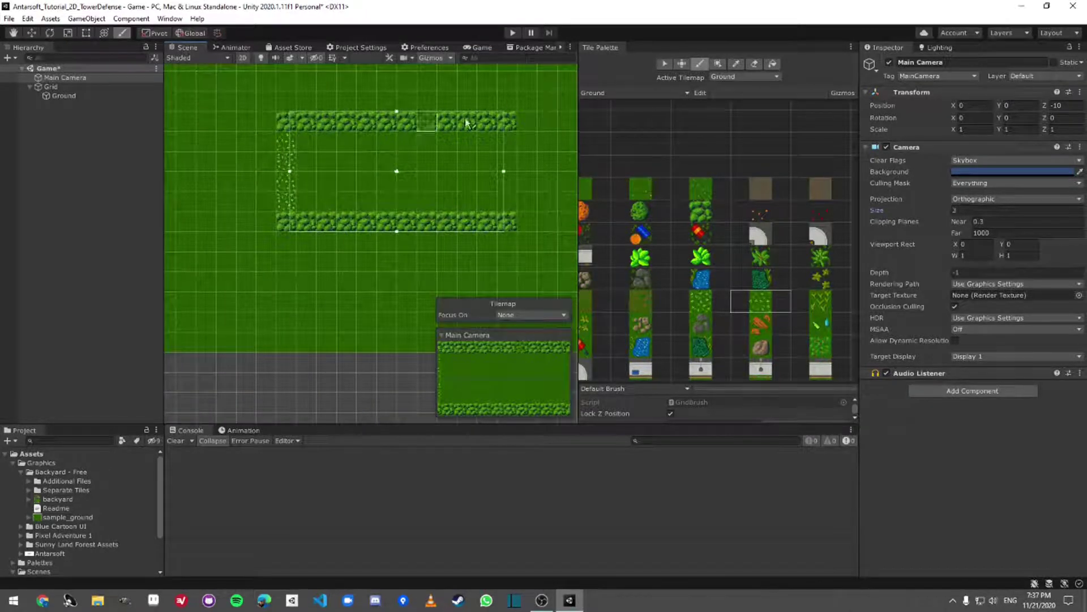
right_click(610, 50)
click(635, 67)
scroll(565, 154, up, 5)
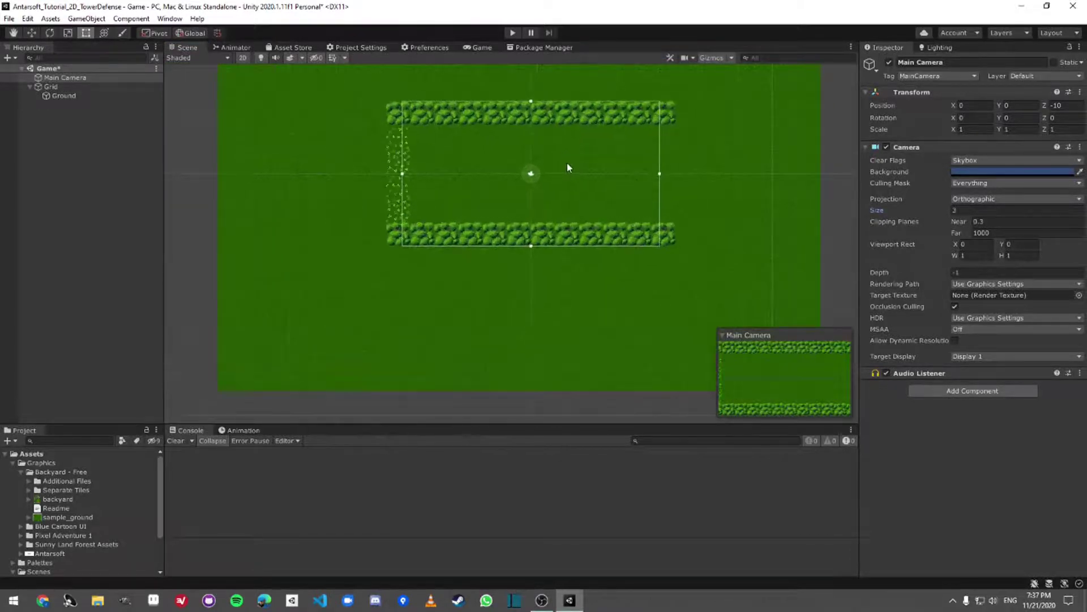
key(t)
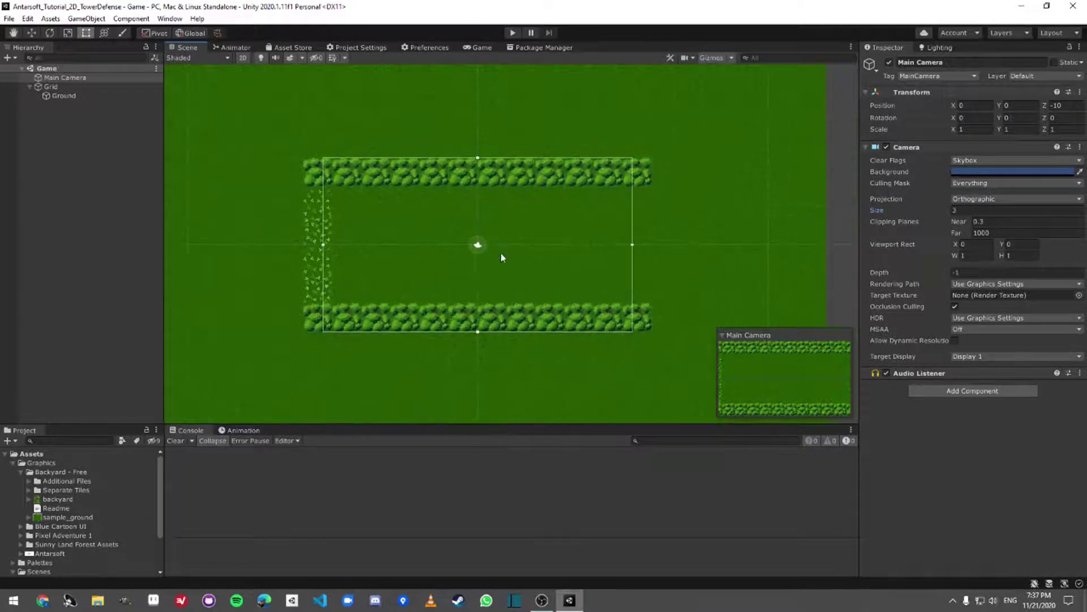
key(ctrl+s)
Collapse the Graphics, Palettes and Scenes asset folders and expand the Scripts folder
right_click(74, 145)
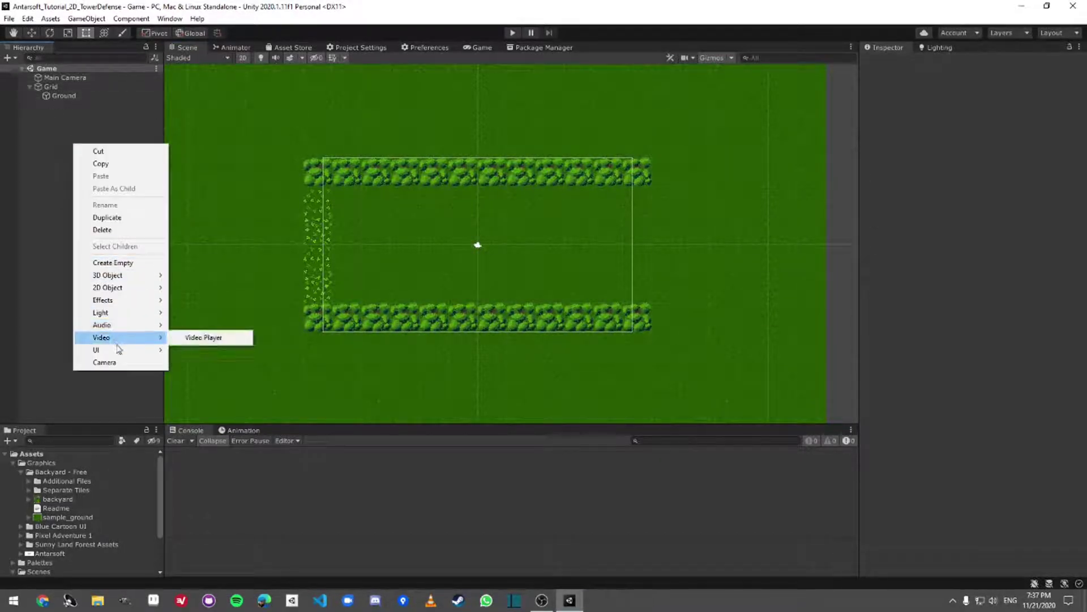
mouse_move(123, 355)
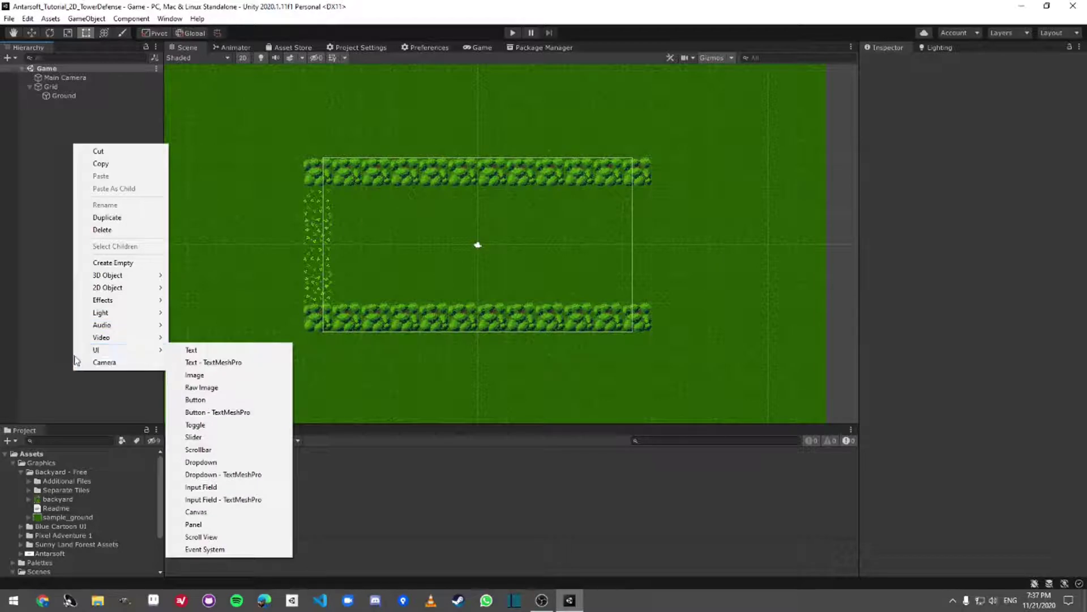
click(49, 464)
key(Left)
click(60, 475)
click(60, 480)
key(Left)
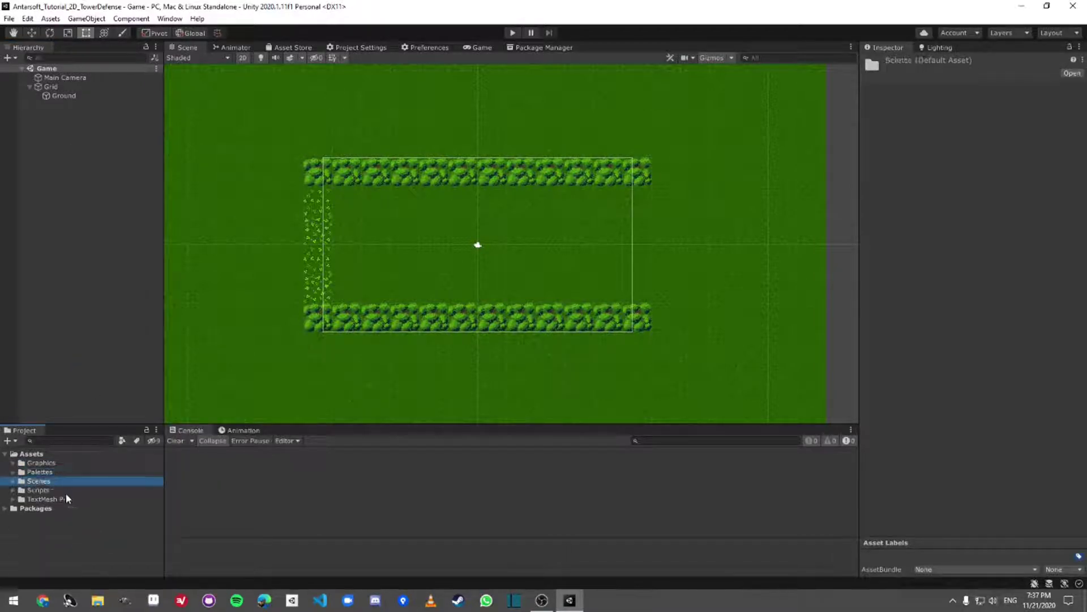
double_click(39, 490)
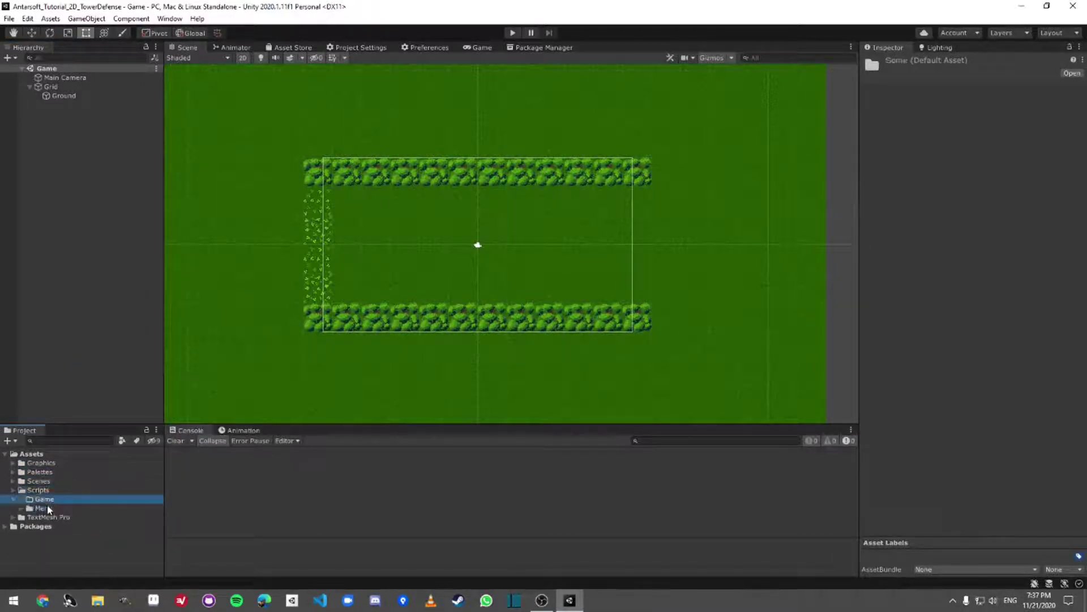
Create a C# script named Spawner inside the Scripts/Game folder
right_click(45, 500)
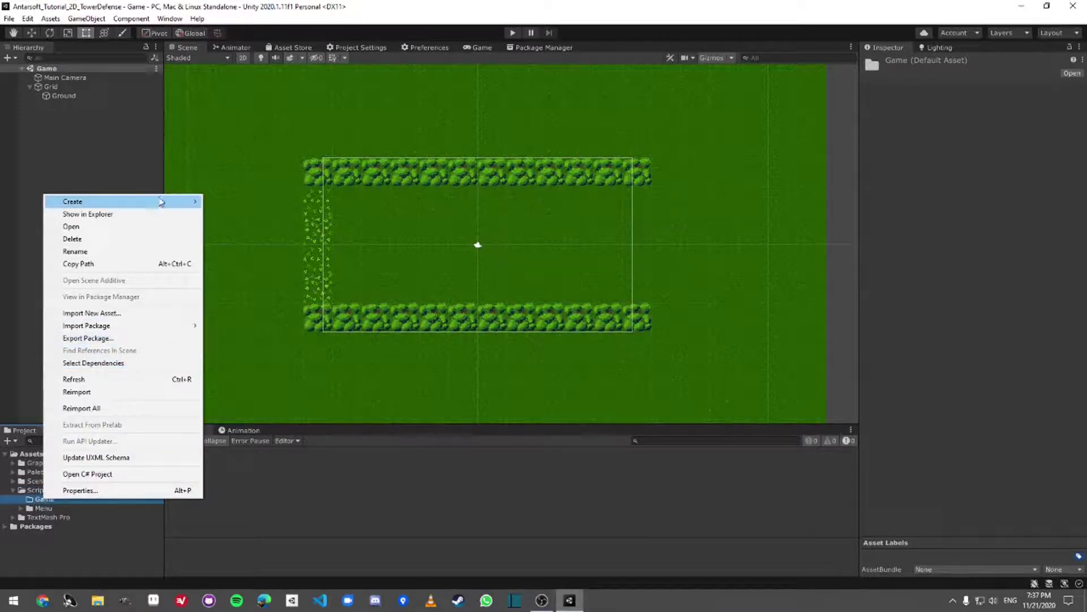
mouse_move(161, 201)
click(238, 193)
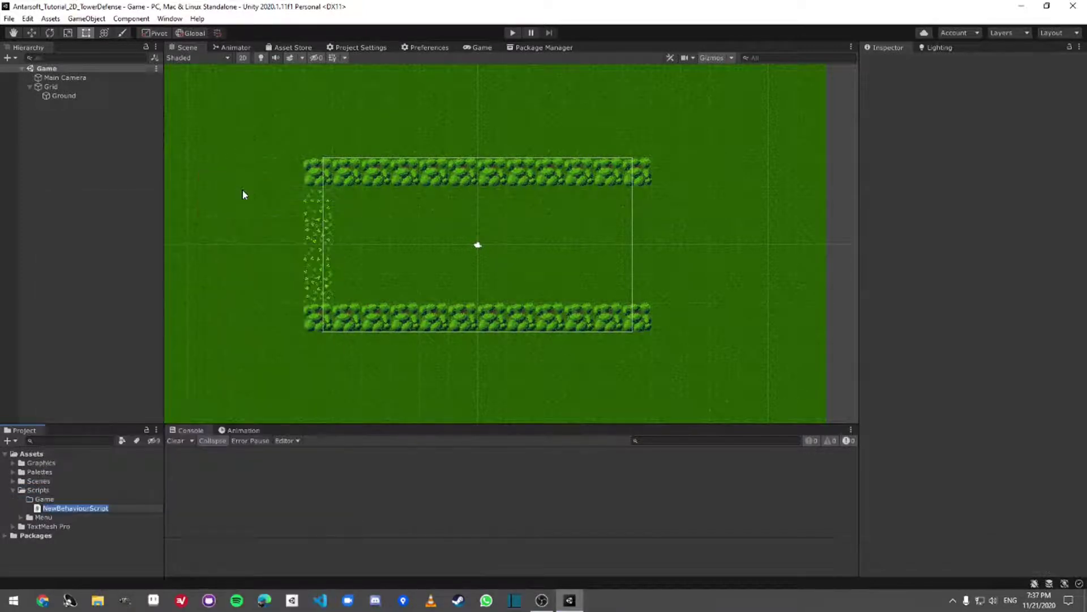
text(Spawner)
key(Return)
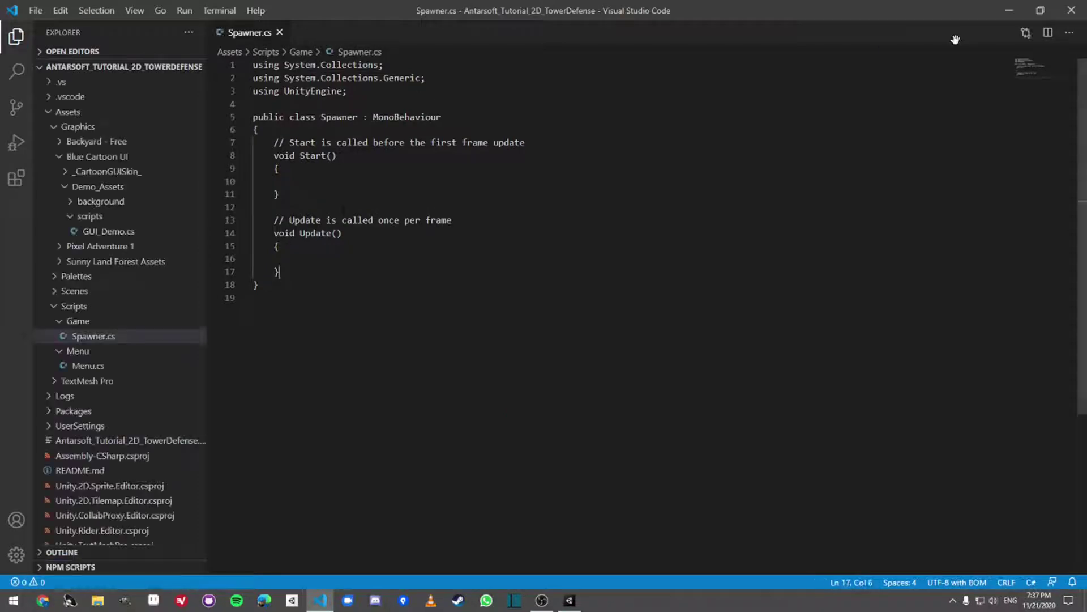
Switch back to Unity and look over the map in the Game view before returning to the Scene view
click(1007, 15)
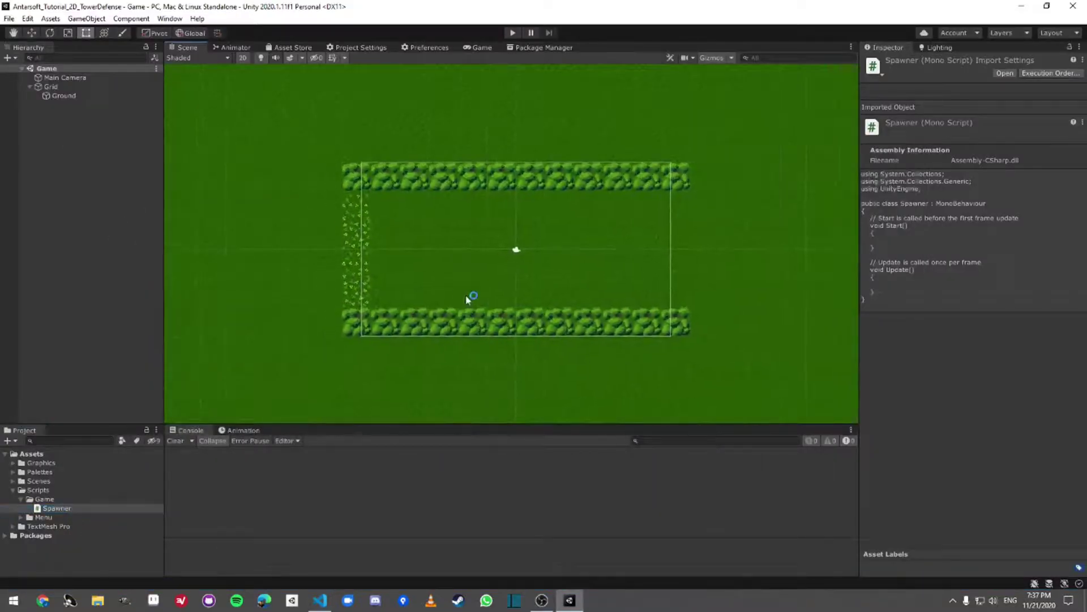
click(479, 47)
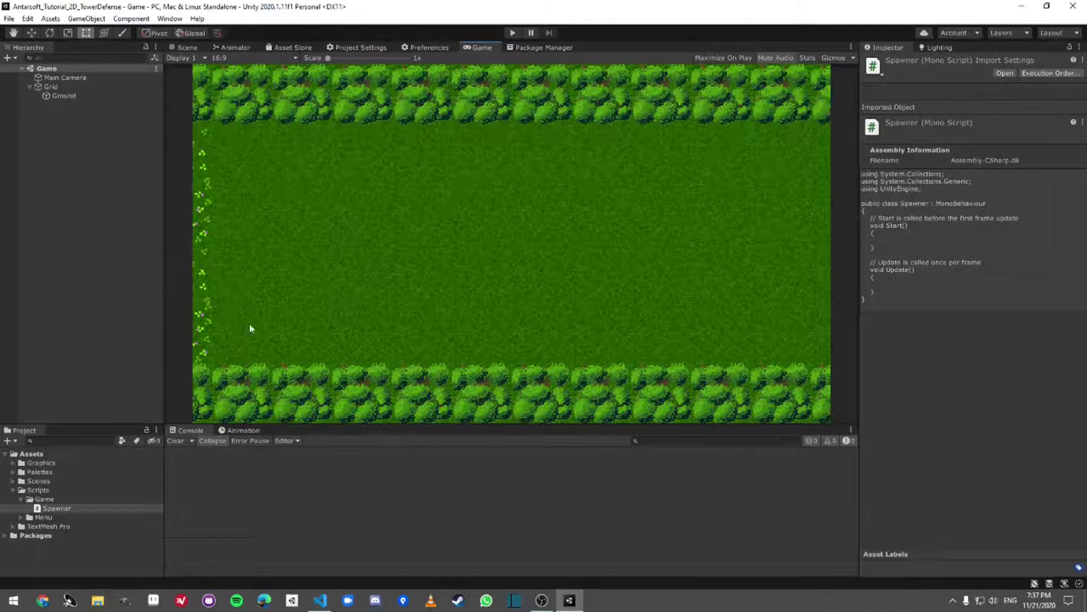
click(186, 48)
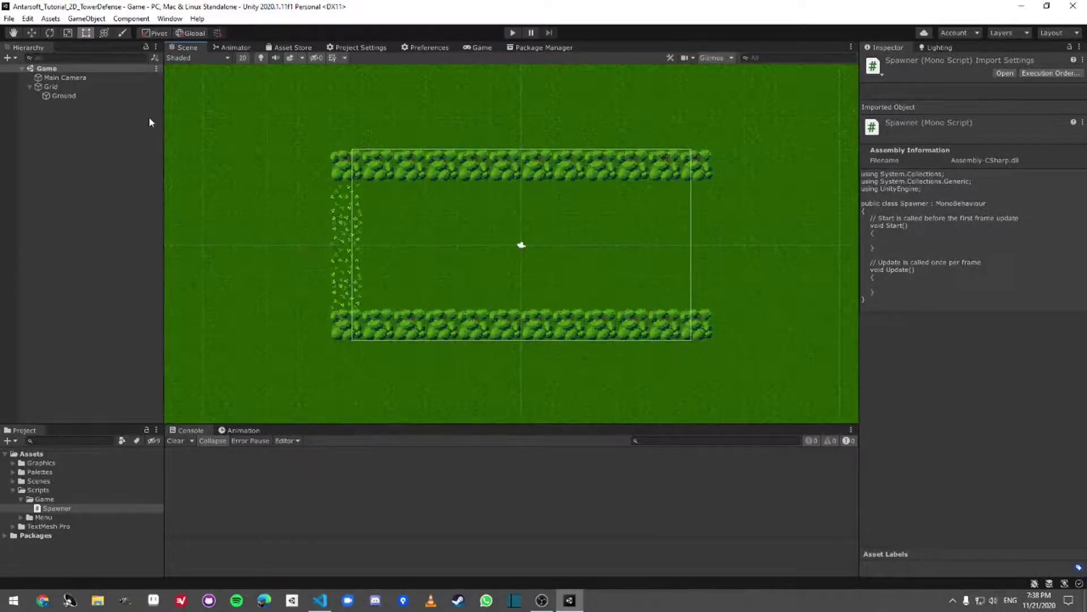
Add a Tilemap Collider 2D component to the Ground tilemap and make it a trigger
click(99, 96)
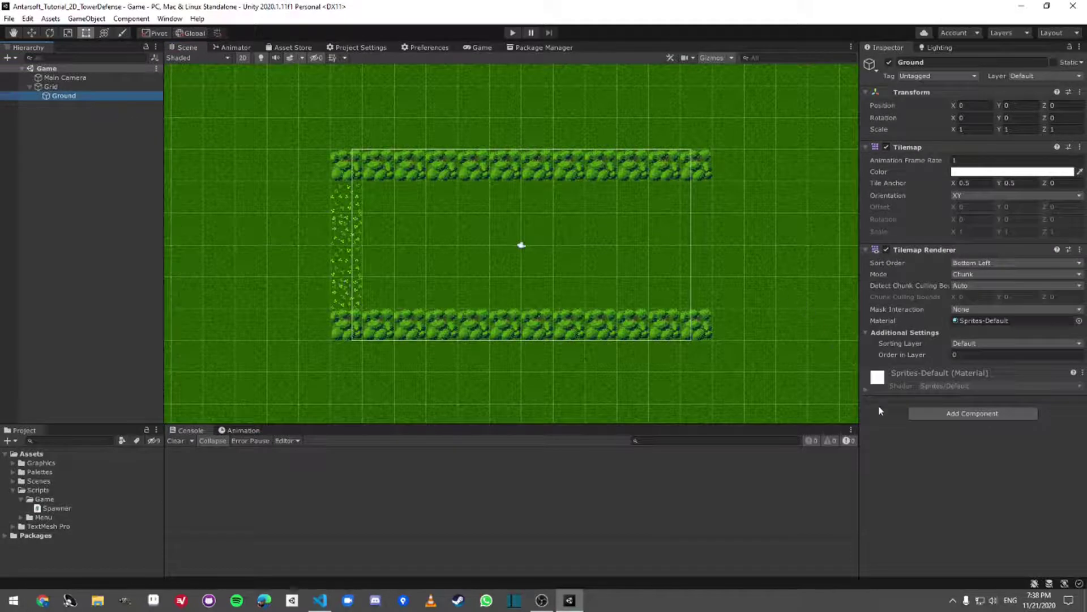
click(929, 413)
text(col)
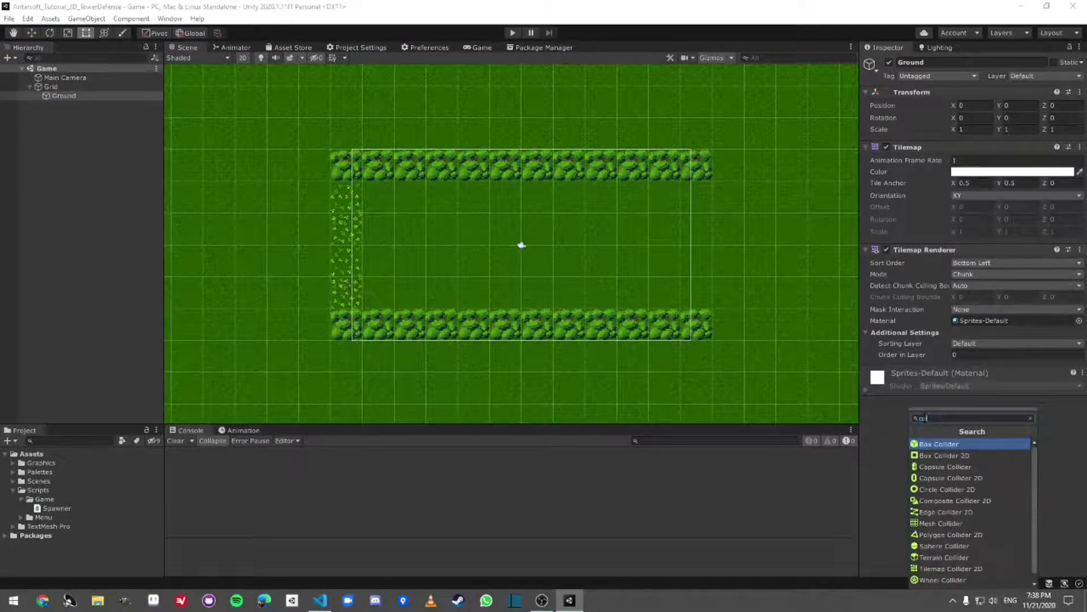
key(BackSpace)
key(BackSpace)
key(BackSpace)
text(tile)
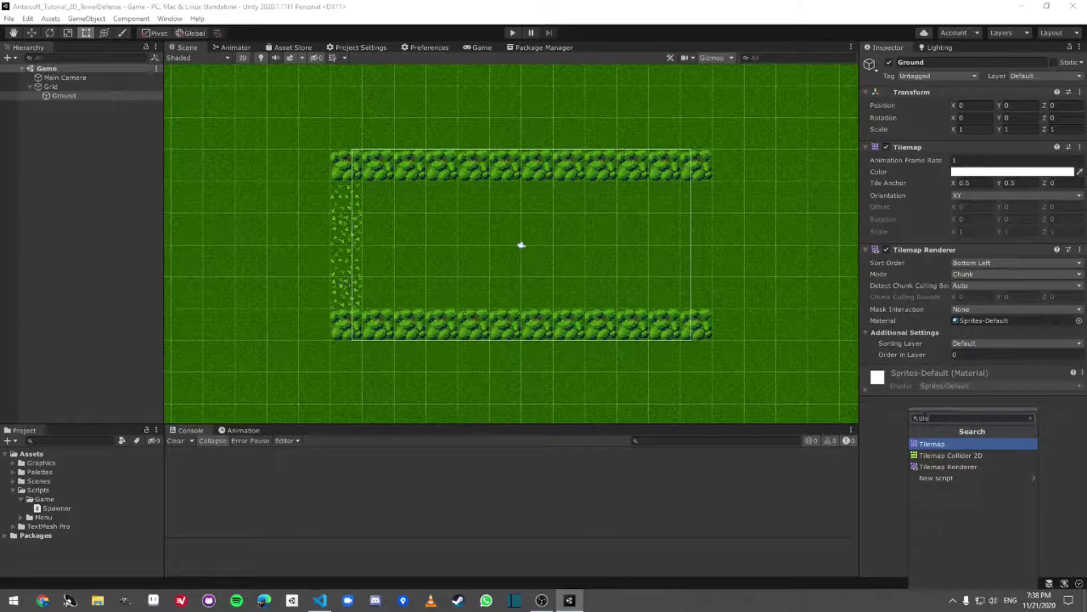
key(Down)
key(Return)
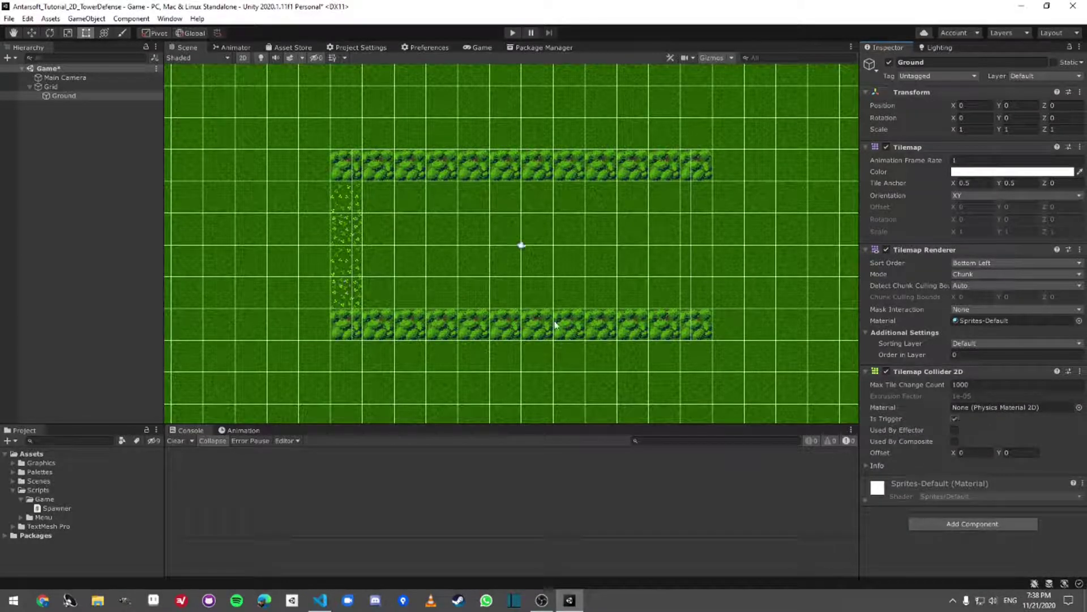
middle_drag(667, 298, 646, 301)
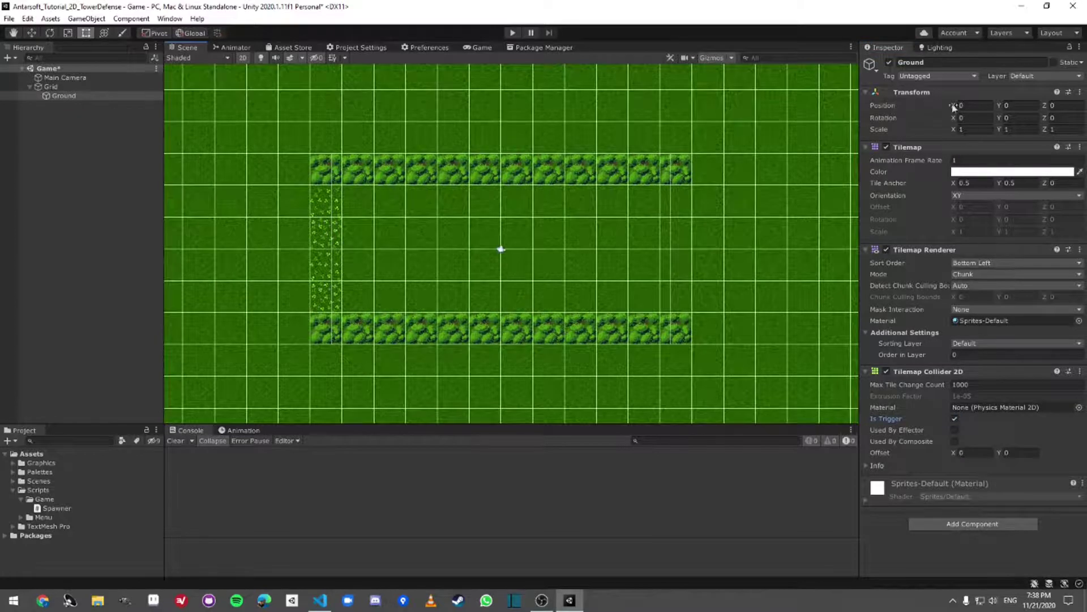
Define two new layers, naming user layer 8 Ground and user layer 9 for the spawn points
click(1027, 77)
click(1022, 154)
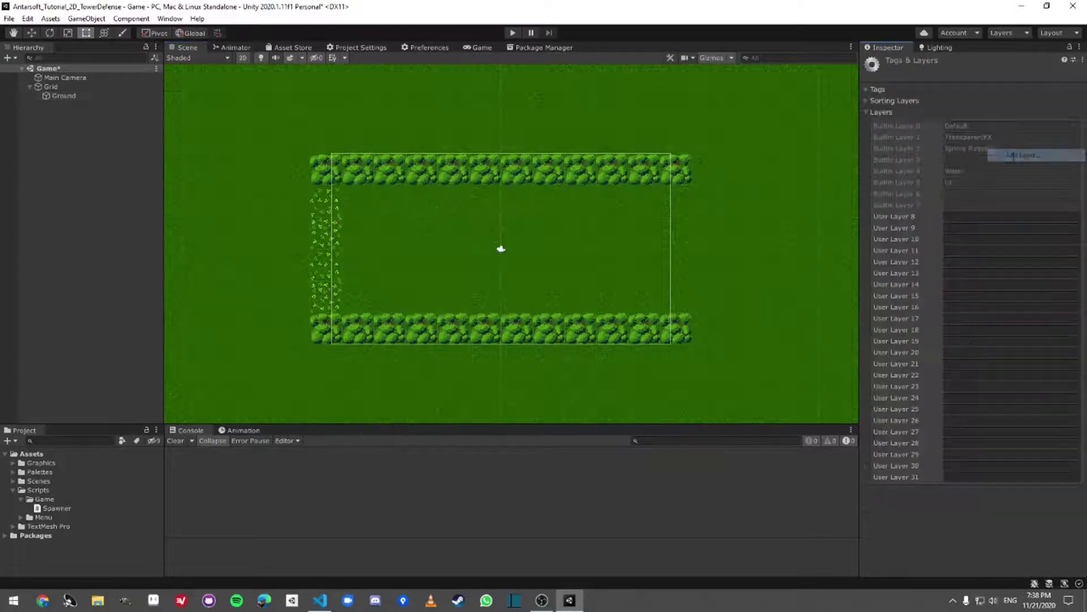
text(G)
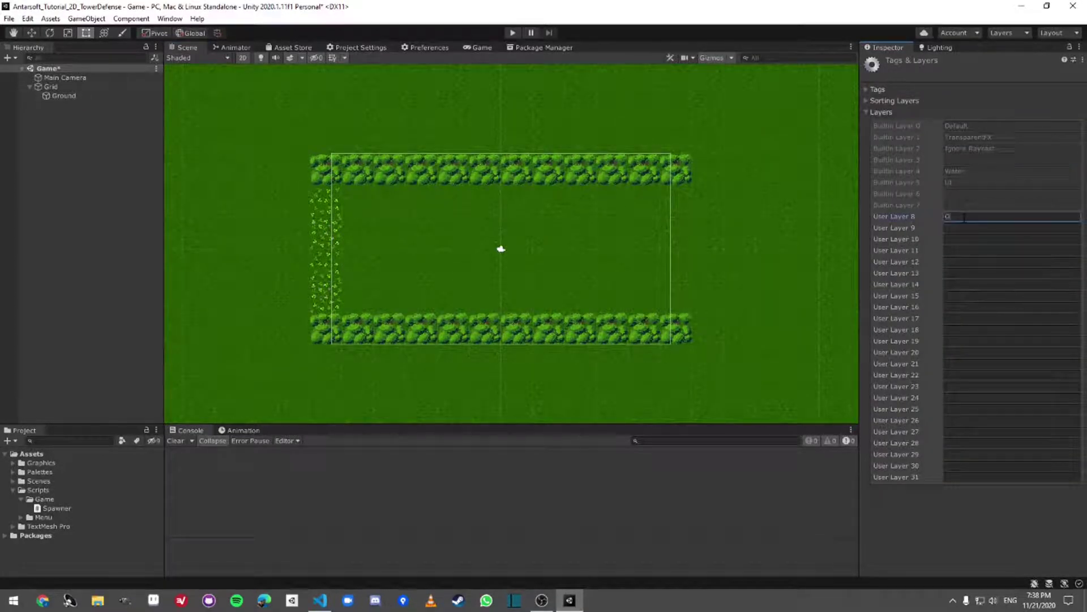
key(BackSpace)
key(Tab)
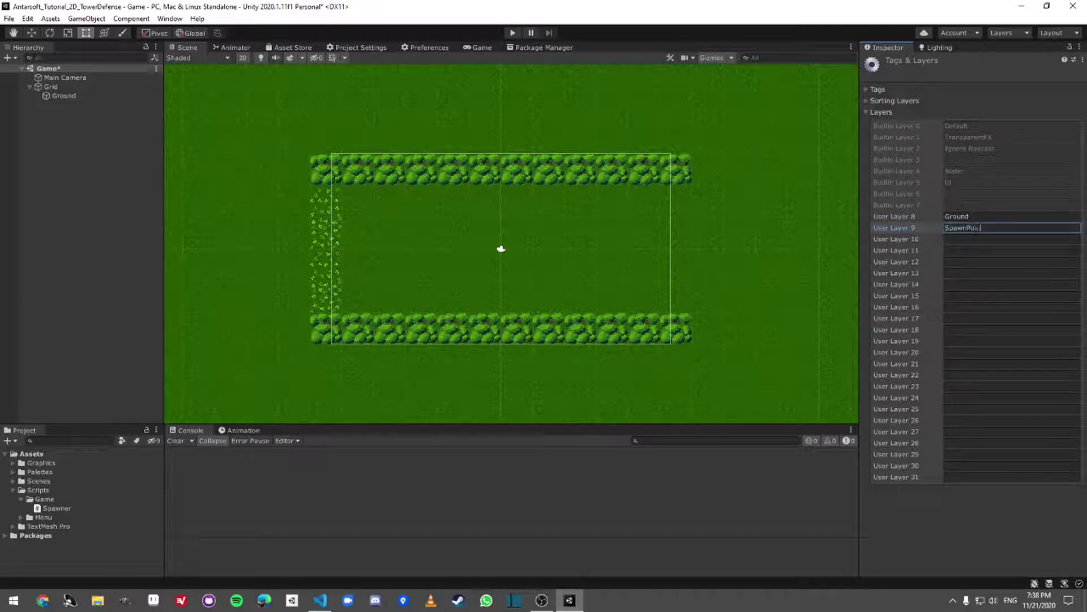
Duplicate the Ground tilemap under the Grid and rename the copy SpawnPoints
click(315, 158)
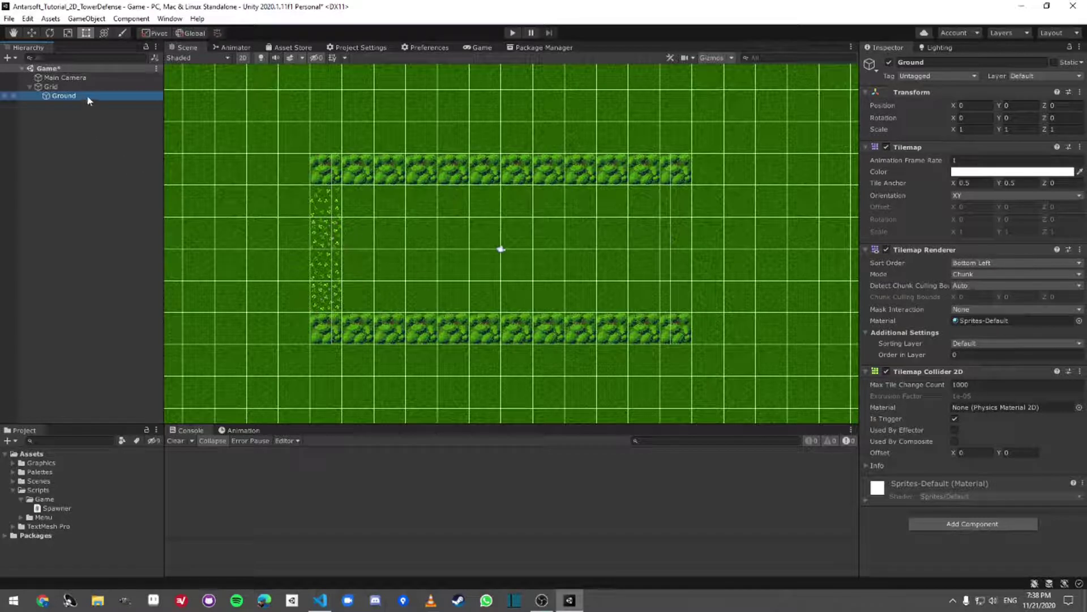
key(ctrl+d)
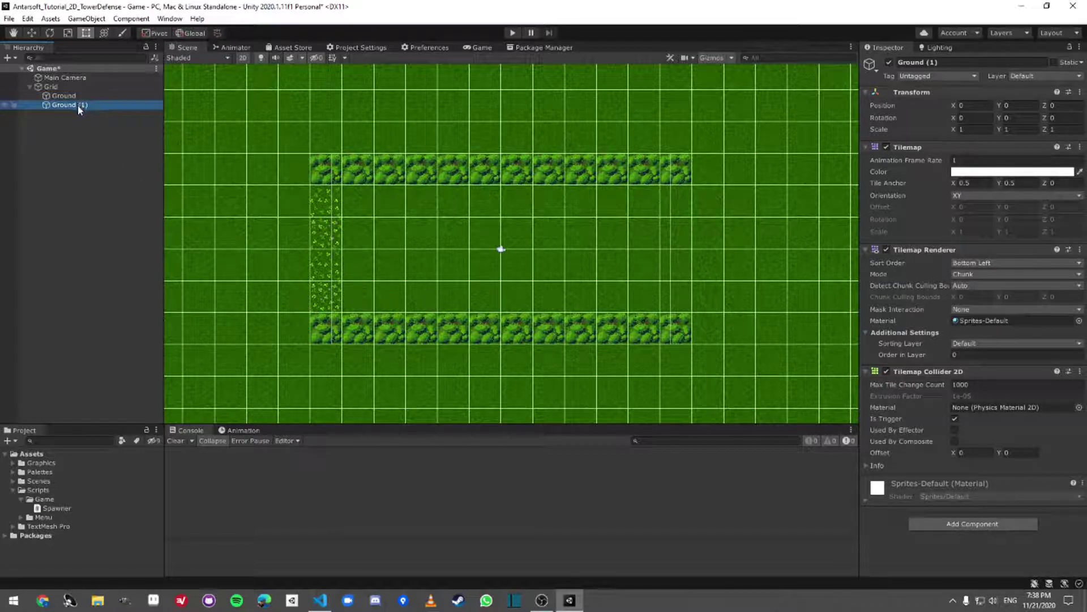
click(85, 105)
text(SpawnPoi)
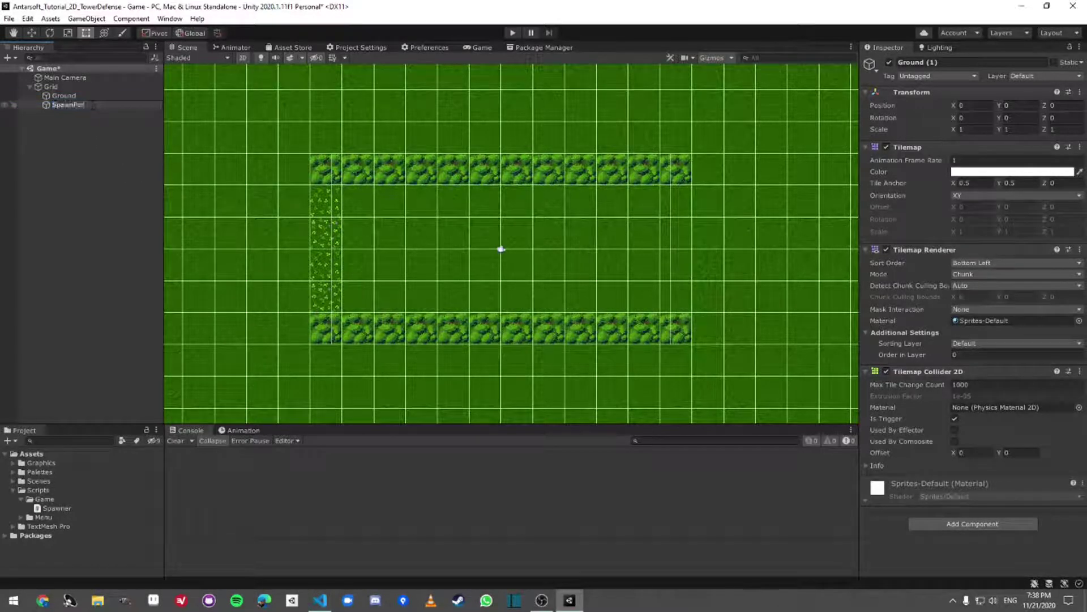
text(nts)
key(Return)
Select the Ground tilemap, check the map in the Game view and reopen the Tile Palette window over the Scene view
key(Up)
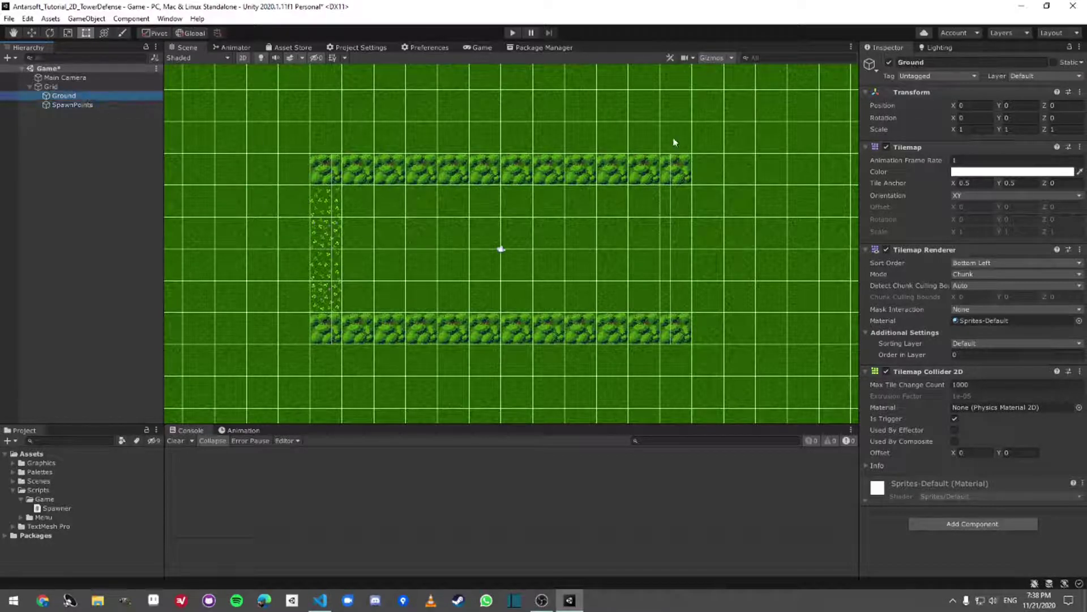
click(170, 18)
click(371, 217)
click(480, 48)
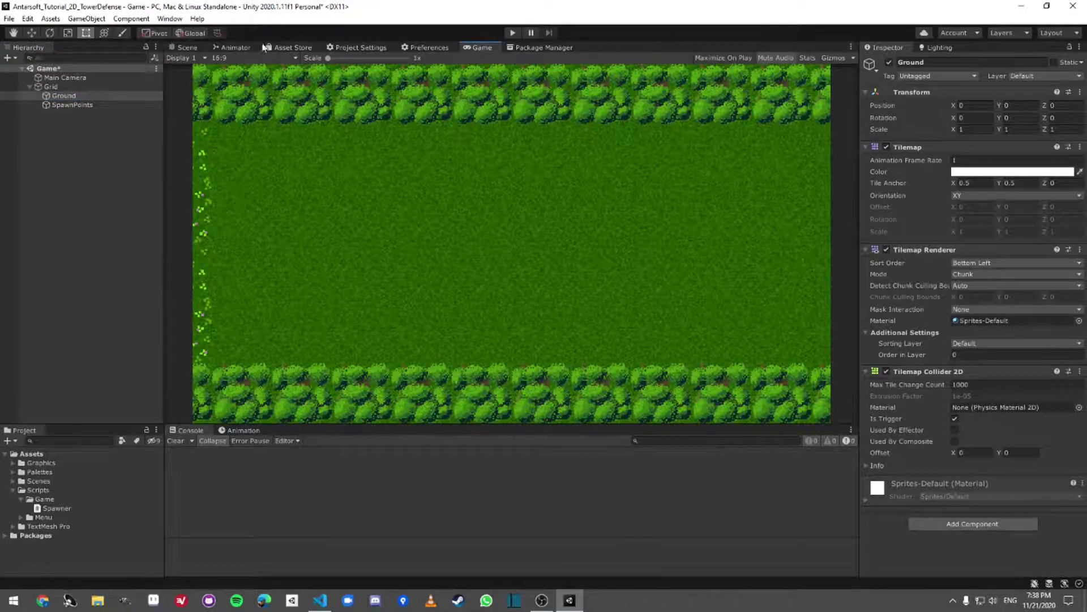
click(185, 47)
click(170, 18)
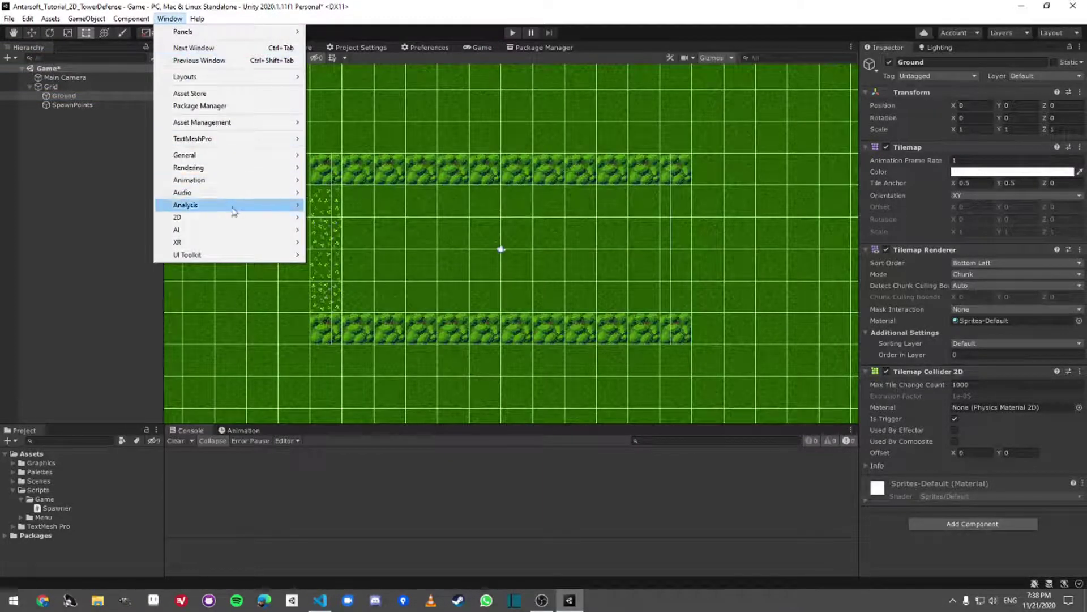
mouse_move(238, 218)
click(342, 245)
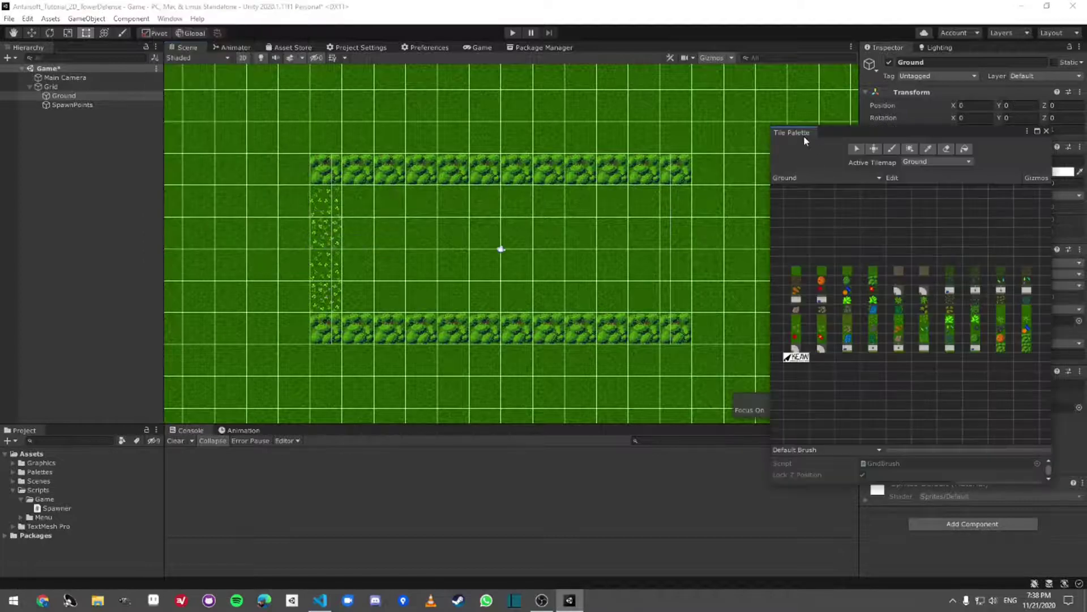
Dock the Tile Palette beside the Scene view and make Ground the active tilemap
drag(804, 135, 821, 102)
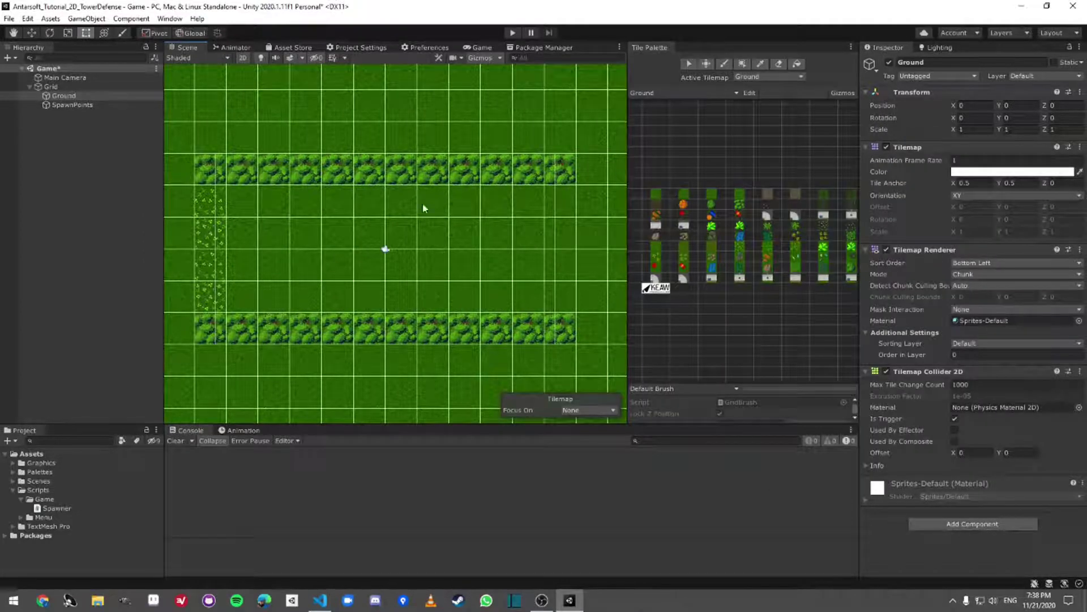
click(72, 105)
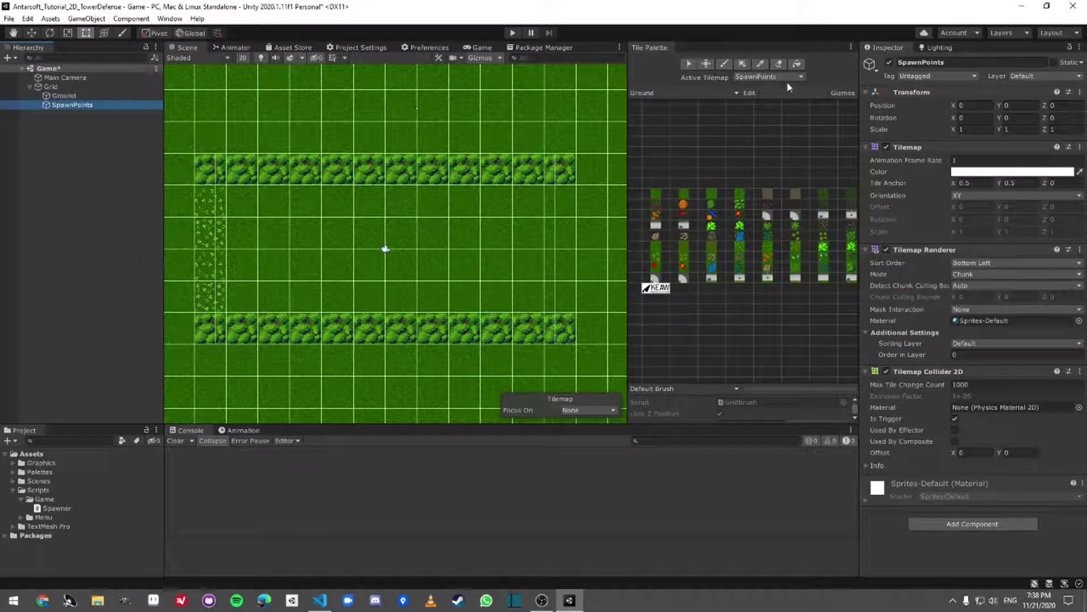
ctrl+click(68, 106)
click(97, 105)
click(73, 96)
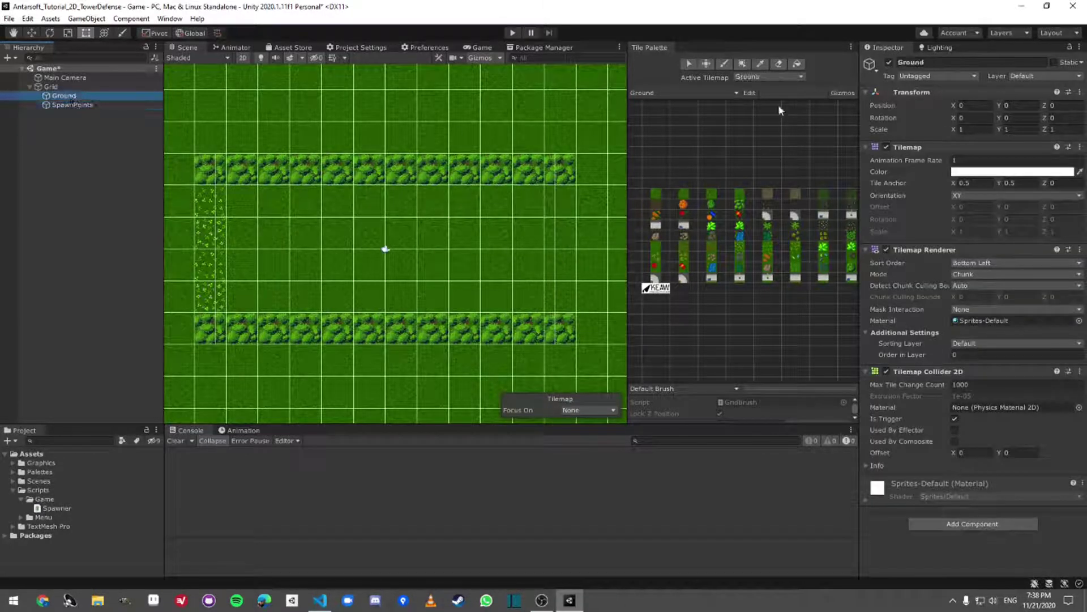
Hide the SpawnPoints tilemap in the scene and erase all Ground tiles in the area enclosed by the stone rows
click(779, 64)
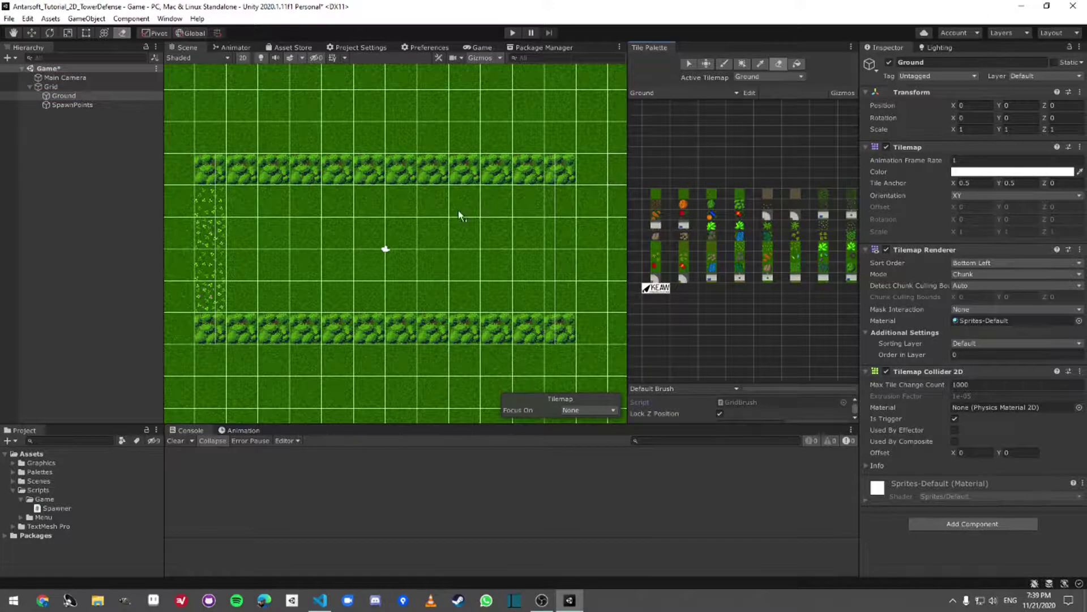
scroll(458, 209, down, 2)
scroll(453, 212, down, 1)
click(72, 105)
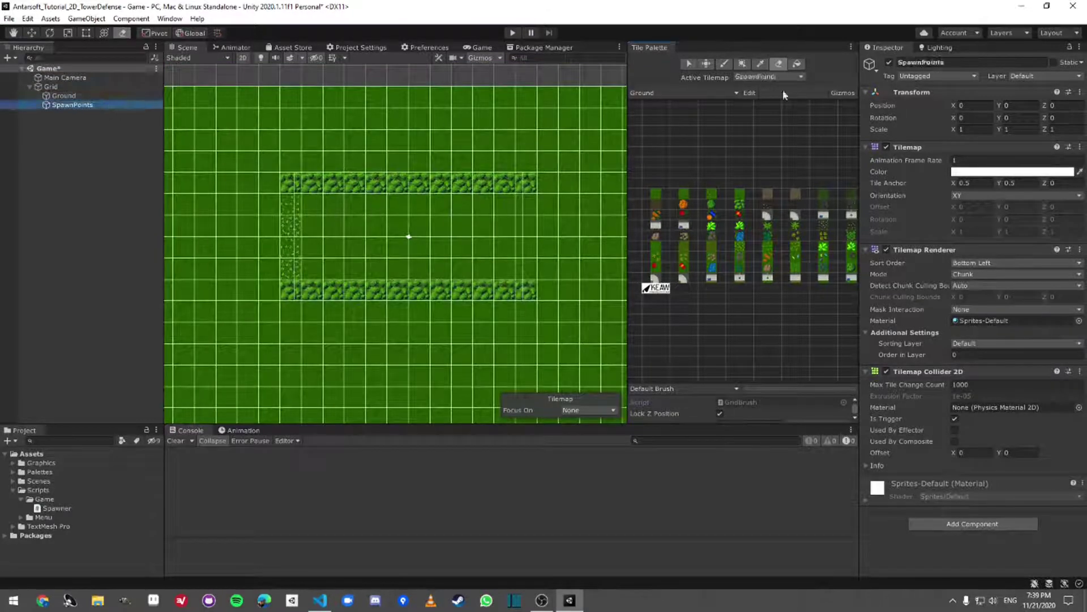
click(888, 62)
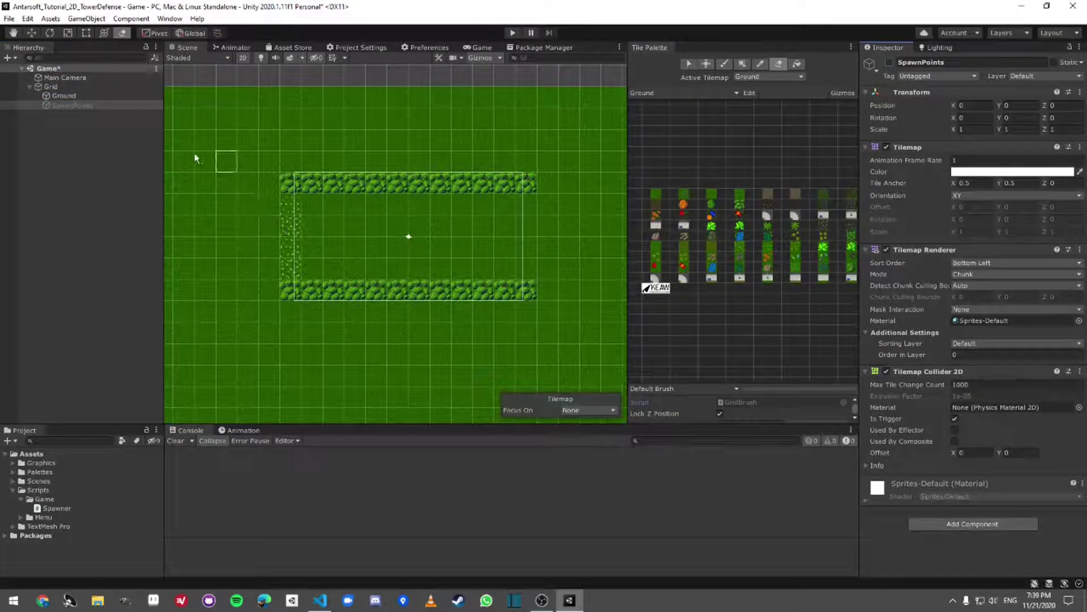
click(888, 63)
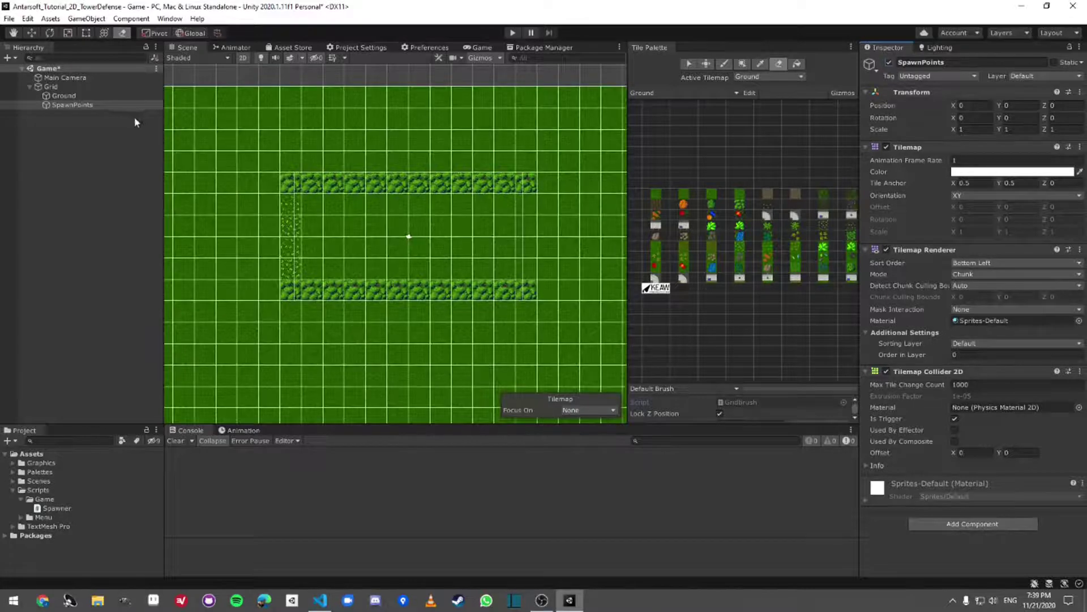
click(5, 105)
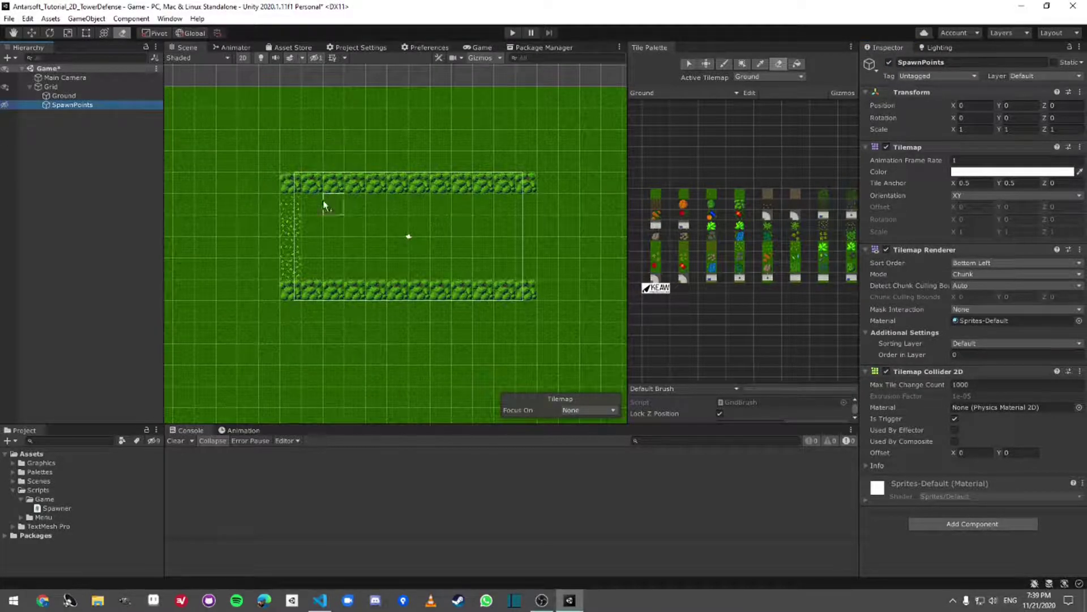
mouse_move(324, 205)
mouse_down()
mouse_move(518, 206)
mouse_move(524, 249)
mouse_move(478, 268)
mouse_move(391, 255)
mouse_move(335, 267)
mouse_move(352, 245)
mouse_move(409, 252)
mouse_move(399, 239)
mouse_move(494, 247)
mouse_up()
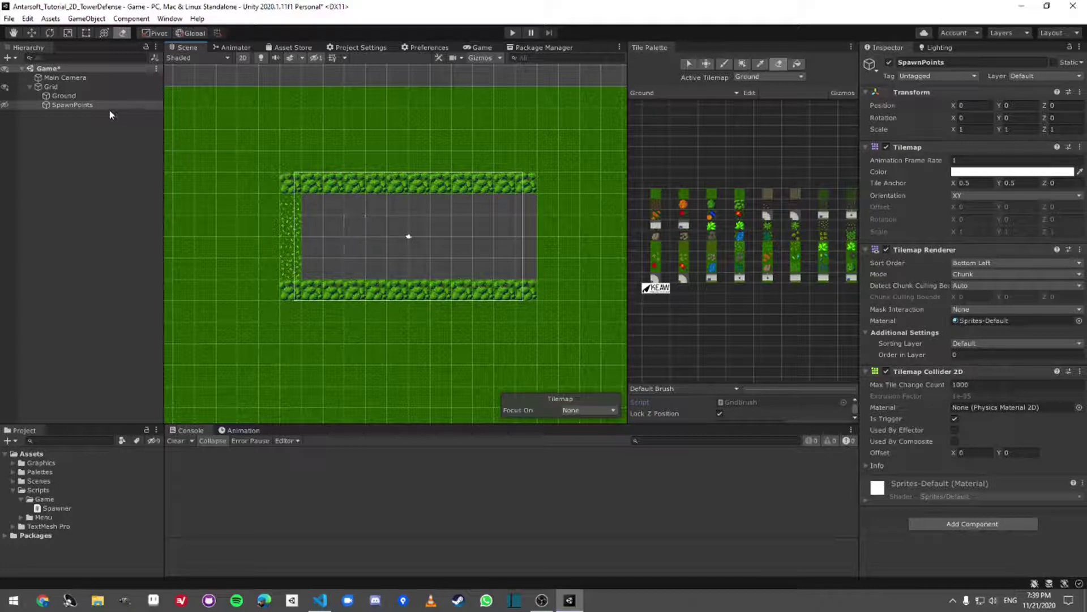
Assign the Ground tilemap to layer 8 Ground and the SpawnPoints tilemap to layer 9 SpawnPoint
click(64, 95)
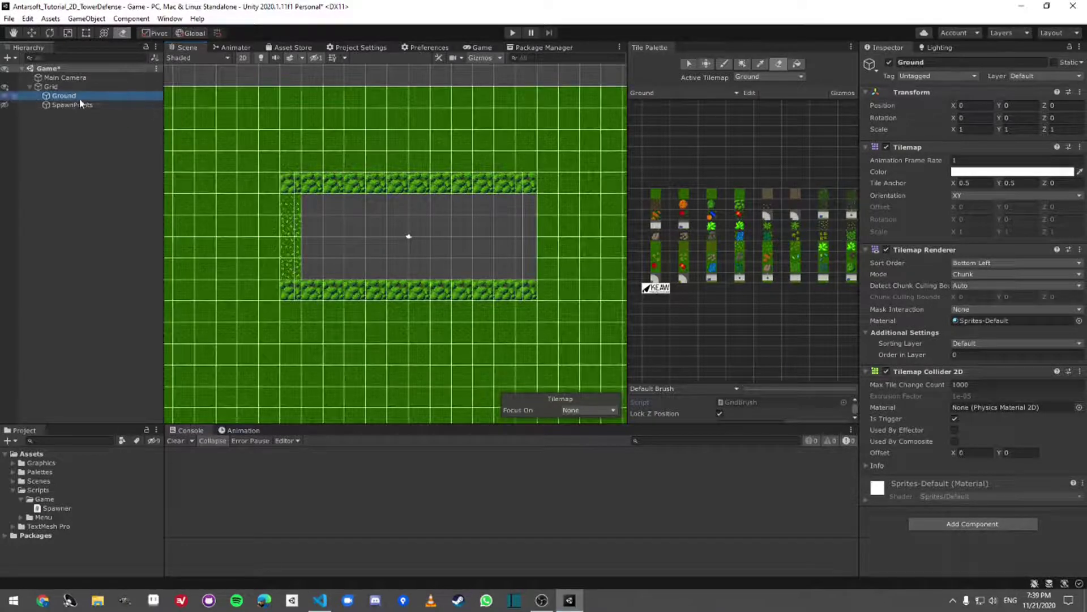
click(1031, 76)
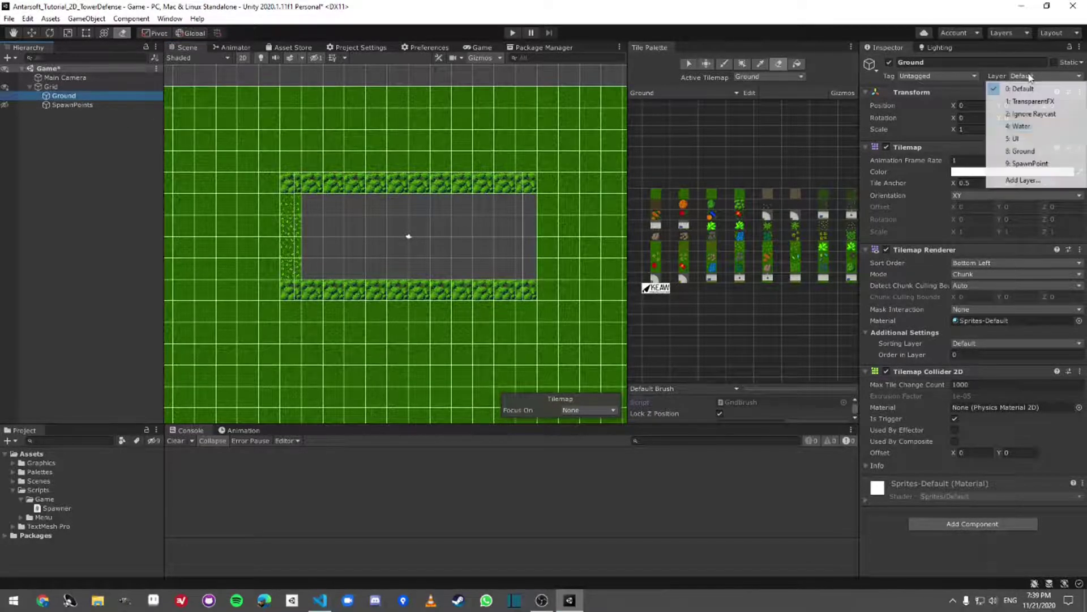
click(1026, 151)
click(72, 105)
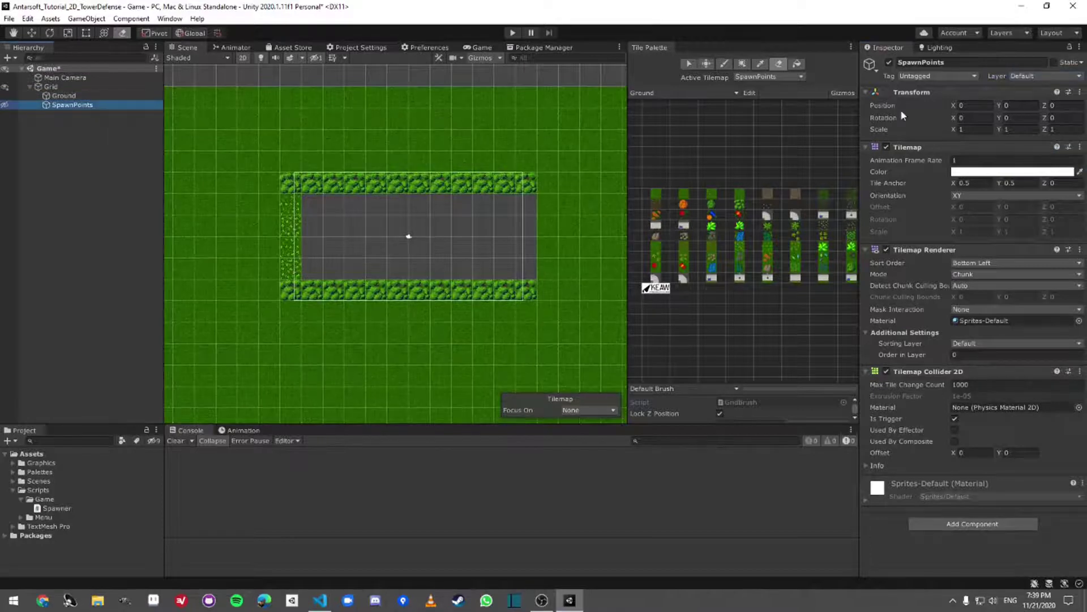
click(1014, 79)
click(1023, 160)
Remove the Tilemap Collider 2D component from the Ground tilemap
click(85, 95)
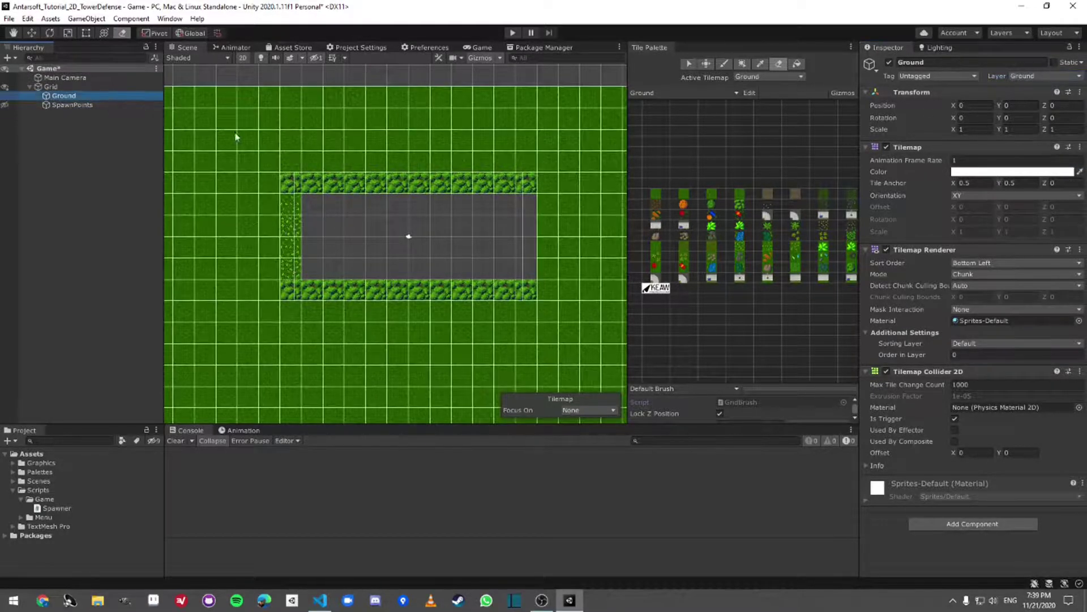
right_click(945, 371)
click(969, 390)
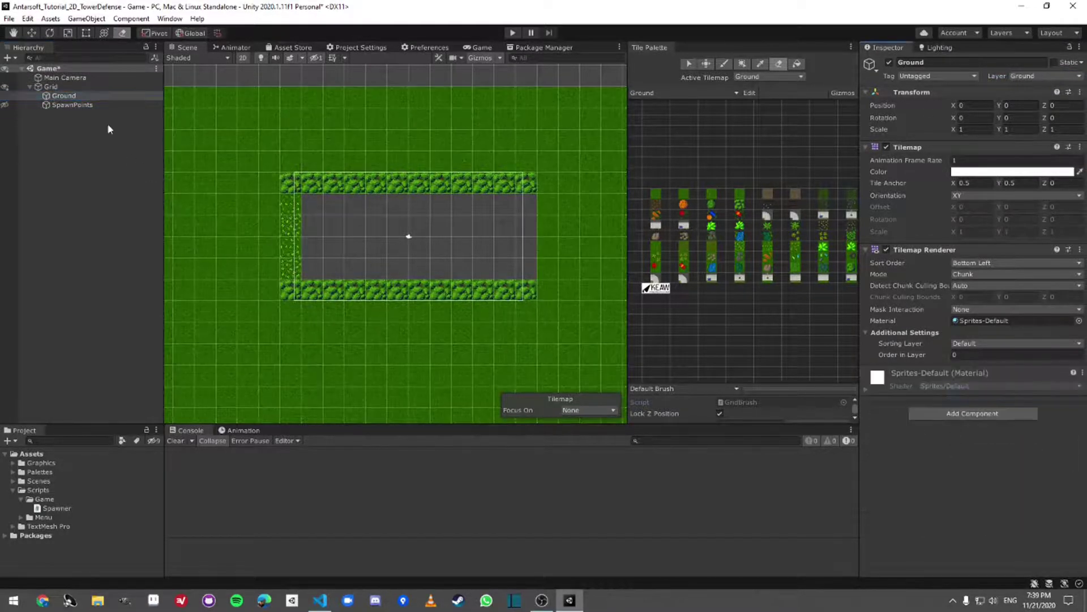
Unhide the duplicated SpawnPoints tilemap and delete it from the Grid
click(91, 106)
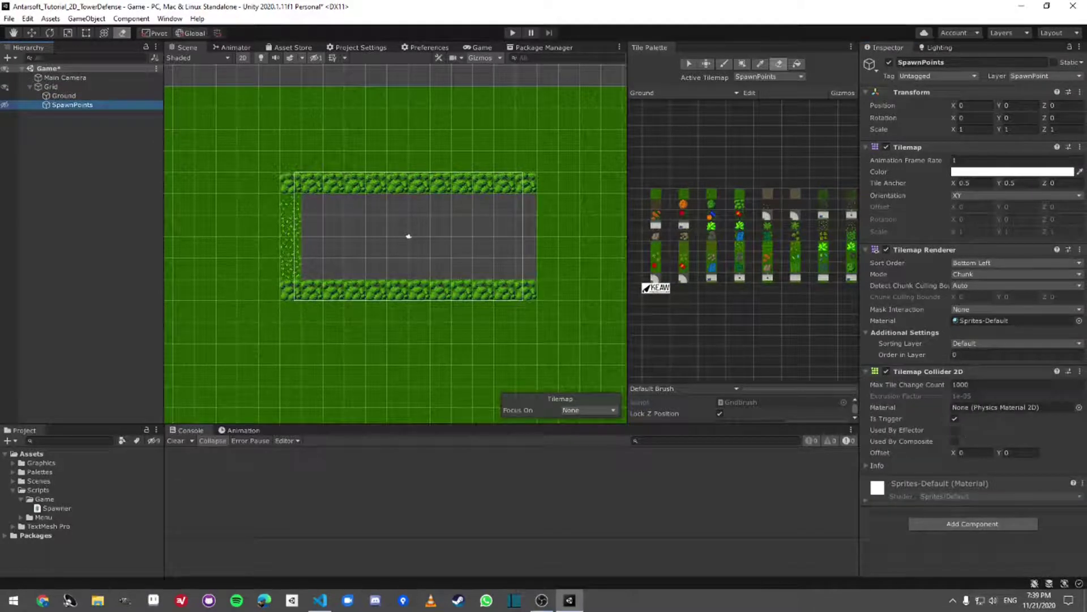
click(5, 106)
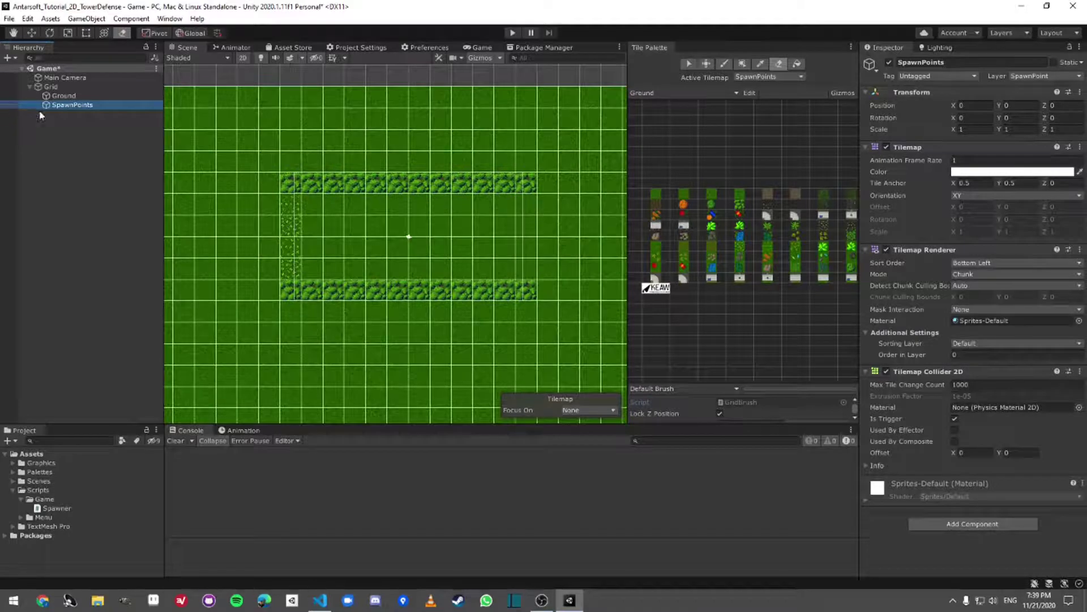
right_click(63, 106)
click(95, 183)
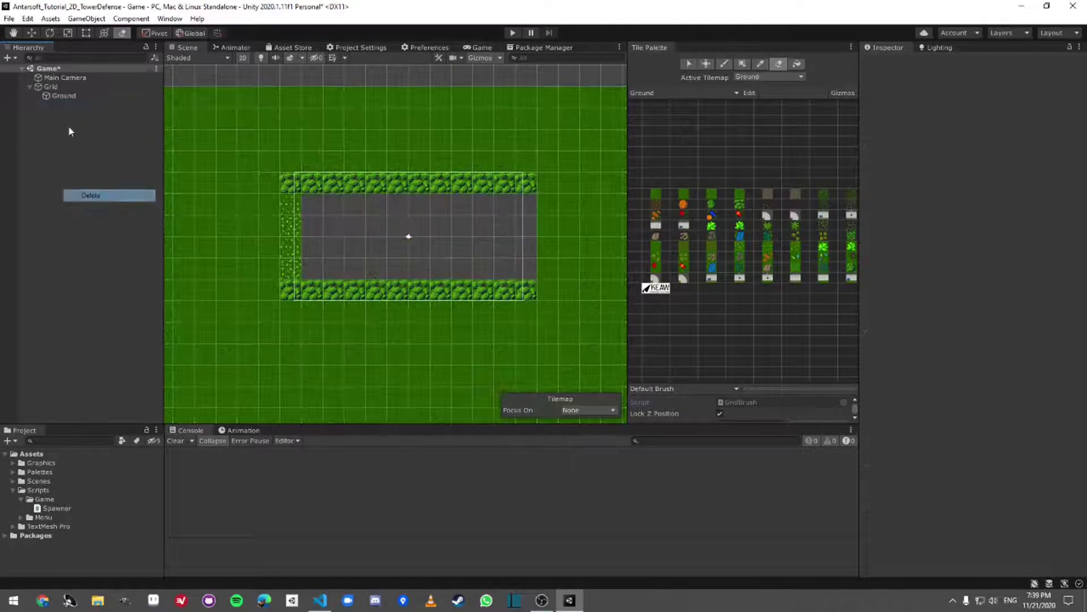
Create a new empty tilemap under the Grid and name it SpawnPoints
click(51, 87)
right_click(51, 87)
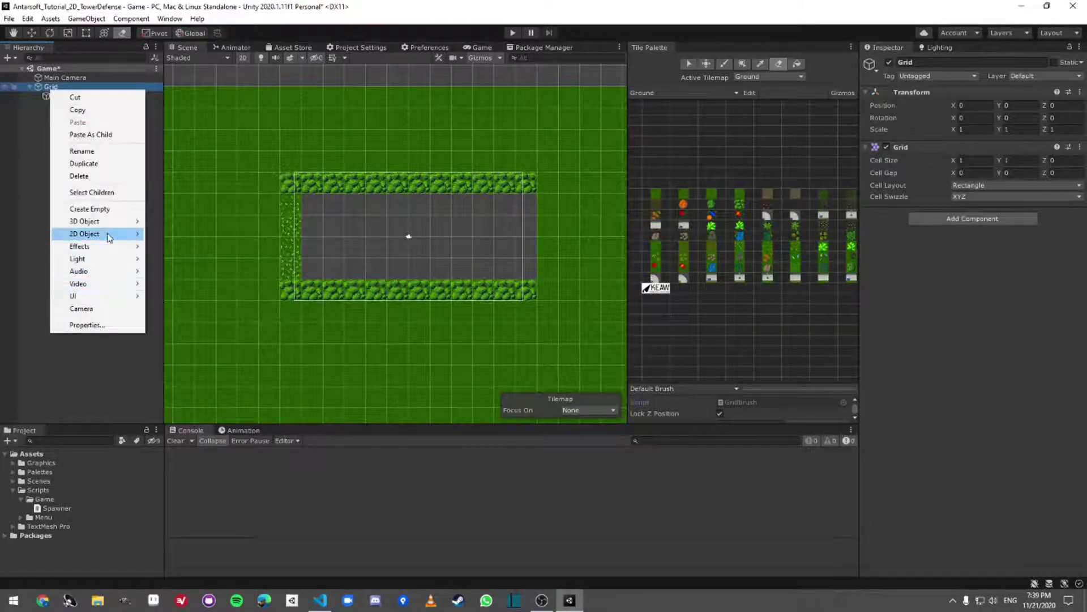
mouse_move(111, 237)
click(184, 262)
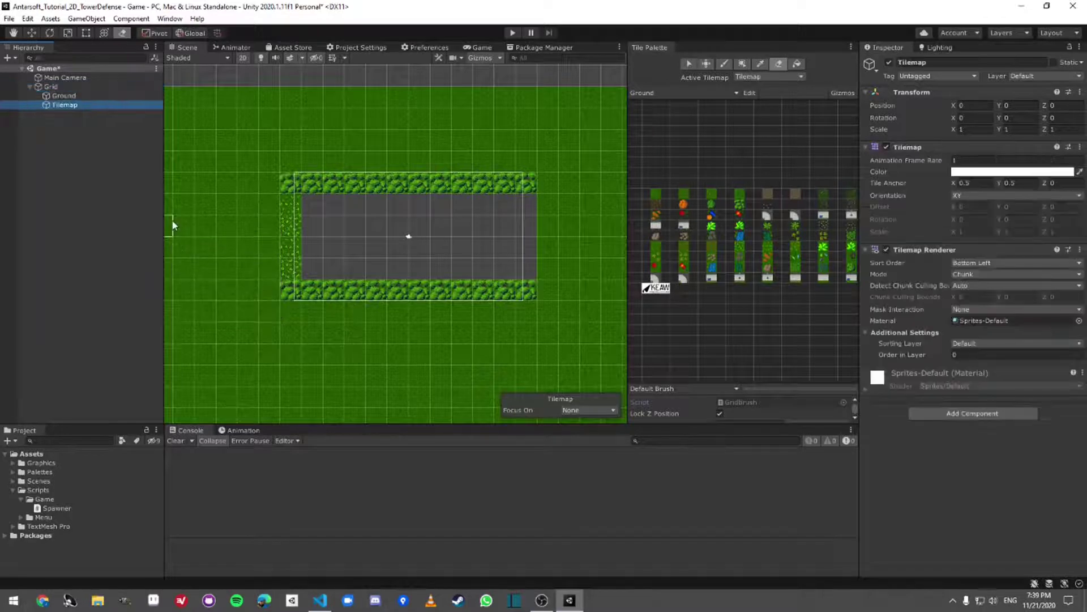
text(SpawnPoints)
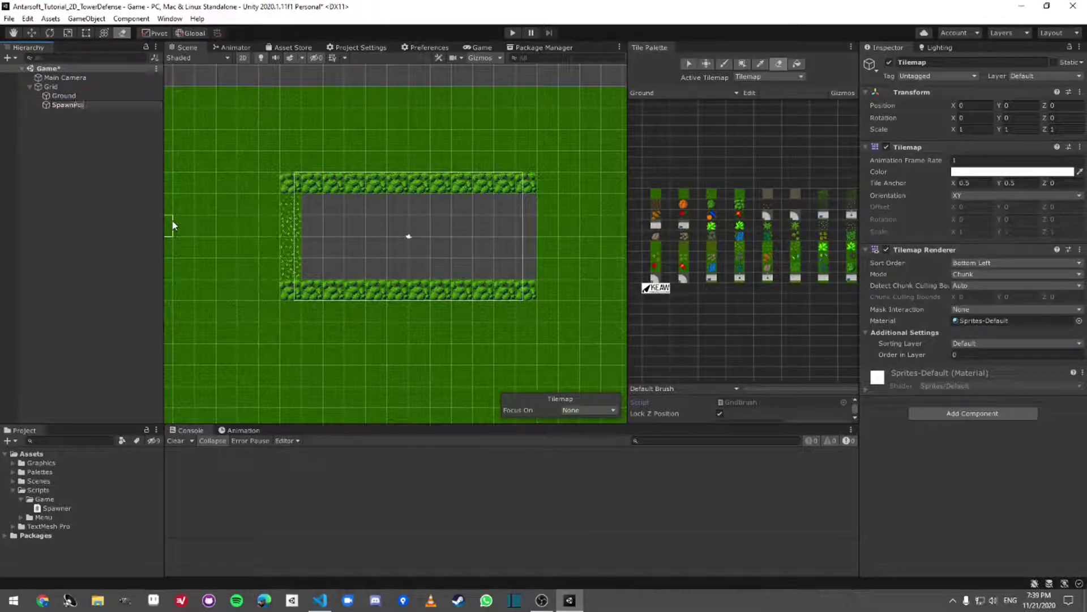
key(Return)
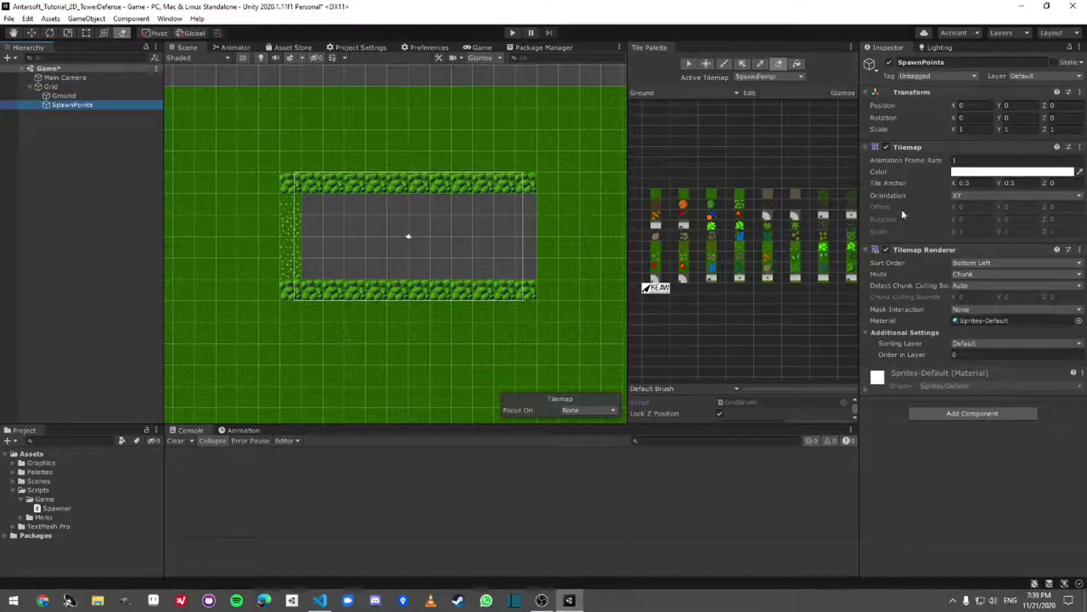
Put the new SpawnPoints tilemap on the SpawnPoint layer and add a Tilemap Collider 2D set as a trigger
click(1042, 76)
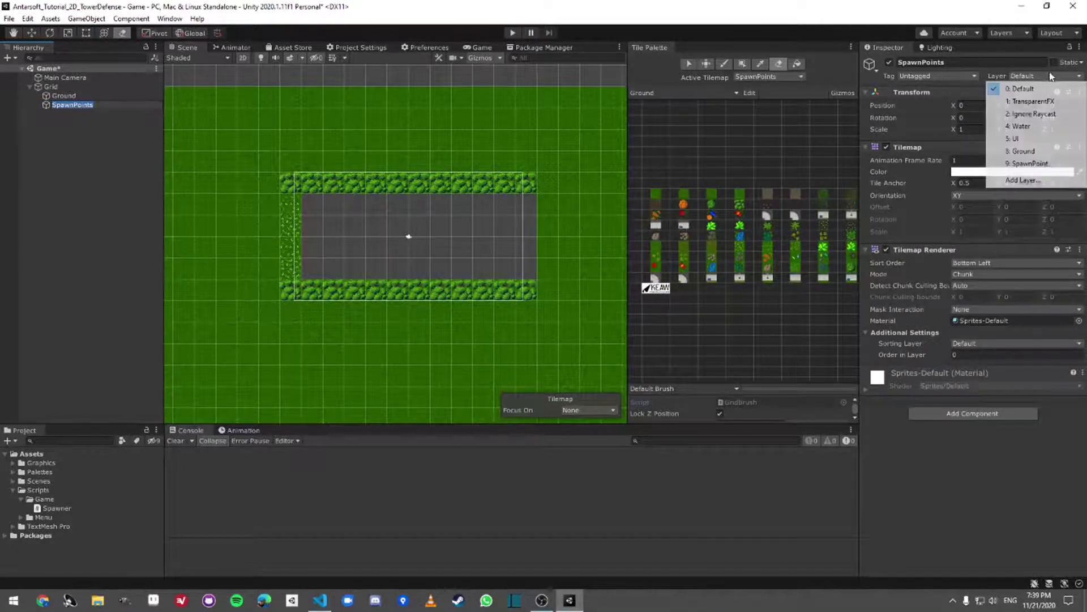
click(1030, 163)
click(972, 413)
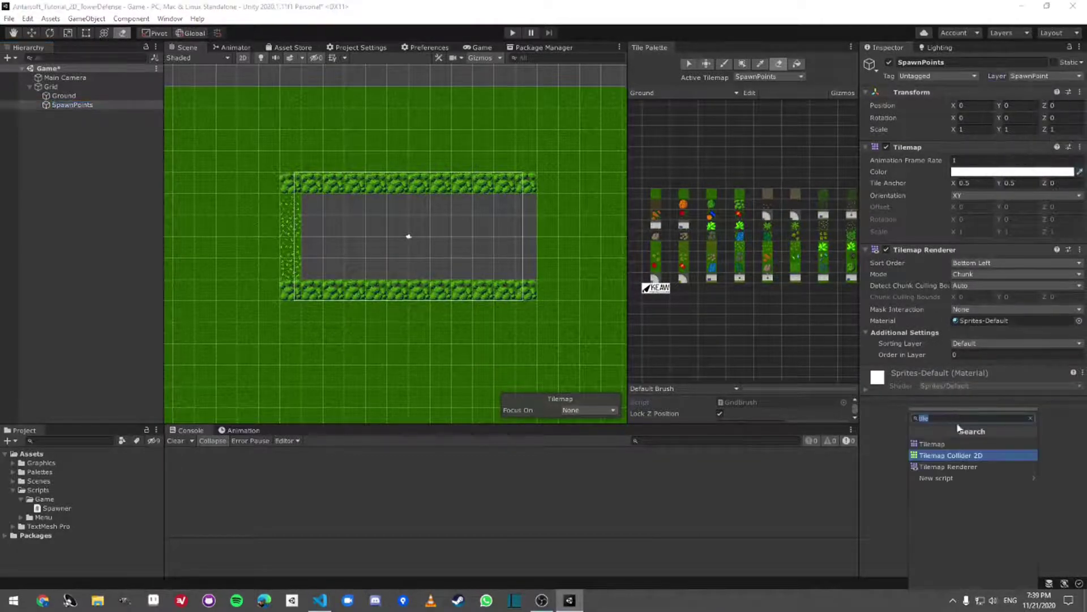
click(956, 453)
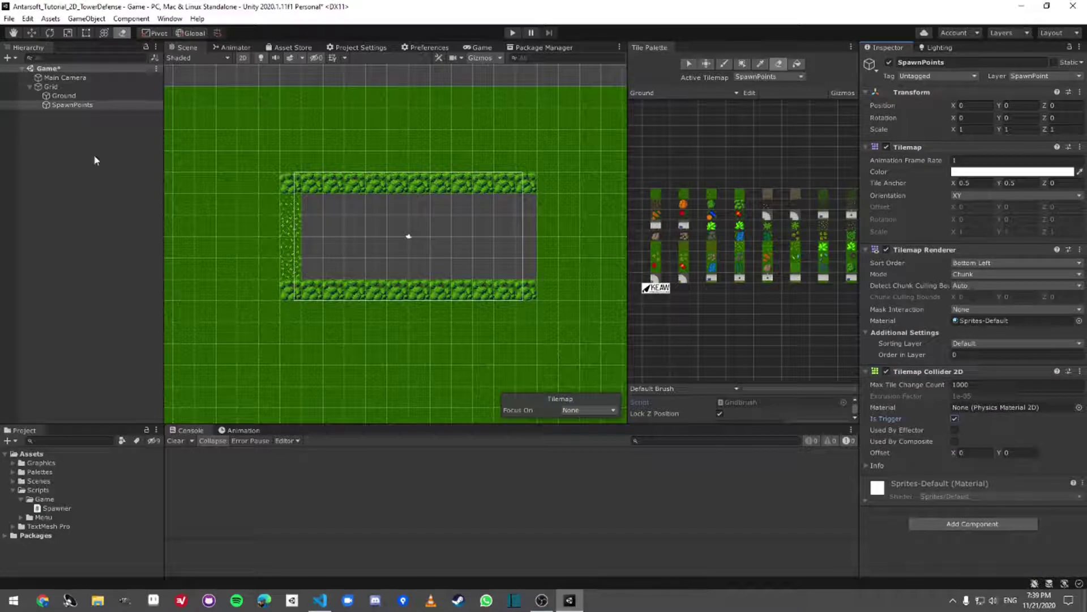
Paint the whole empty area between the stone rows on the SpawnPoints tilemap with the palette's first plain grass tile
click(724, 64)
click(655, 193)
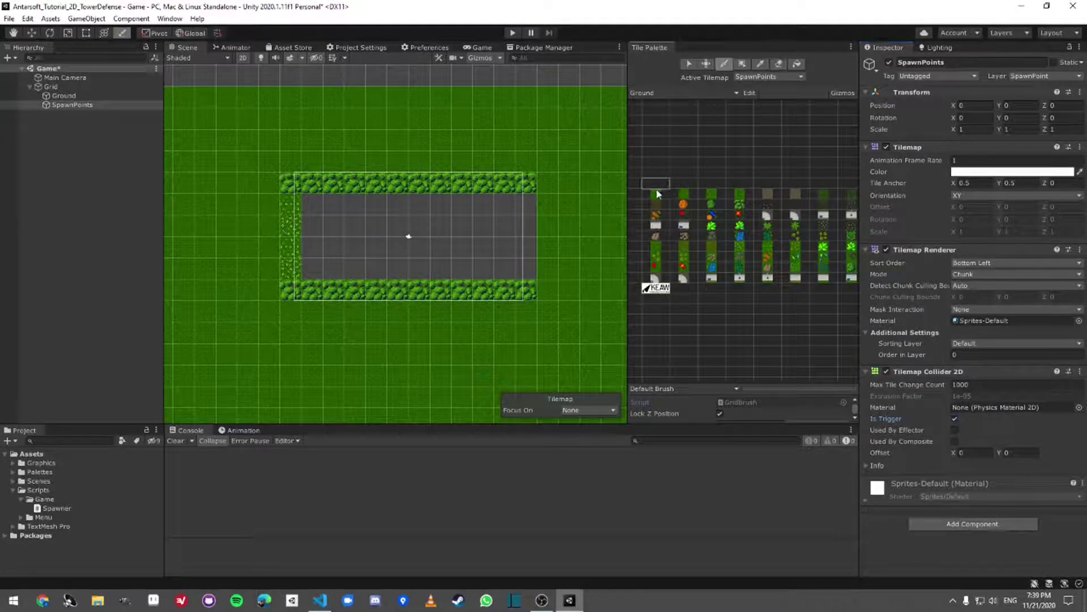
scroll(343, 219, up, 1)
mouse_move(302, 210)
mouse_down()
mouse_move(306, 266)
mouse_move(406, 272)
mouse_move(343, 279)
mouse_move(390, 258)
mouse_up()
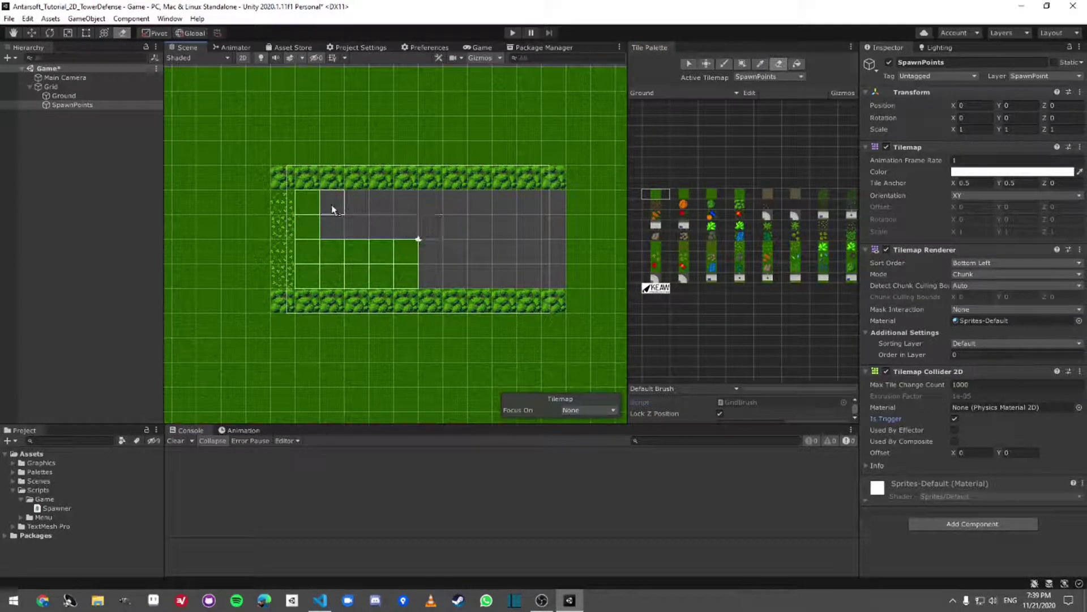
mouse_move(340, 219)
mouse_down()
mouse_move(476, 204)
mouse_move(528, 210)
mouse_move(546, 255)
mouse_move(455, 271)
mouse_up()
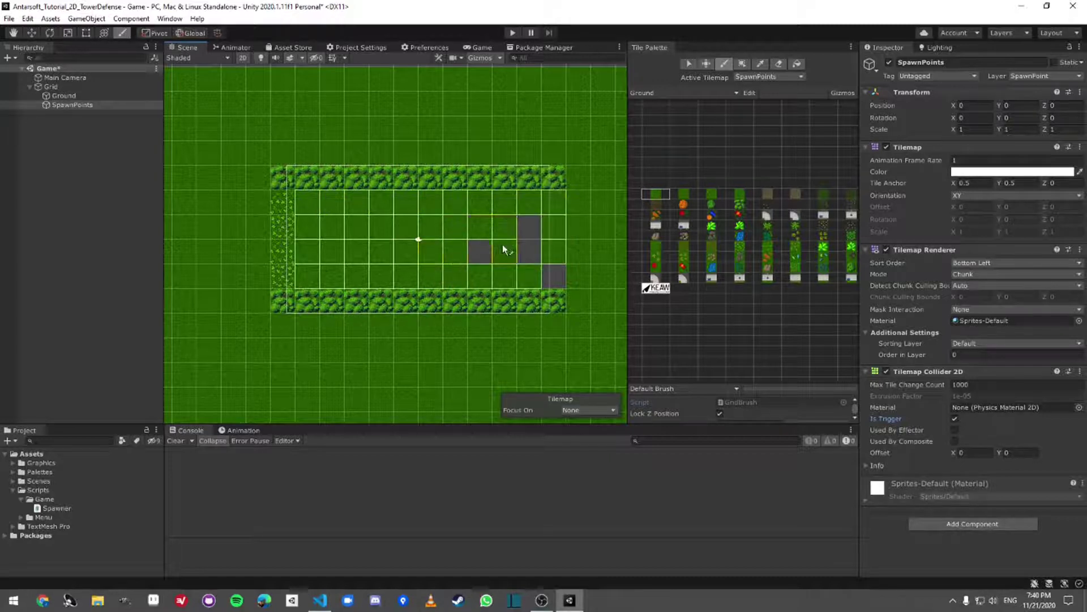
drag(529, 239, 487, 263)
Erase the SpawnPoints tiles in the six rightmost columns between the stone rows
click(683, 194)
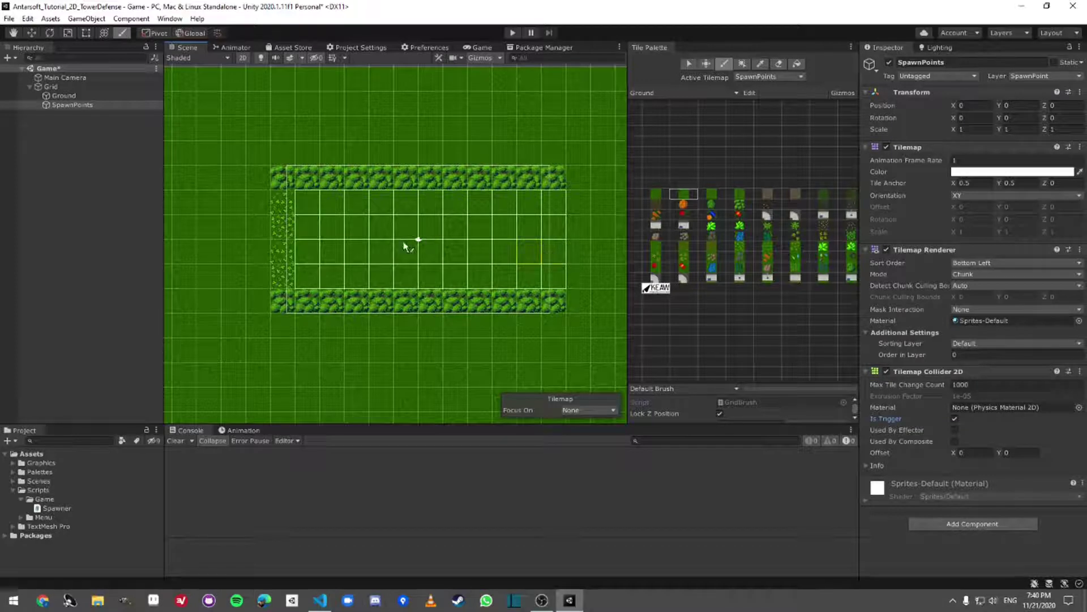
middle_drag(473, 262, 426, 255)
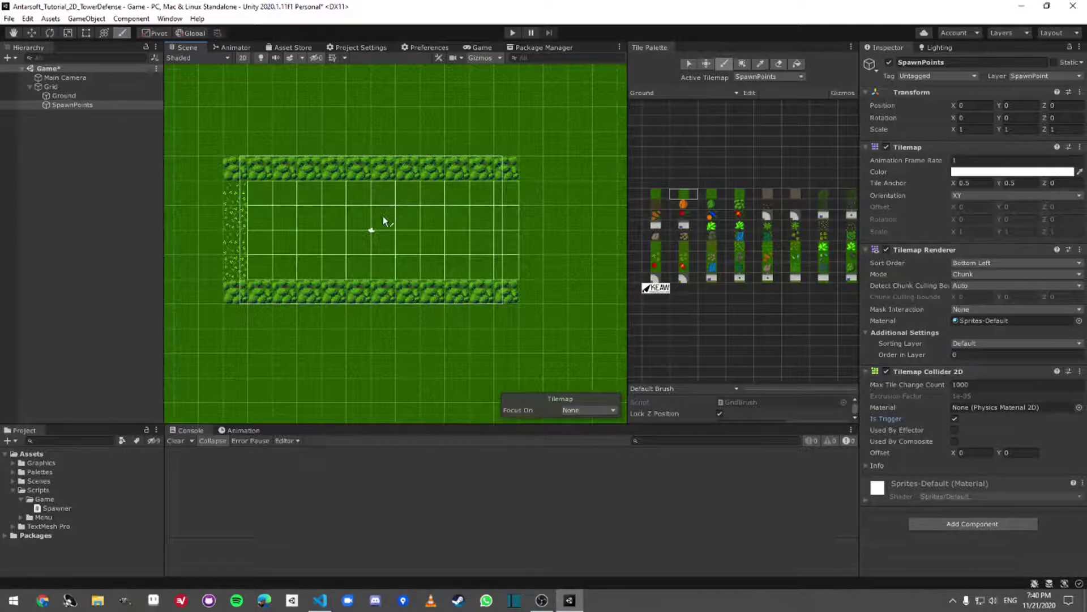
scroll(383, 192, up, 2)
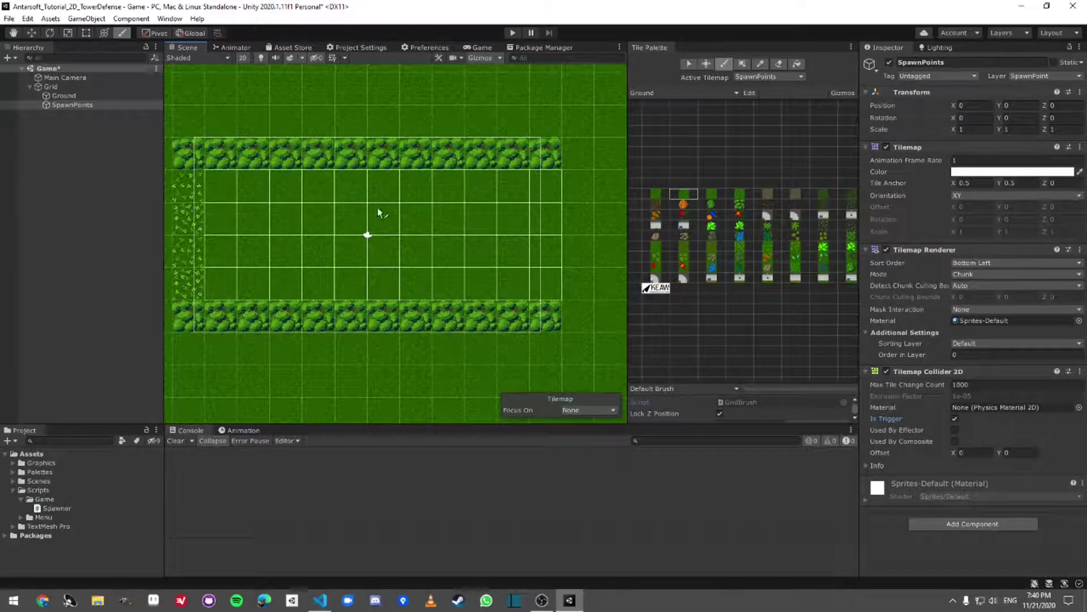
click(779, 63)
drag(389, 187, 384, 268)
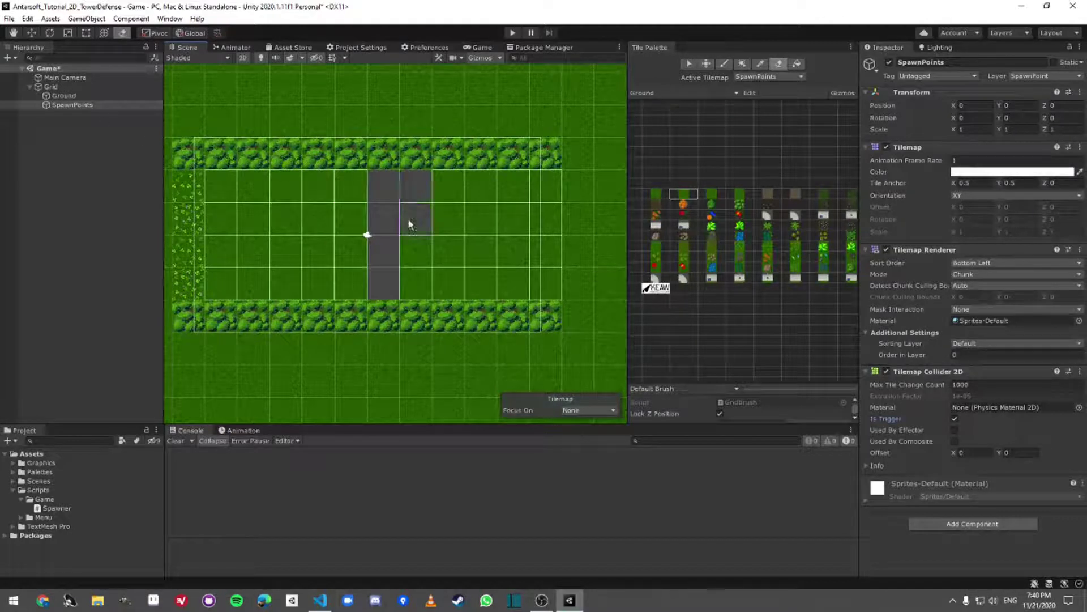
mouse_move(473, 287)
mouse_down()
mouse_move(490, 261)
mouse_move(474, 232)
mouse_move(563, 199)
mouse_move(561, 181)
mouse_up()
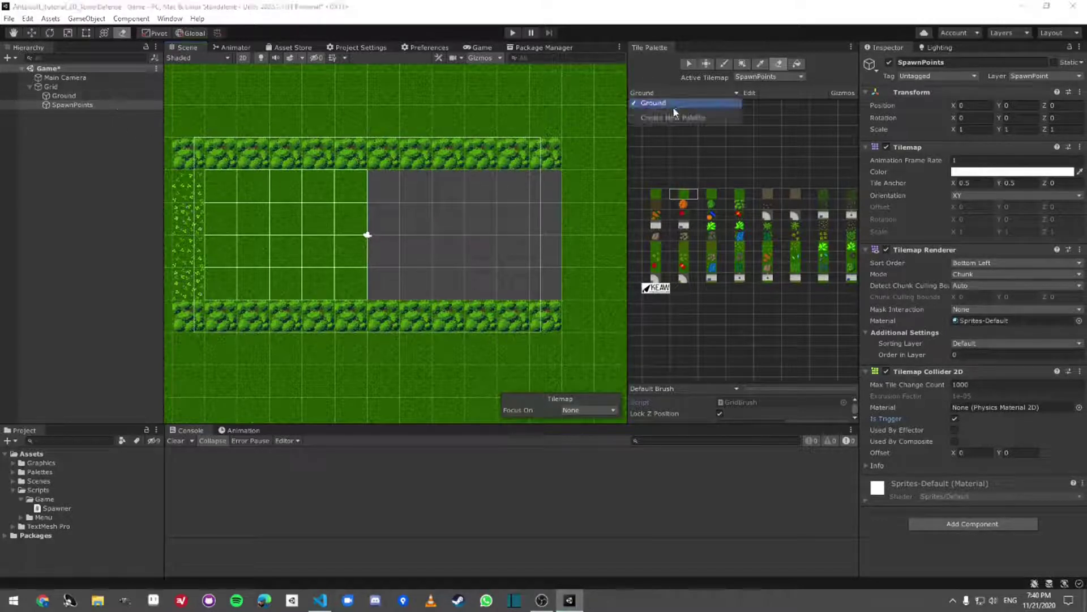
Fill the empty area in the six rightmost columns between the stone rows on the Ground tilemap with the reddish-brown speckled grass tile
click(686, 93)
click(112, 97)
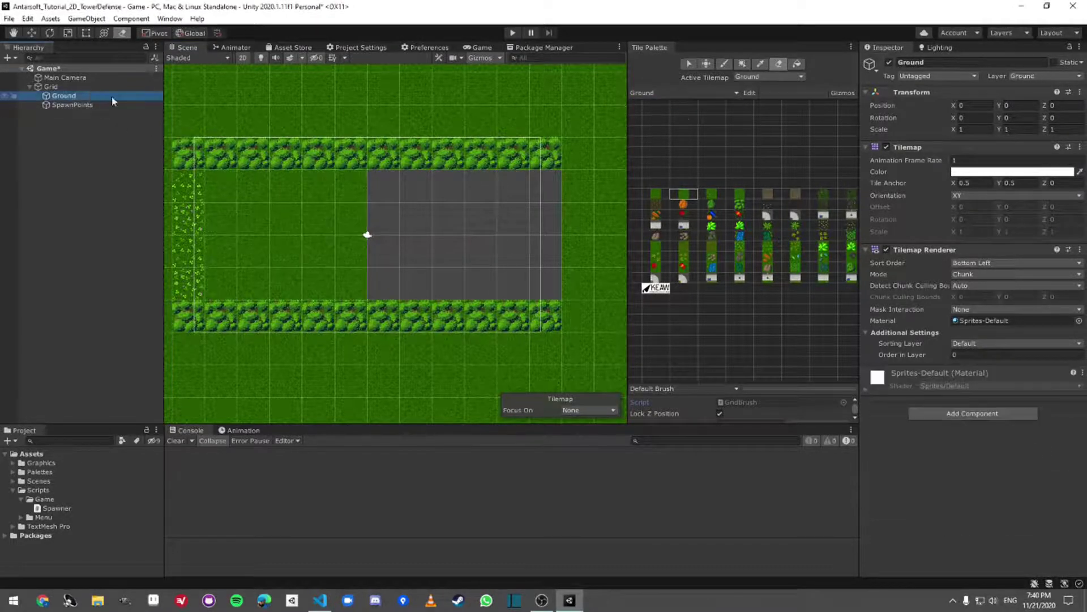
click(754, 77)
click(767, 87)
click(768, 77)
click(754, 97)
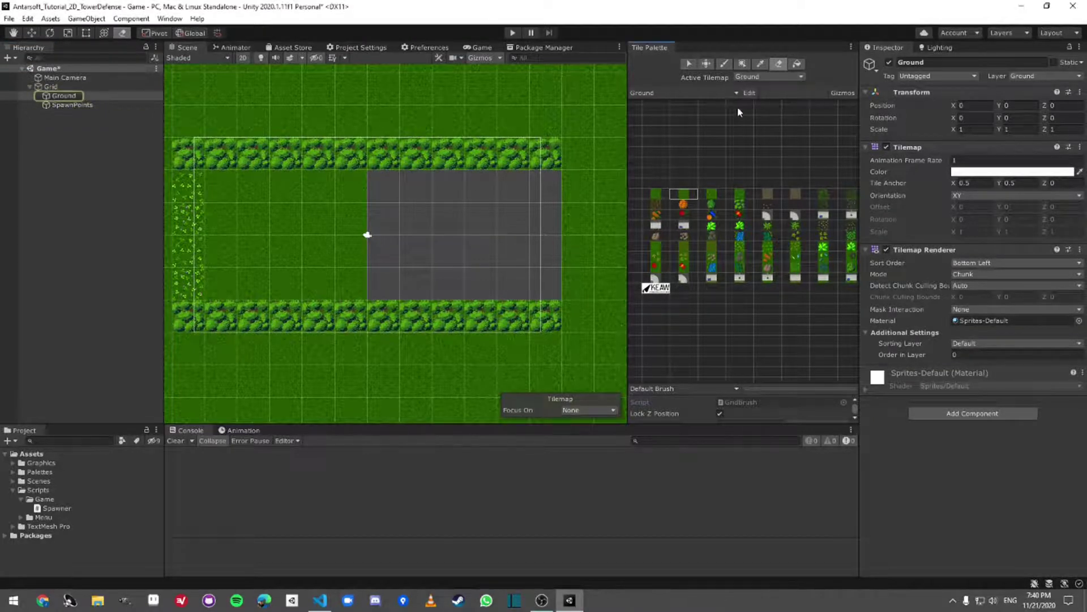
key(b)
click(712, 198)
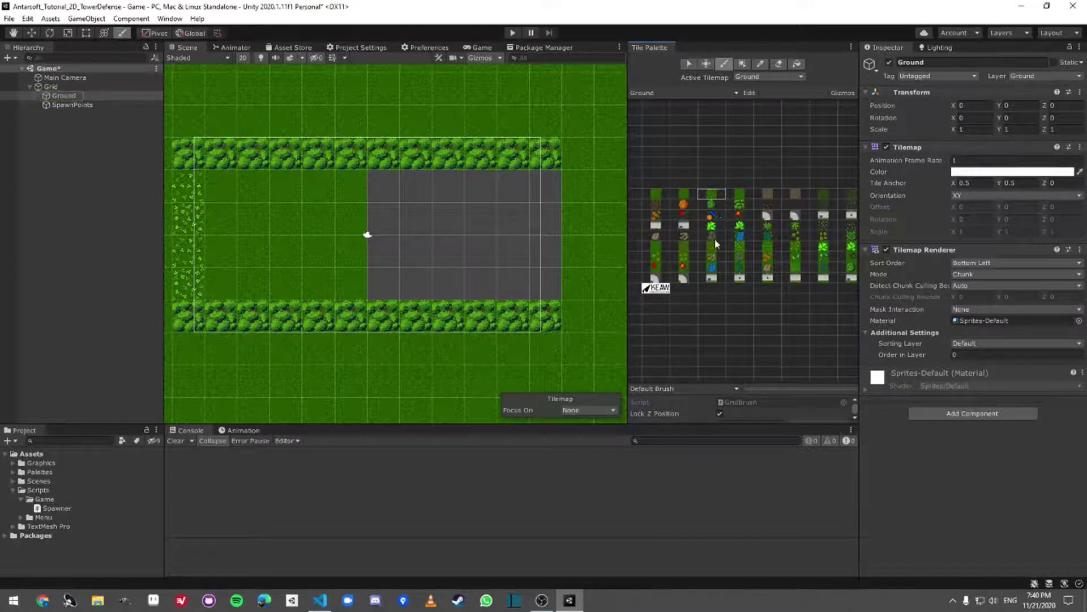
click(684, 250)
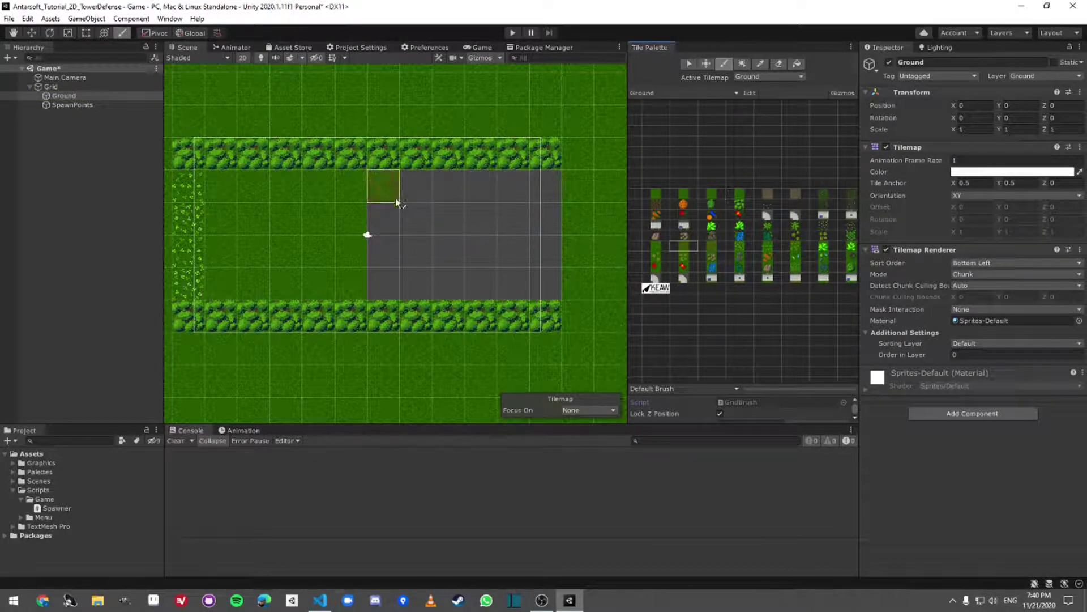
click(421, 225)
mouse_move(395, 270)
mouse_down()
mouse_move(510, 284)
mouse_move(545, 237)
mouse_move(412, 248)
mouse_move(532, 219)
mouse_move(412, 192)
mouse_up()
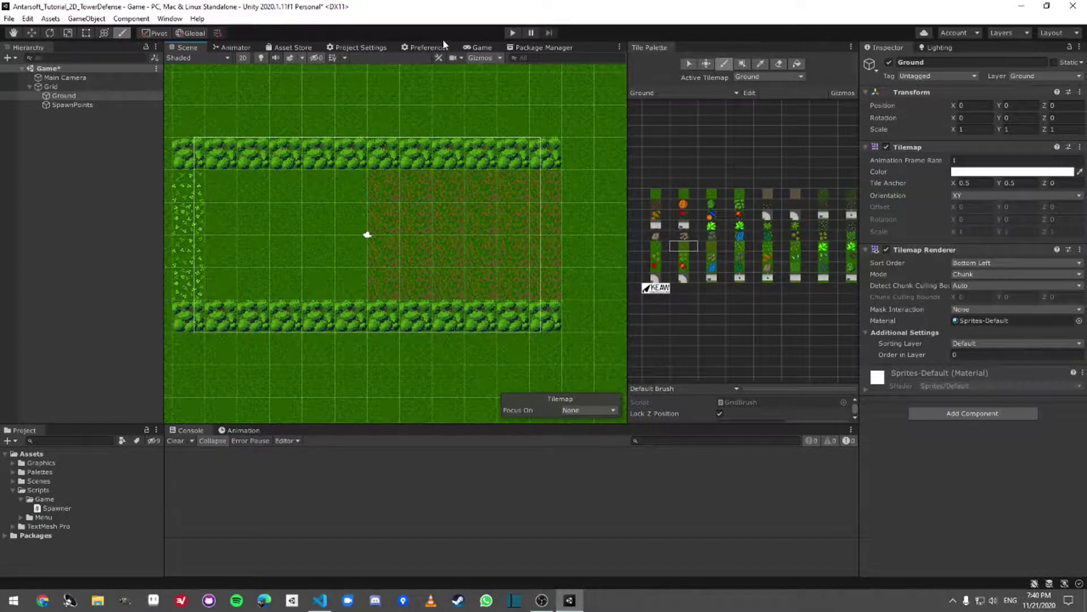
Check the painted map in the Game view and the area covered by the SpawnPoints tilemap in the Scene view
click(476, 49)
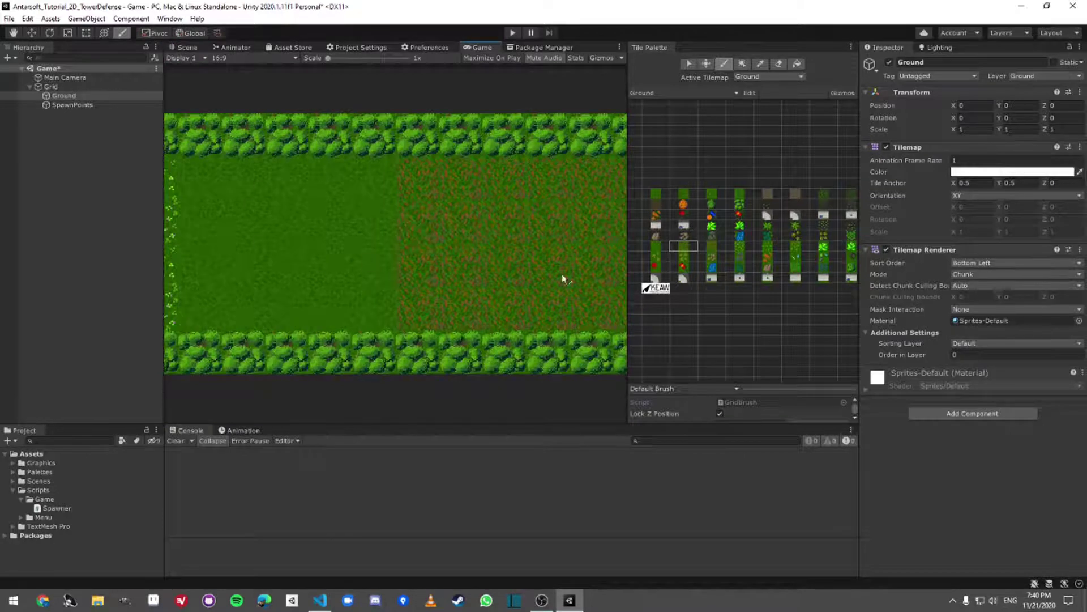
click(186, 48)
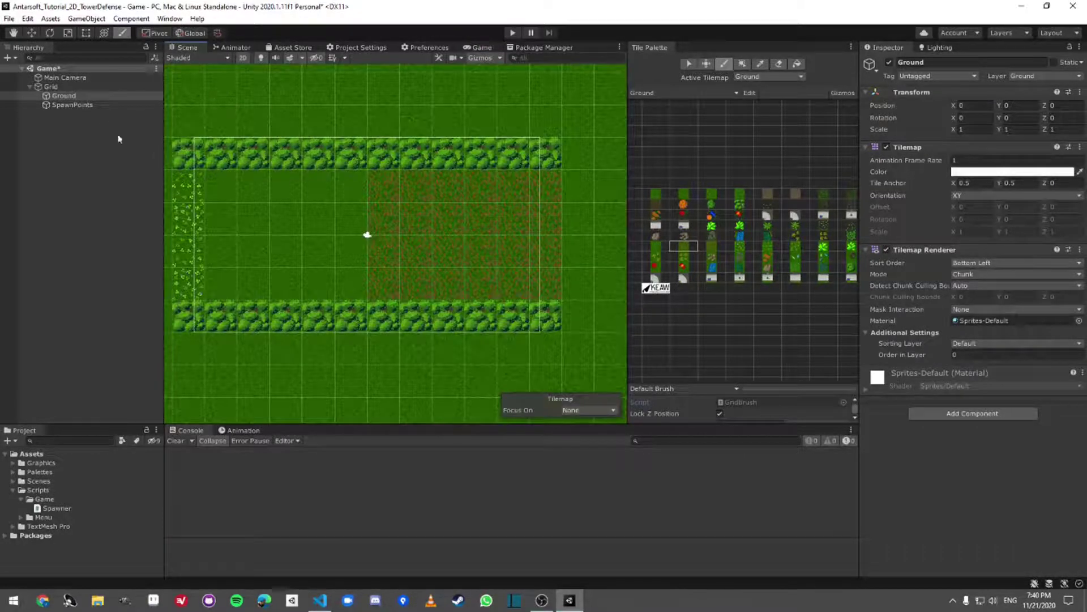
click(72, 105)
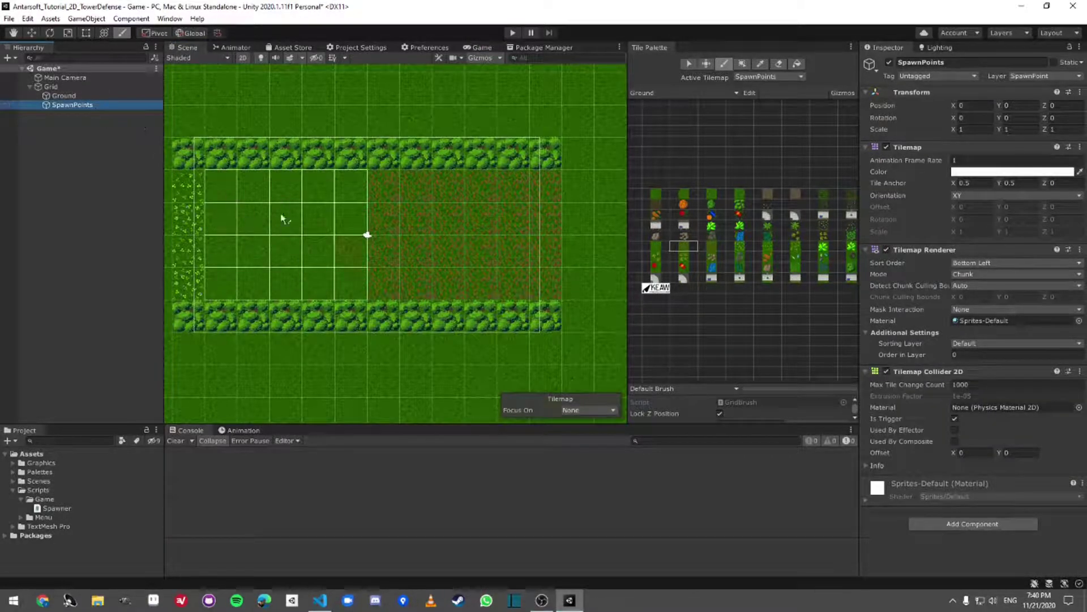
click(64, 95)
Close the Tile Palette and switch the Scene view to the Rect tool
right_click(651, 50)
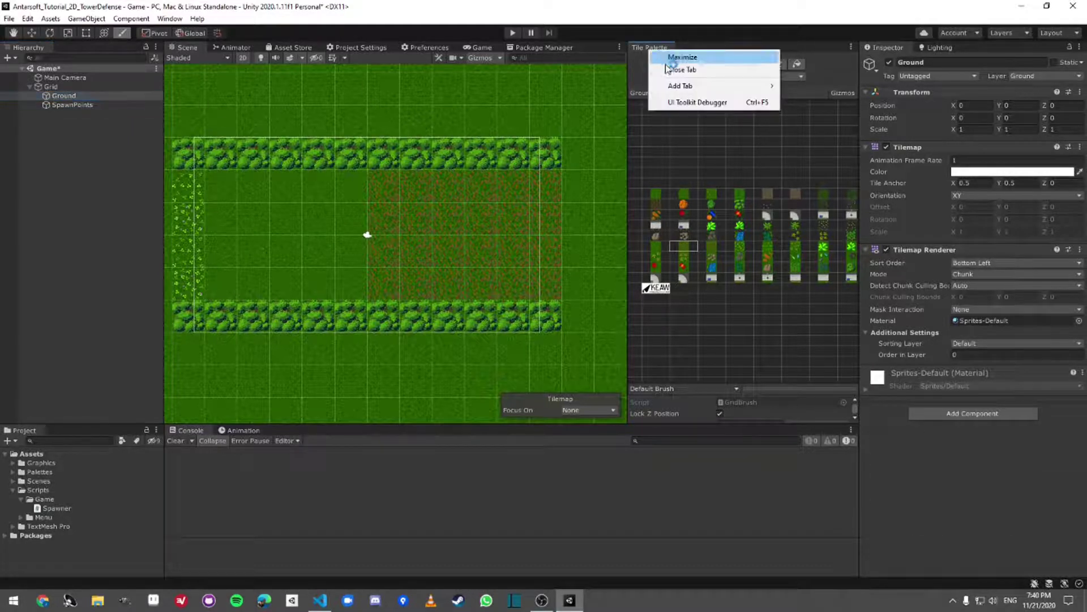
click(680, 70)
key(f)
key(t)
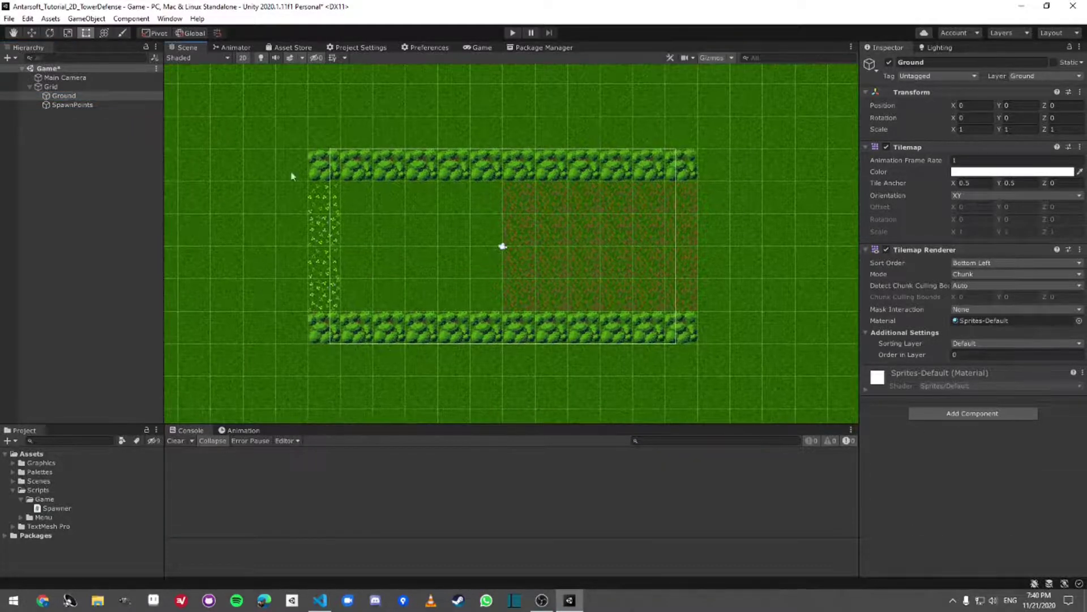
Collapse the Grid object's children and rename it Level
click(29, 86)
click(45, 87)
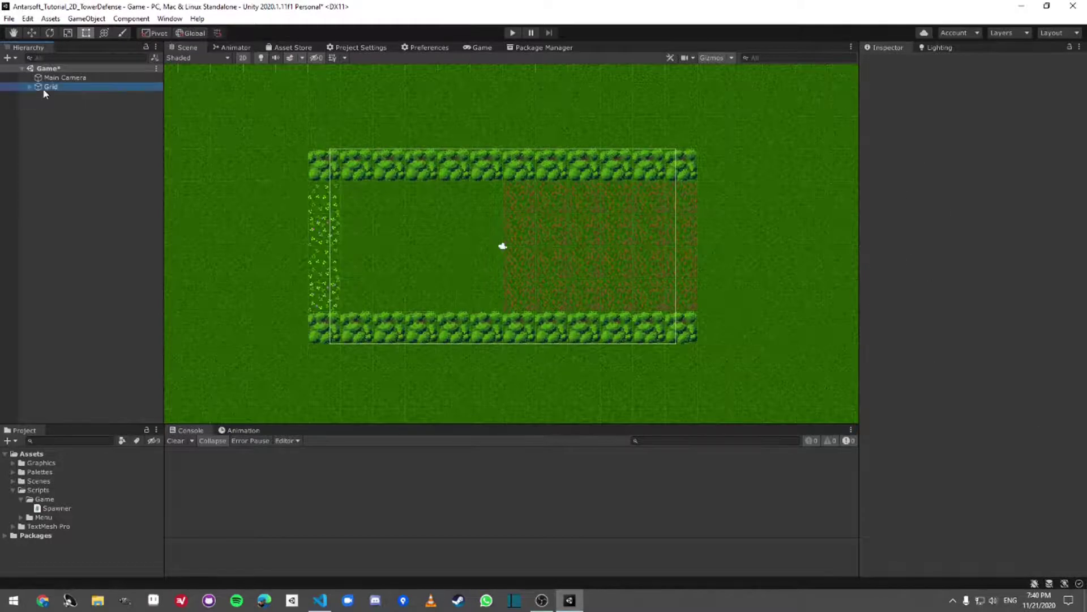
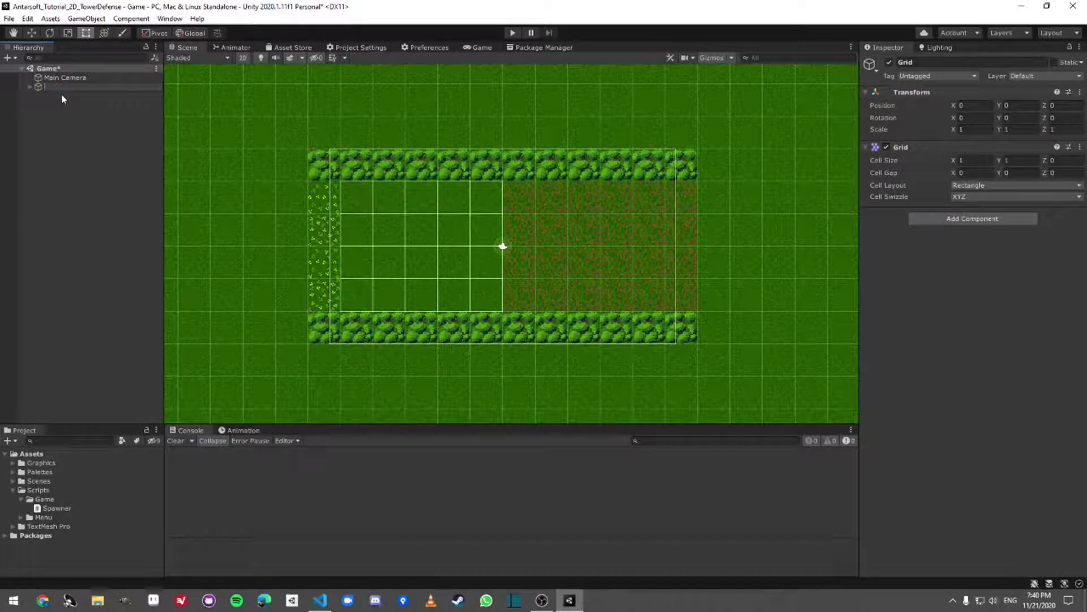
text(Level)
key(Return)
Add a UI Canvas at the scene's root level and name it UI
right_click(66, 100)
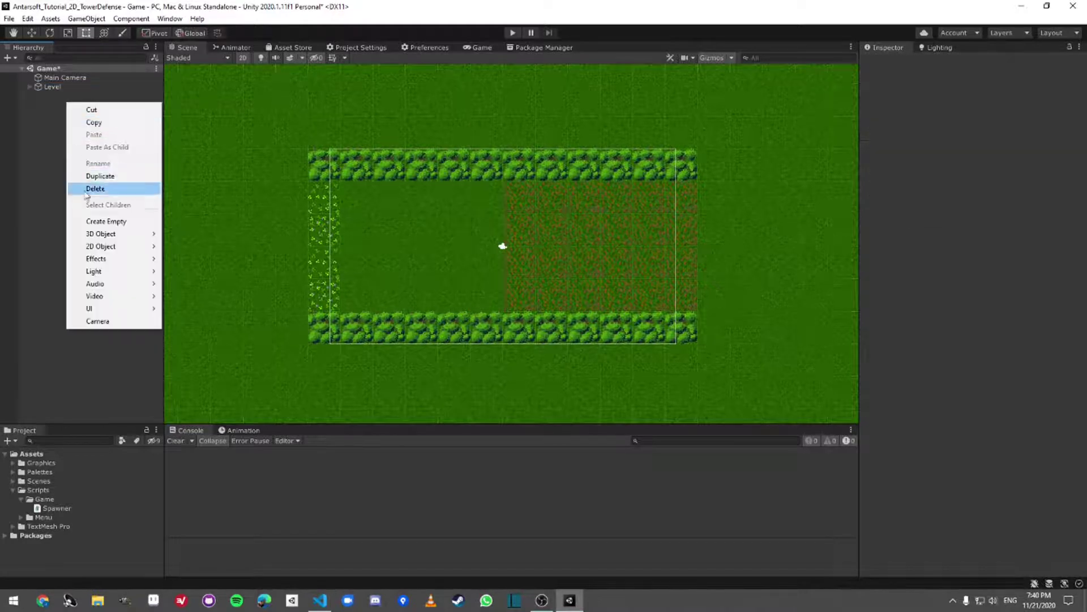
mouse_move(111, 309)
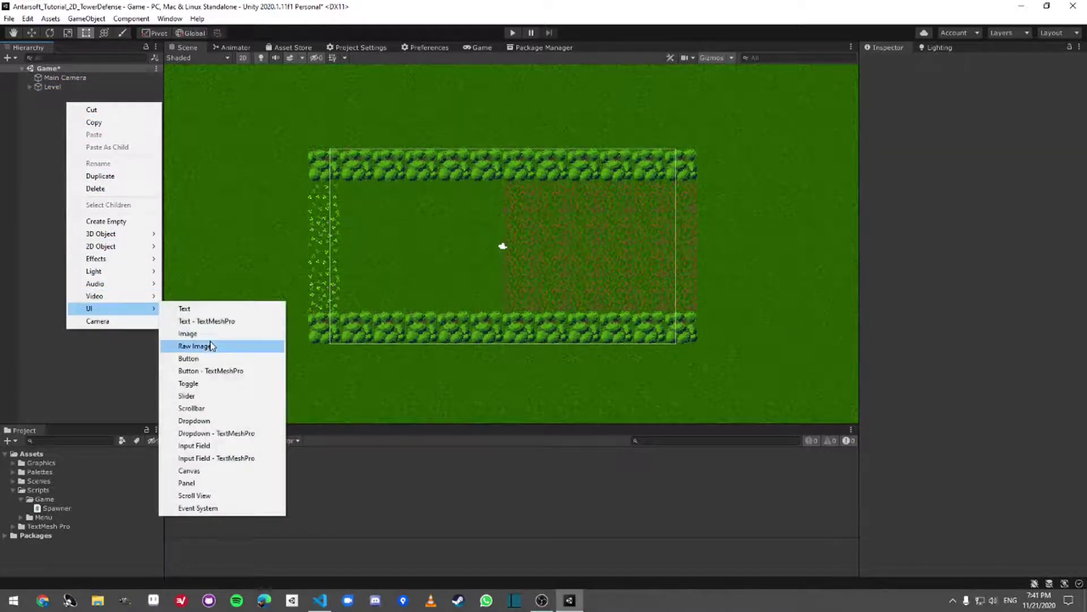
click(194, 346)
key(ctrl+z)
right_click(65, 115)
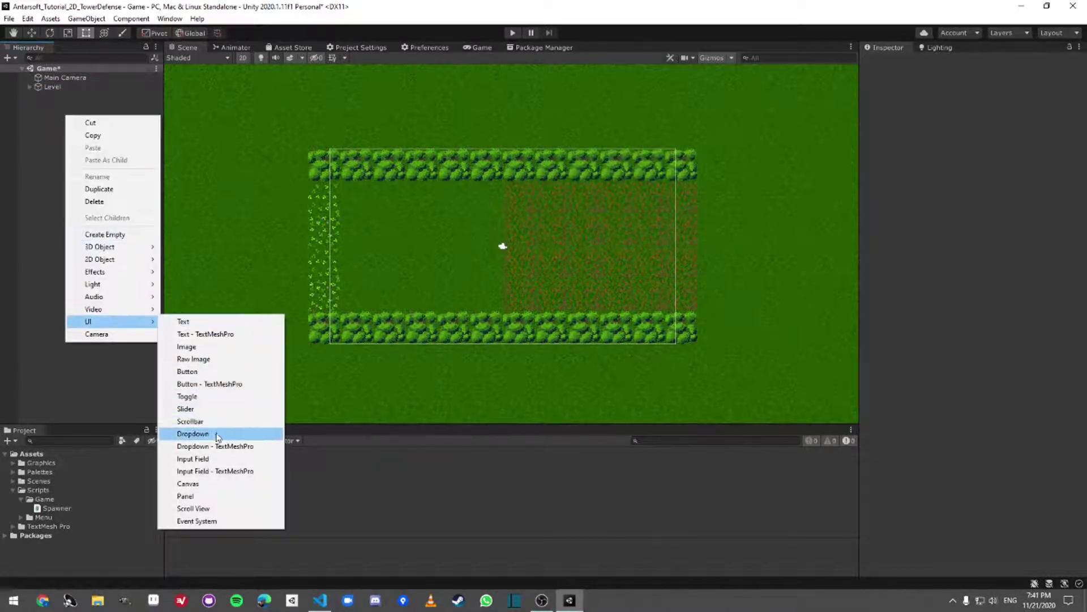
click(188, 483)
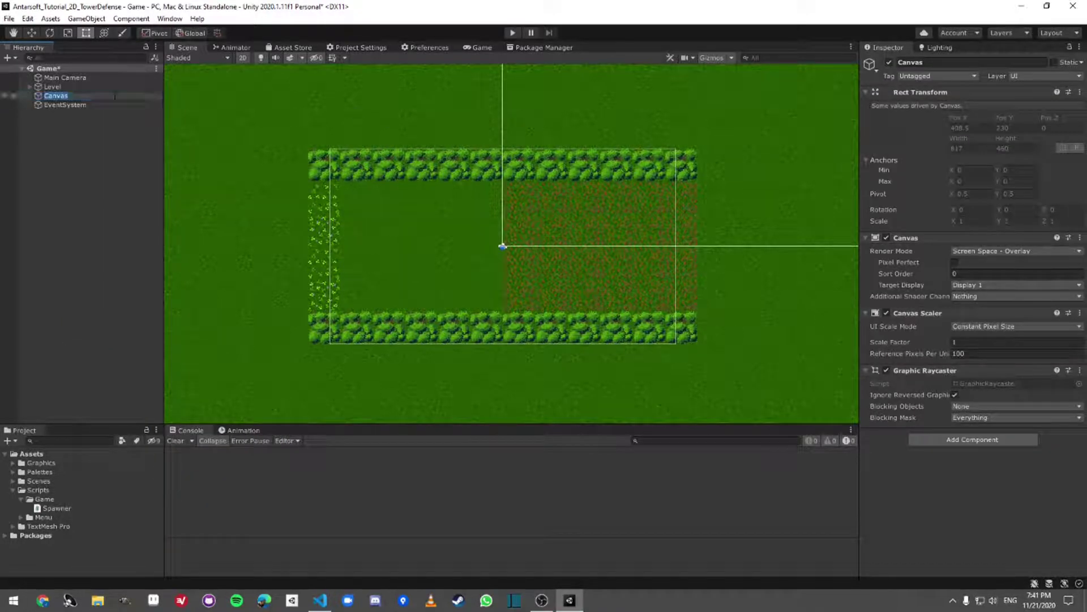
key(Return)
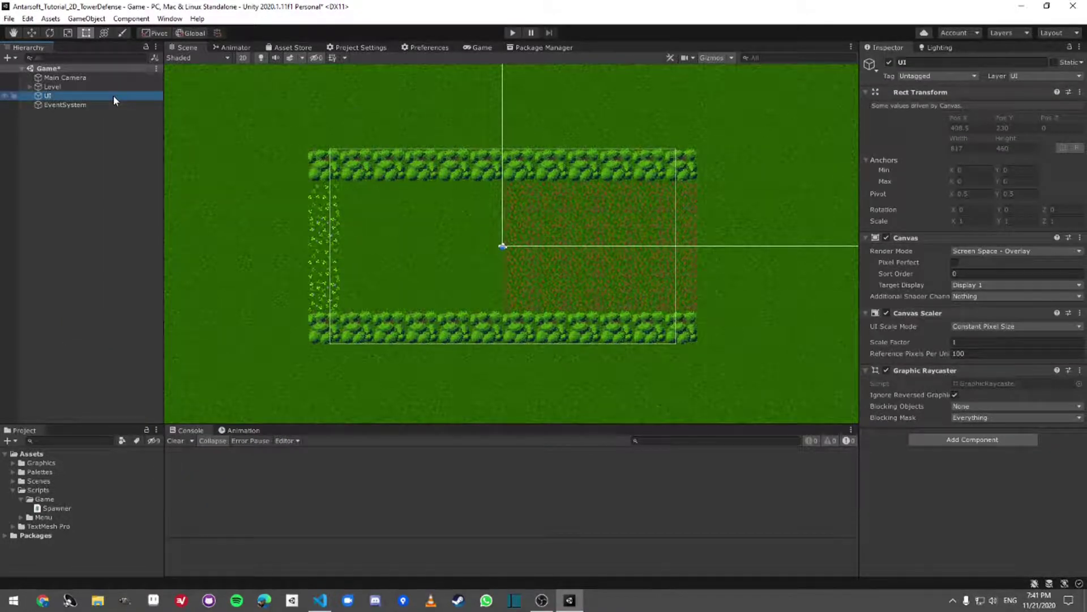
Set the UI canvas's scaler to Scale With Screen Size with a reference resolution of 800 by 450
click(987, 327)
click(990, 352)
click(1019, 342)
text(450)
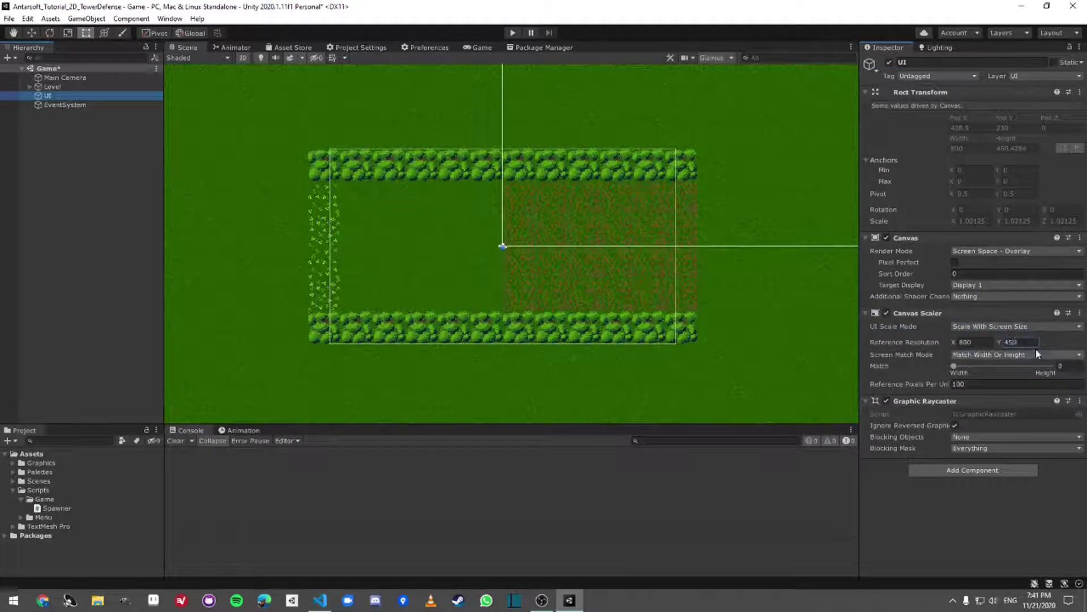
scroll(702, 297, down, 4)
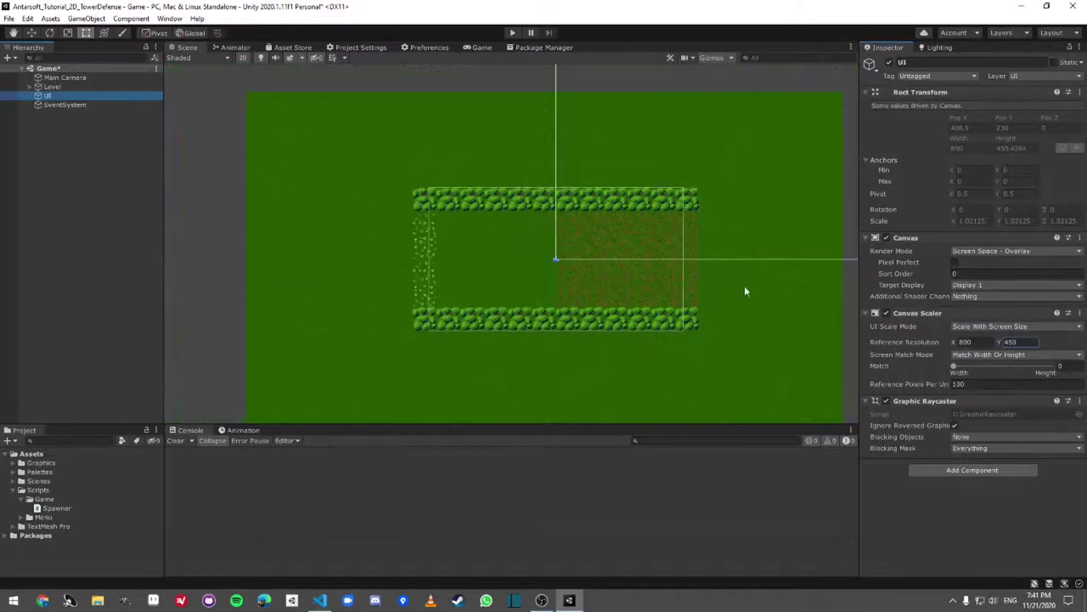
Set the UI canvas's render mode to Screen Space - Camera and assign Main Camera as its render camera
click(1014, 251)
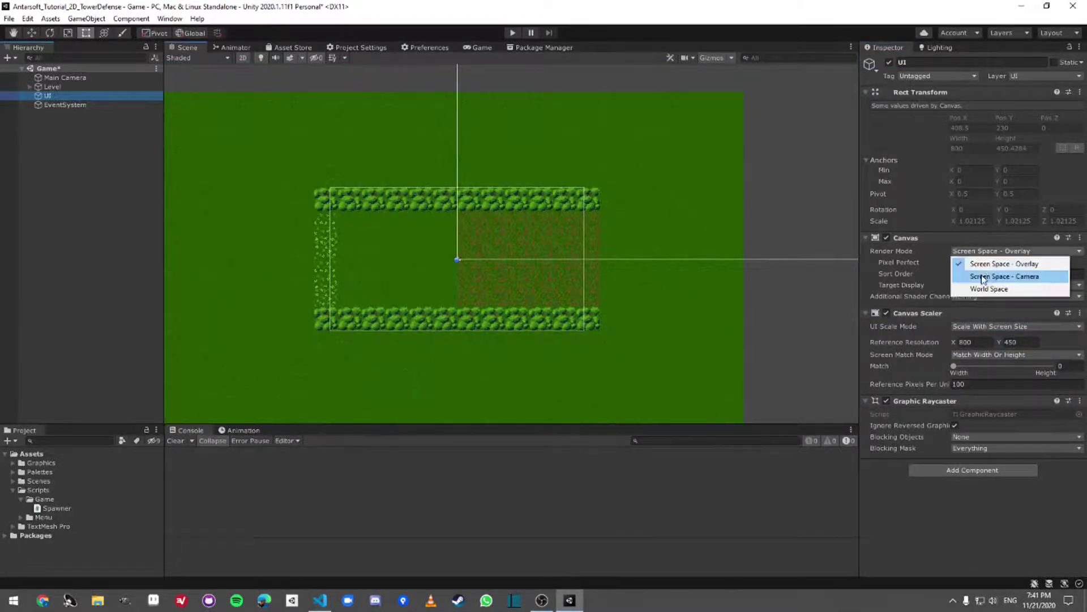
click(986, 272)
drag(42, 74, 912, 300)
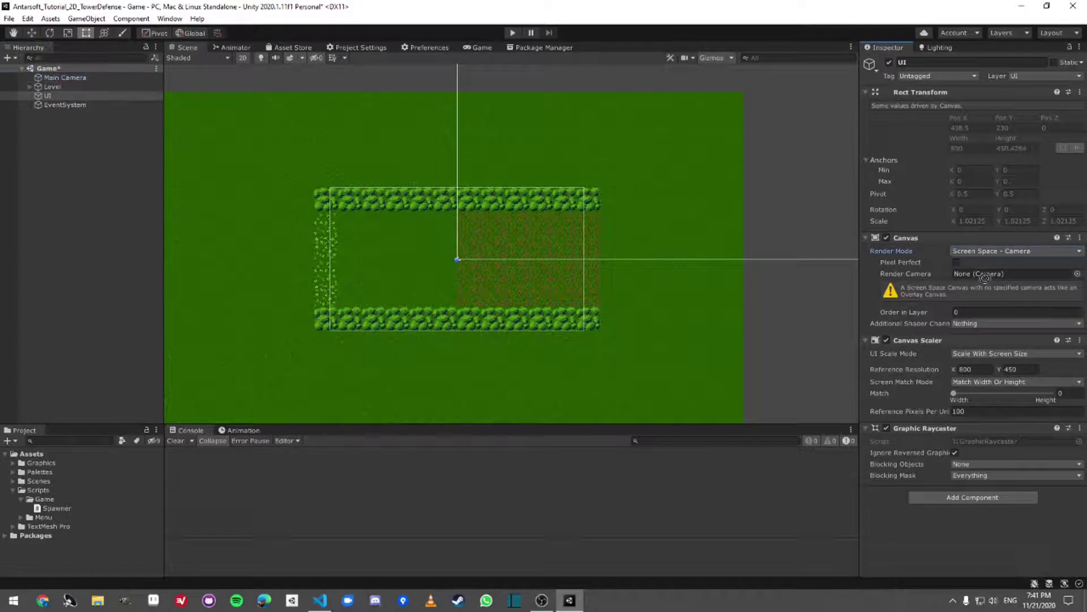
drag(986, 277, 986, 274)
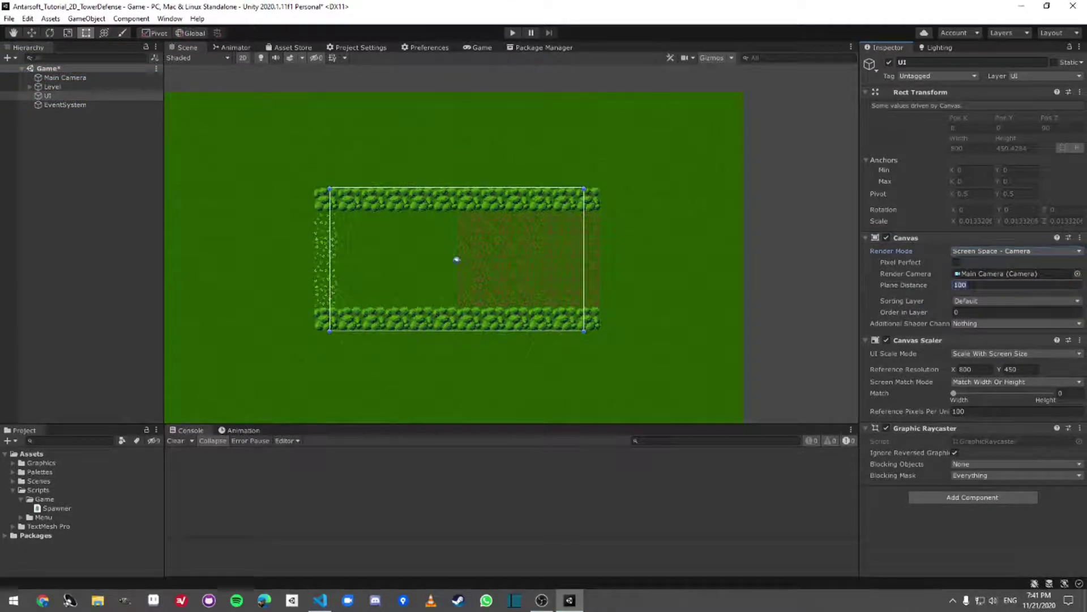
Inspect the settings of the Main Camera, Level and UI objects in turn
click(62, 78)
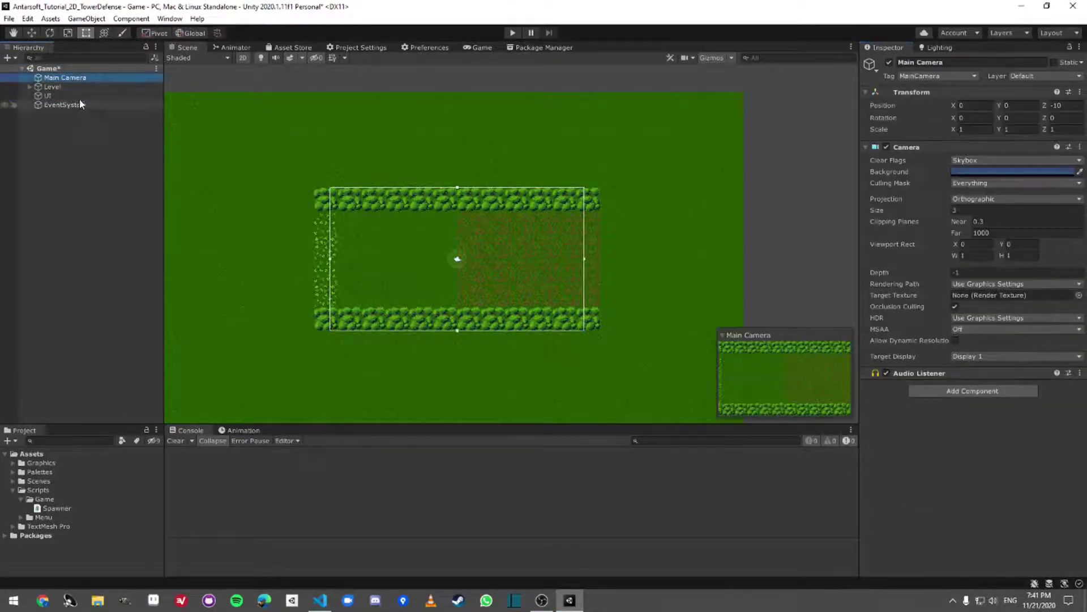
click(76, 87)
click(72, 96)
click(68, 87)
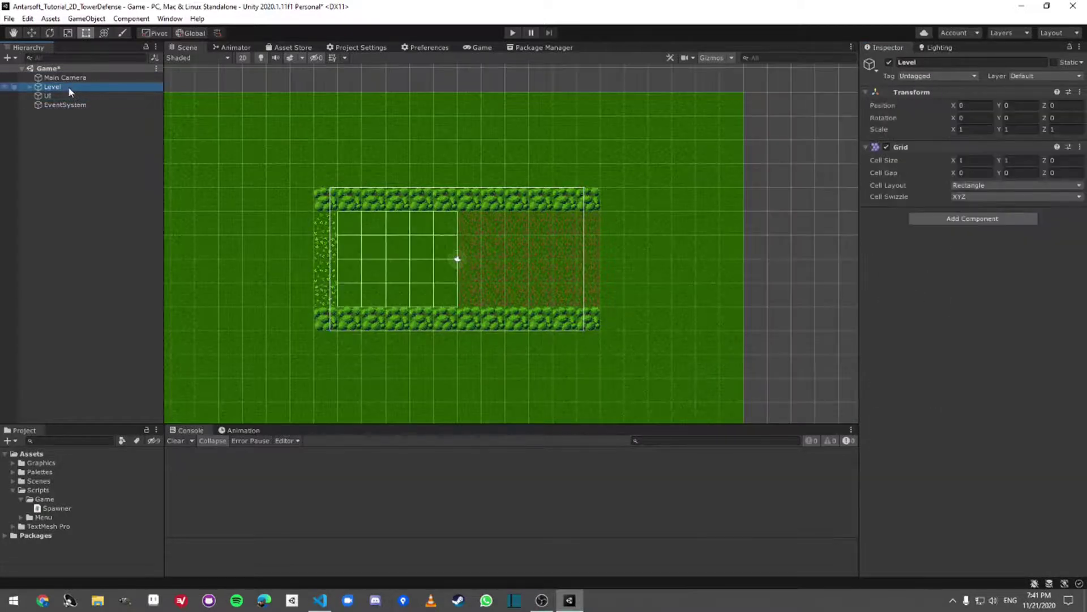
Inspect the UI canvas against the level in 3D, try a plane distance of 5, and return to the 2D scene
click(243, 57)
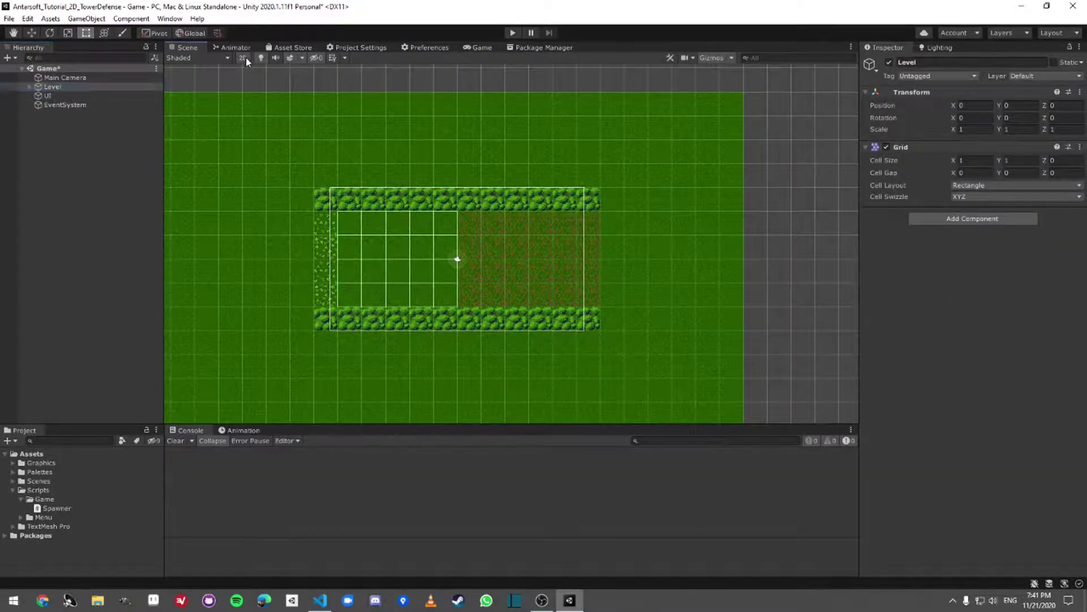
alt+drag(505, 269, 631, 265)
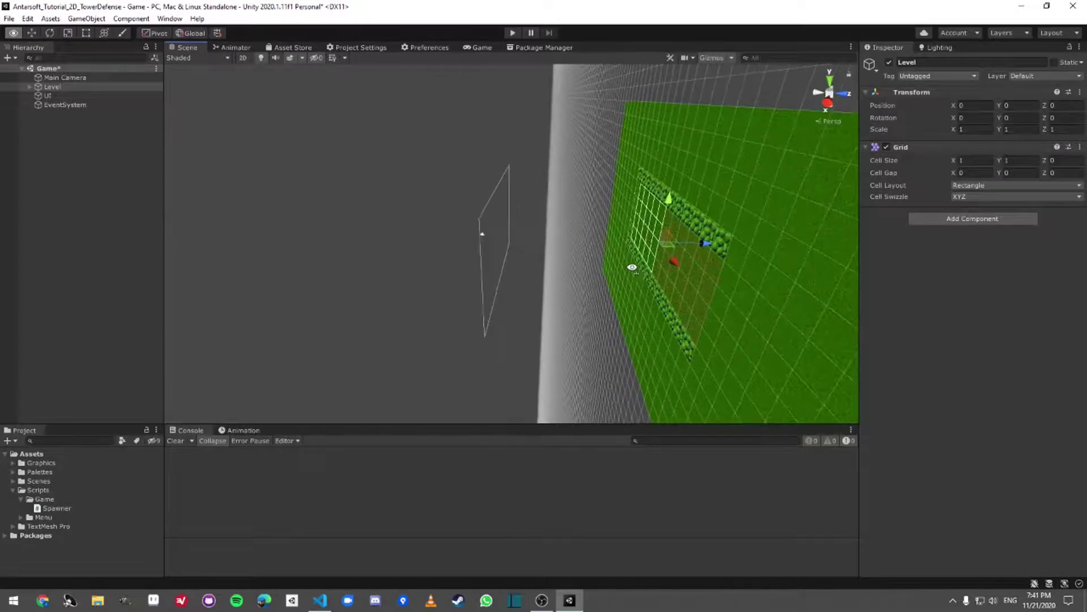
click(72, 95)
alt+drag(309, 204, 486, 268)
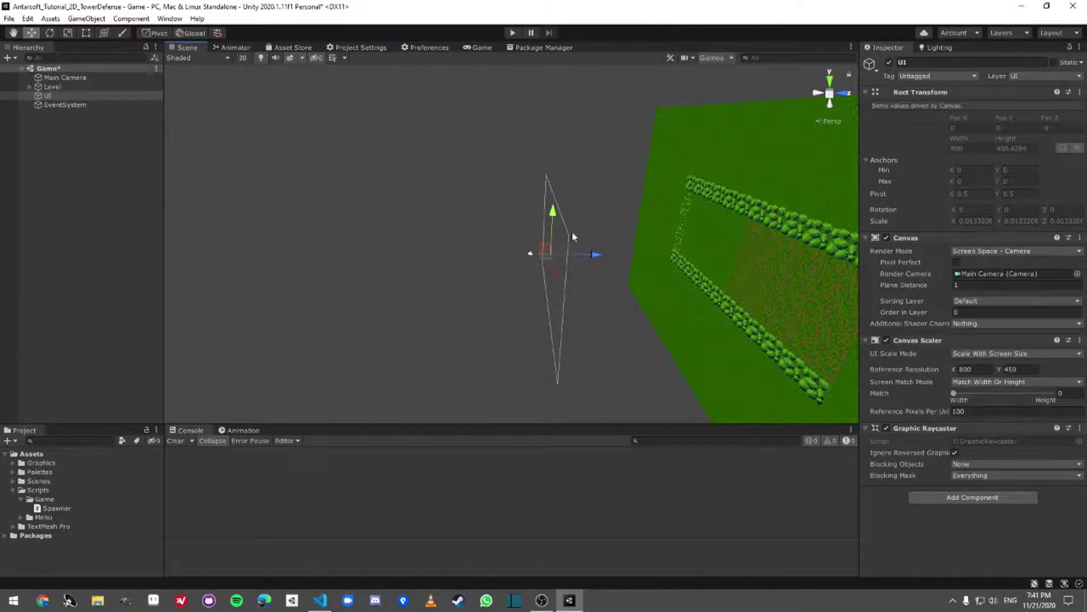
click(990, 285)
text(5)
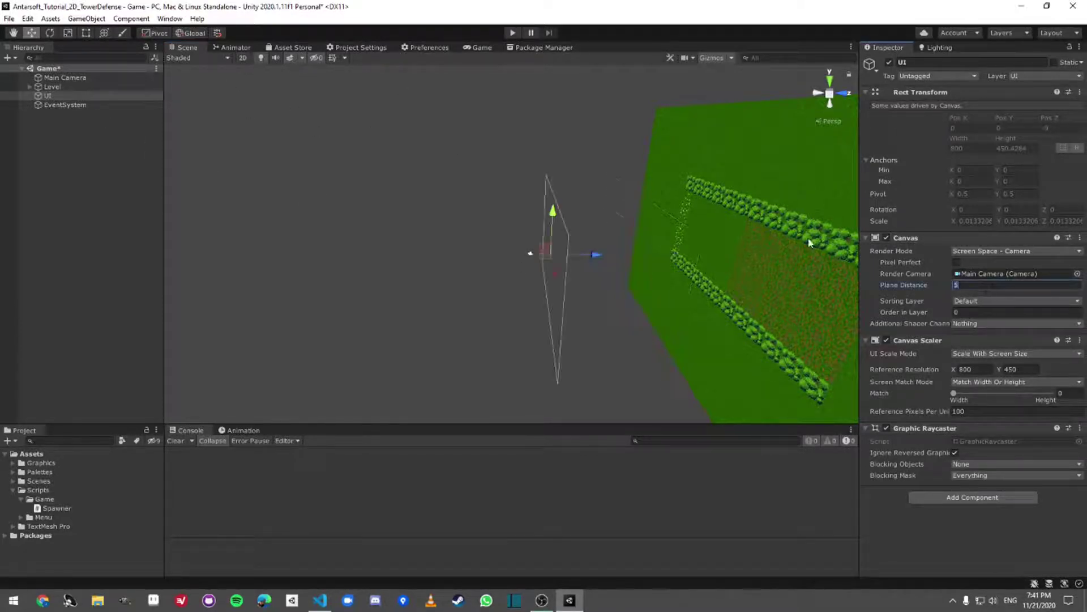
click(463, 49)
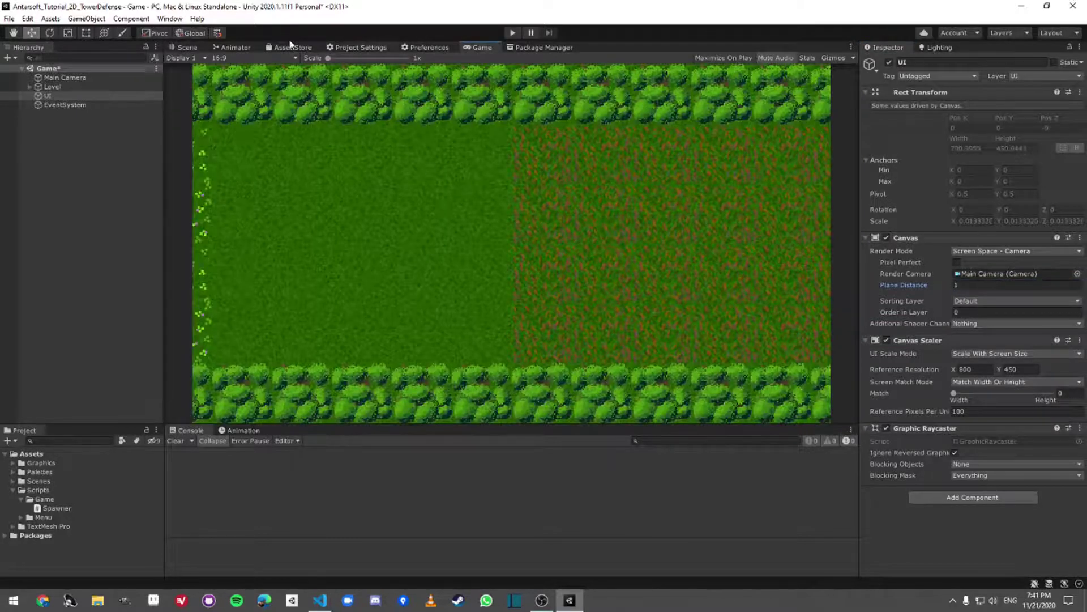
click(181, 48)
click(242, 57)
key(t)
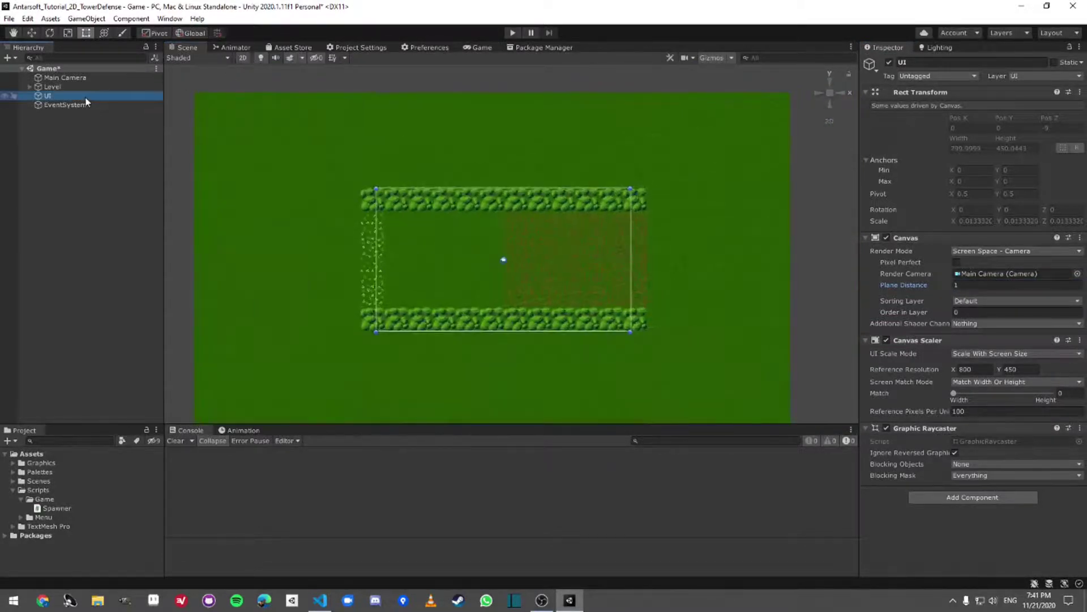
Add a Panel under UI, set its anchor Max X to 0.1 and Right offset to 0, and check the game view
right_click(85, 96)
mouse_move(133, 307)
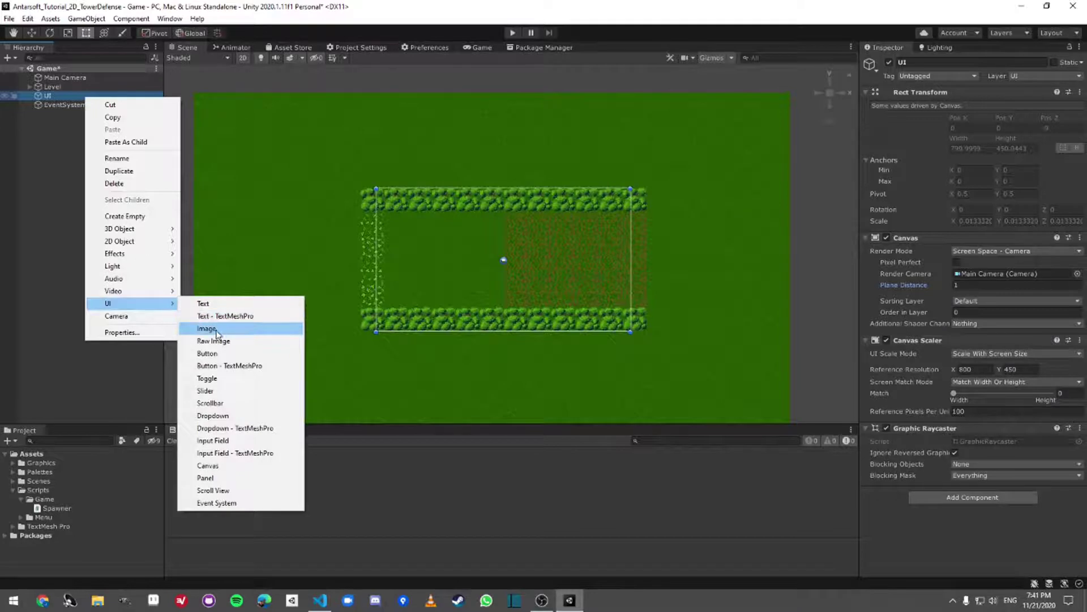
click(237, 478)
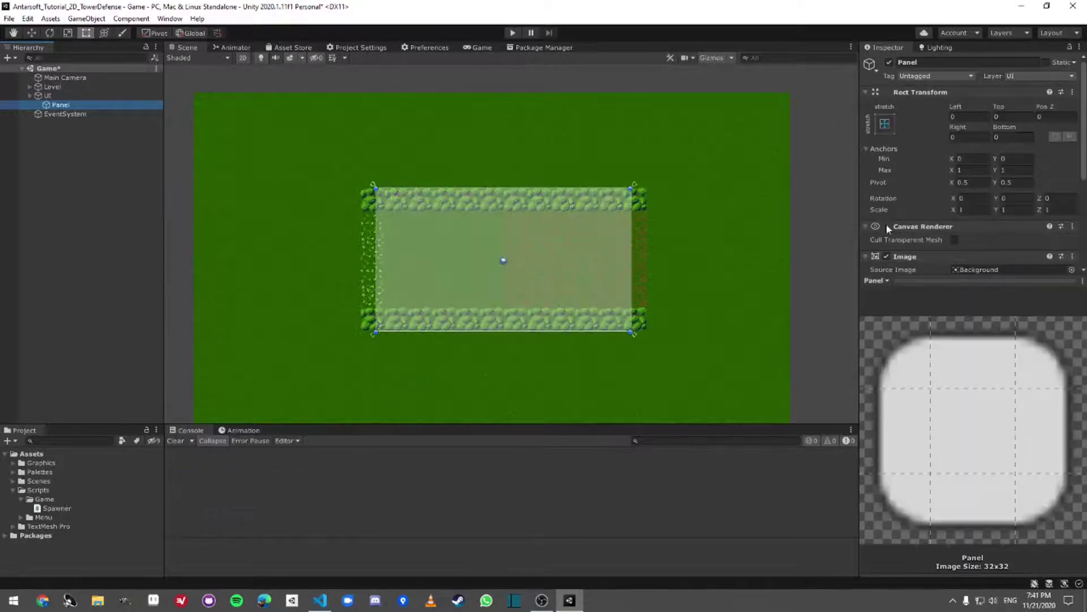
click(969, 170)
text(0.1)
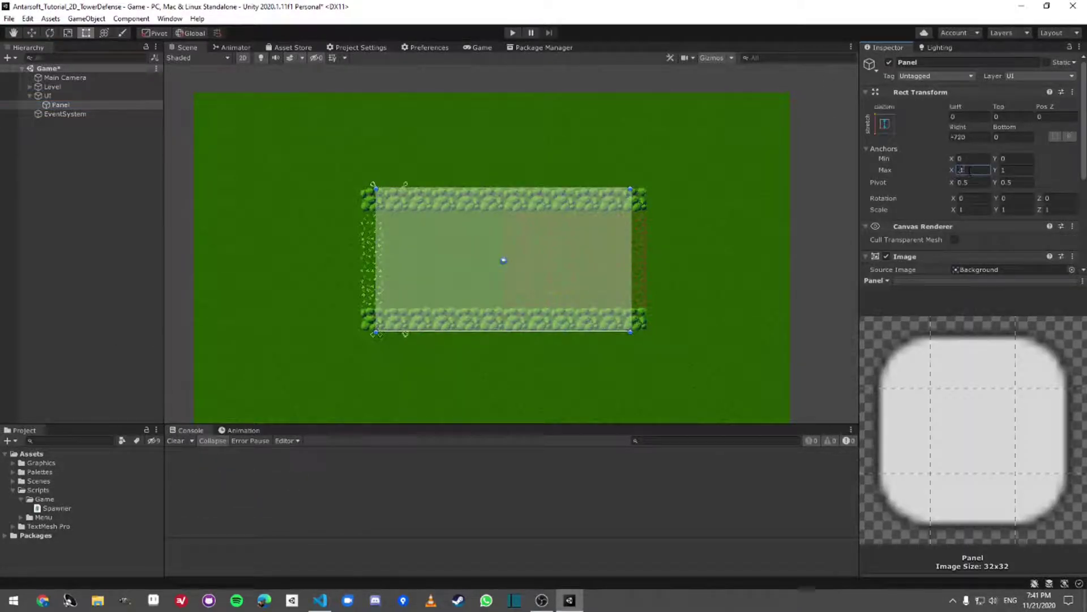
click(970, 137)
text(0)
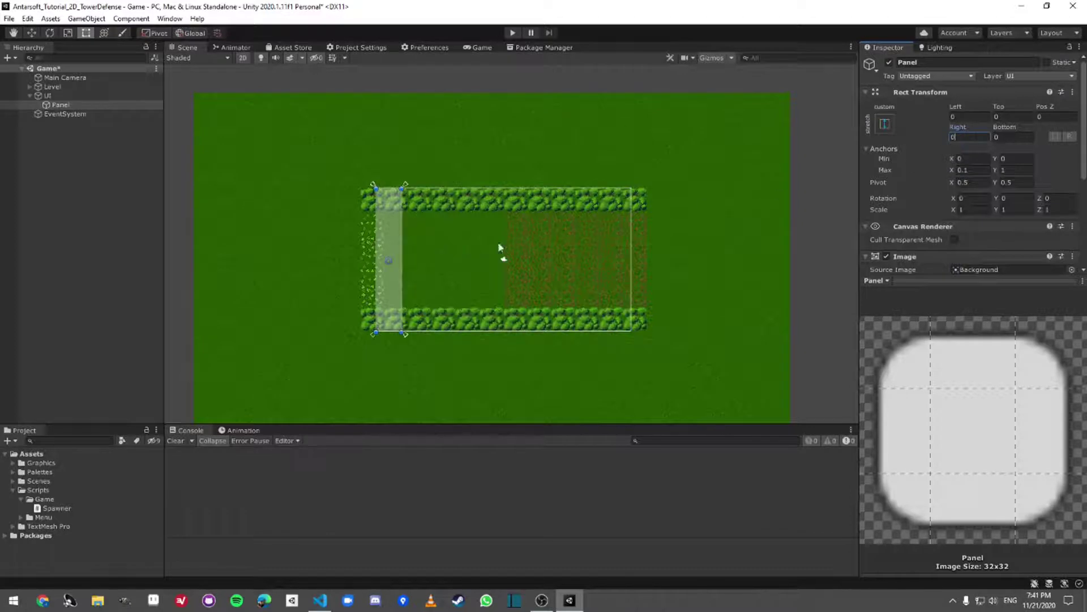
click(481, 48)
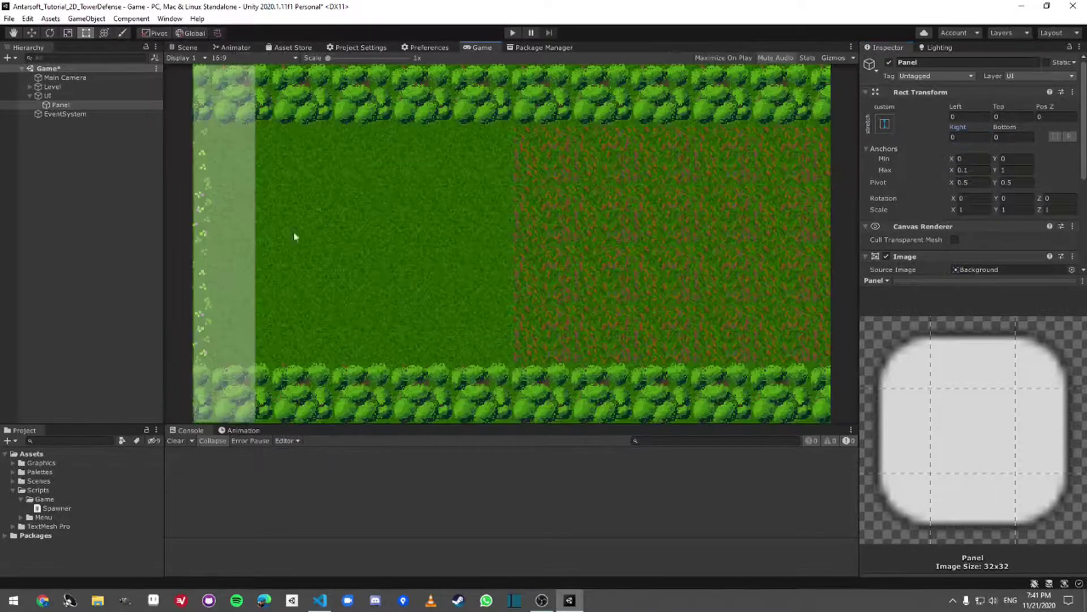
click(181, 48)
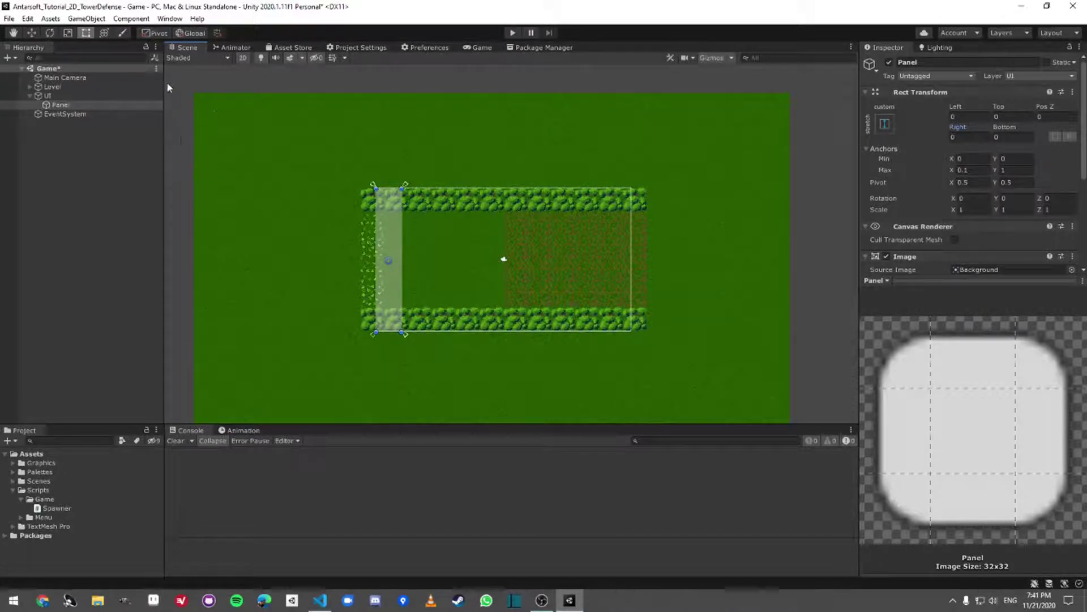
Set the Main Camera's X position to -1 and check the framing in the game view
click(107, 87)
click(108, 77)
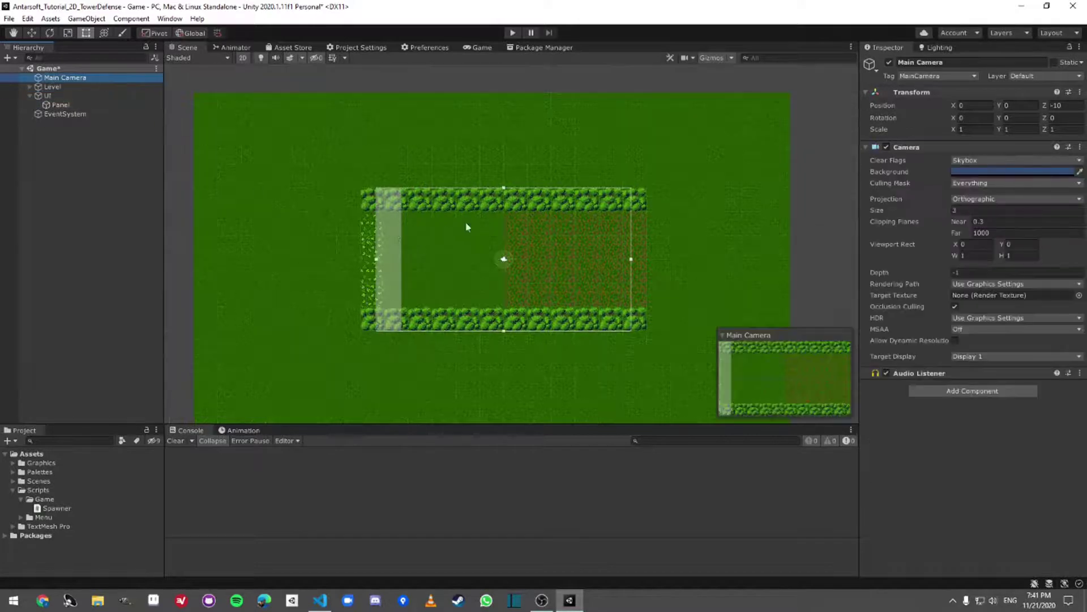
key(w)
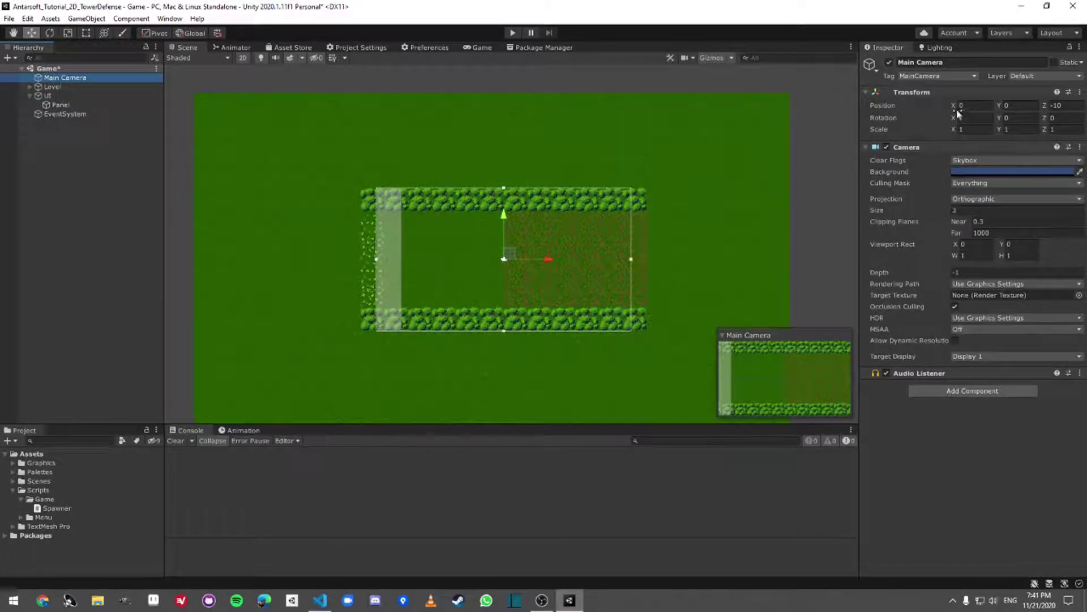
drag(954, 107, 940, 110)
text(-)
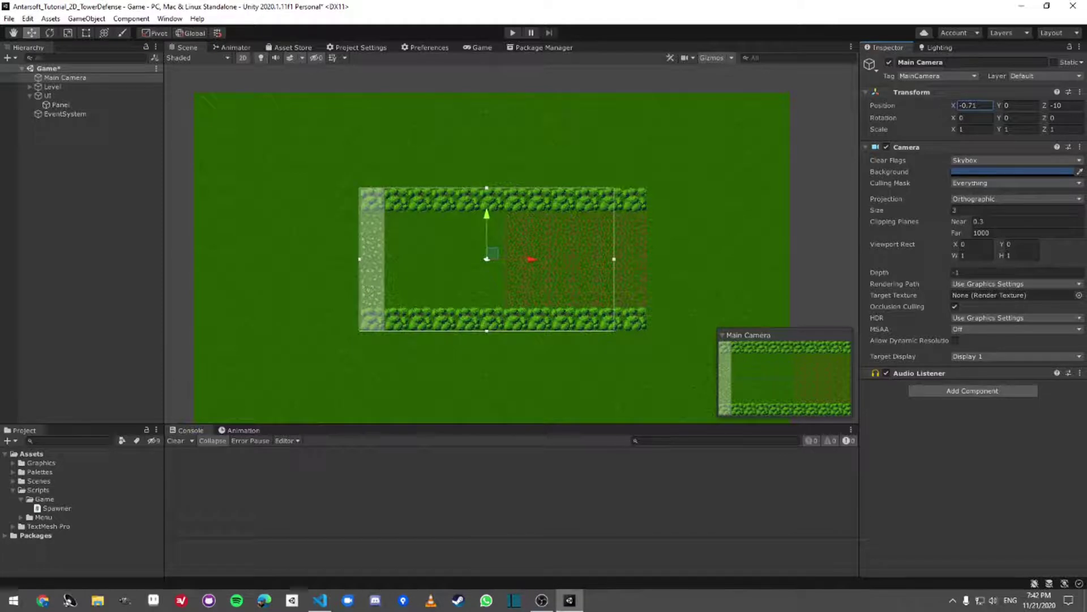
text(1)
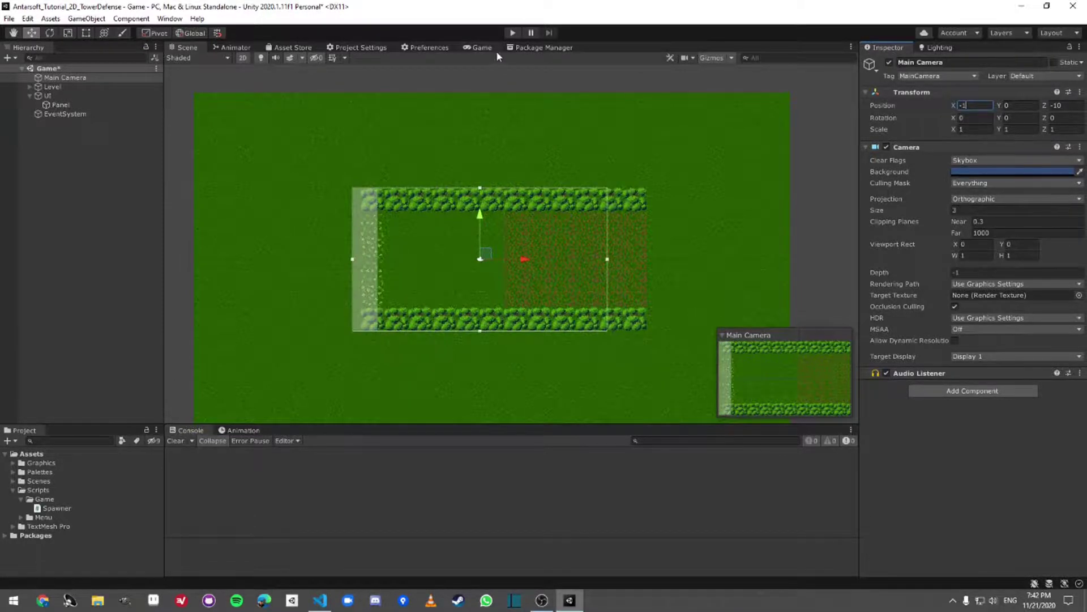
click(478, 49)
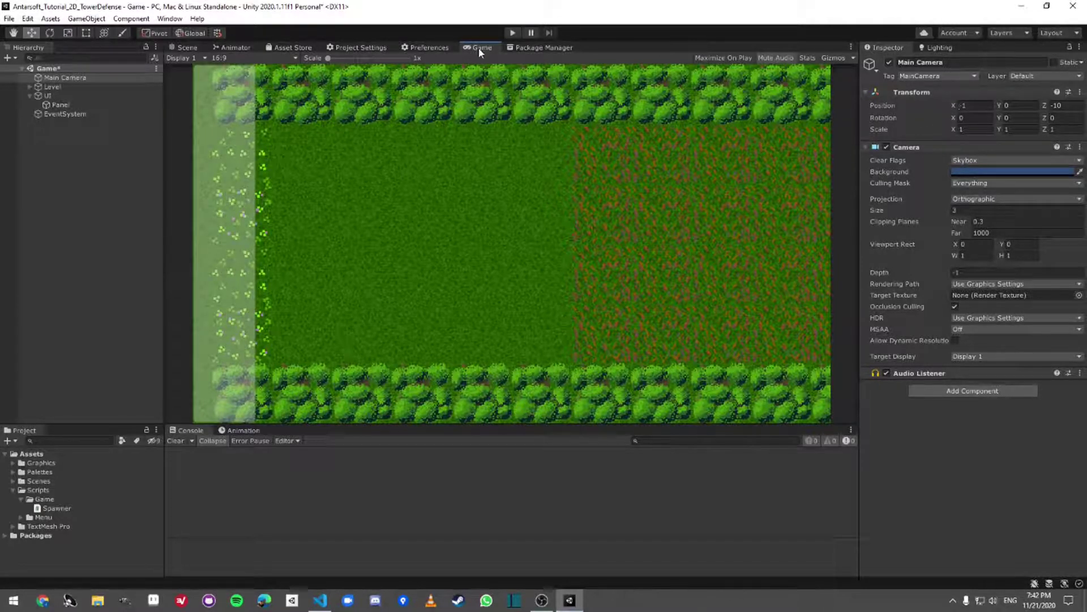
Expand the Level object and check its SpawnPoints tilemap by switching its scene visibility off and on
click(49, 105)
key(Up)
key(Up)
key(Right)
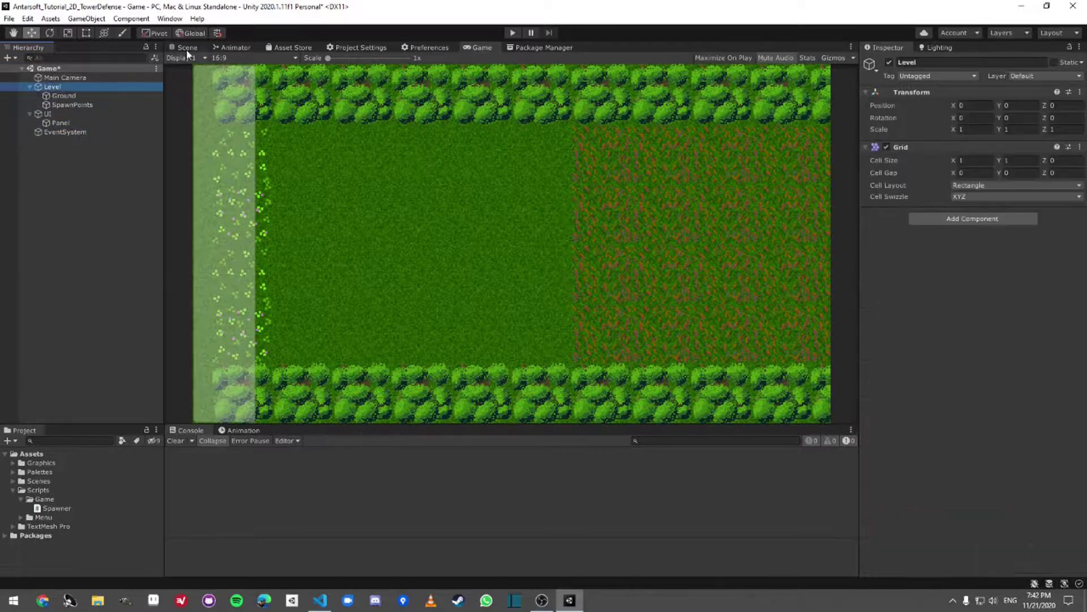
key(Down)
key(Down)
click(188, 47)
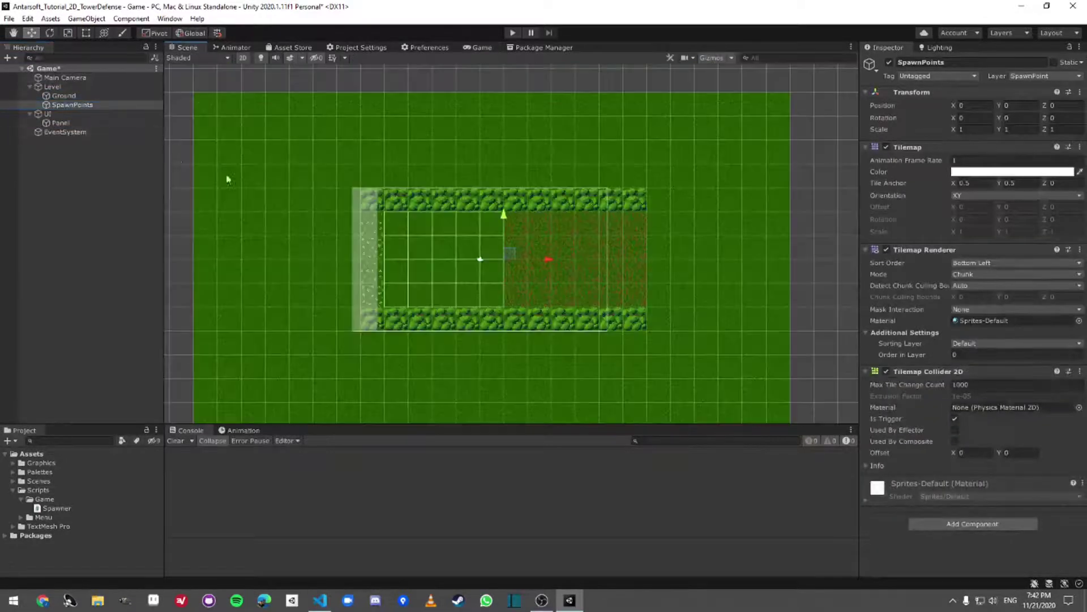
click(6, 105)
click(5, 105)
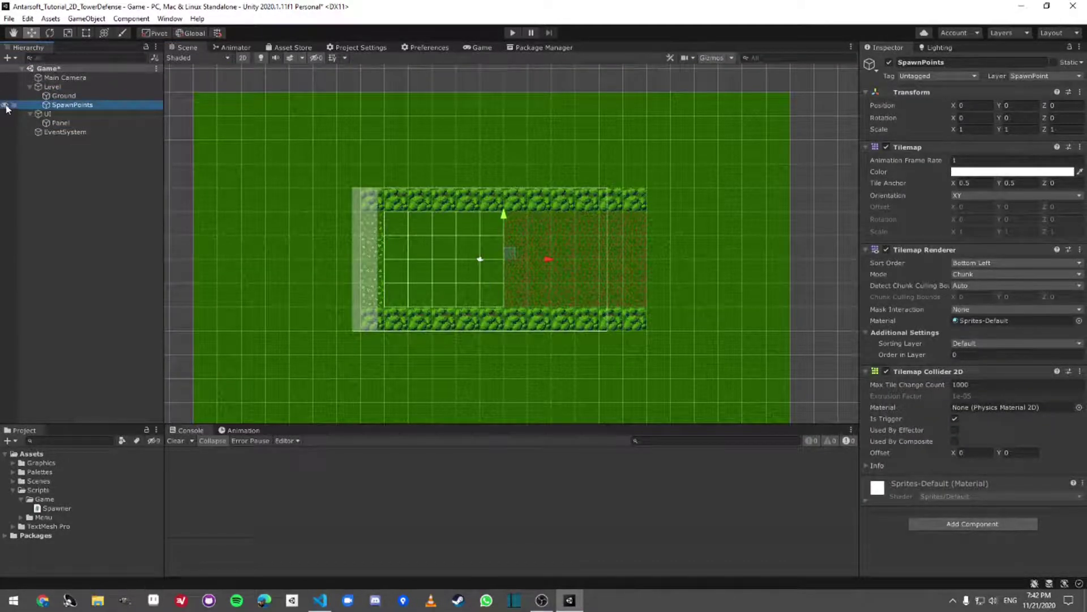
Set the Main Camera's X position to -0.7 and check how the panel lines up in the game view
key(Up)
key(Up)
key(Up)
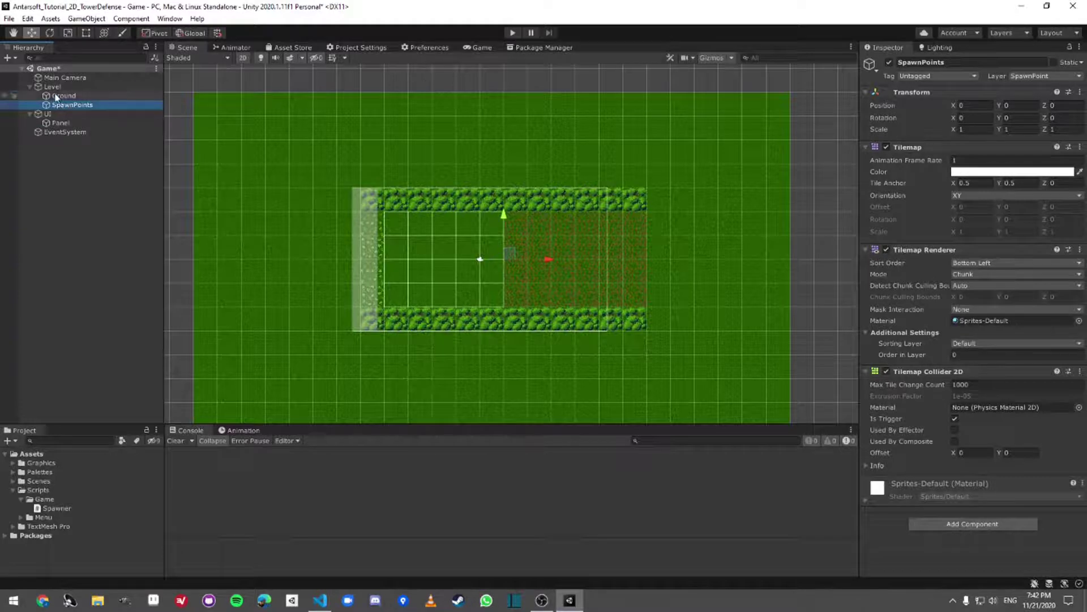
click(973, 106)
text(-.7)
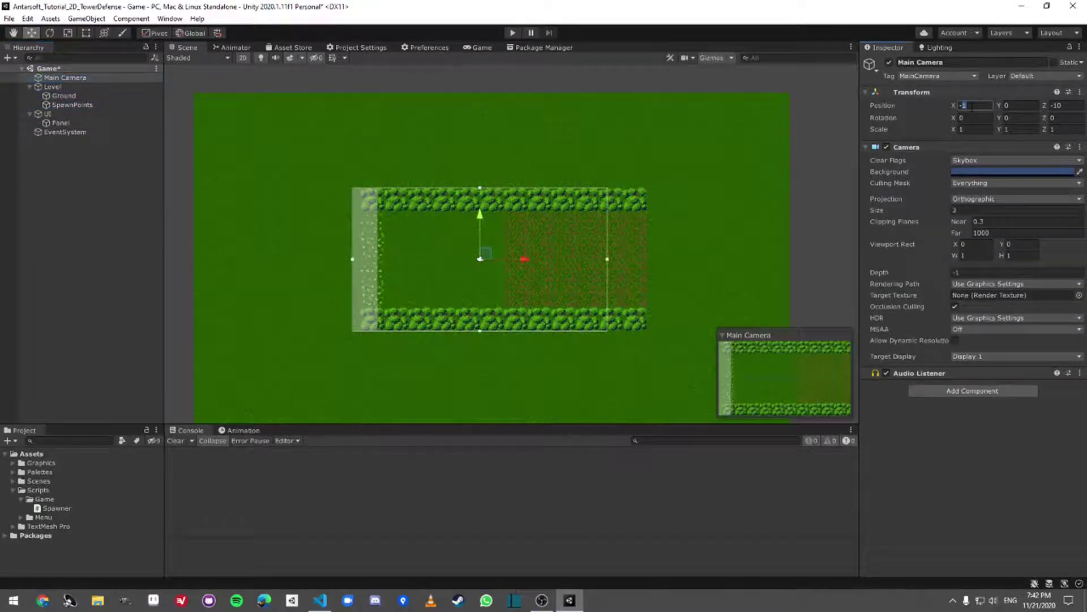
click(468, 50)
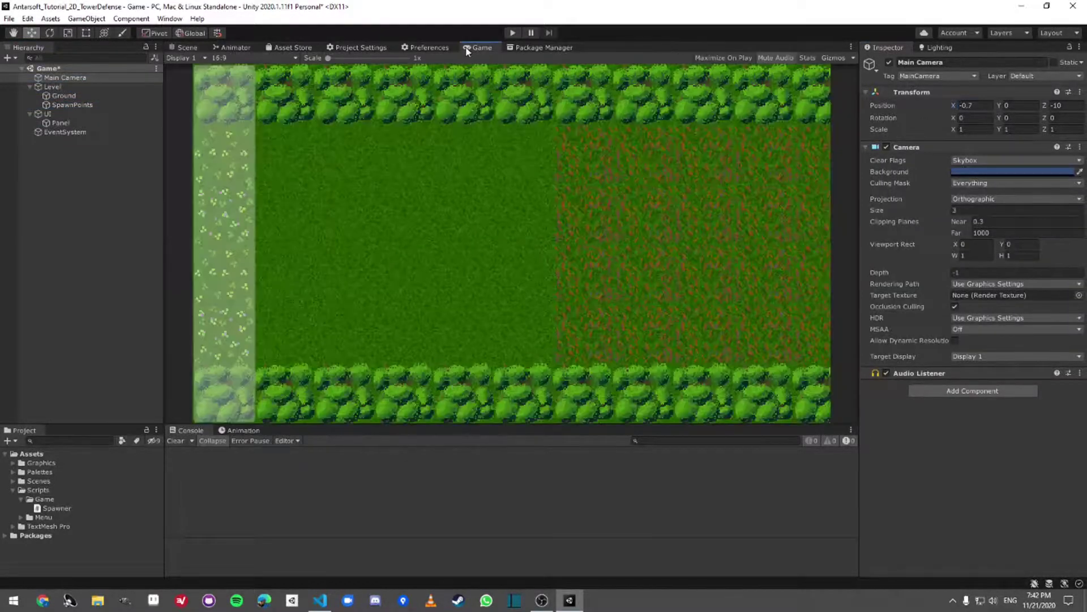
click(185, 48)
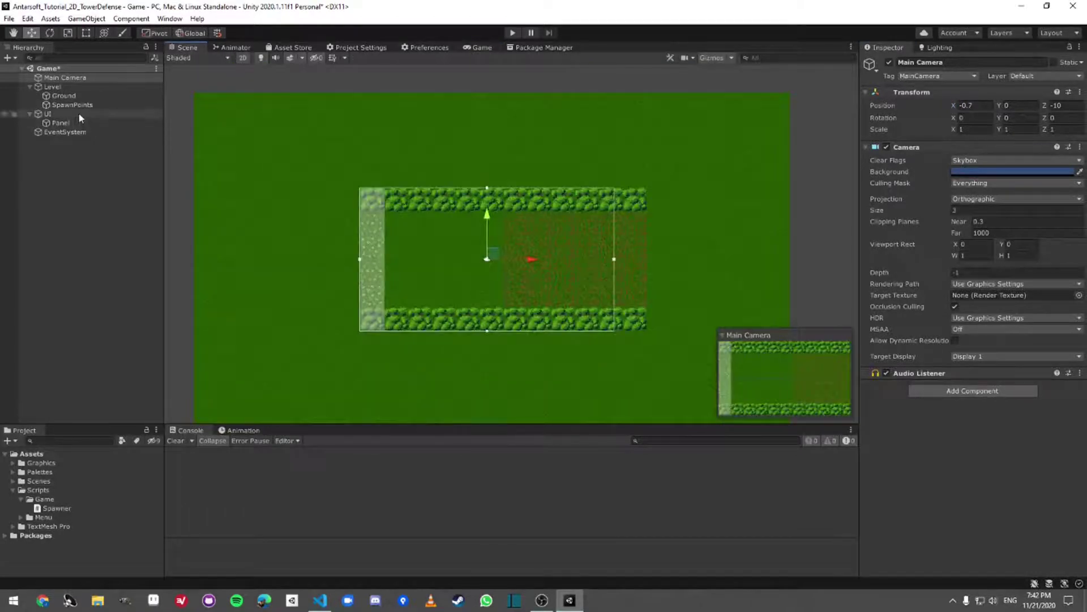
Rename the panel under UI to Towers
click(60, 123)
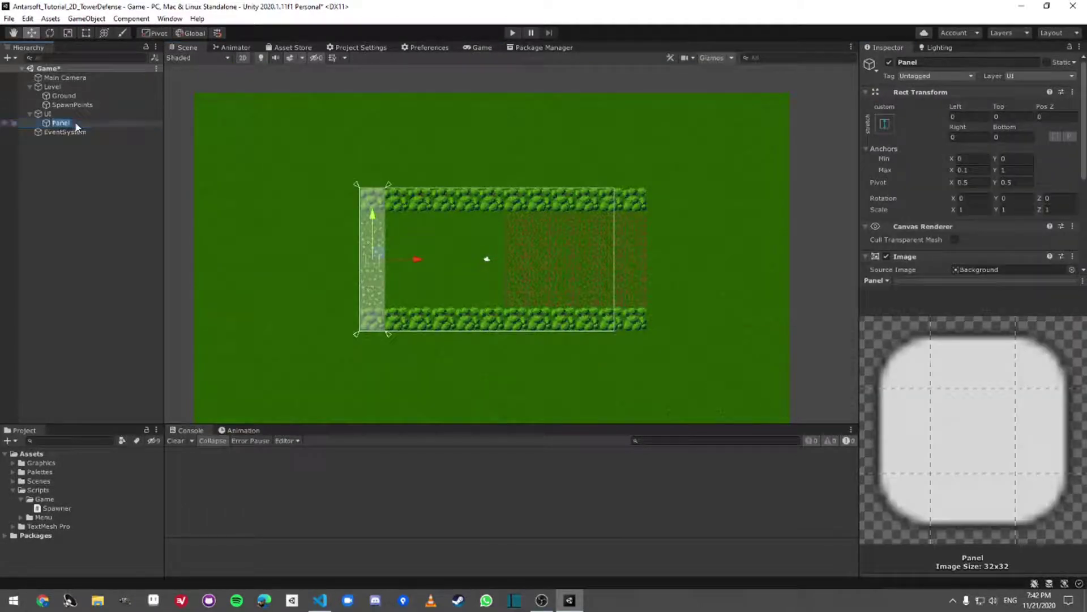
key(F2)
text(Towers)
key(Return)
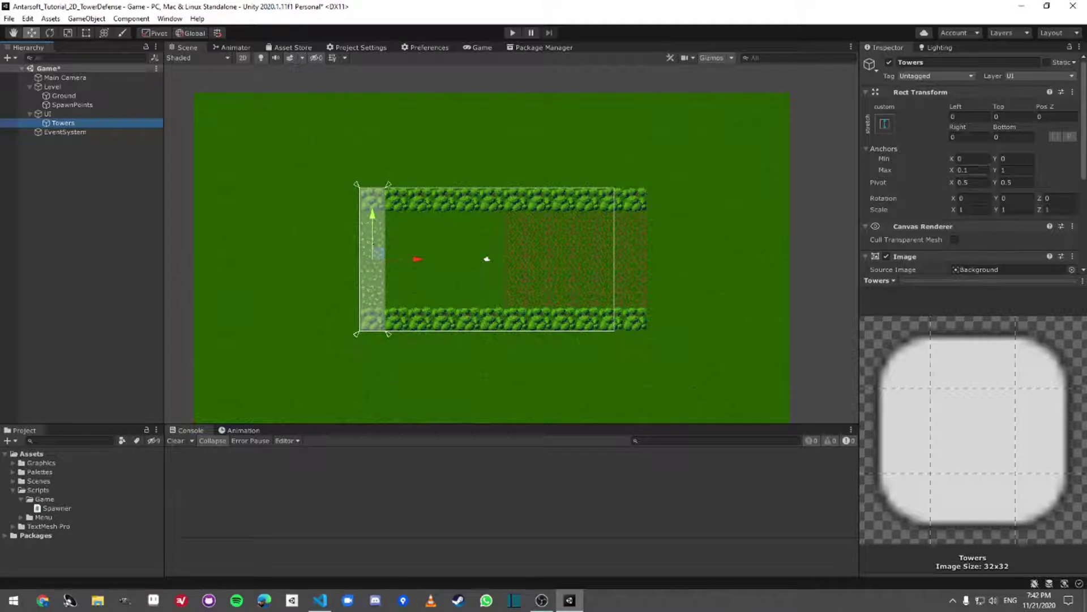
Set the Towers panel's anchor Max Y to 0.85 and its Top offset to 0
click(963, 170)
click(1002, 170)
text(.5)
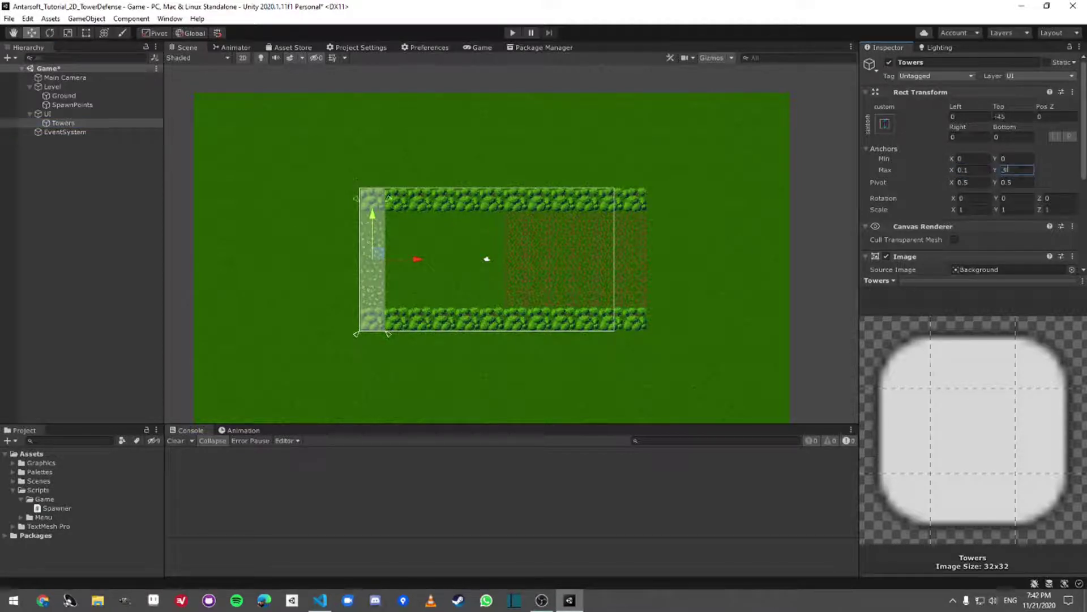
key(BackSpace)
text(85)
click(996, 116)
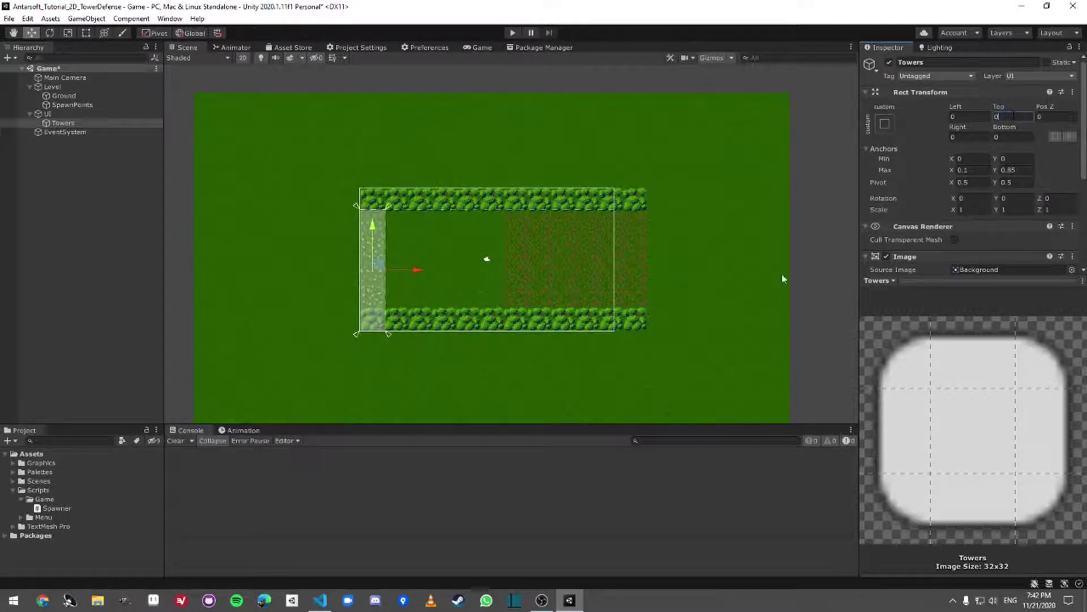
Add a UI Image as a child of the Towers panel
click(62, 123)
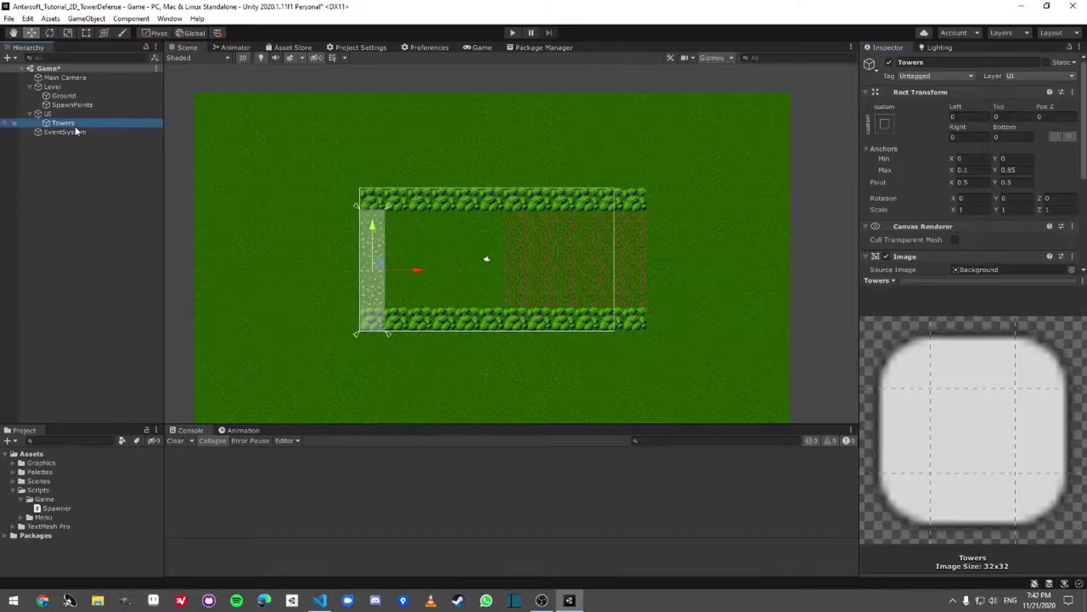
right_click(72, 124)
mouse_move(138, 334)
click(198, 358)
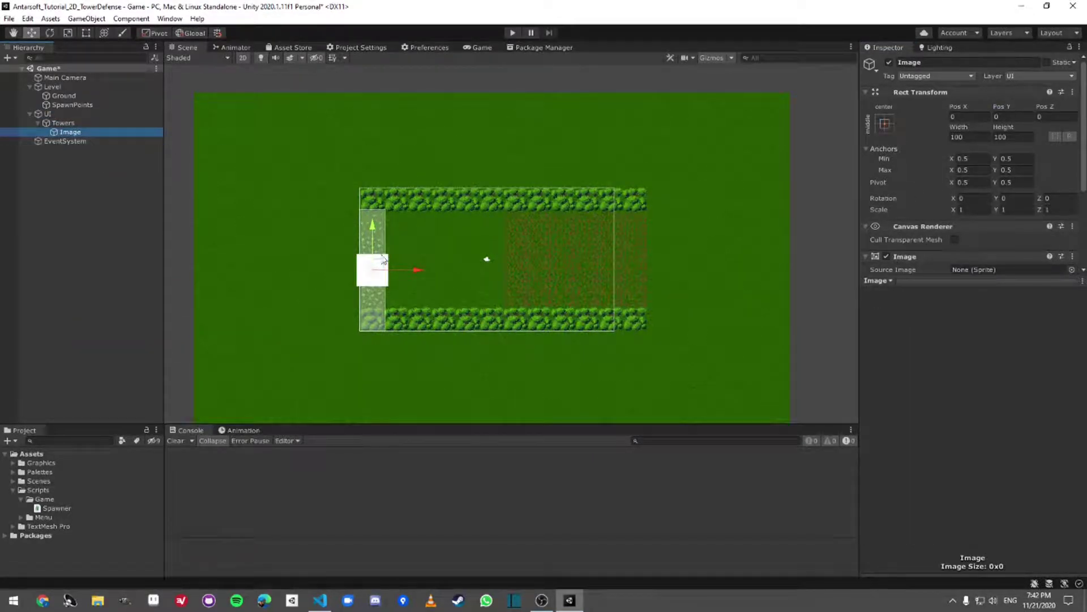
Try duplicating the image twice and moving a copy down the panel, then delete both copies
key(ctrl+d)
key(ctrl+d)
drag(372, 237, 372, 286)
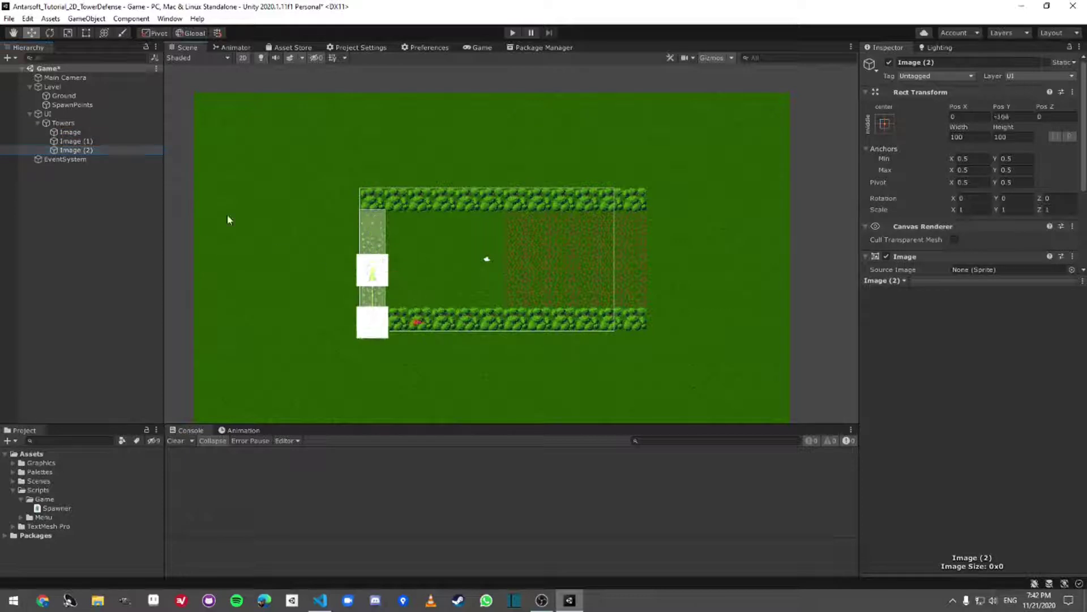
key(Delete)
click(91, 141)
key(Delete)
Rename the remaining image under Towers to Tower1
click(94, 132)
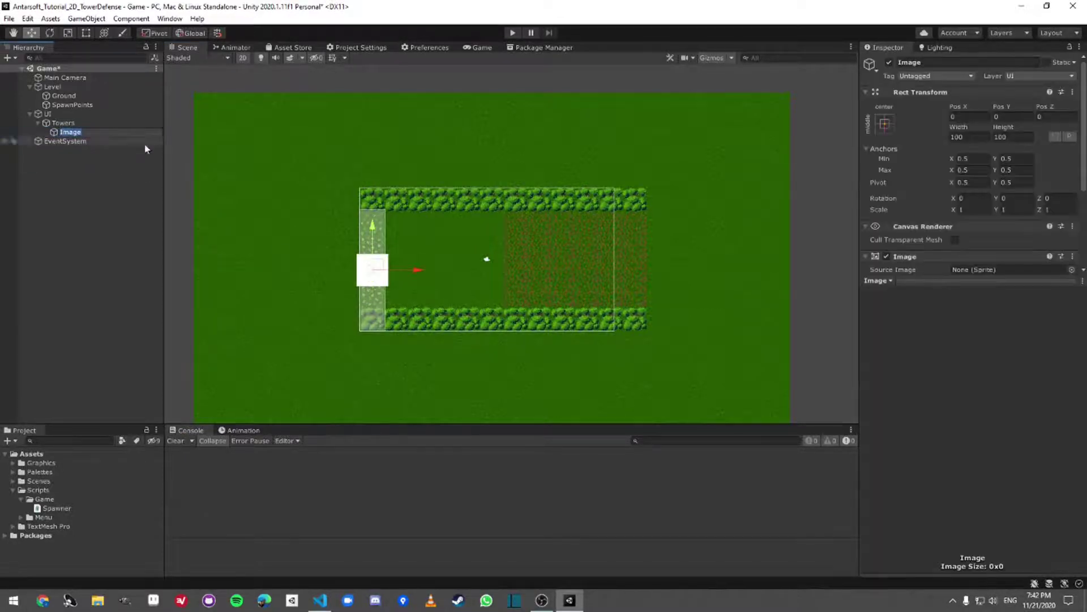
text(Tower1)
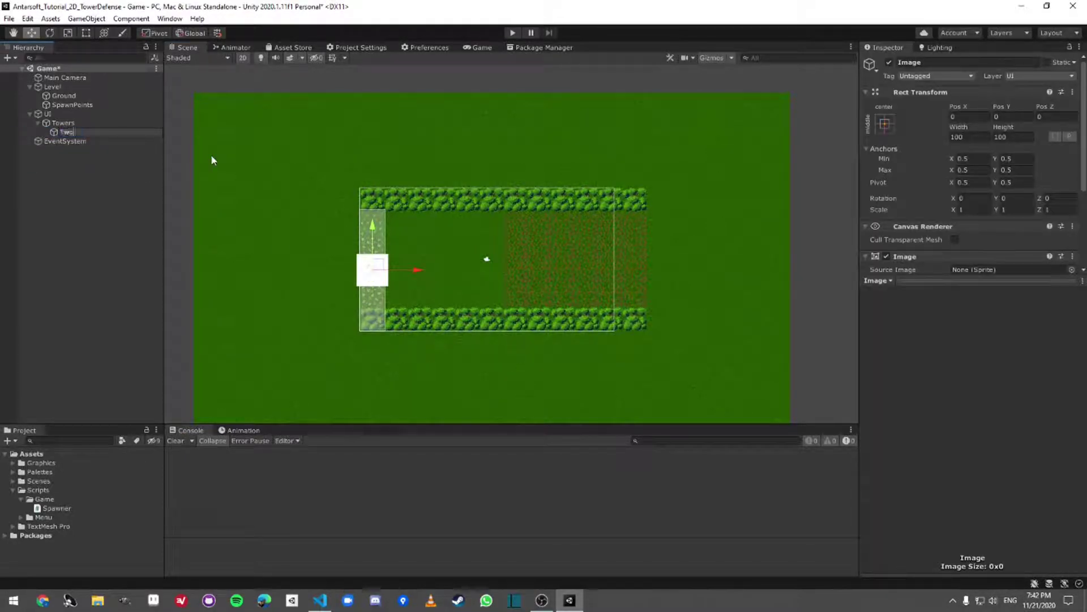
key(Return)
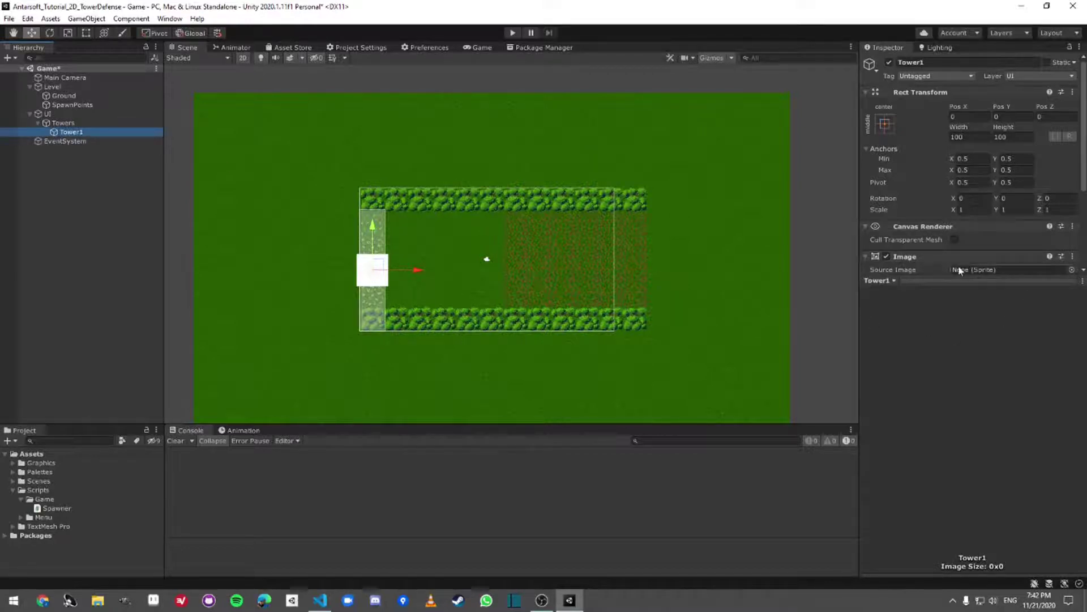
Try adding a Button component to Tower1, then undo the addition
click(936, 386)
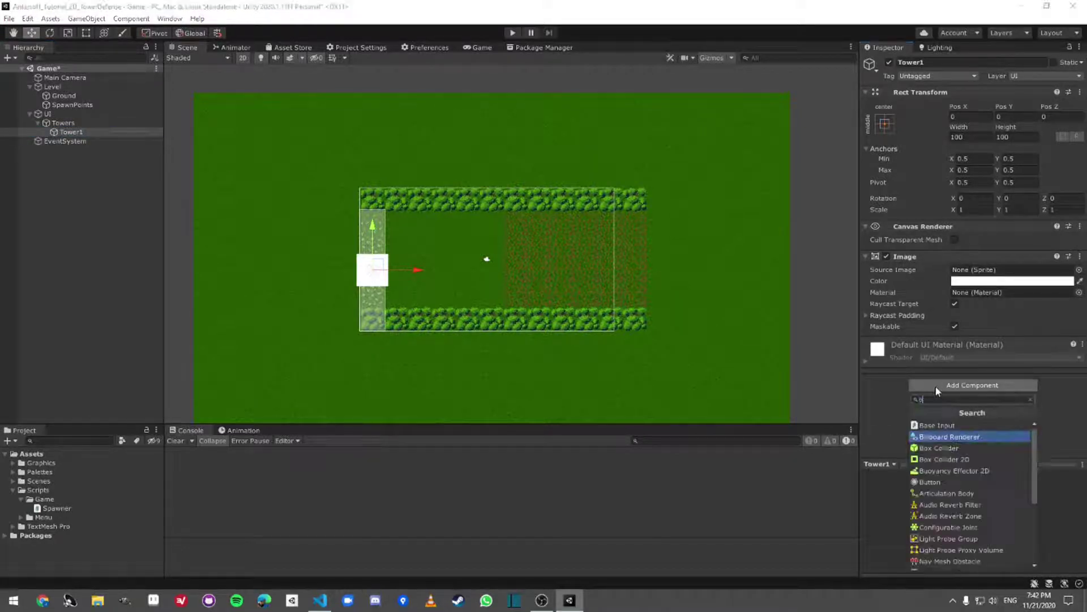
key(Up)
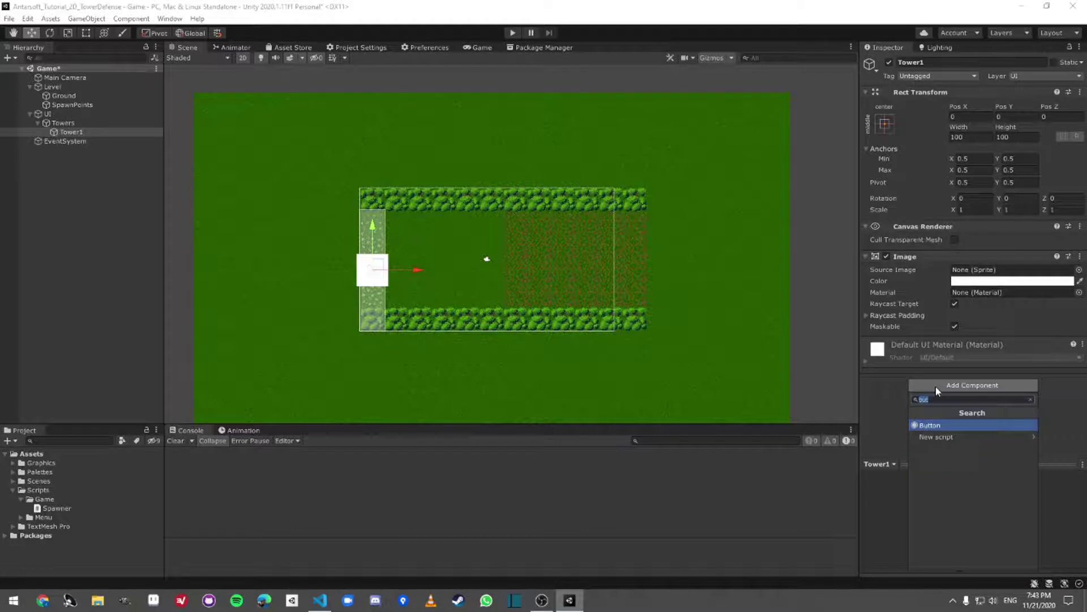
key(Return)
key(ctrl+z)
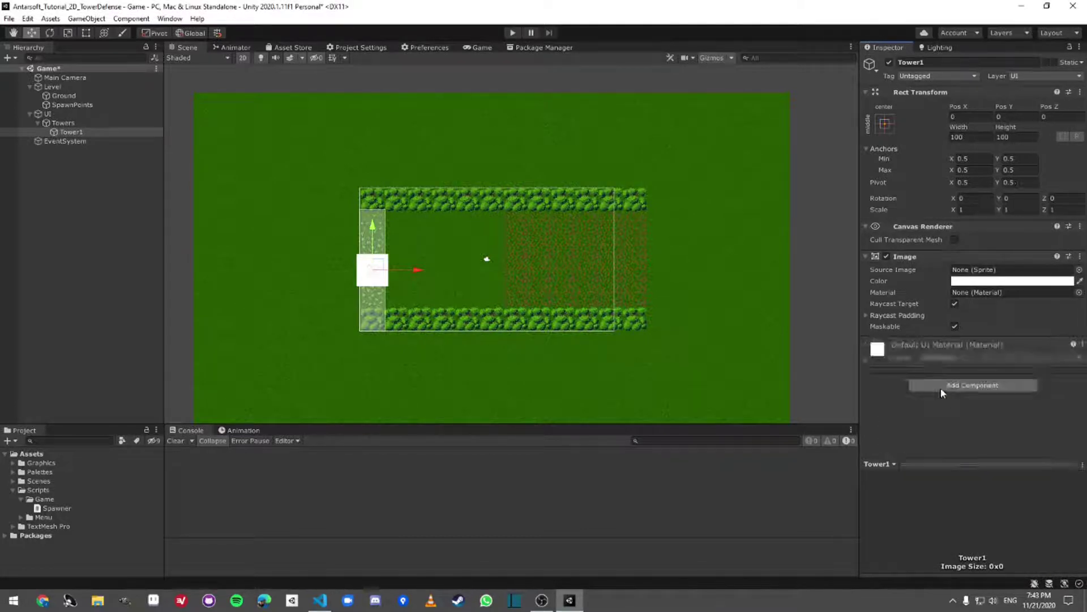
Try adding an Event Trigger component to Tower1, then remove that component
click(941, 387)
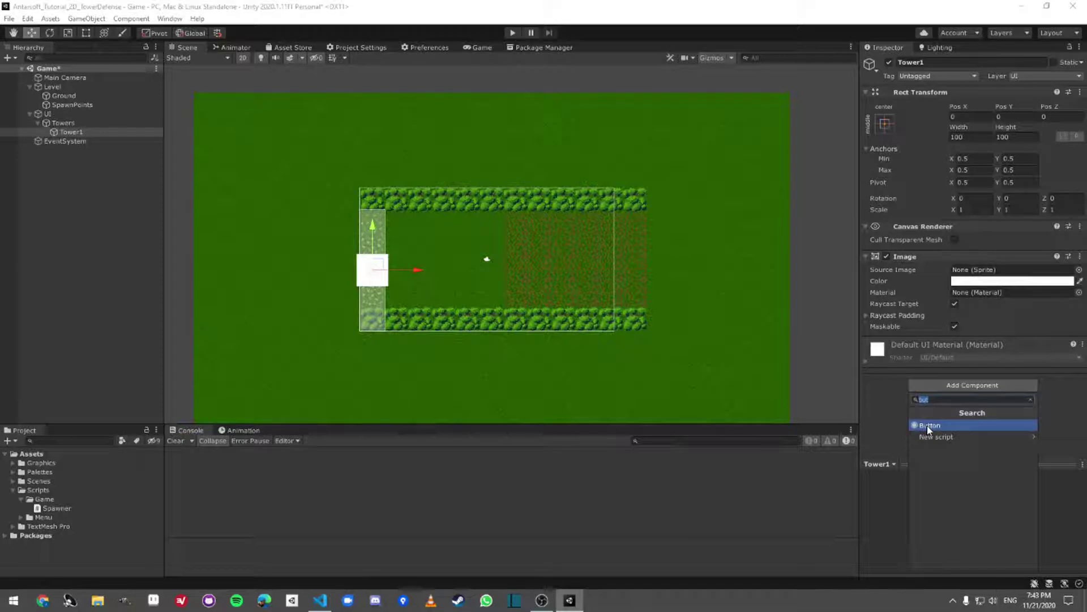
text(event)
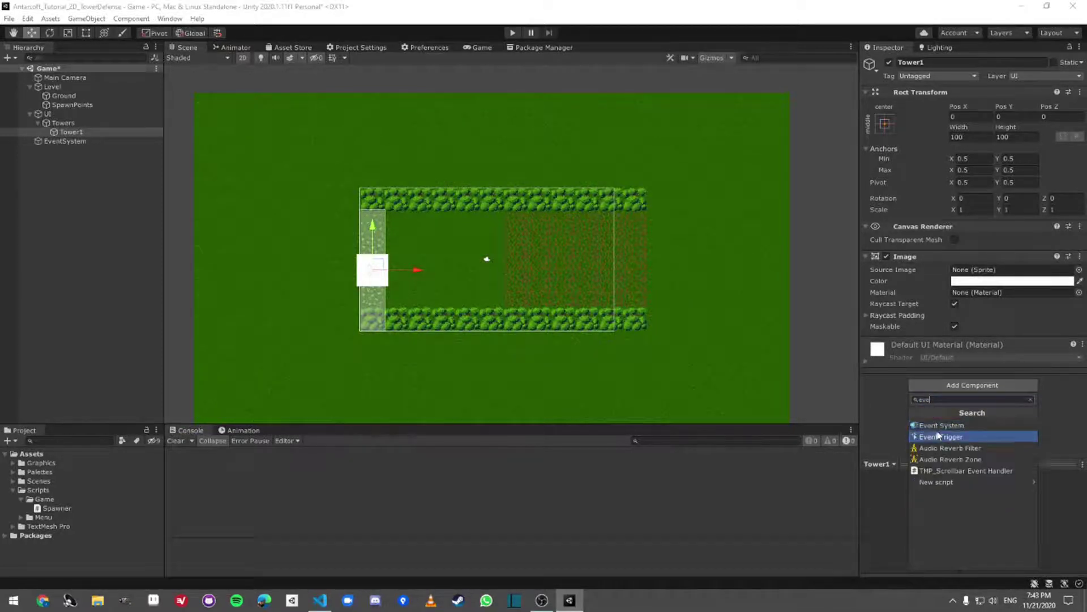
click(939, 437)
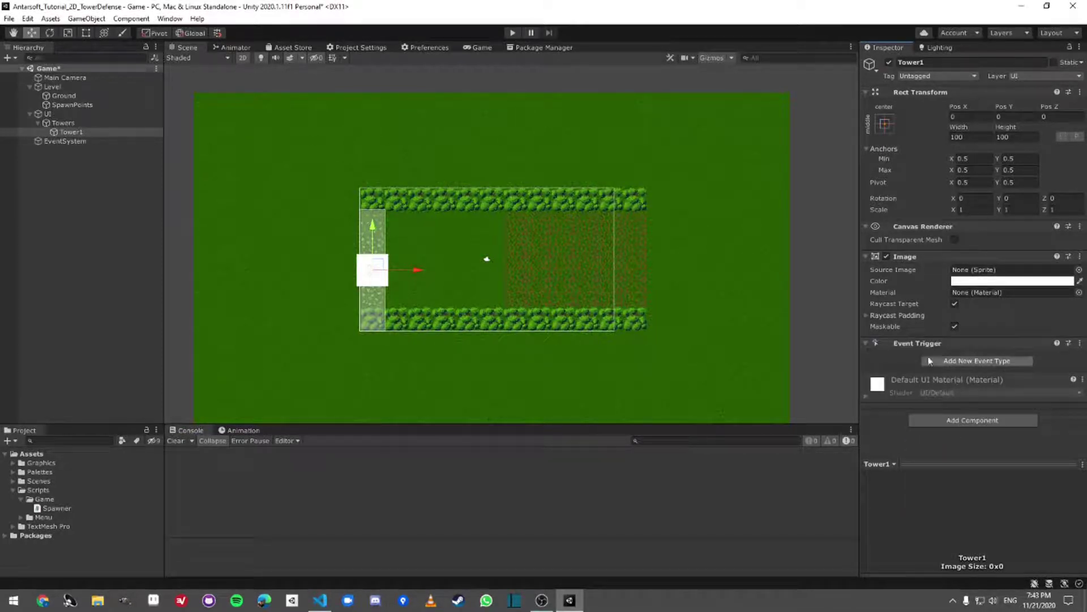
click(955, 304)
right_click(938, 350)
click(955, 369)
Add a Button component to Tower1
click(963, 385)
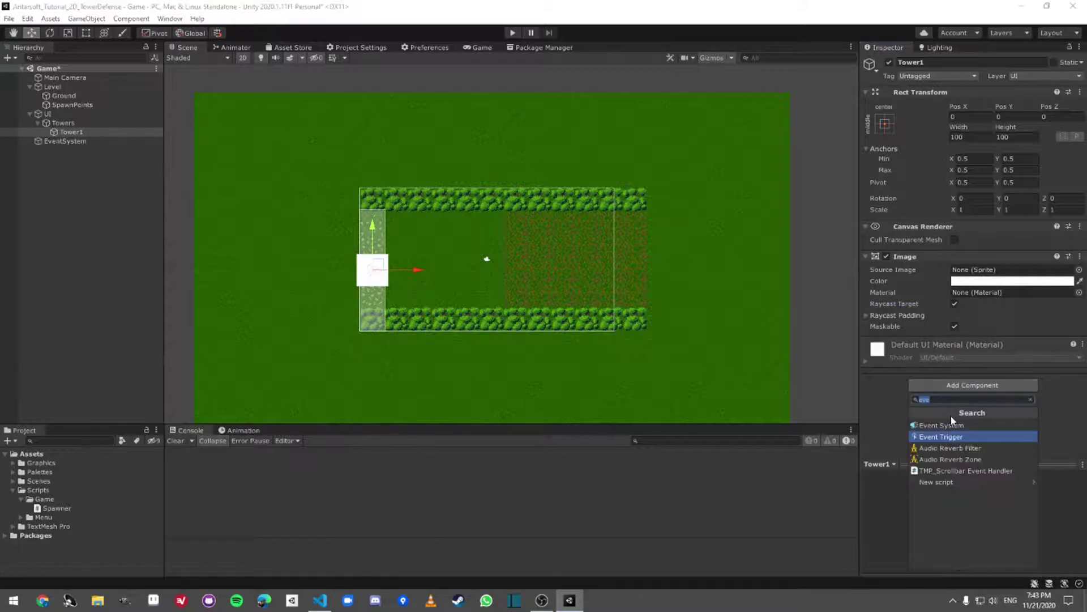
text(button)
click(944, 424)
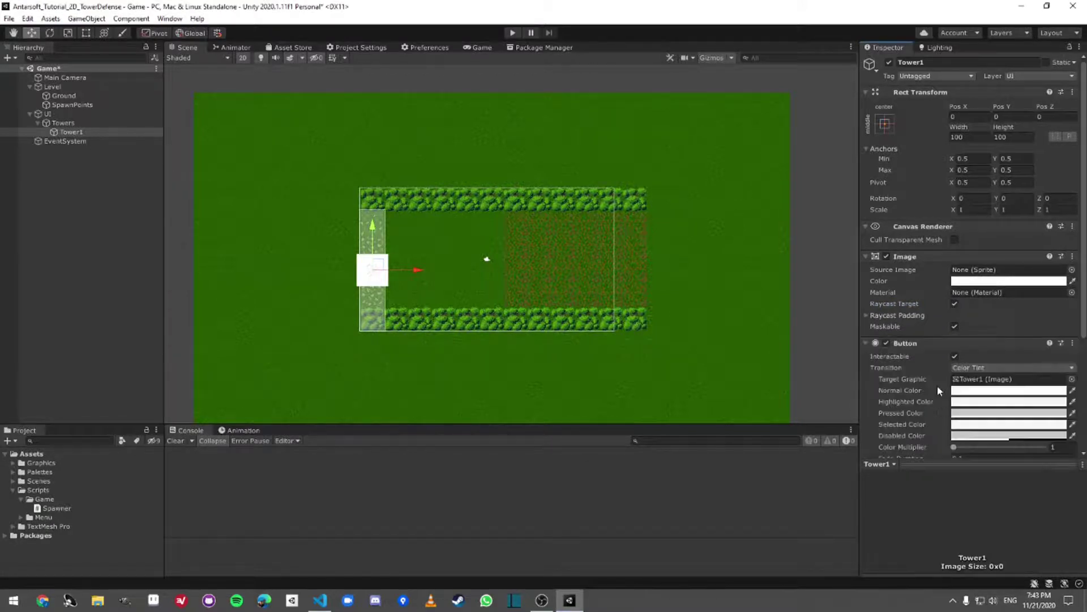
Set the alpha of Tower1's button Disabled Color to 0.4, previewing it by switching Interactable off and back on
scroll(938, 389, down, 5)
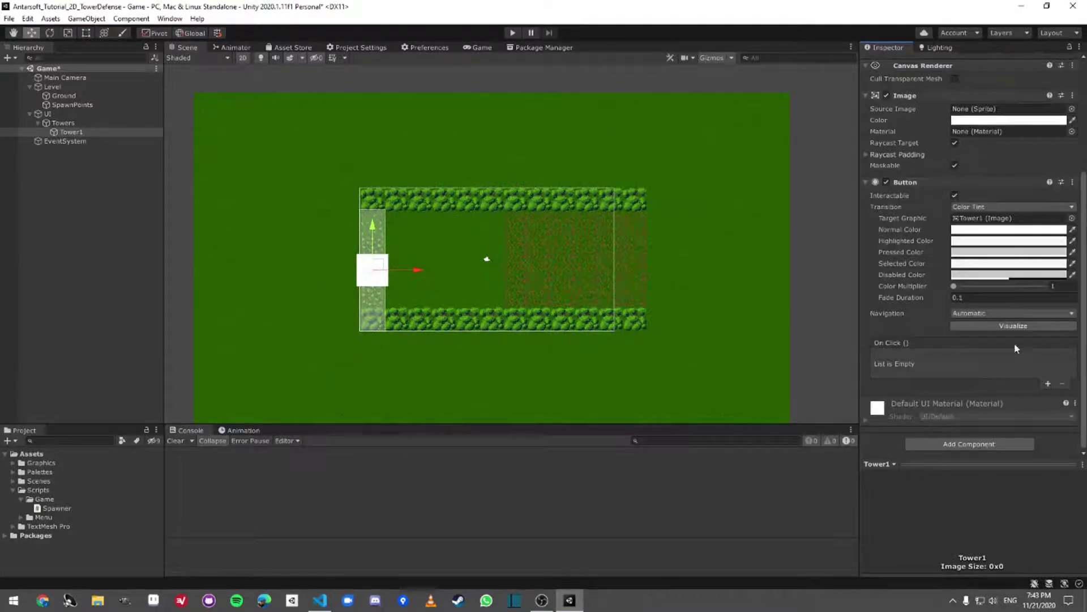
scroll(974, 289, up, 3)
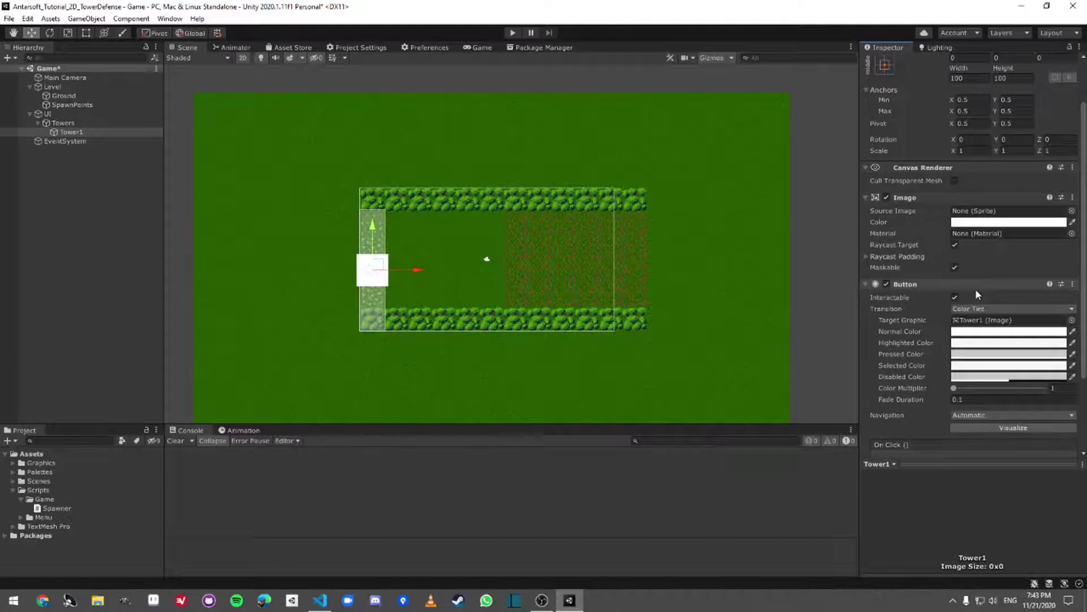
click(975, 379)
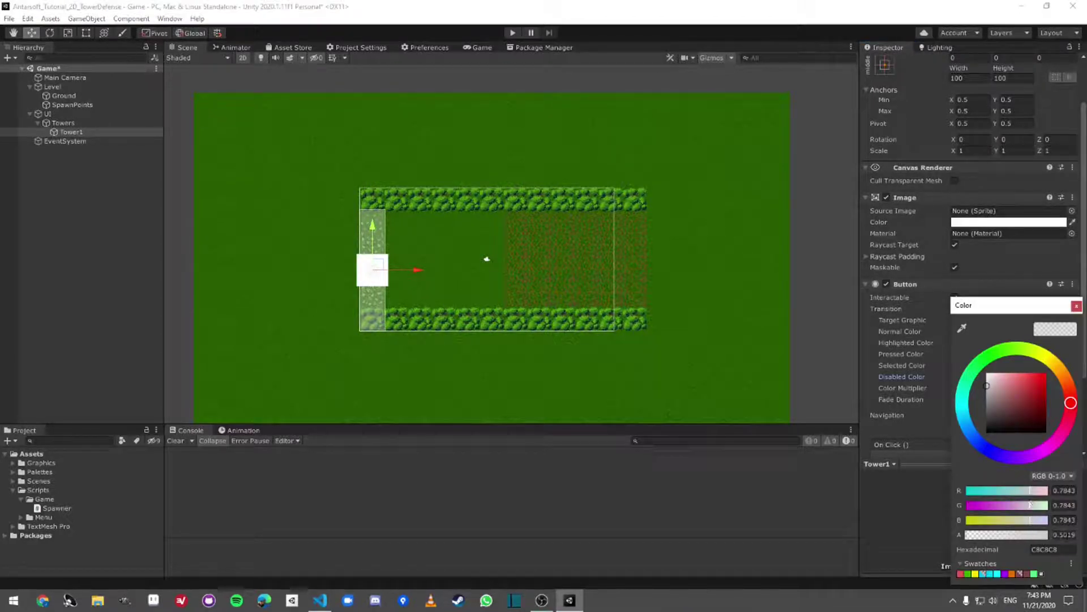
click(1078, 308)
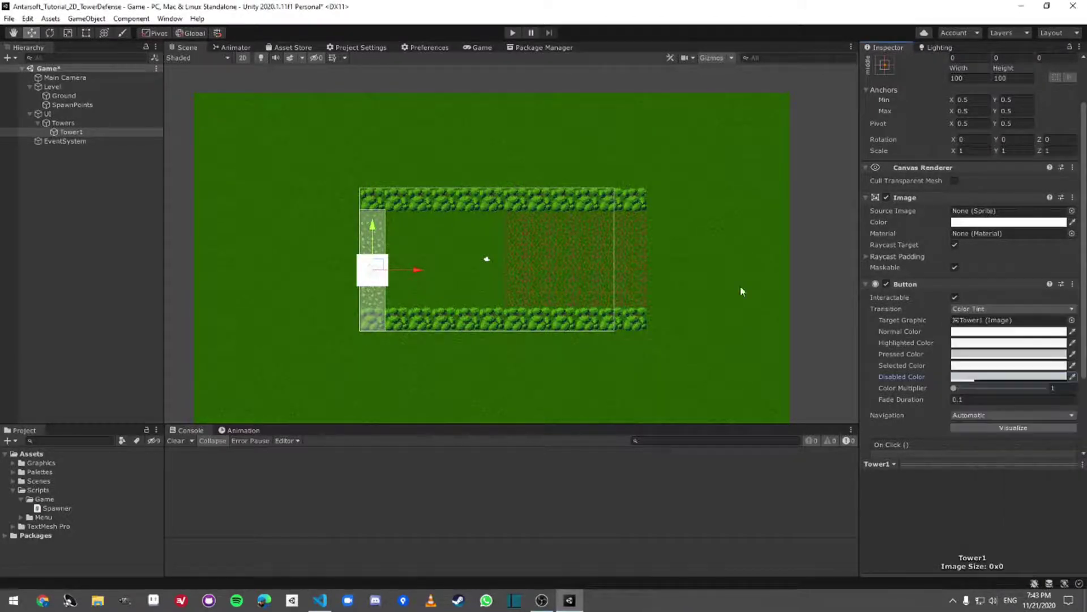
click(956, 298)
click(956, 298)
click(1009, 376)
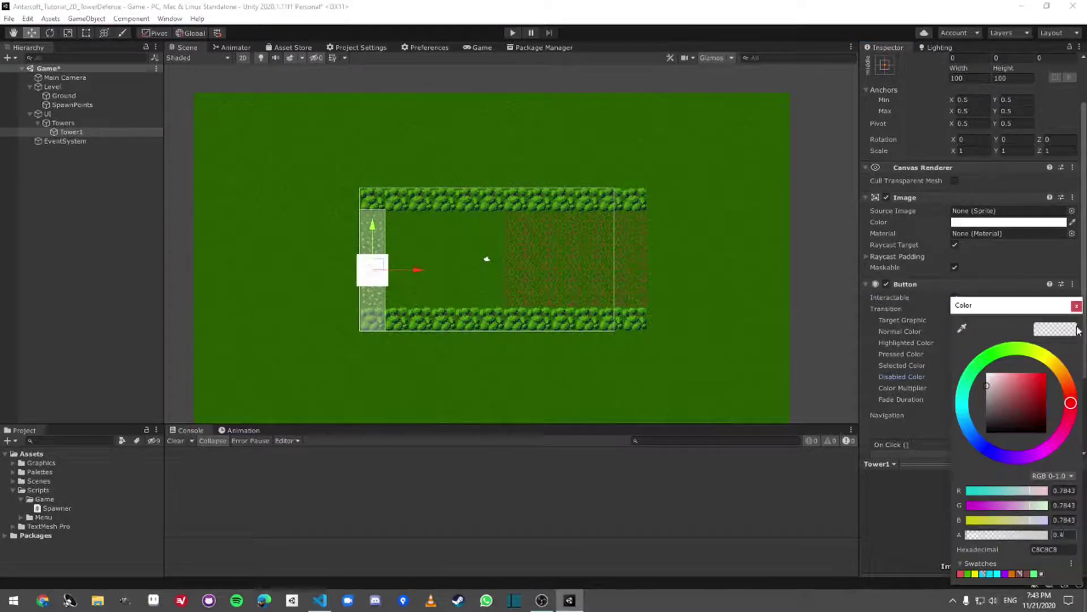
click(1076, 306)
click(955, 298)
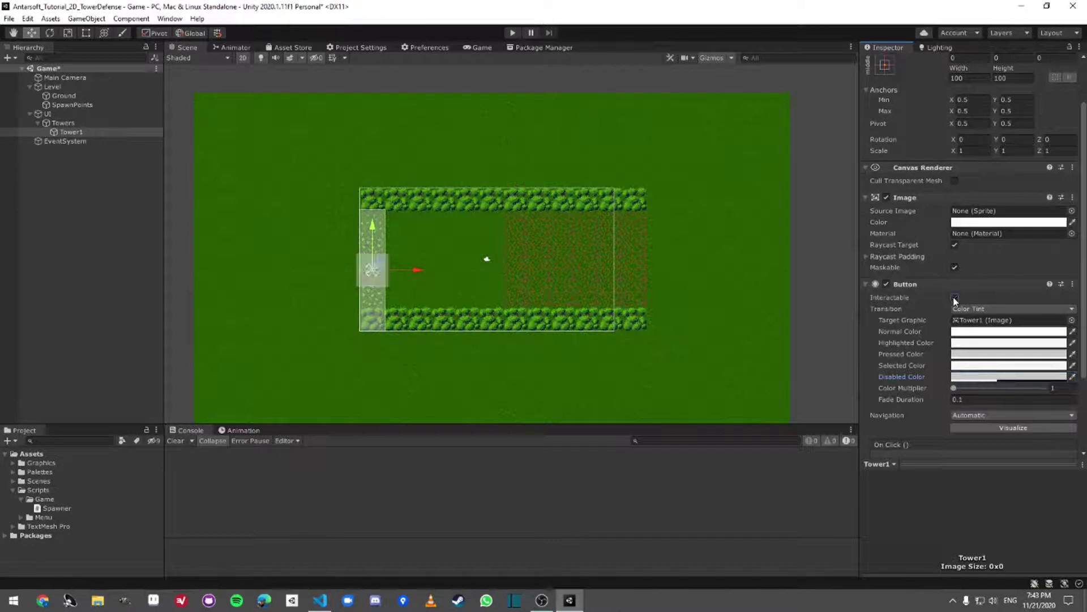
click(955, 297)
Duplicate Tower1 under the Towers panel and rename the copy to Tower2
click(70, 132)
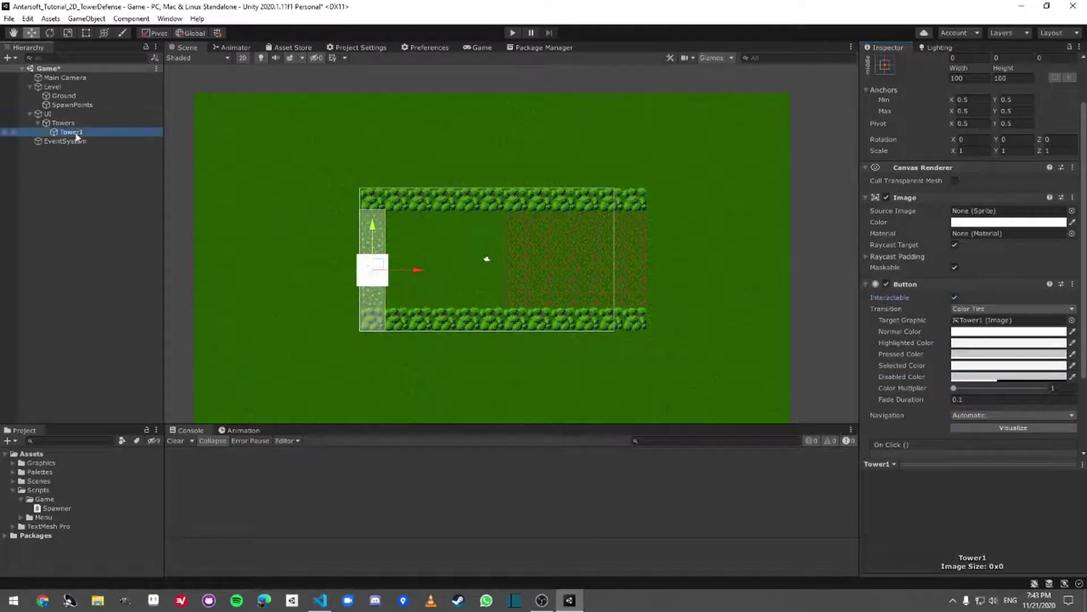
key(ctrl+d)
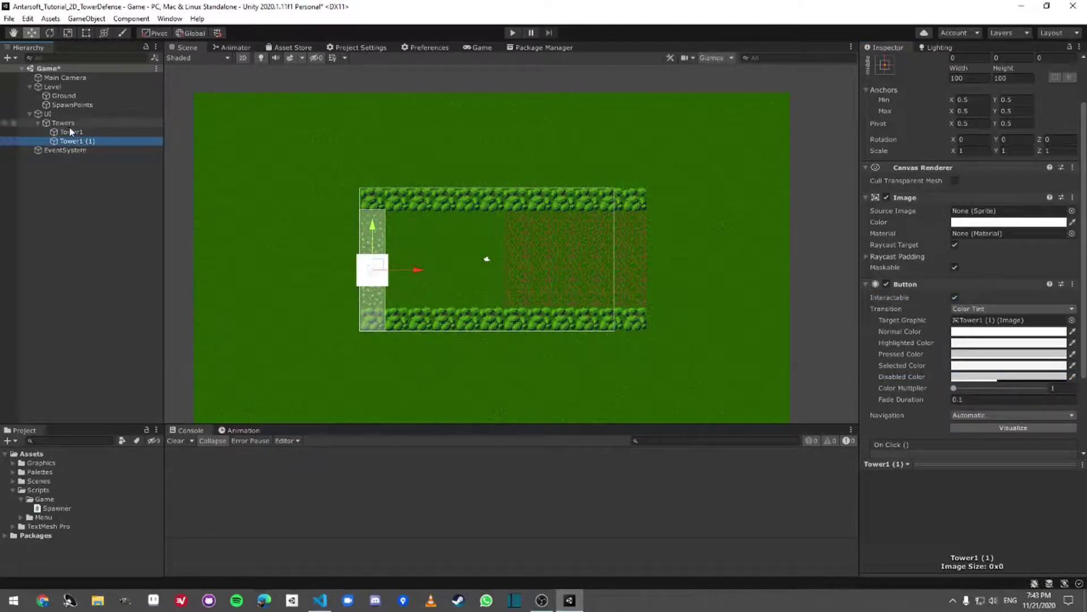
click(63, 123)
click(68, 142)
key(F2)
text(T)
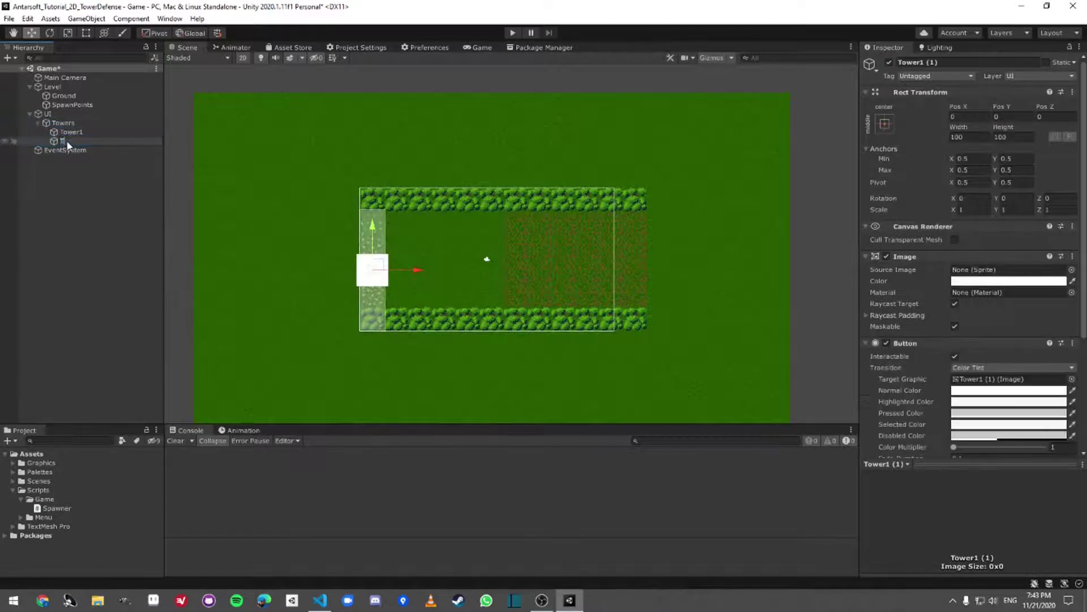
text(ower2)
key(Return)
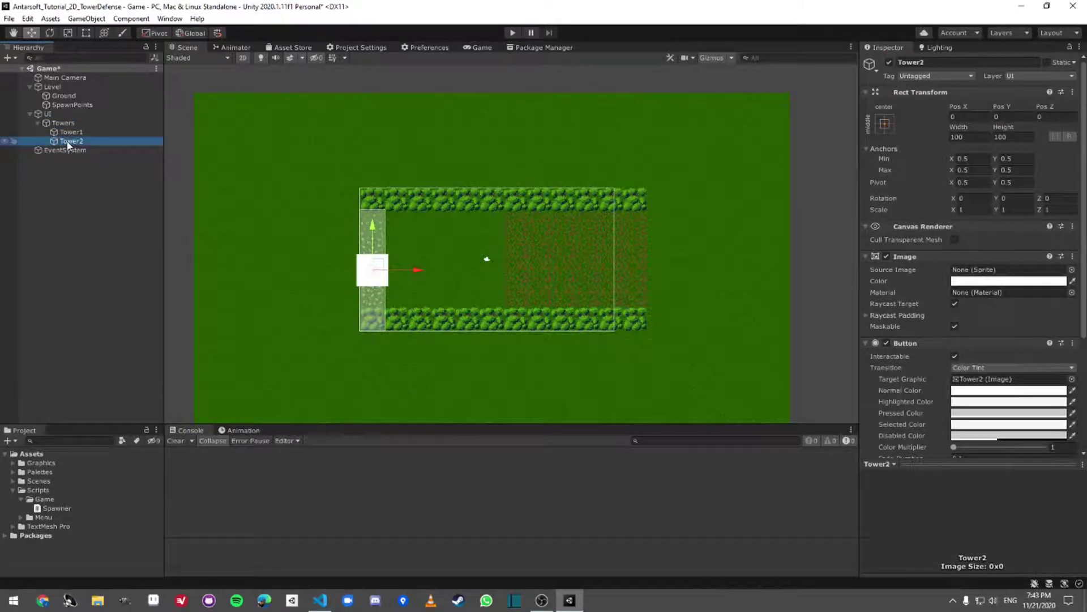
Move Tower1 up within the Towers panel to a Pos Y of about 130
click(63, 123)
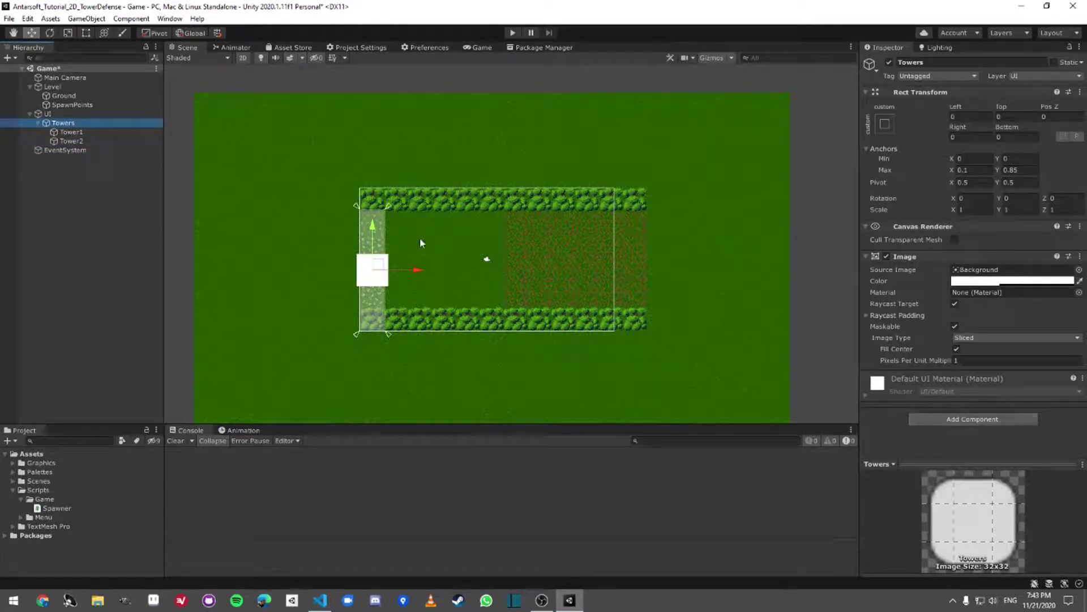
key(Down)
drag(378, 237, 254, 196)
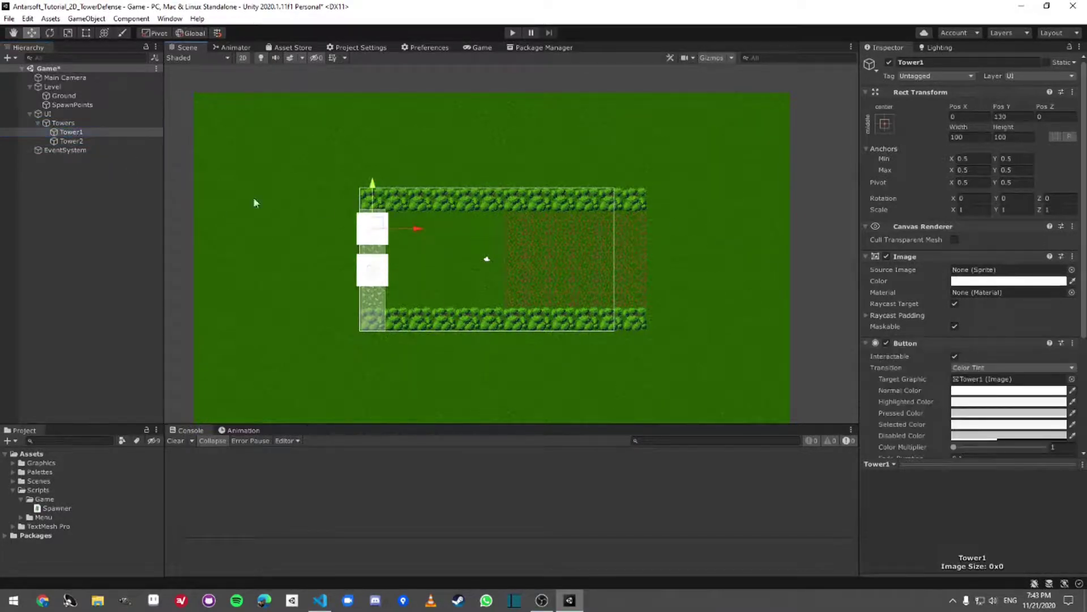
Add a Vertical Layout Group to the Towers panel with its Child Alignment set to Upper Center
click(16, 124)
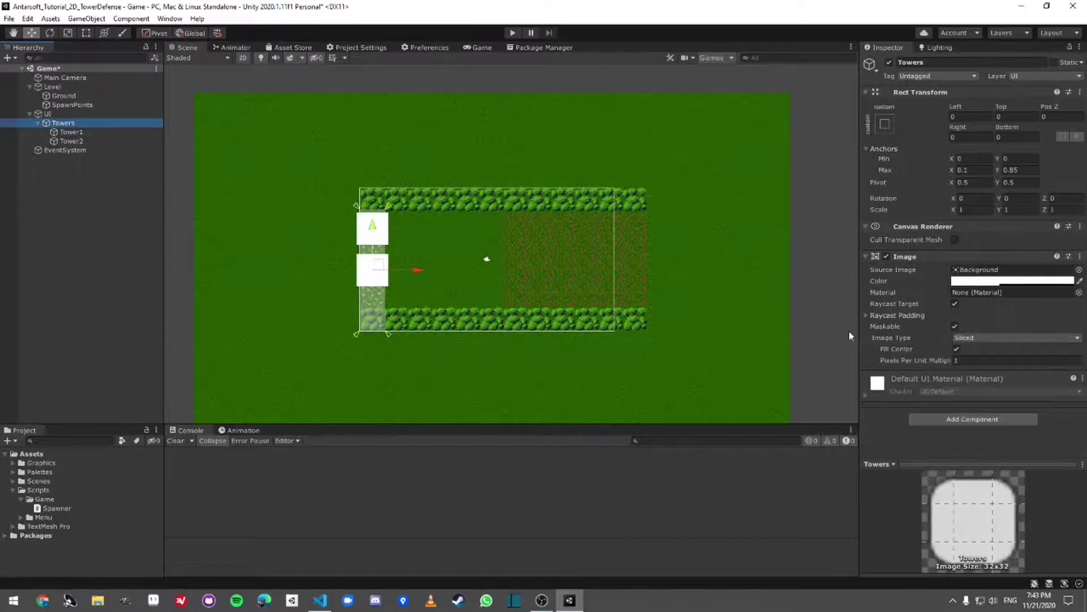
click(971, 417)
text(bes)
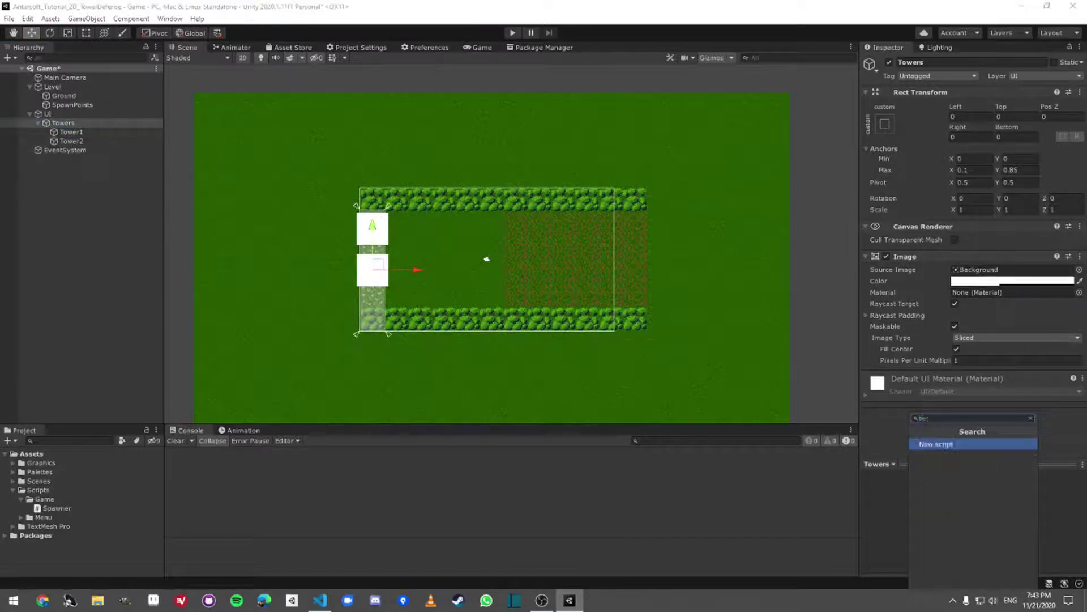
key(BackSpace)
key(BackSpace)
key(BackSpace)
text(ver)
key(Return)
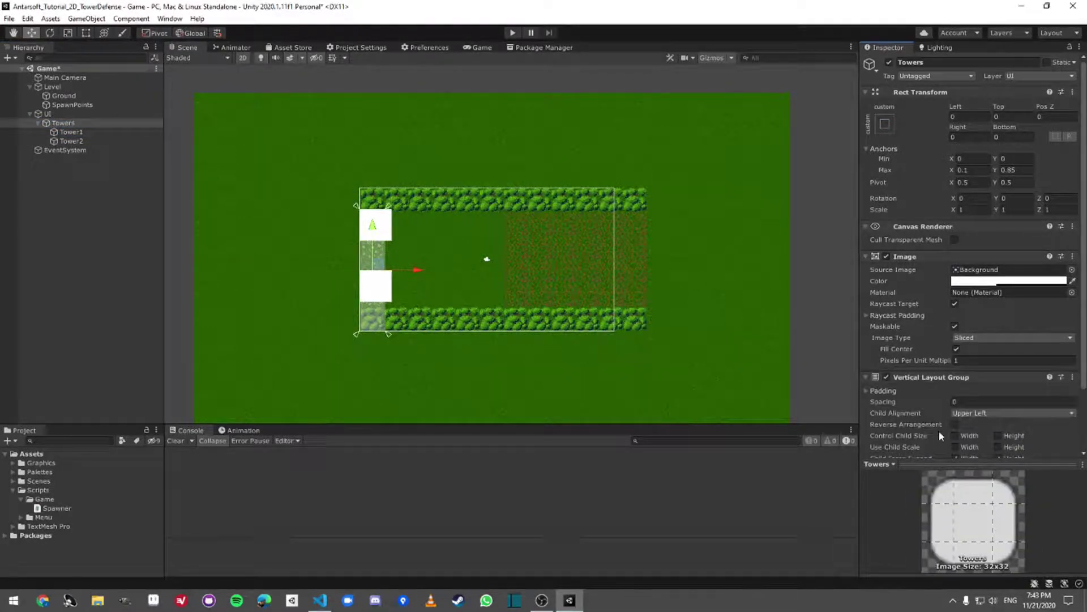
click(989, 412)
click(986, 433)
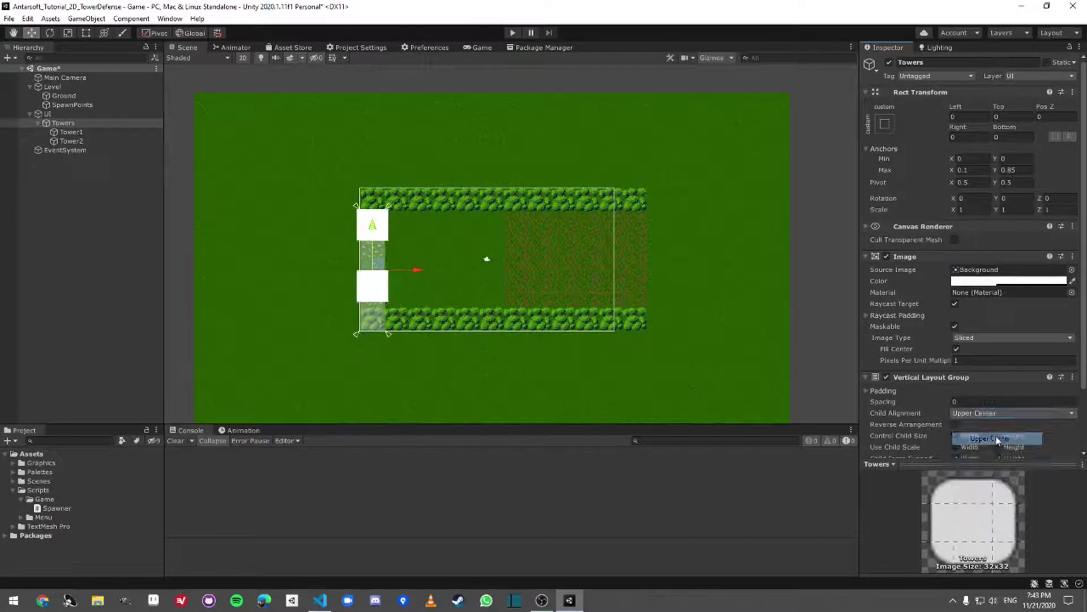
Enable Control Child Size for Width and disable Child Force Expand for Height in the Towers layout group
scroll(979, 422, down, 3)
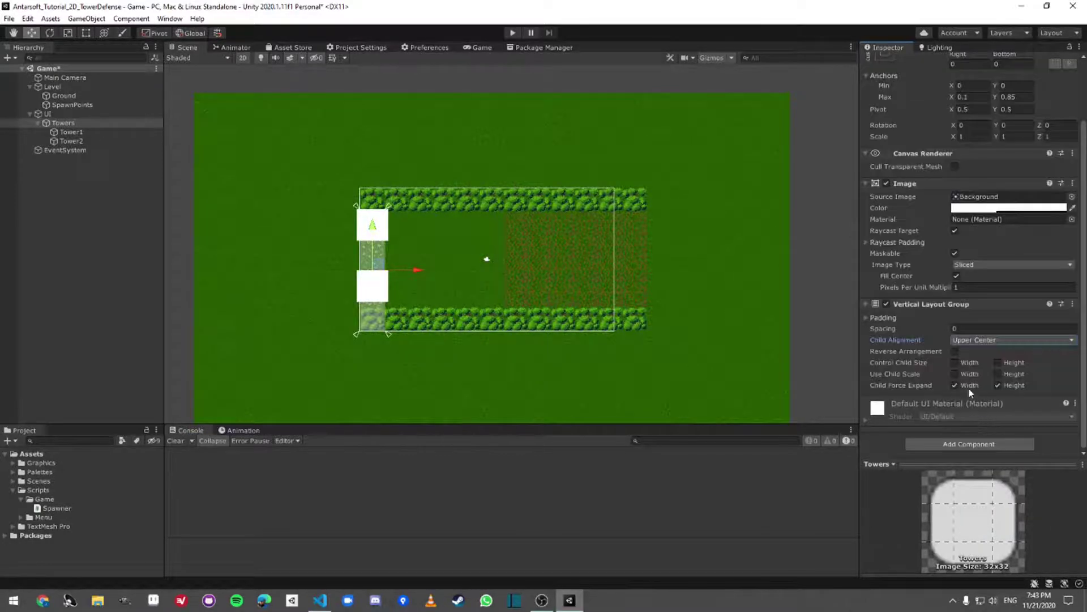
click(955, 375)
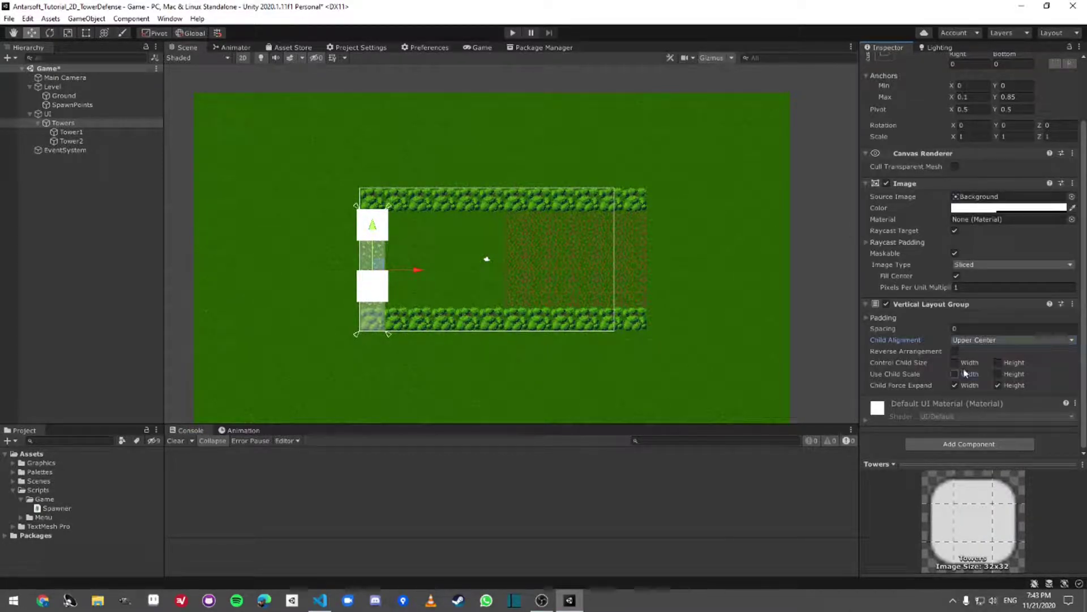
click(965, 373)
click(965, 366)
click(998, 385)
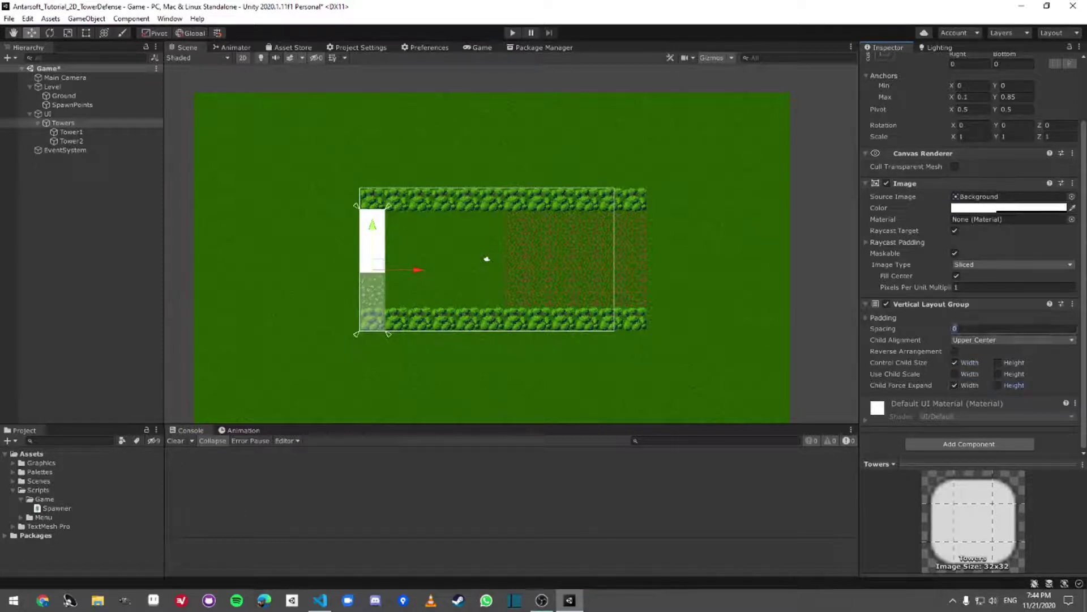
Set the Spacing of the Towers panel's Vertical Layout Group to 10
text(2)
click(983, 340)
click(983, 339)
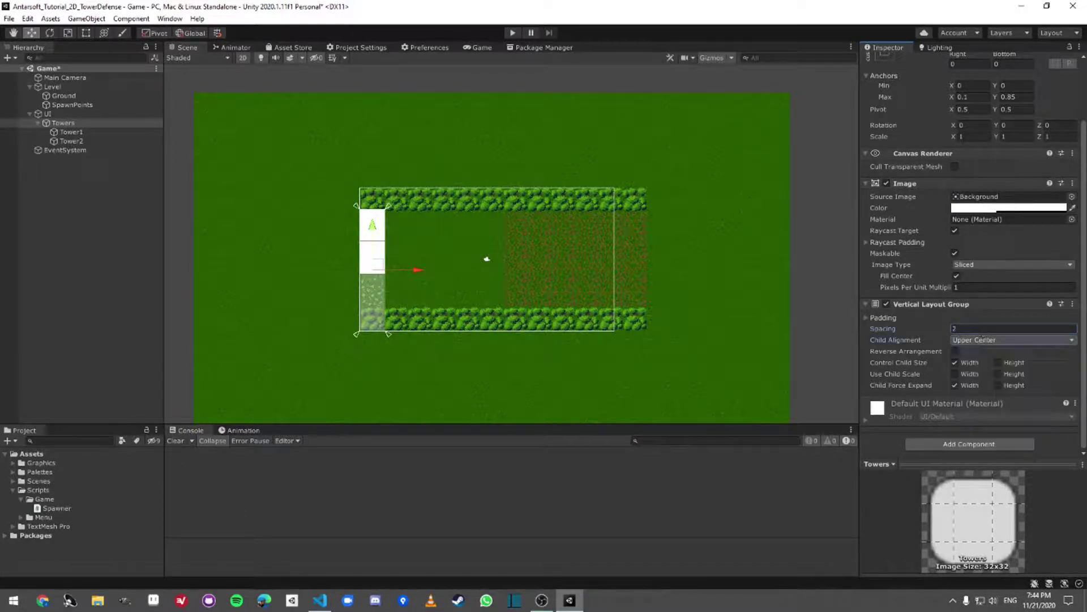
text(10)
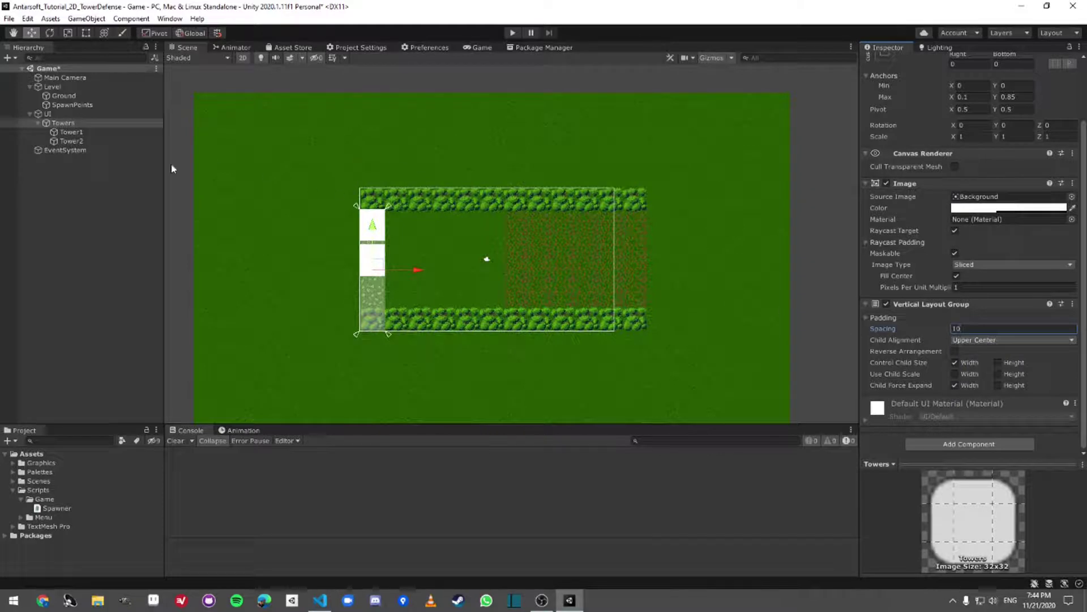
Browse the available sprites for Tower1's Source Image
click(72, 132)
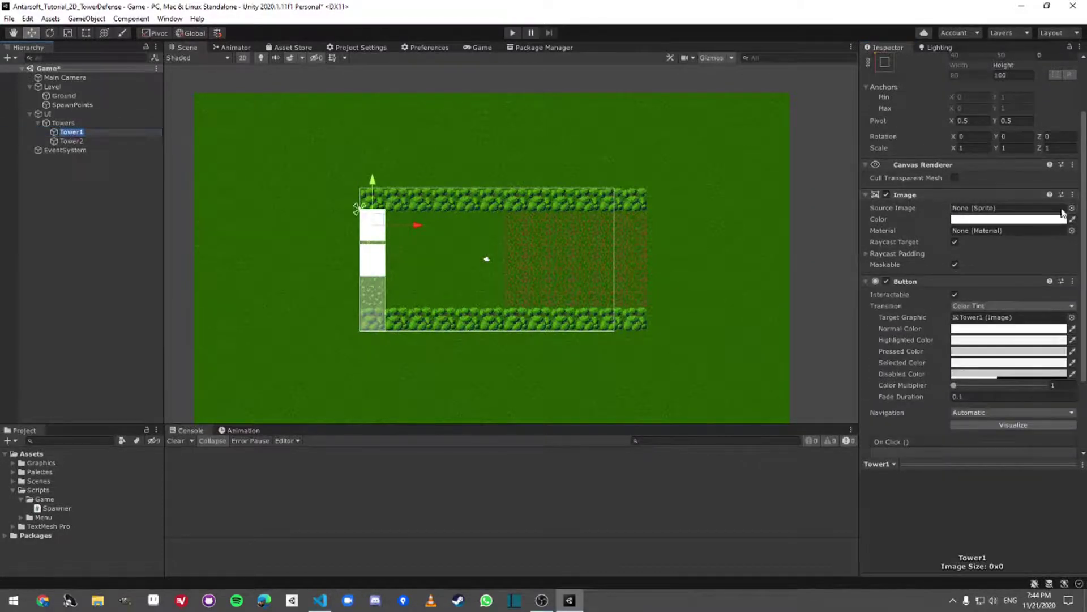
click(1072, 208)
scroll(848, 340, down, 10)
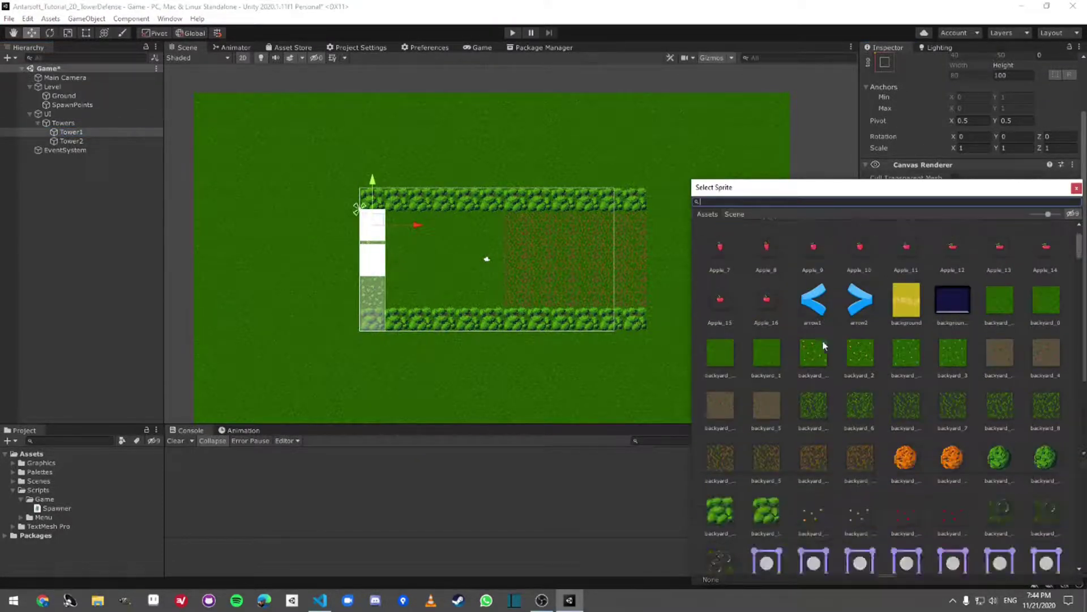
scroll(831, 371, down, 10)
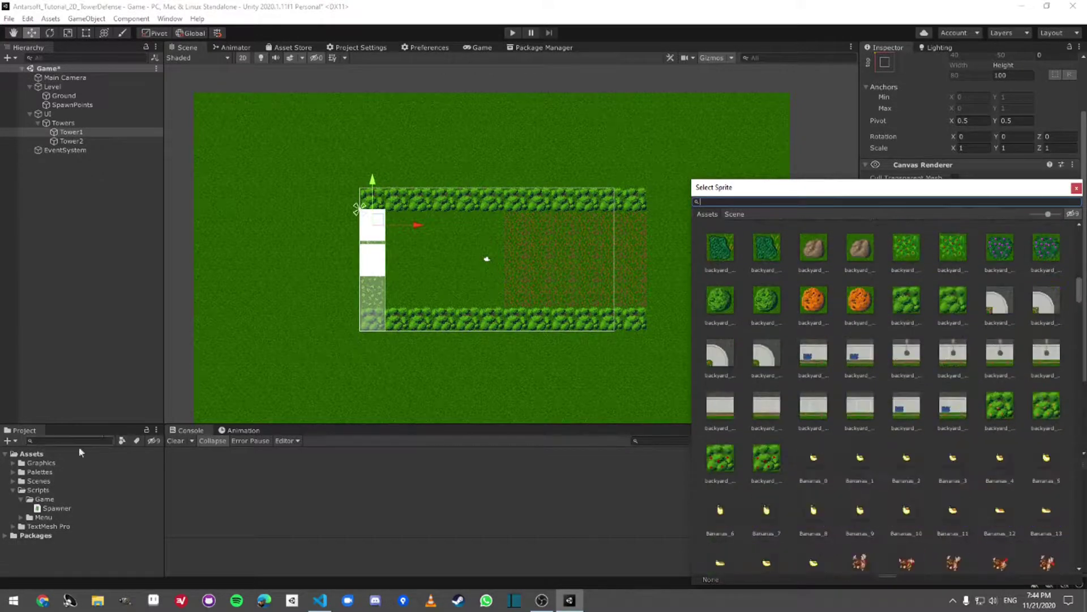
Look through the Backyard - Free and Blue Cartoon UI graphics folders for tower sprites
click(48, 489)
key(Up)
key(Up)
key(Up)
key(Right)
key(Down)
key(Down)
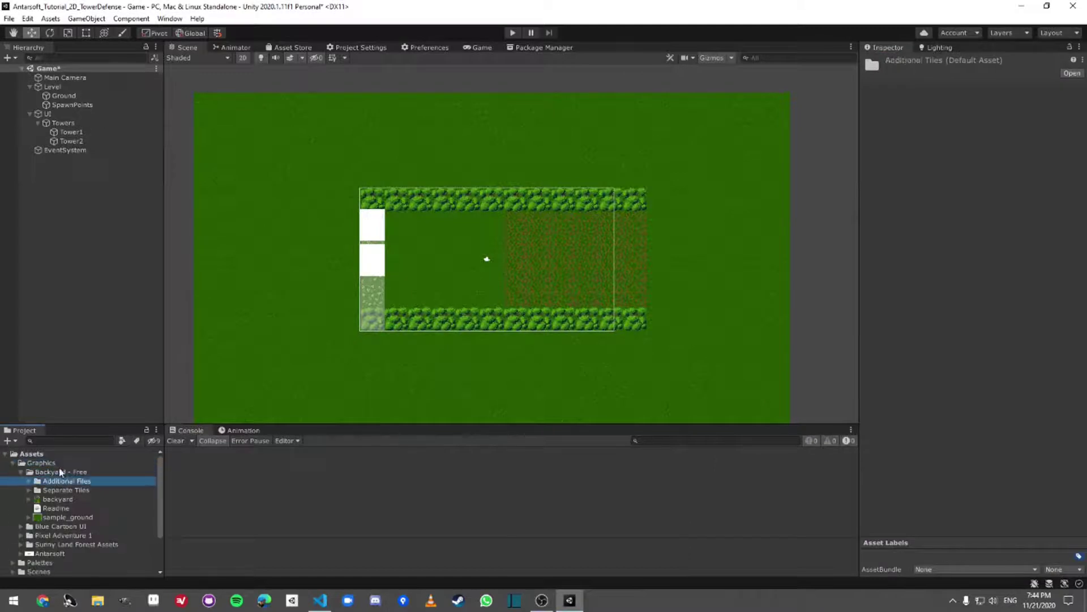
key(Left)
key(Left)
key(Down)
key(Right)
key(Down)
key(Down)
key(Right)
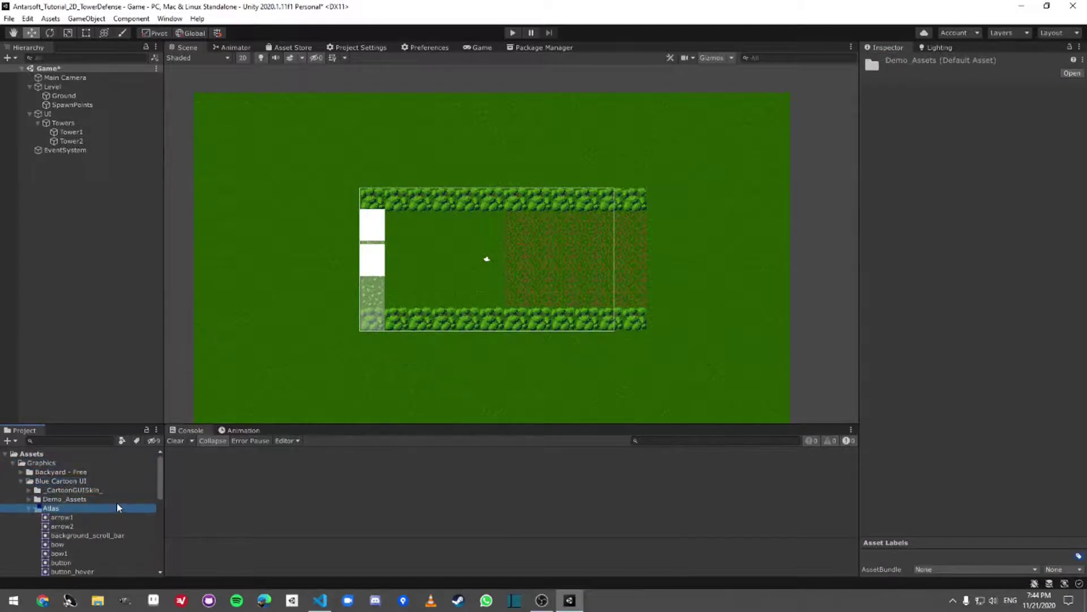
key(Down)
key(Left)
key(Left)
key(Left)
key(Left)
key(Down)
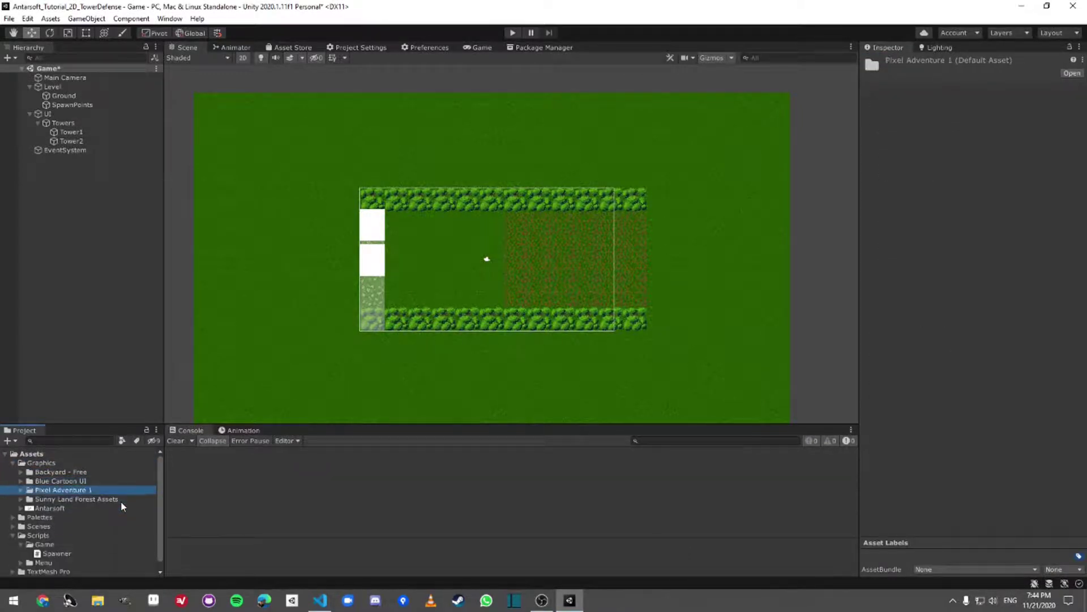
Expand the Main Characters folder inside Pixel Adventure 1's Assets folder
key(Right)
key(Down)
key(Down)
key(Up)
key(Right)
key(Down)
key(Down)
key(Down)
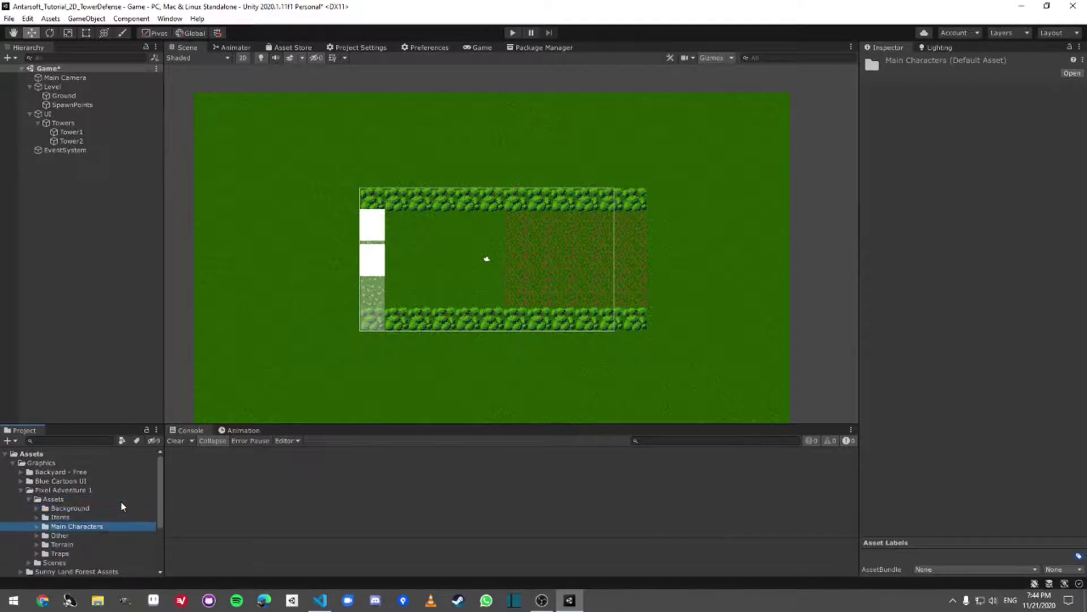
key(Right)
Examine the sprite sheets in the Ninja Frog character folder
key(Down)
key(Down)
key(Right)
key(Down)
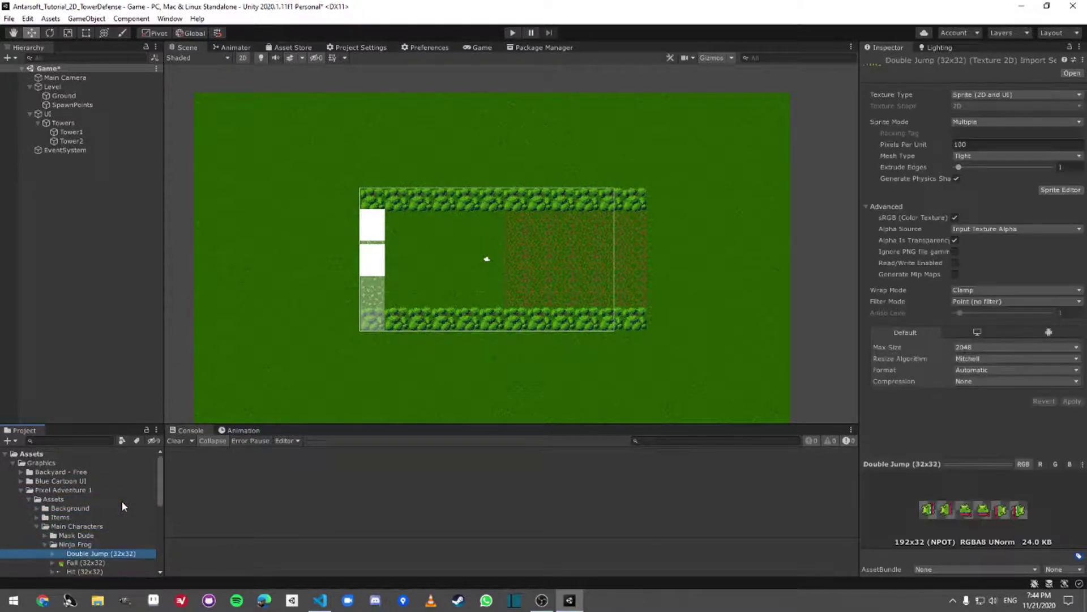
key(Down)
key(Down)
scroll(96, 526, down, 3)
key(Up)
key(Up)
key(Up)
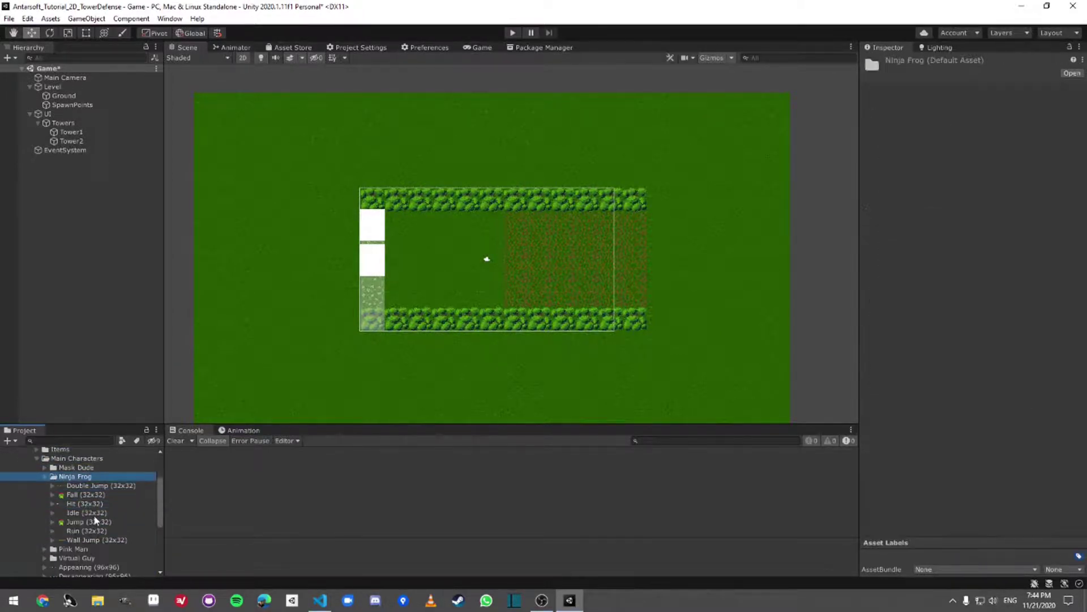
key(Down)
key(Down)
key(Up)
key(Up)
key(Left)
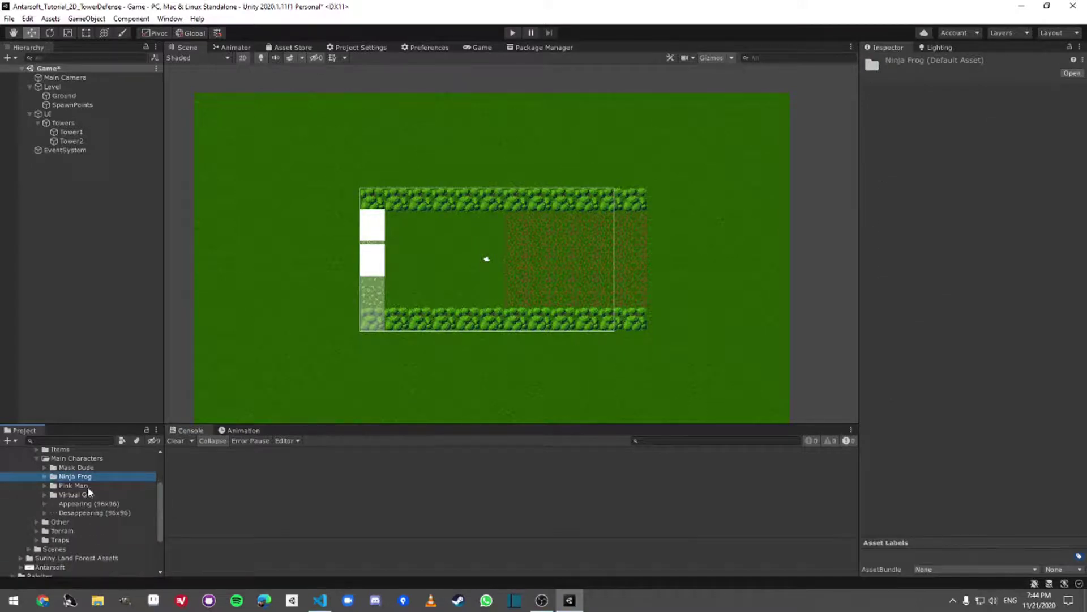
Compare the sprites in the Pink Man, Mask Dude and Virtual Guy character folders
key(Down)
key(Right)
key(Down)
key(Up)
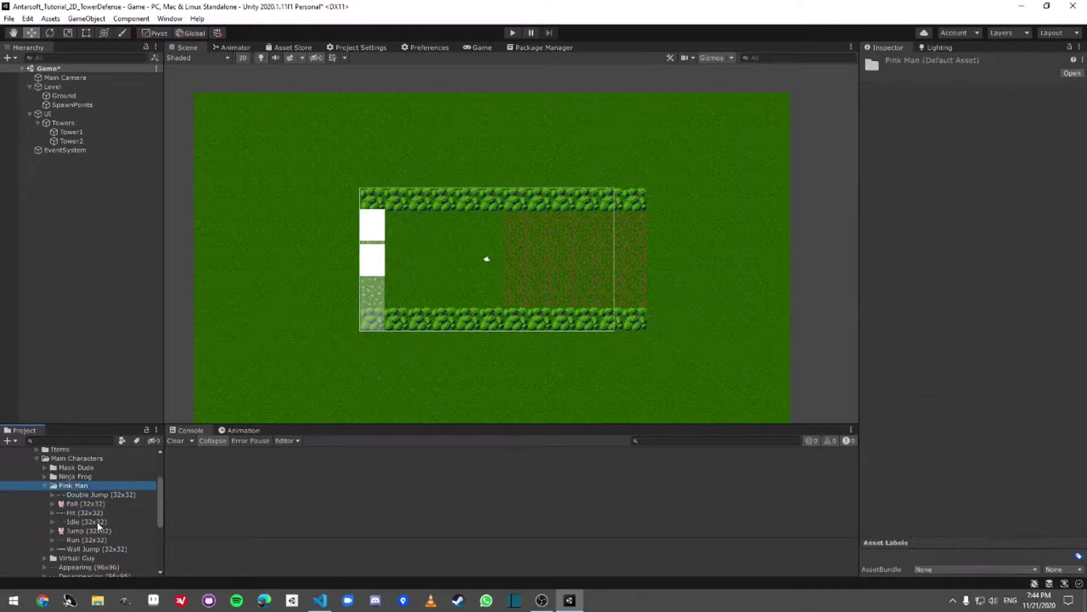
key(Up)
key(Down)
key(Left)
key(Up)
key(Up)
key(Right)
key(Down)
key(Down)
key(Down)
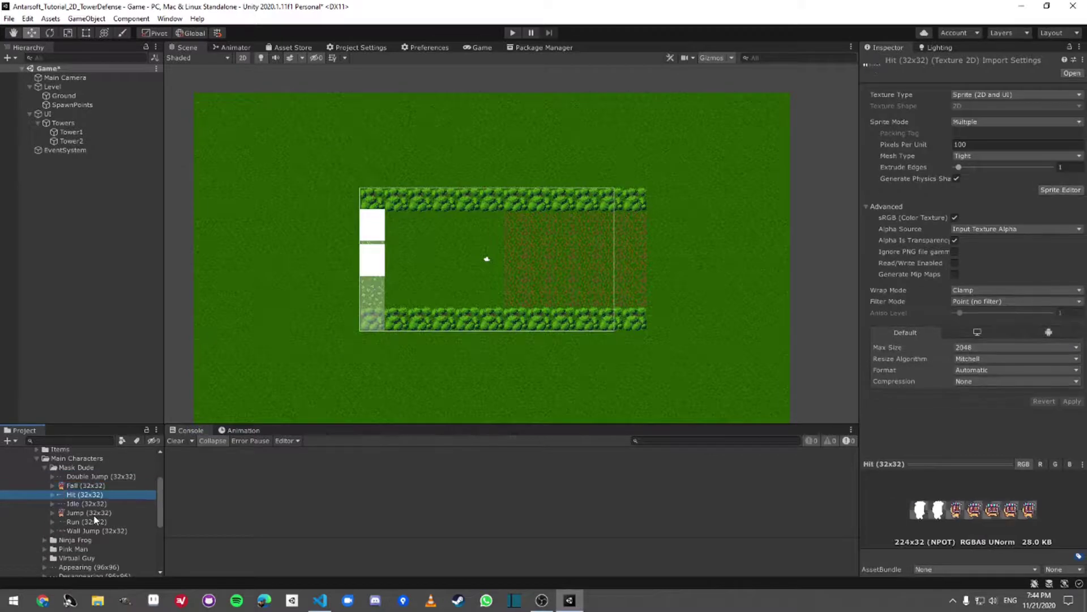
key(Up)
key(Up)
key(Up)
key(Left)
key(Down)
key(Down)
key(Down)
key(Right)
key(Down)
key(Down)
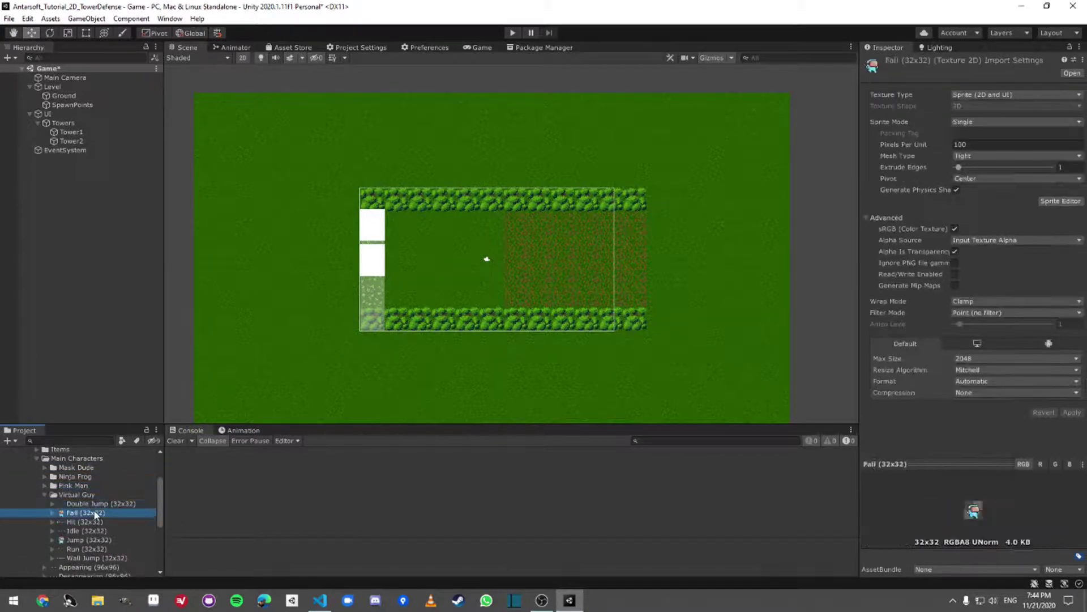
key(Up)
key(Left)
key(Left)
key(Up)
key(Up)
key(Up)
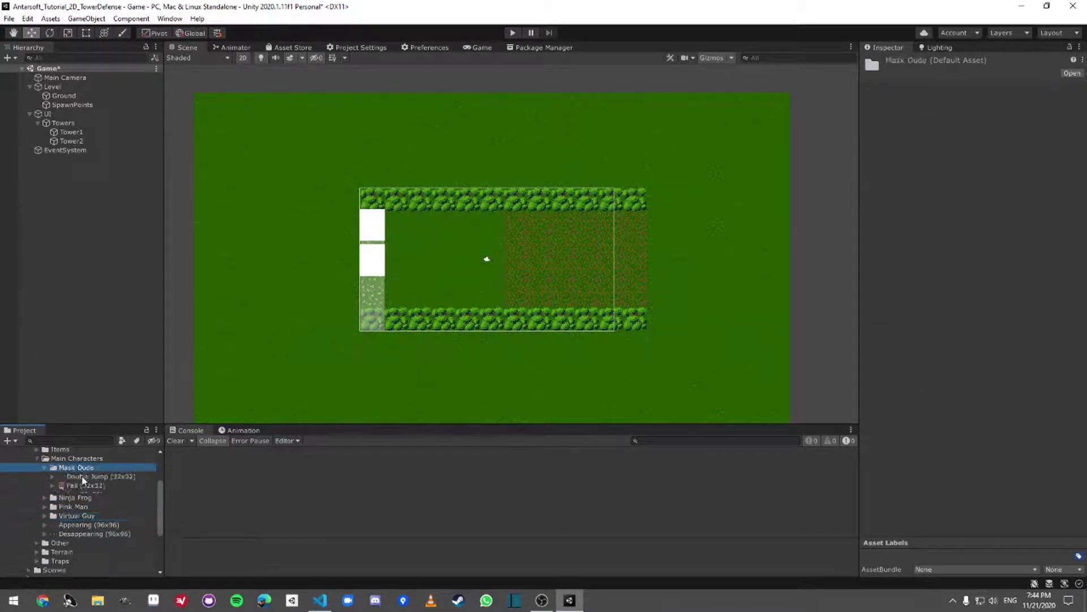
key(Right)
key(Down)
key(Left)
key(Left)
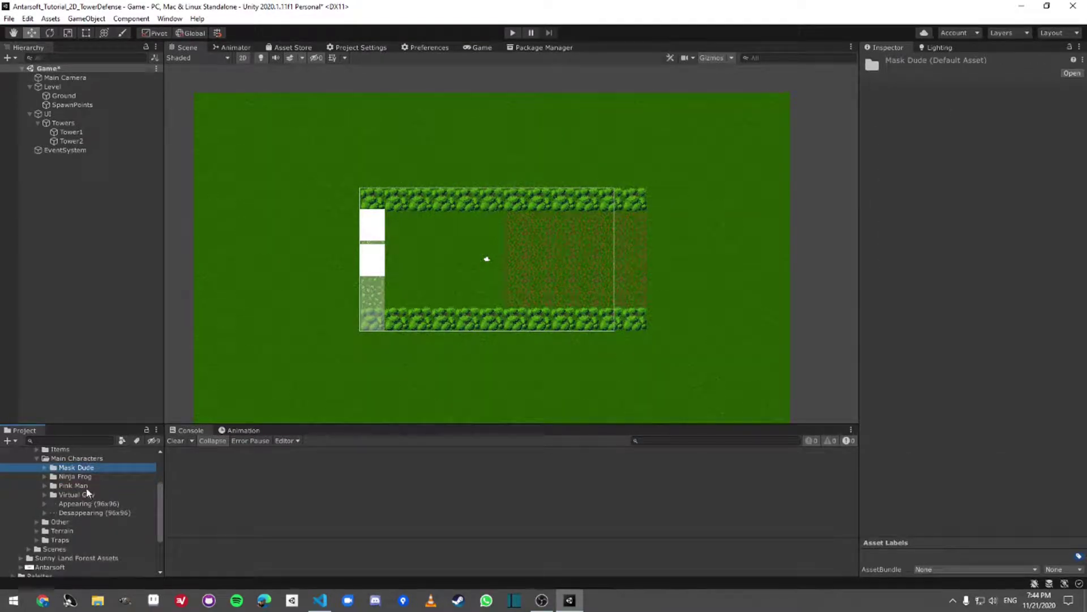
Assign Pink Man's Fall (32x32) sprite as Tower1's Source Image and enable Preserve Aspect
click(65, 134)
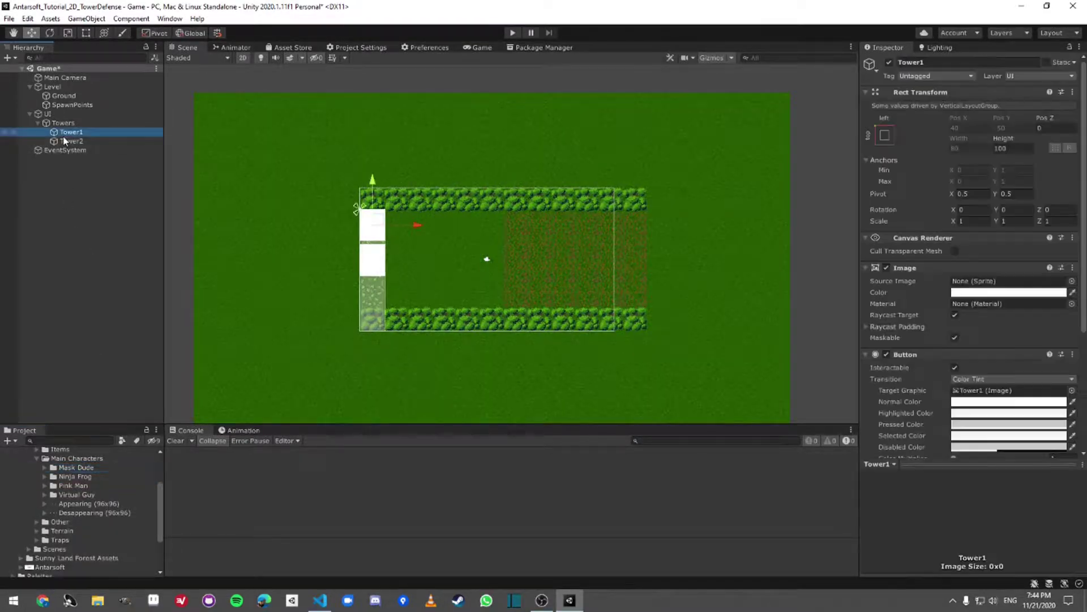
click(44, 486)
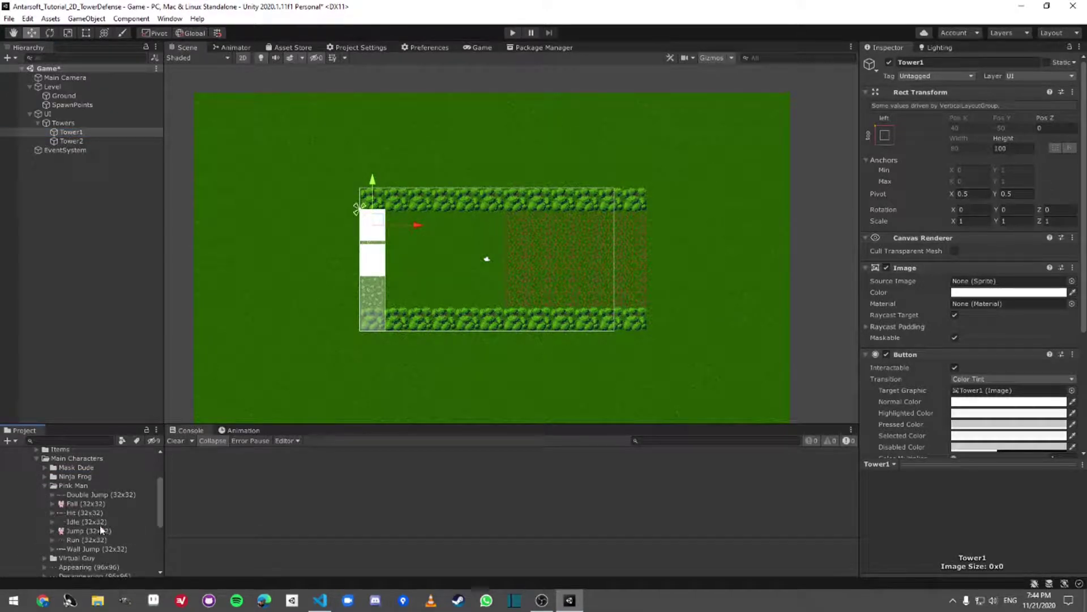
drag(85, 504, 1019, 283)
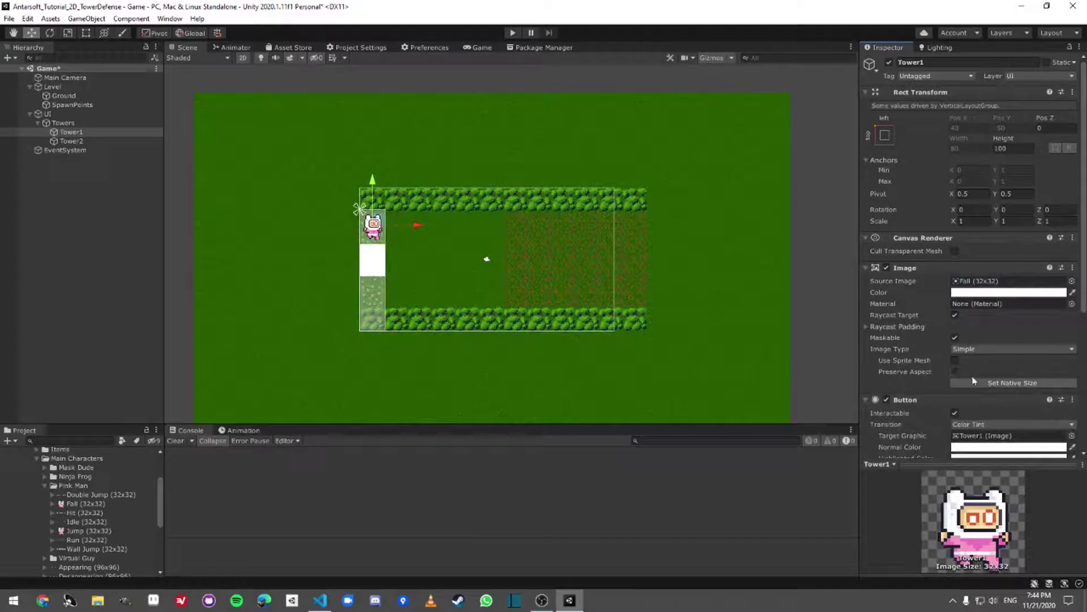
click(955, 372)
scroll(399, 239, up, 3)
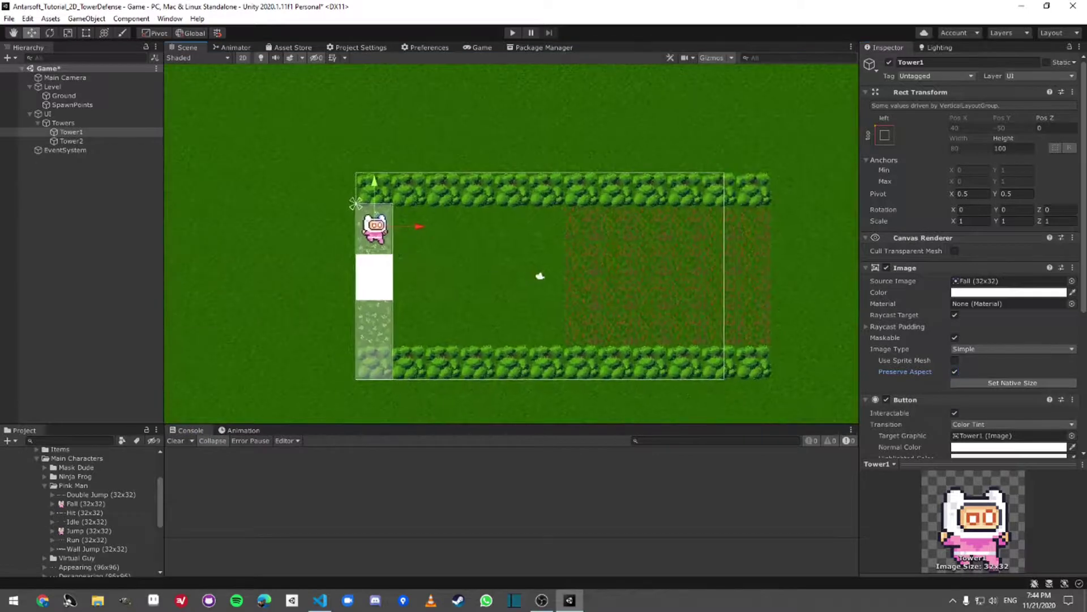
Set Tower1's height to 80 and review the Towers panel's layout group settings
click(1017, 149)
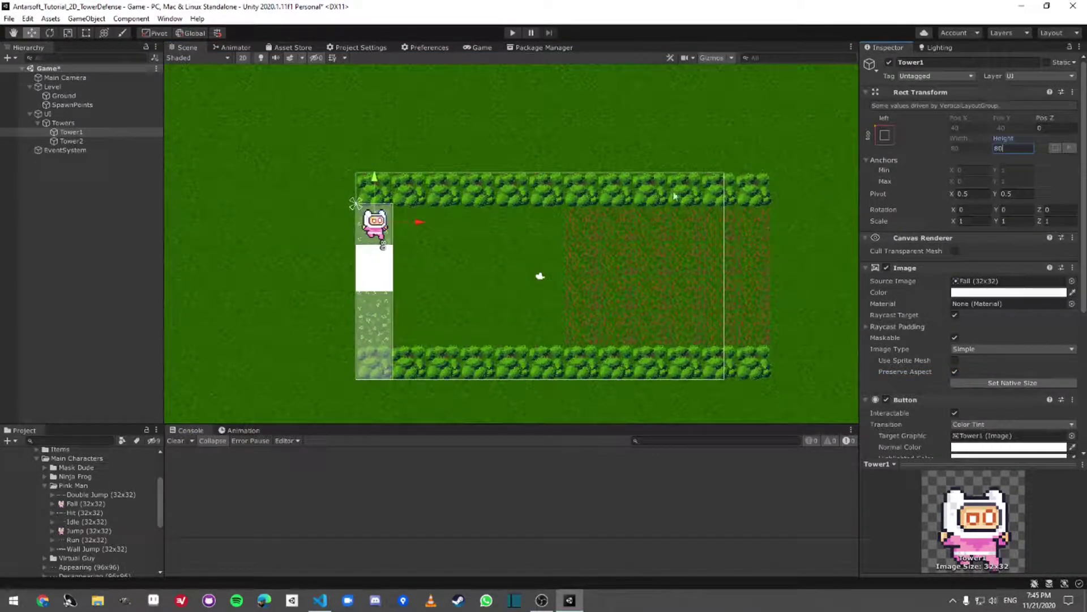
click(88, 125)
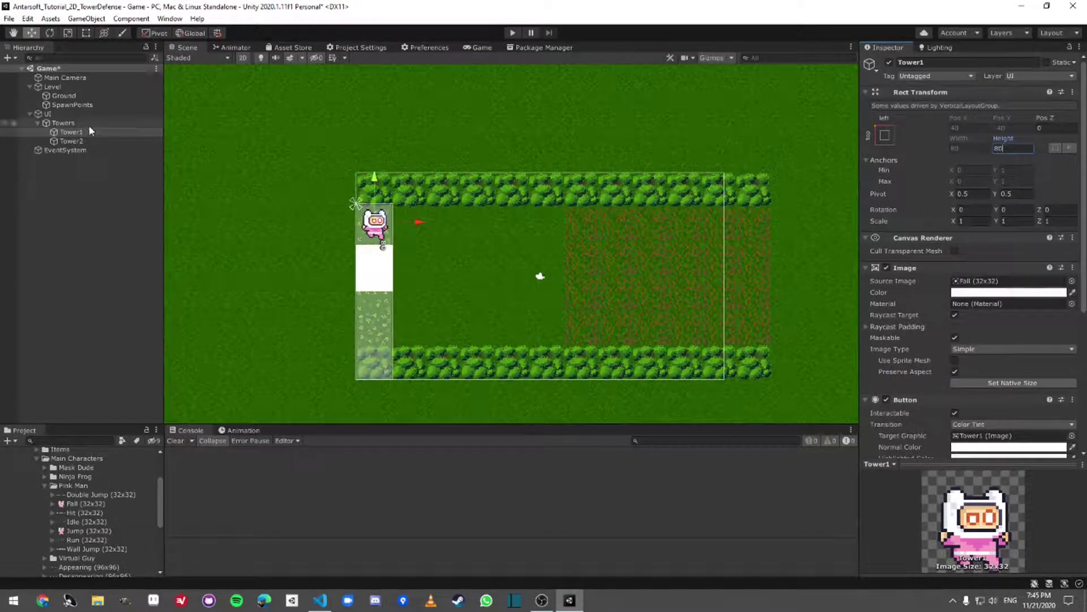
scroll(971, 255, down, 3)
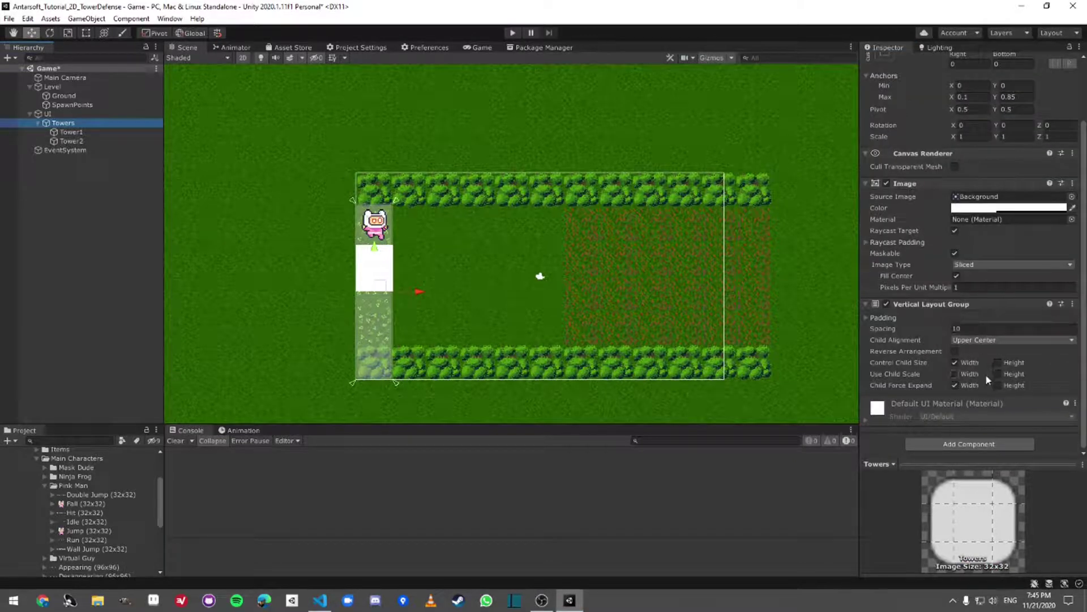
click(82, 131)
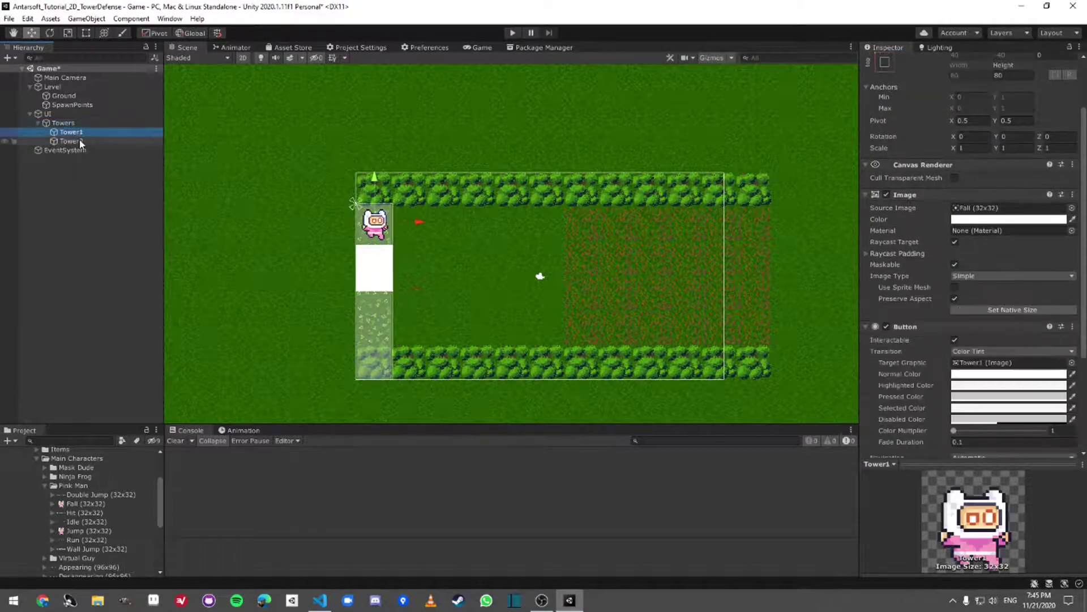
Assign Mask Dude's Fall (32x32) sprite as Tower2's Source Image
click(96, 141)
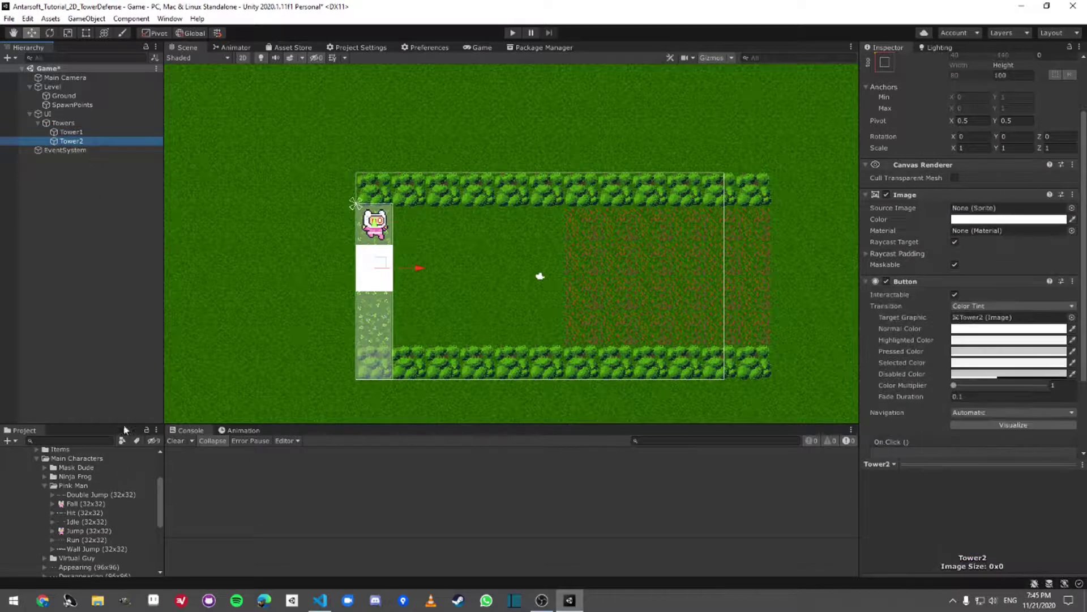
click(108, 485)
key(Left)
key(Up)
key(Up)
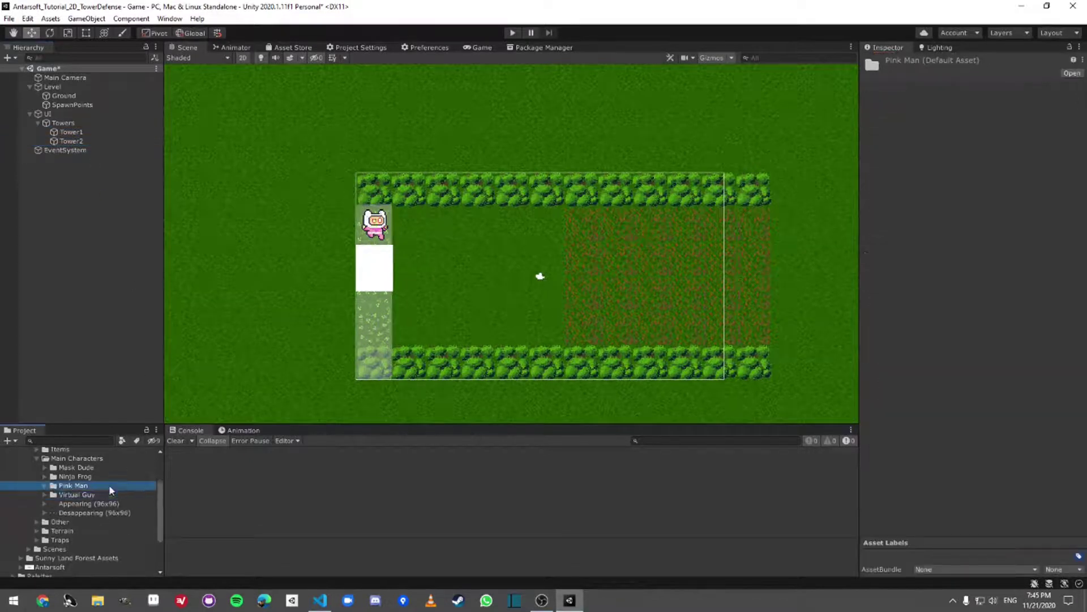
key(Right)
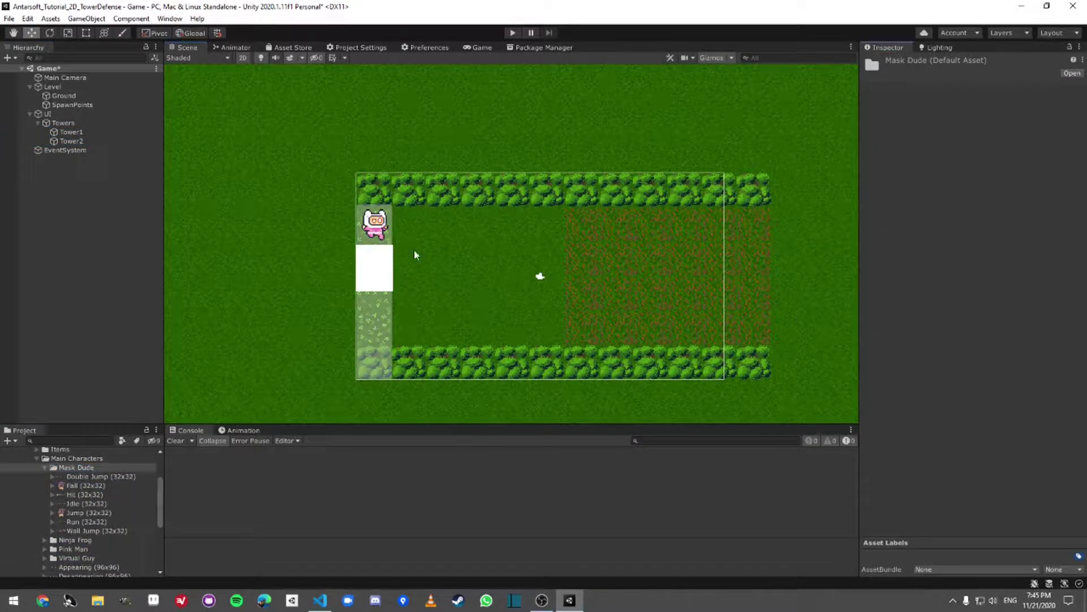
click(95, 141)
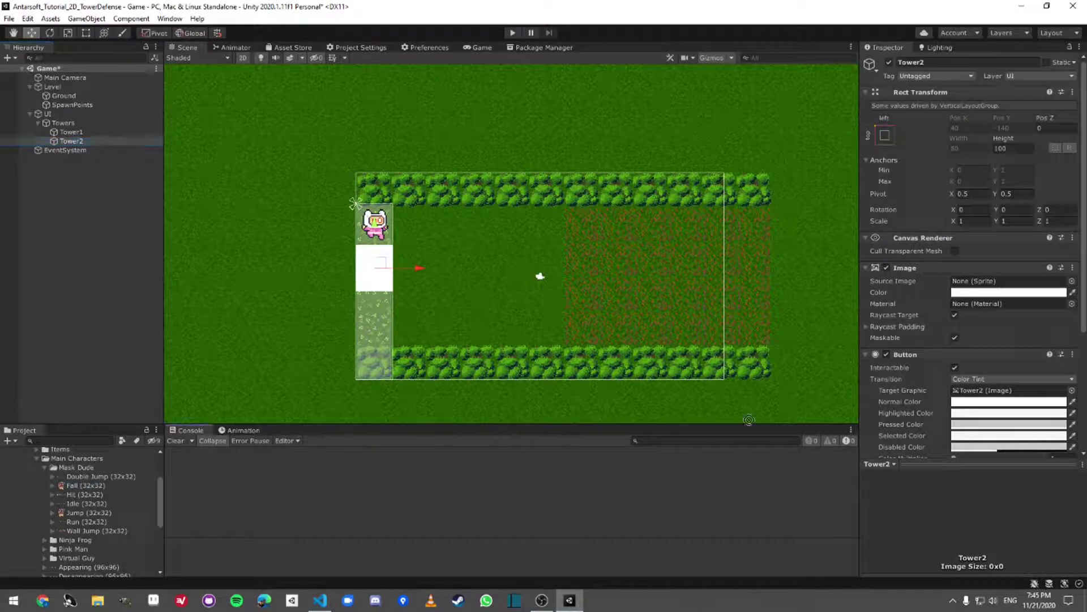
drag(992, 289, 991, 282)
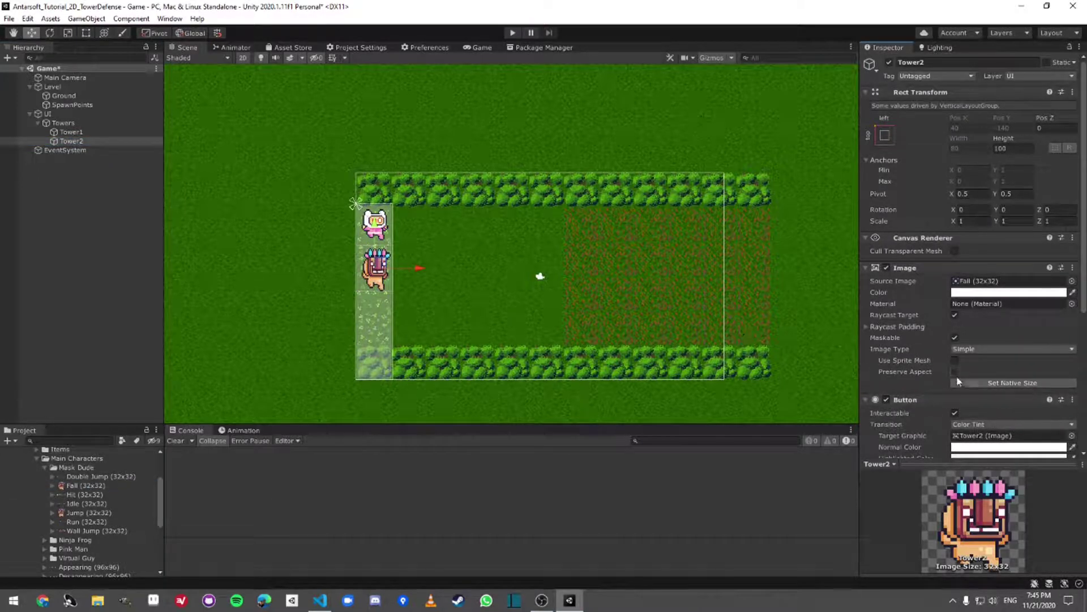
Enable Preserve Aspect on Tower2's image and preview both towers in the Game view
click(955, 371)
scroll(439, 286, up, 4)
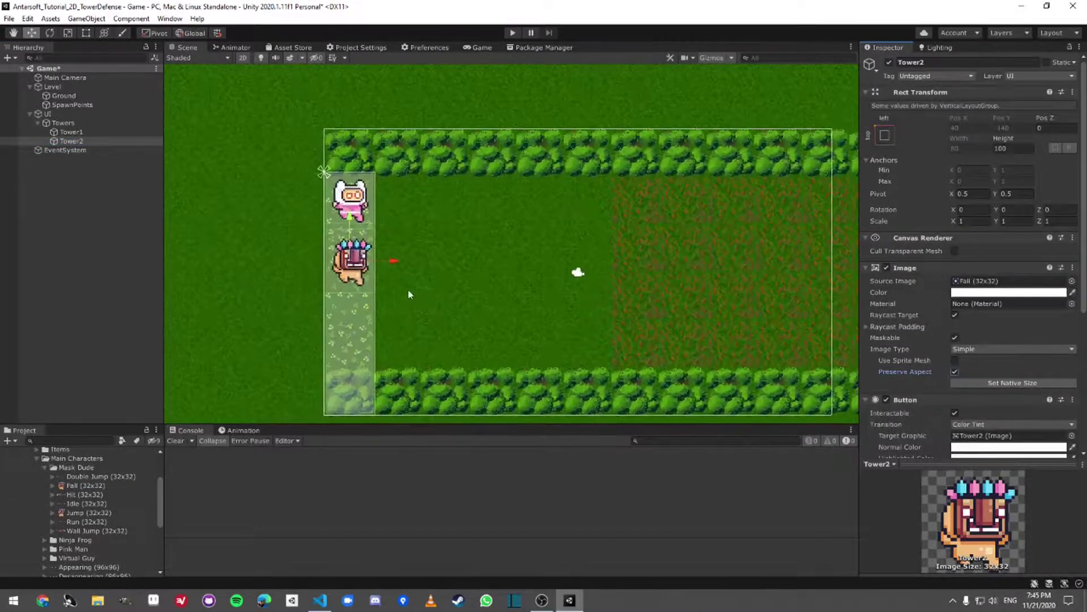
click(955, 371)
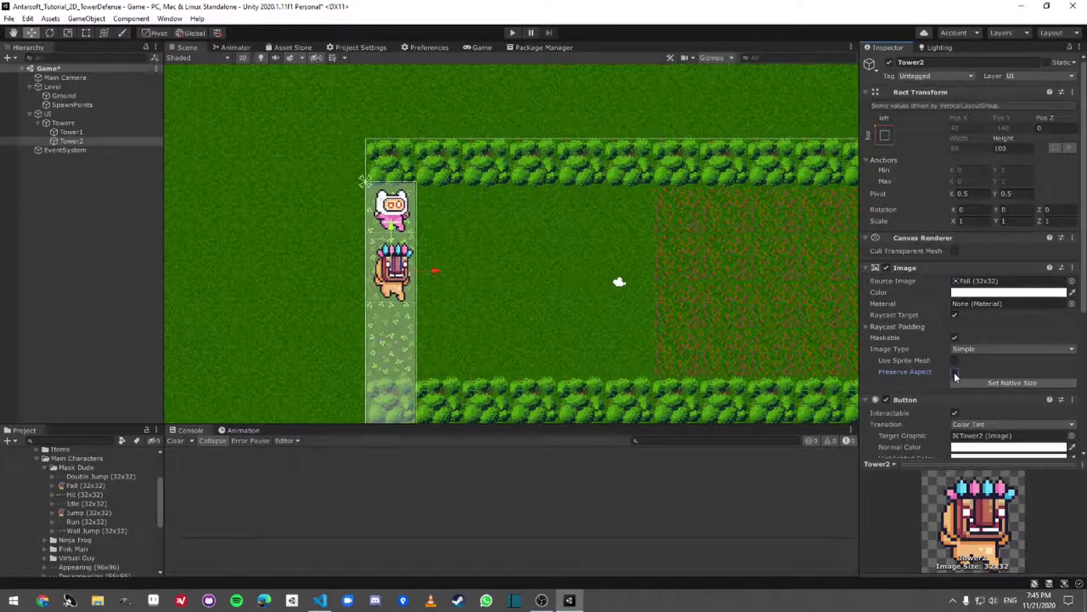
click(955, 372)
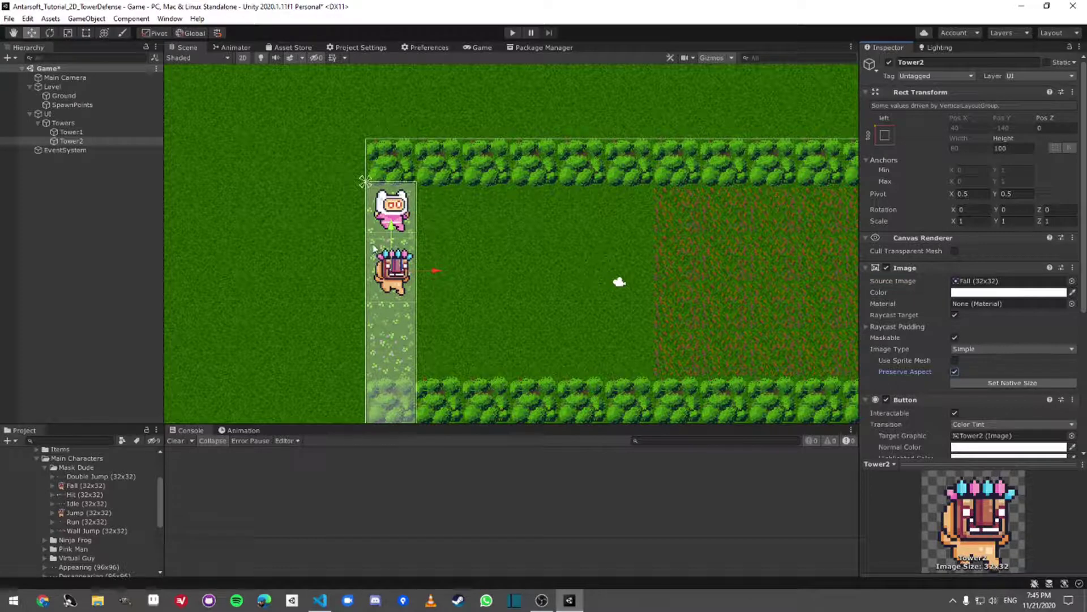
click(475, 47)
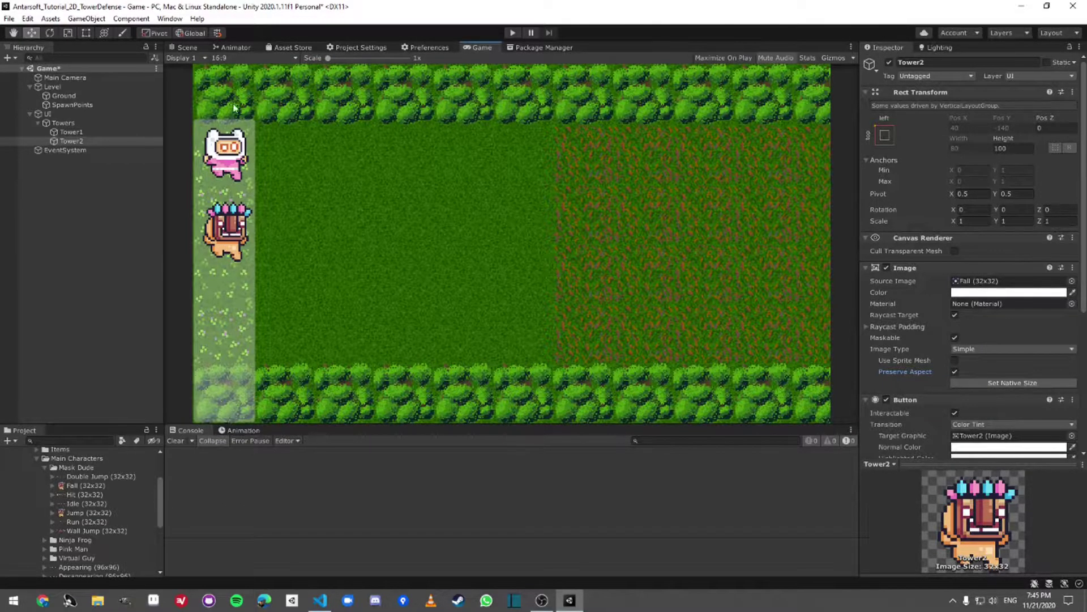
click(184, 47)
Save the Game scene and collapse the expanded graphics folders in the project
click(62, 122)
click(65, 150)
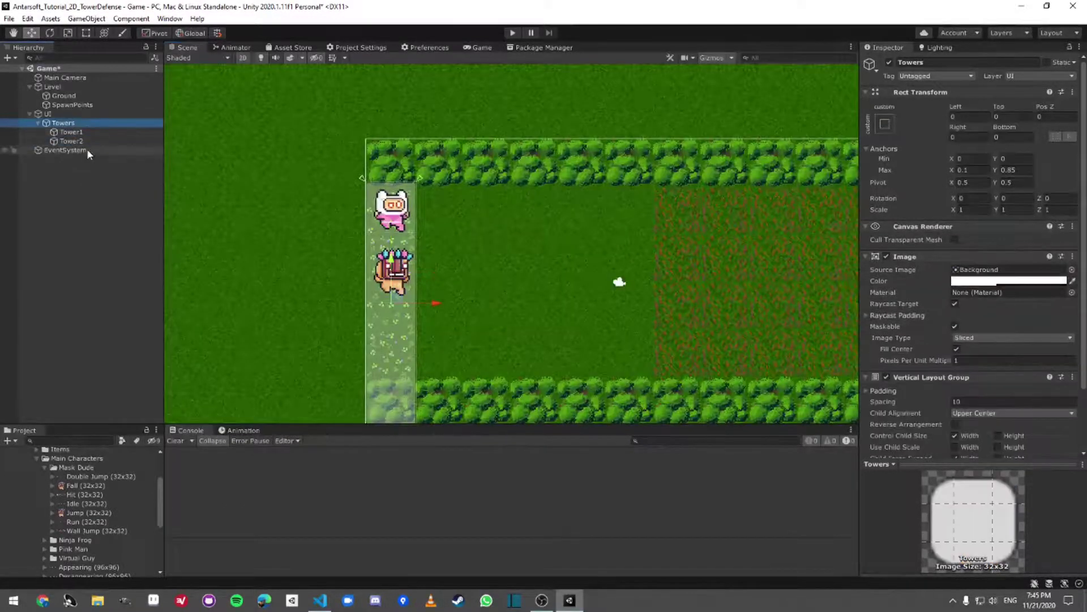
click(81, 459)
key(Left)
key(Left)
key(Left)
key(Left)
key(Left)
key(Left)
key(Left)
key(Left)
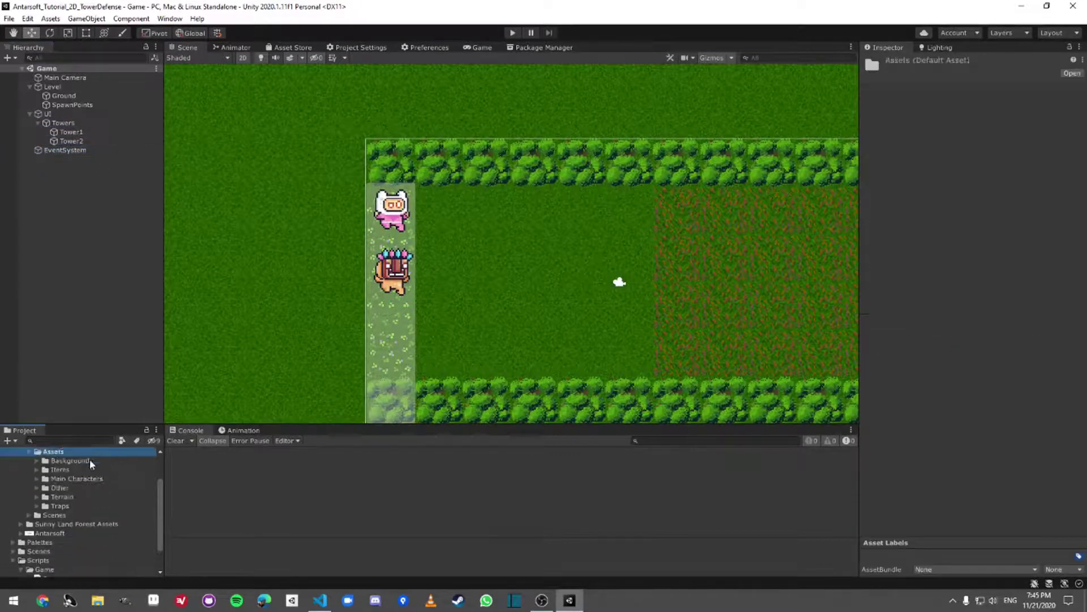
Open the Spawner script from Scripts/Game in Visual Studio Code and delete its Start and Update methods
click(55, 495)
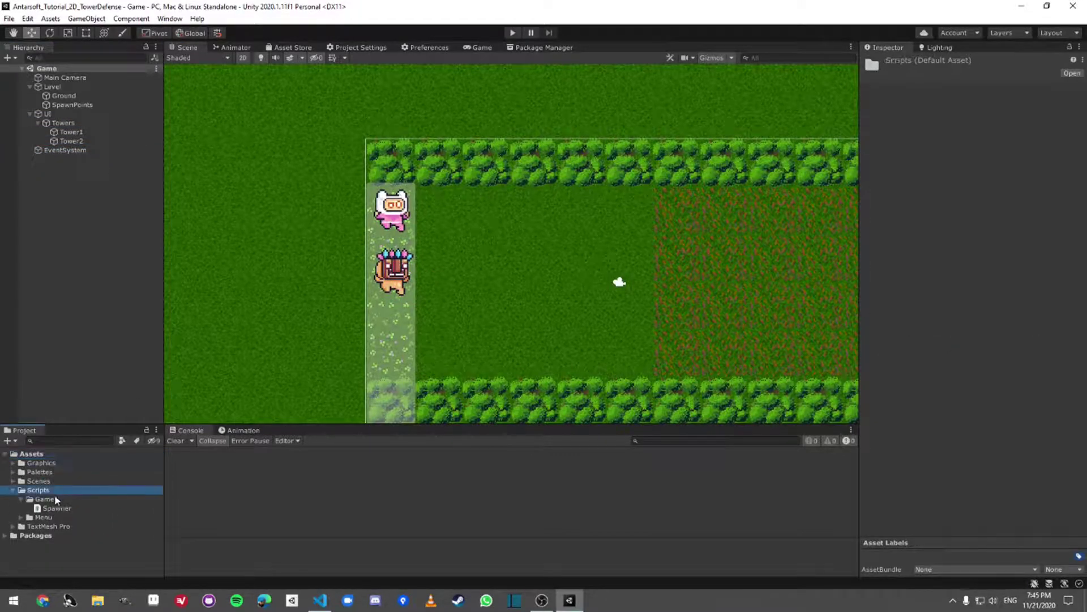
click(54, 508)
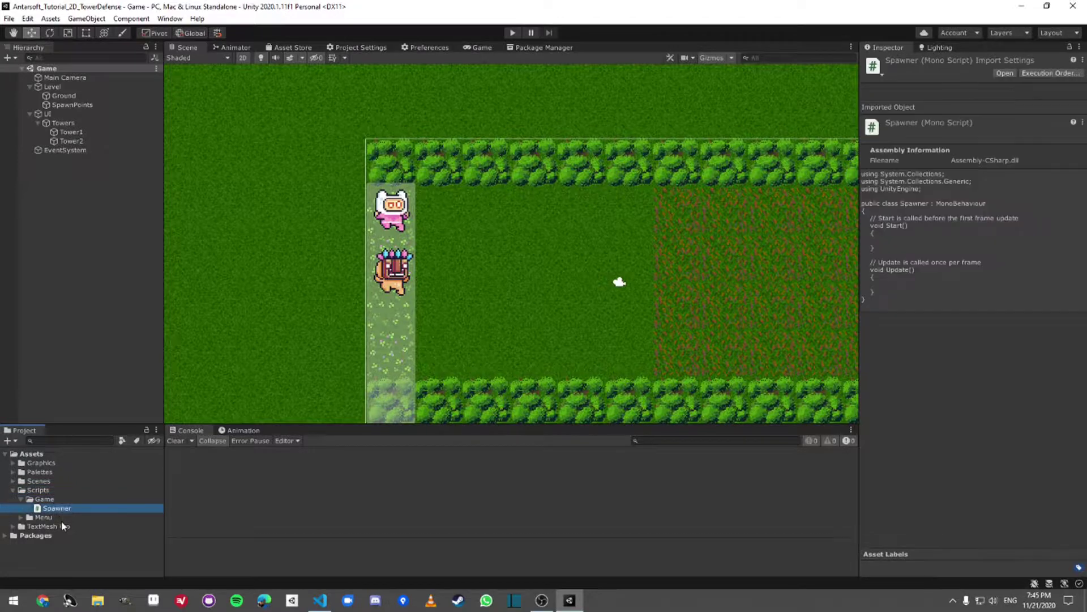
double_click(94, 508)
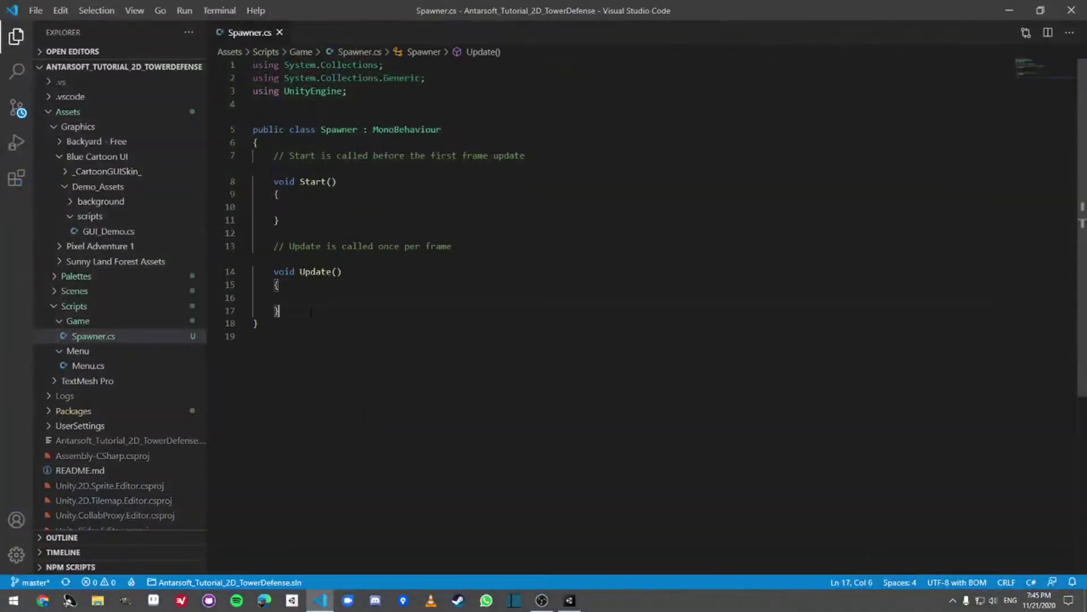
drag(280, 311, 275, 156)
key(BackSpace)
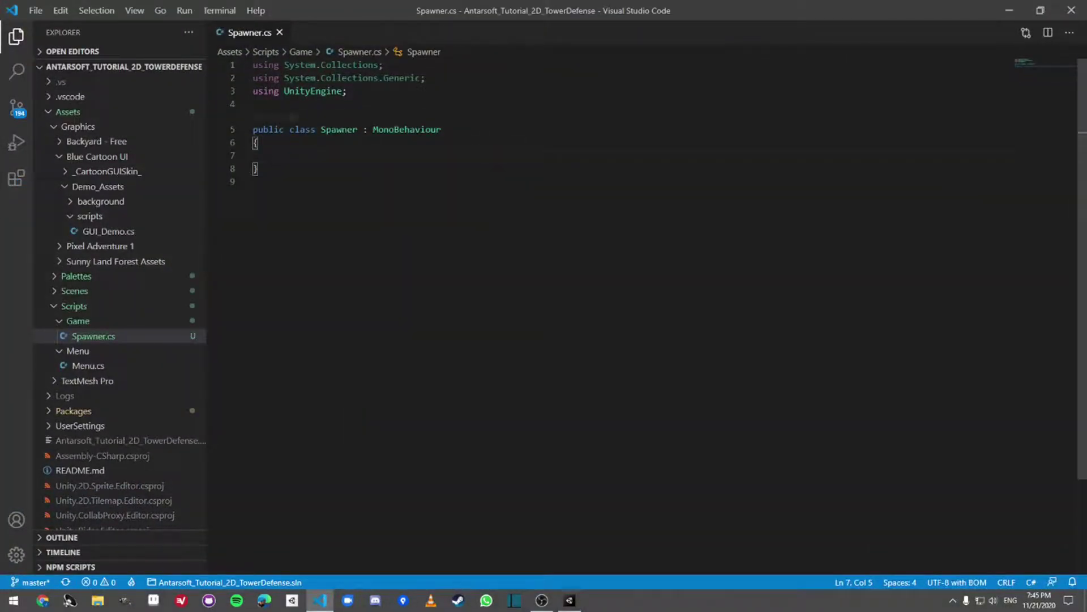
Add the comment "//list of towers (prefabs) that will instatiate" inside the Spawner class
text(//list of towers)
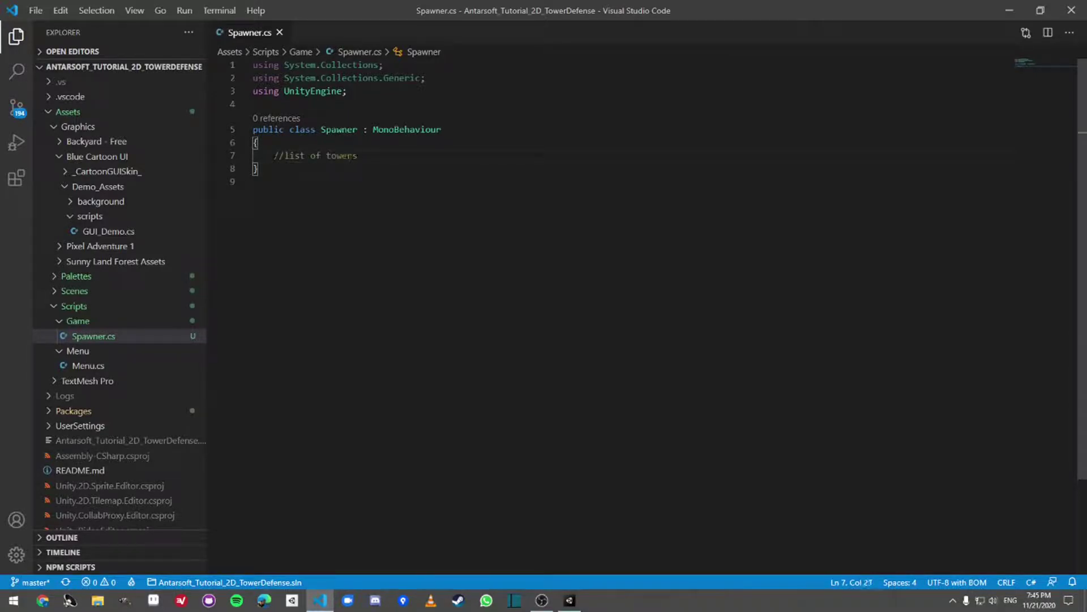
text( (prefabs) that will instatiate)
key(Return)
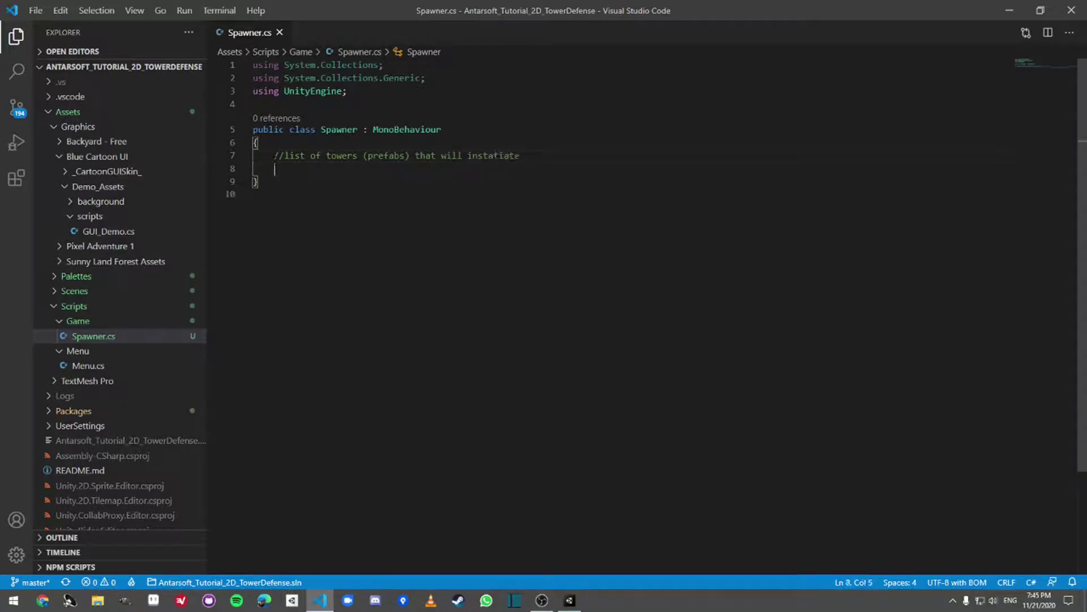
text(//l)
text(ist of spawned towers)
key(Return)
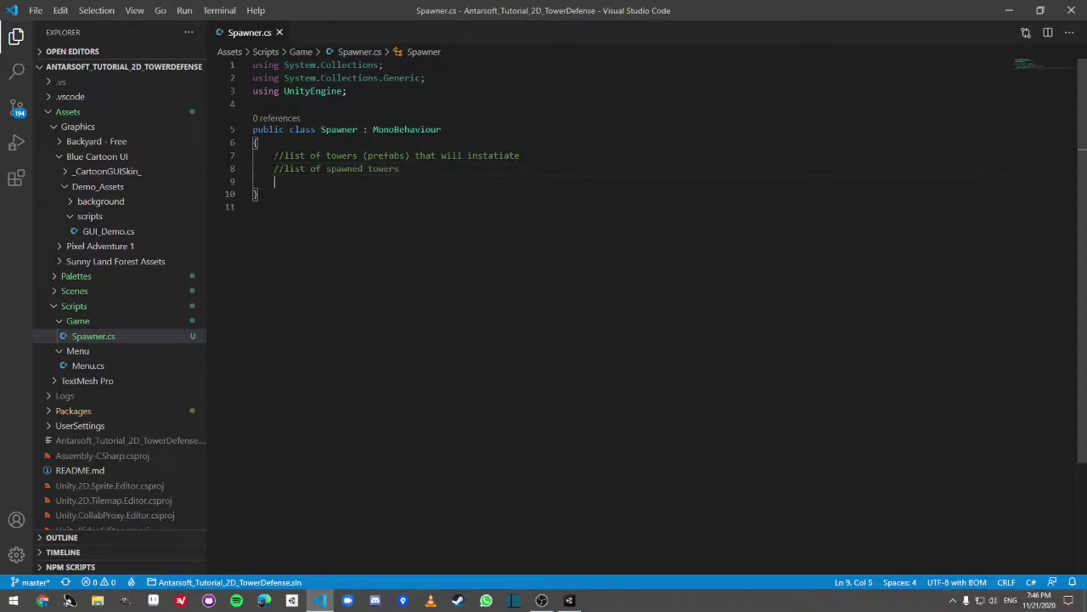
key(BackSpace)
key(BackSpace)
key(BackSpace)
key(Return)
text(//)
key(shift+Home)
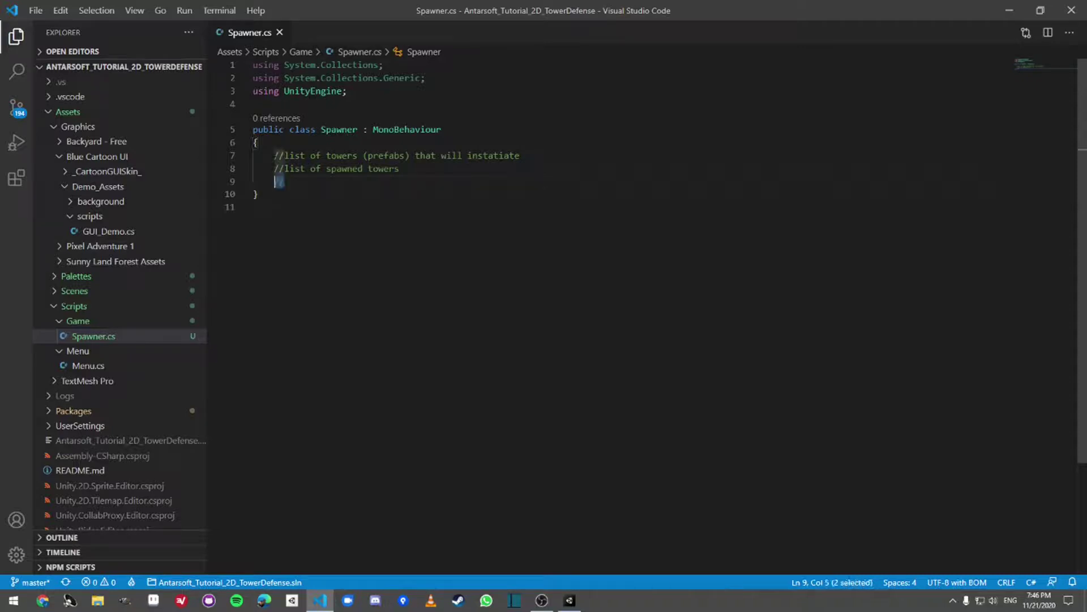
key(BackSpace)
key(Up)
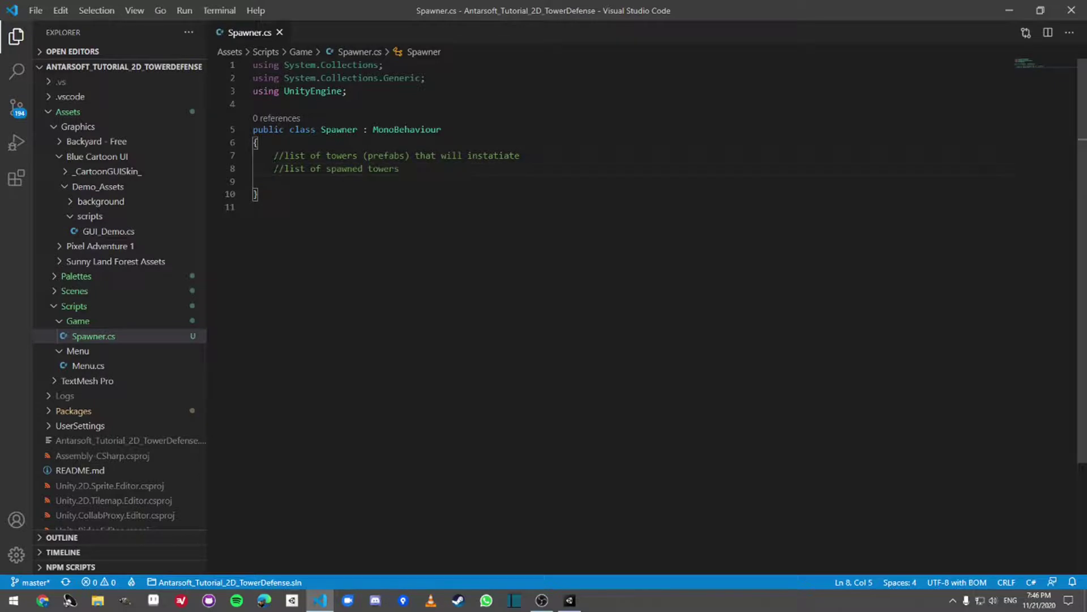
key(shift+Down)
key(BackSpace)
key(Down)
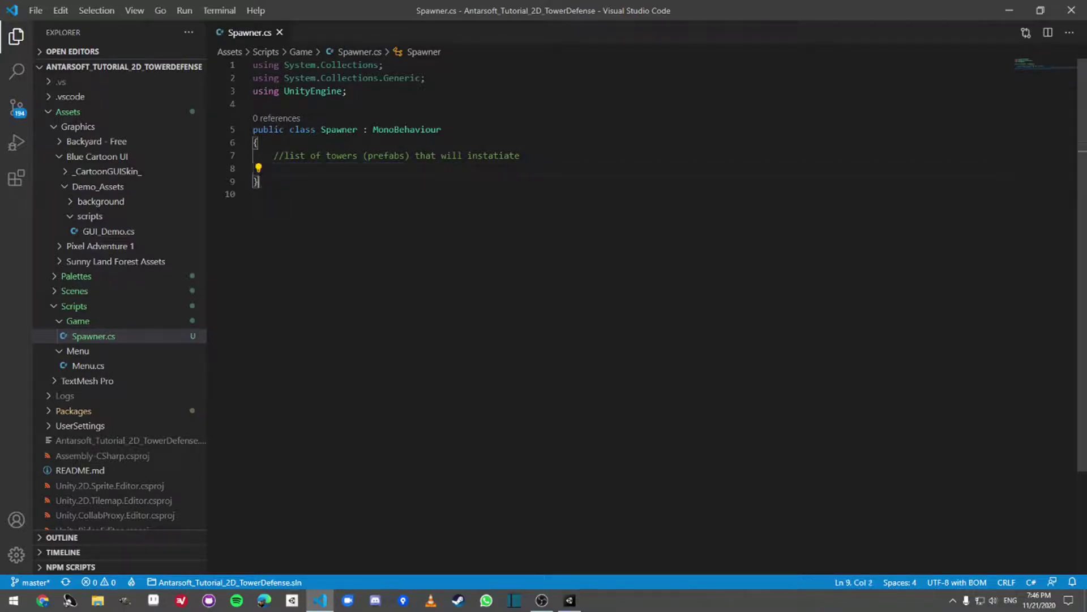
Add the comment "//id of tower to spawn" under the towers comment, followed by an empty line
key(Up)
text(//id of tower to spawn)
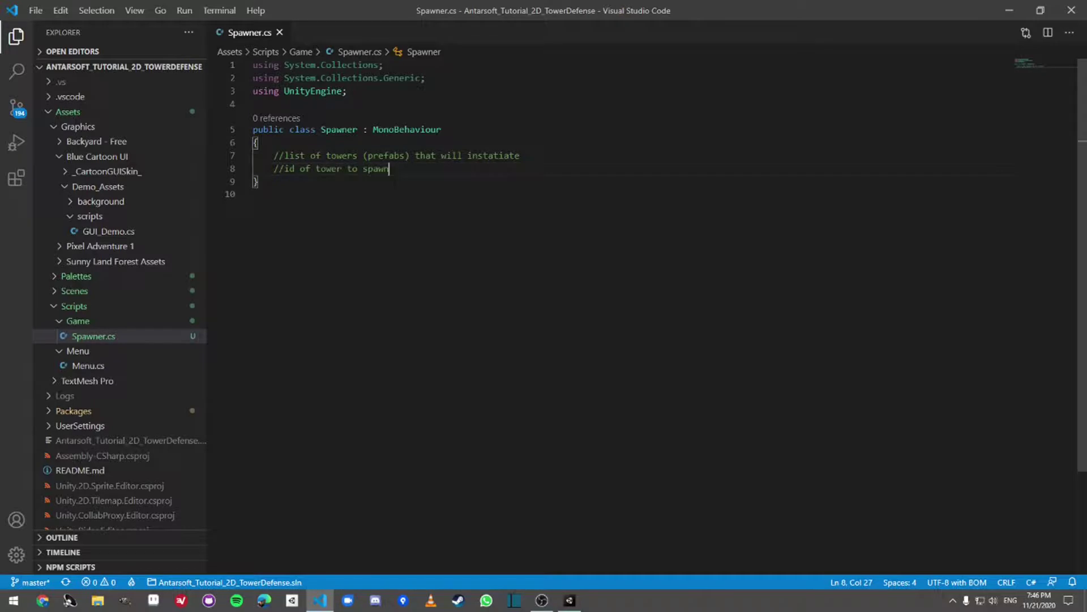
key(Return)
key(Return)
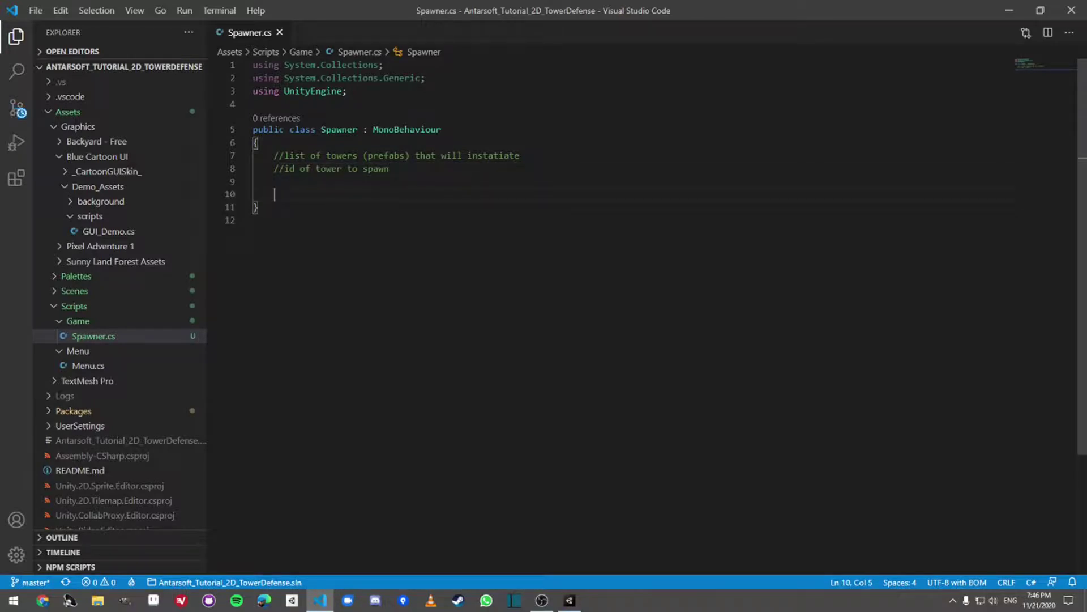
Declare the field "int spawnID=-1;" below the comments in the Spawner class
text(int sapwn)
key(BackSpace)
key(BackSpace)
key(BackSpace)
text(pwn)
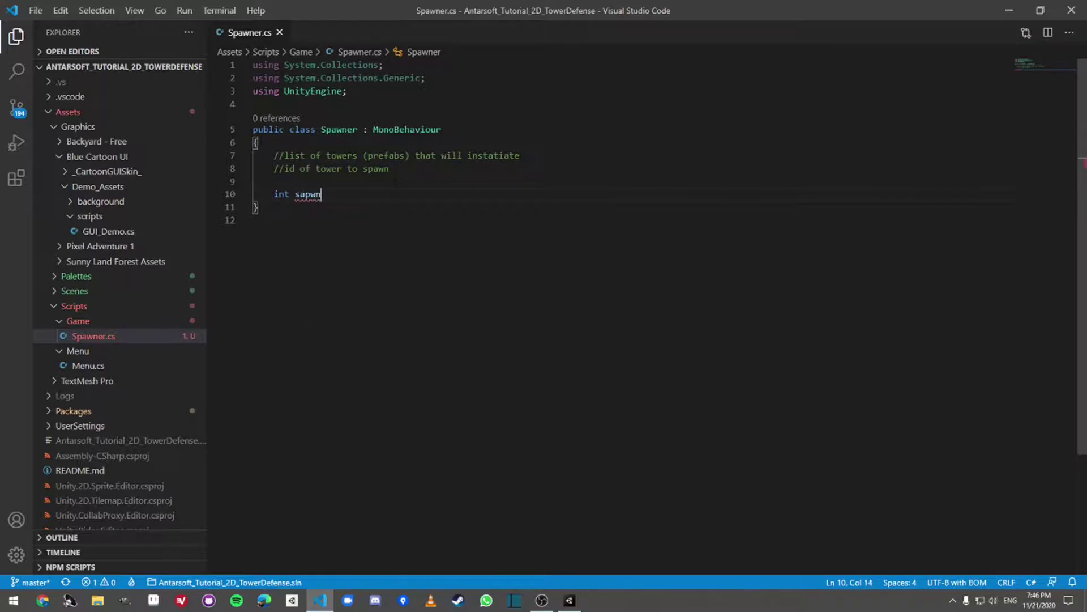
key(BackSpace)
key(BackSpace)
key(BackSpace)
key(BackSpace)
key(BackSpace)
text(spawnID=-1;)
key(Return)
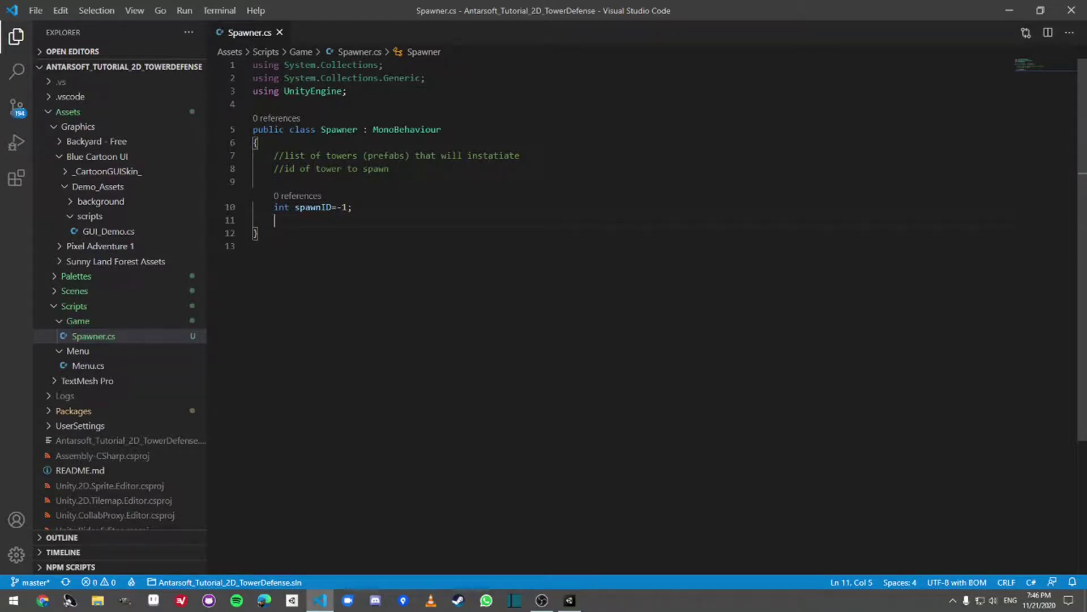
Declare a public GameObject list named towers with "public List<GameObject> towers;" under spawnID
text(public Lit)
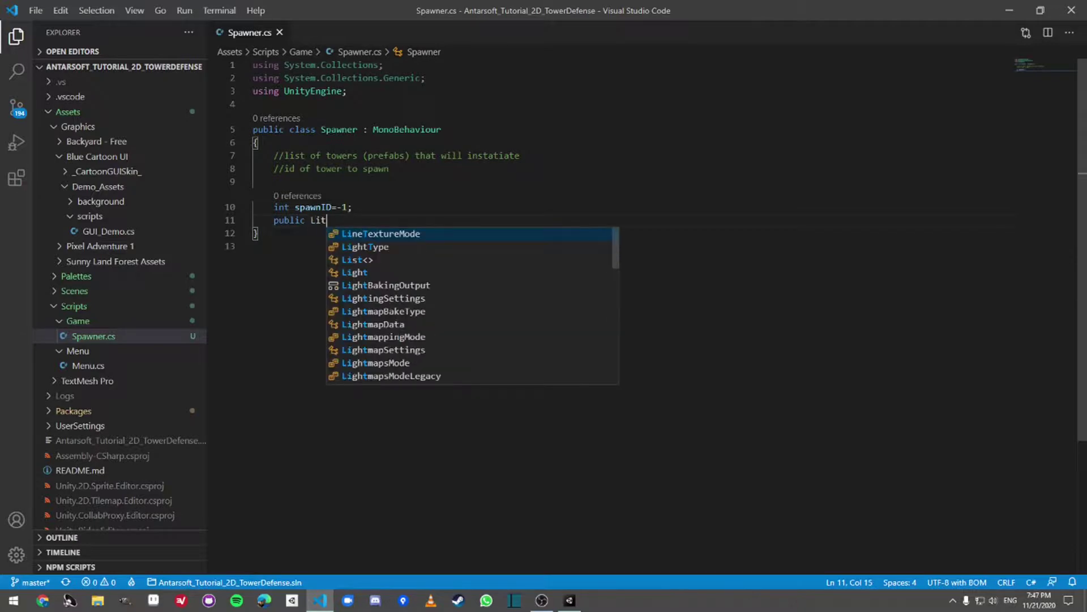
key(BackSpace)
text(st)
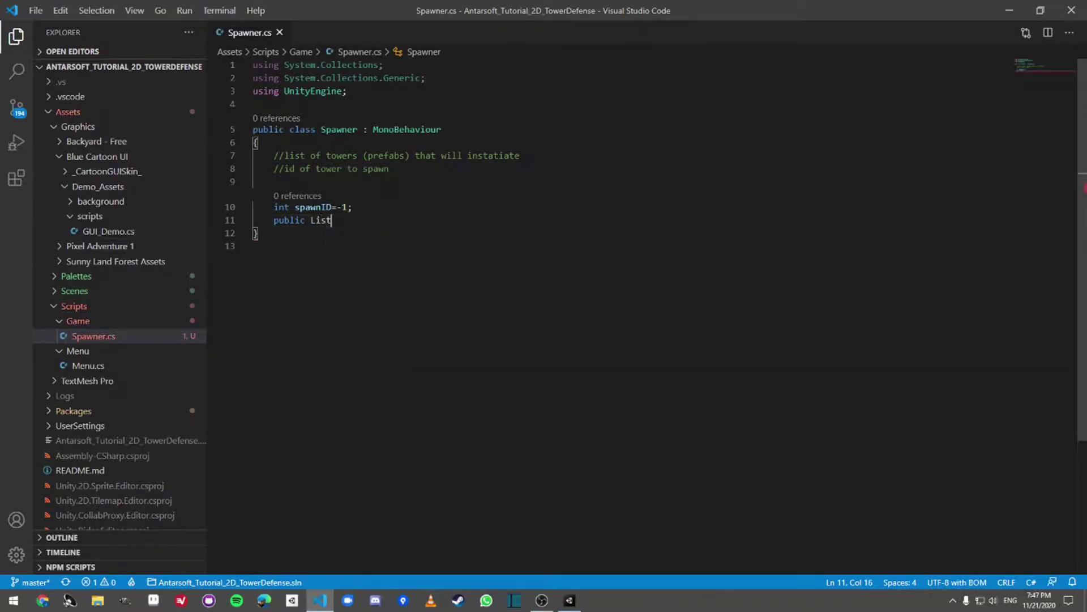
text(<GameObject>();)
key(Left)
text(tower)
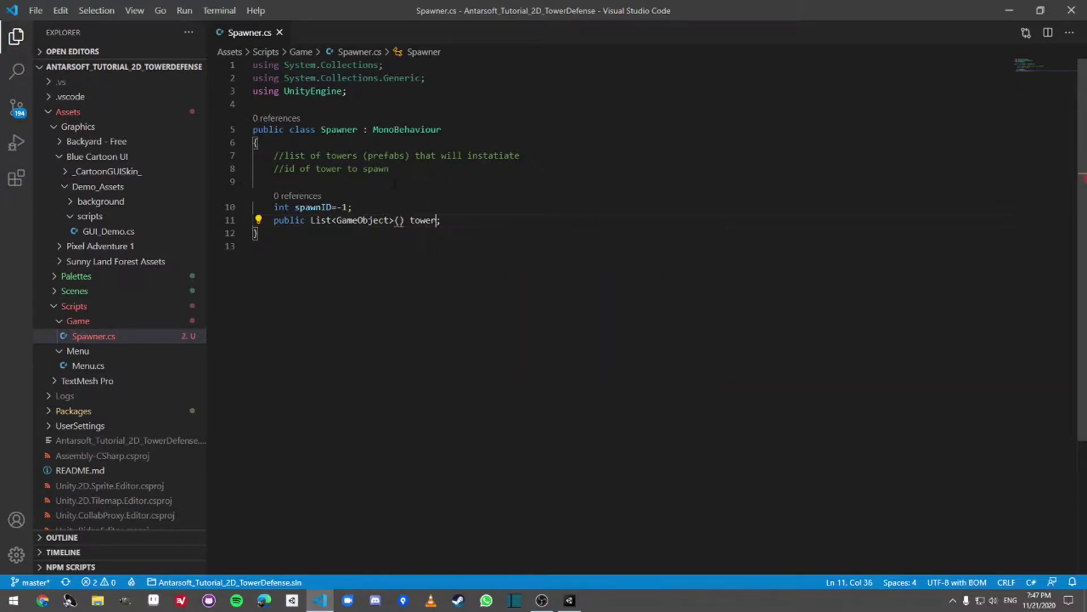
text(s)
click(432, 233)
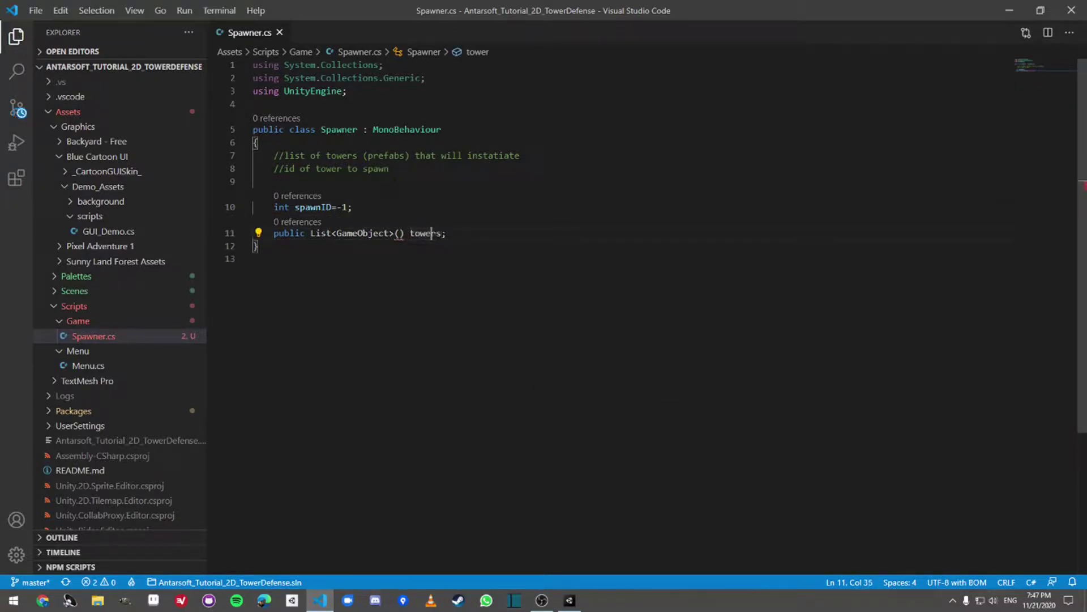
key(Left)
key(BackSpace)
key(BackSpace)
key(ctrl+Right)
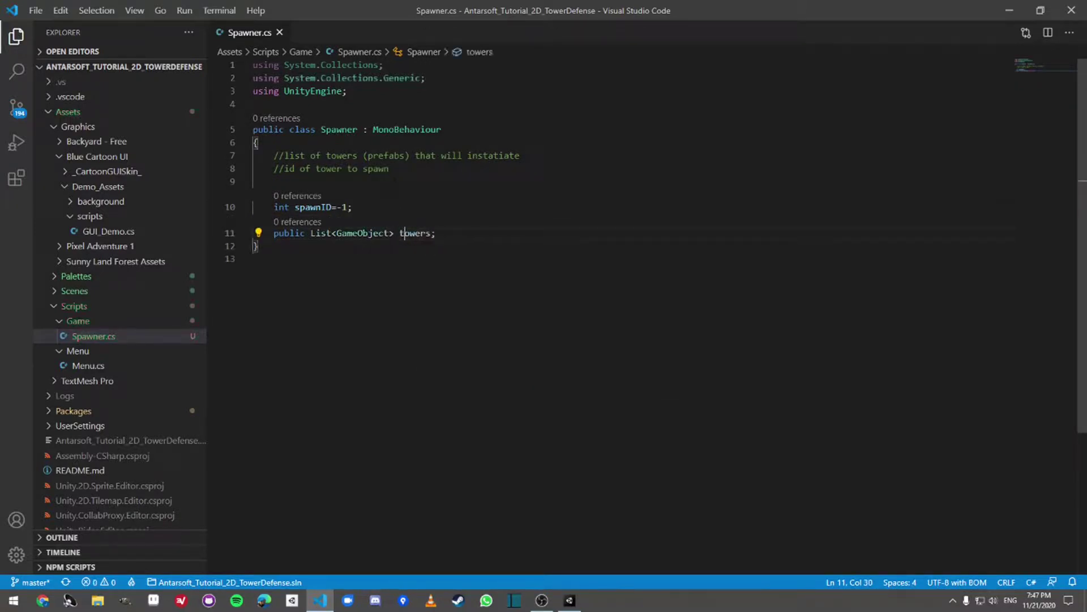
Move the comment about the list of tower prefabs directly above the towers declaration
key(Up)
key(Up)
key(Up)
key(shift+Up)
key(shift+Home)
key(Left)
key(shift+End)
key(ctrl+c)
key(BackSpace)
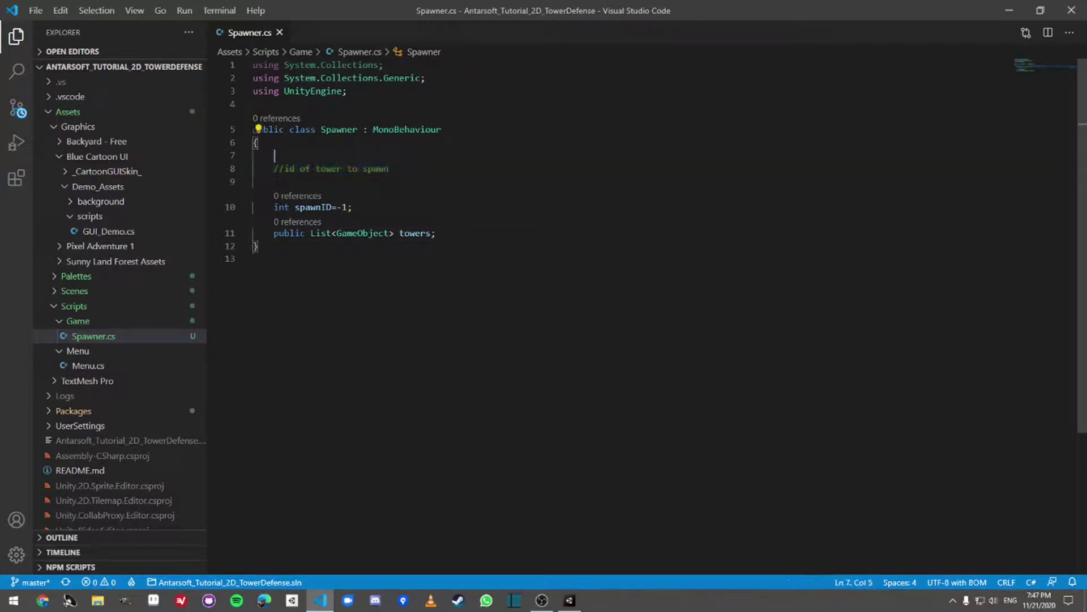
key(ctrl+shift+k)
click(258, 220)
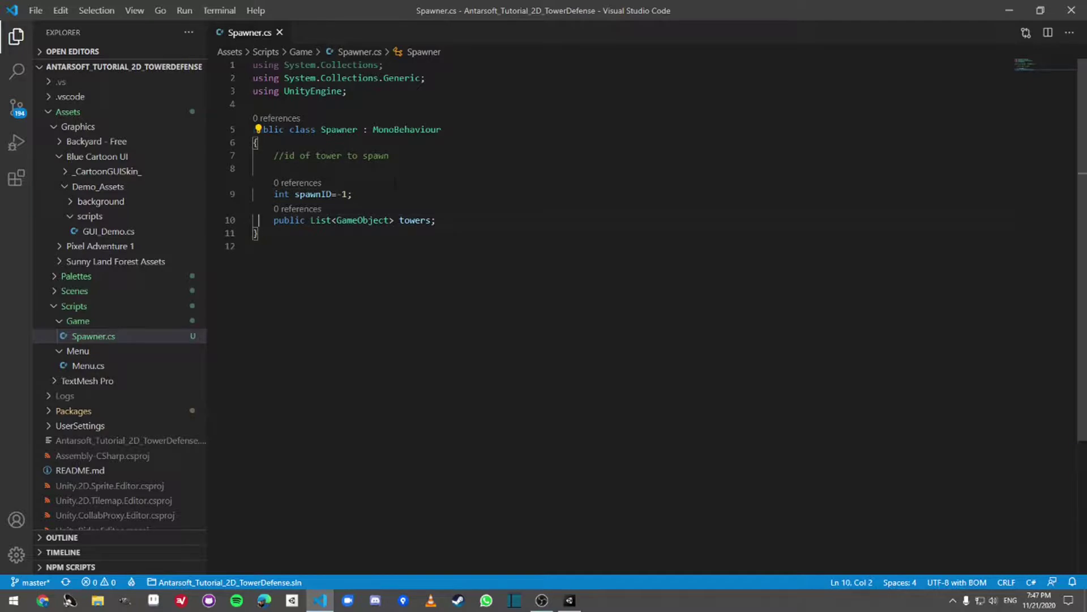
key(End)
key(ctrl+v)
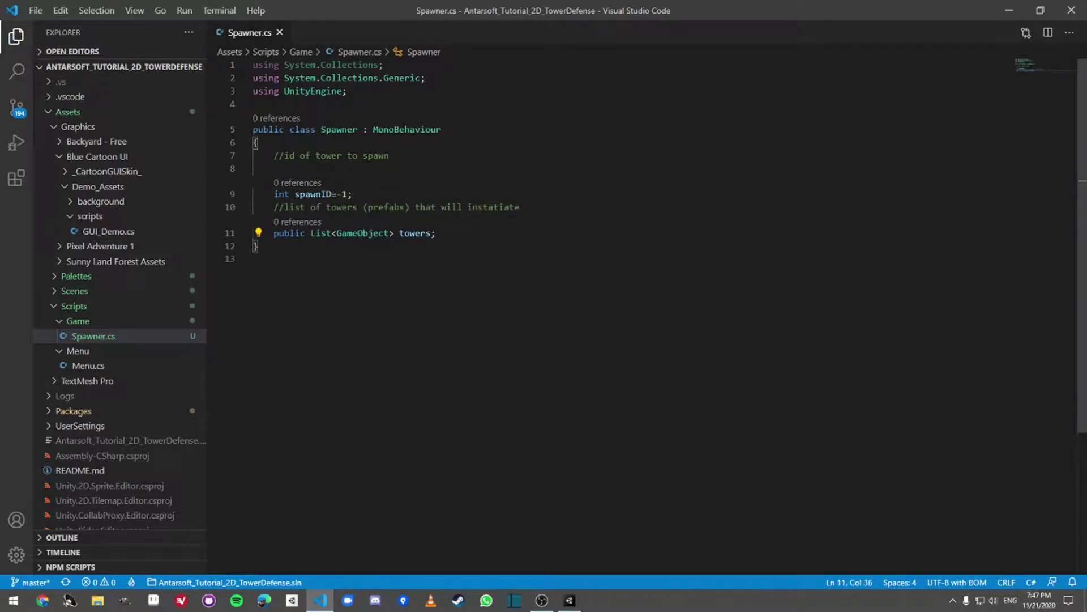
Move the towers declaration together with its comment above the spawnID field
key(shift+Up)
key(shift+Up)
key(shift+Home)
key(shift+Down)
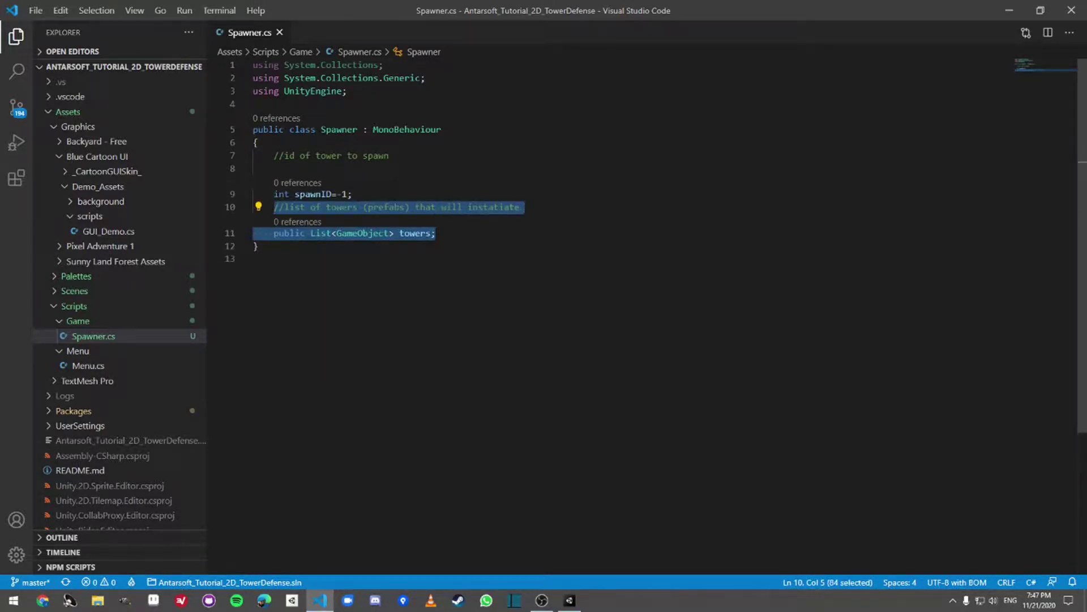
key(ctrl+x)
key(Up)
key(Up)
key(ctrl+v)
key(Up)
key(Home)
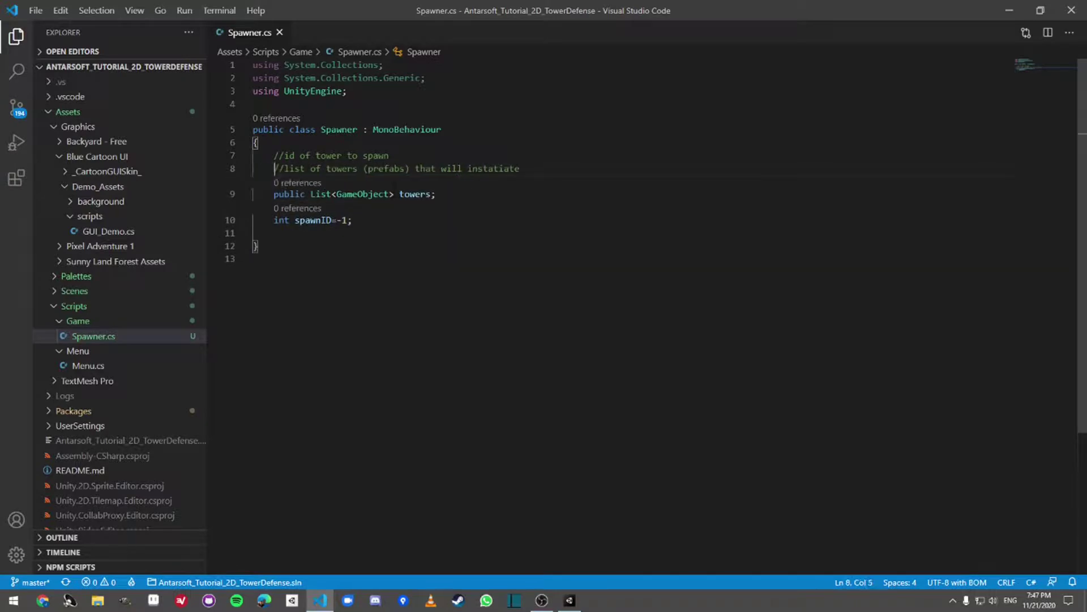
Move the "//id of tower to spawn" comment directly above spawnID and add empty lines below the field
key(Up)
key(End)
key(shift+Home)
key(BackSpace)
key(BackSpace)
key(BackSpace)
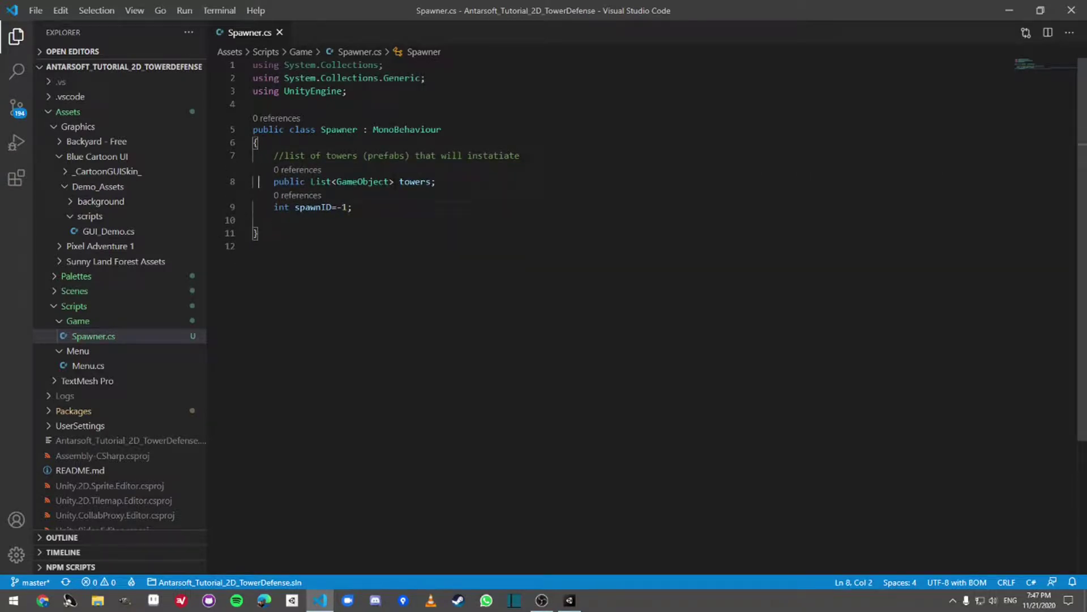
key(ctrl+z)
click(254, 259)
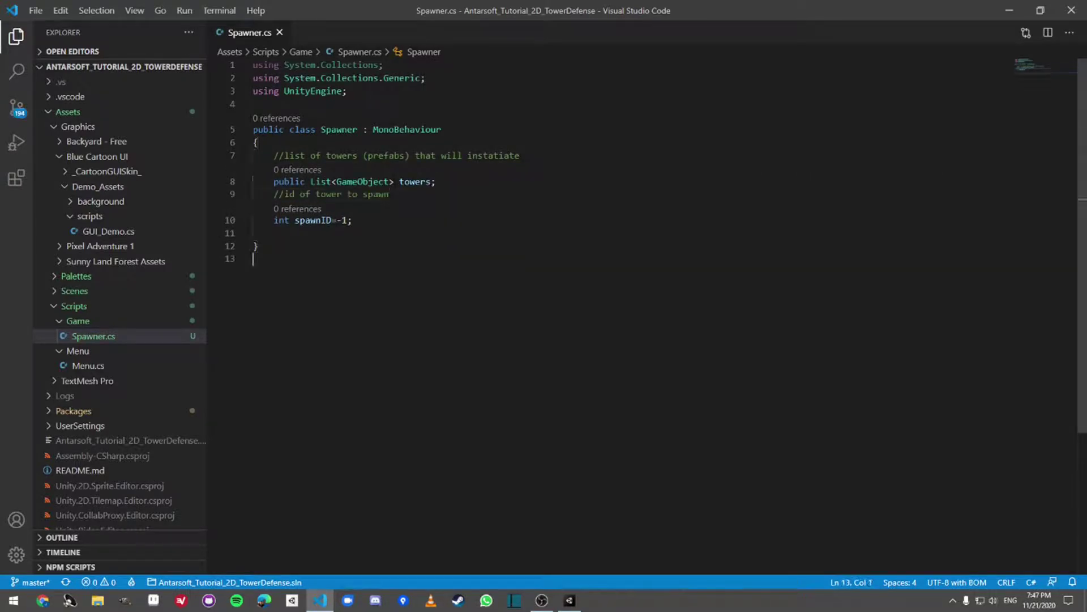
key(Up)
key(Up)
key(Return)
key(Return)
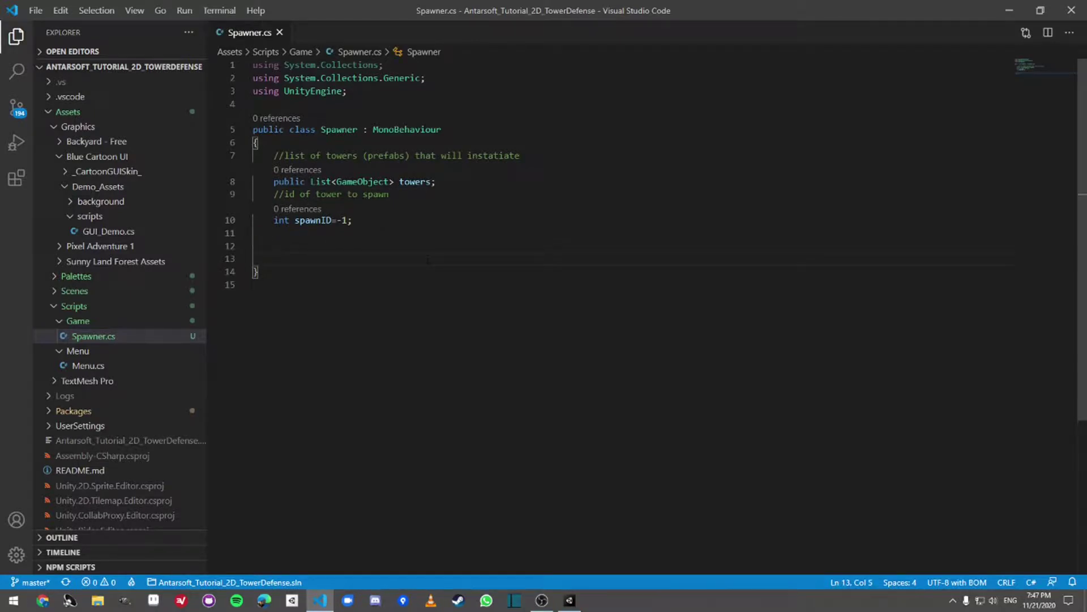
Switch to Unity and collapse the Towers and UI objects in the scene hierarchy
key(alt+Tab)
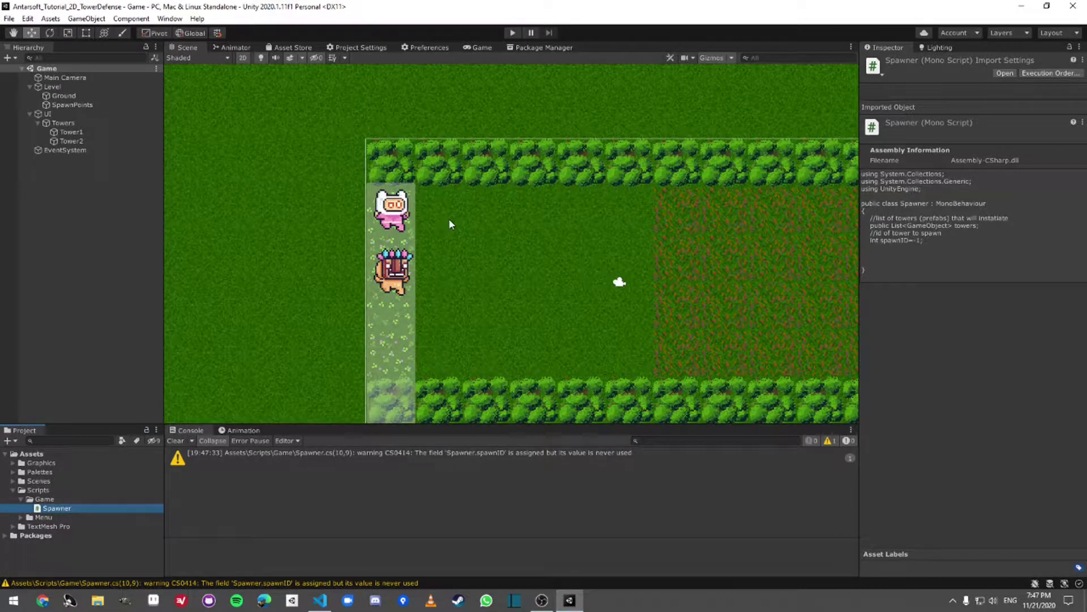
click(69, 132)
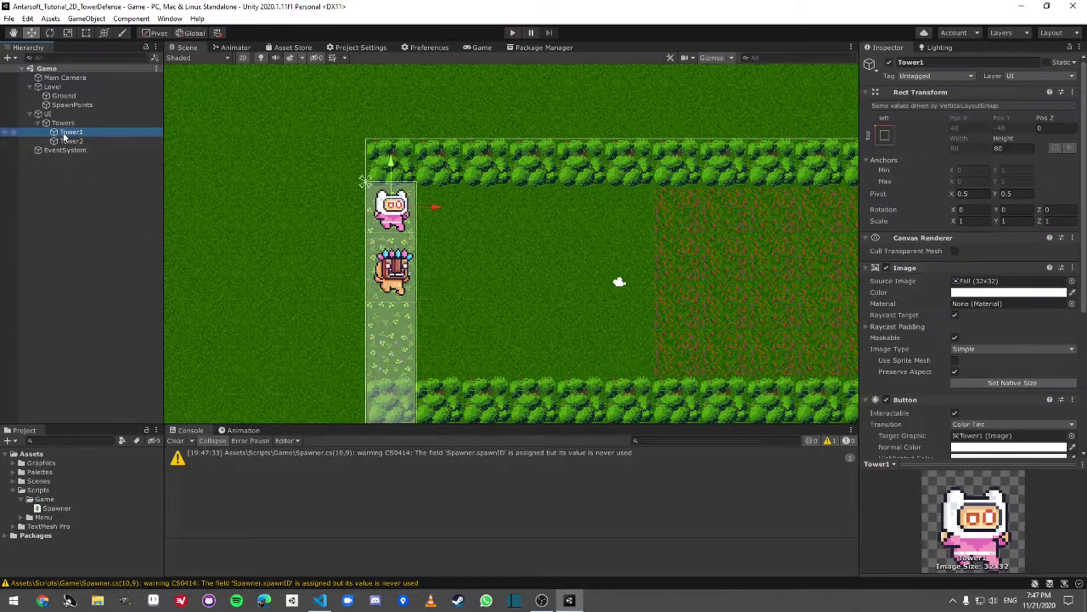
click(39, 123)
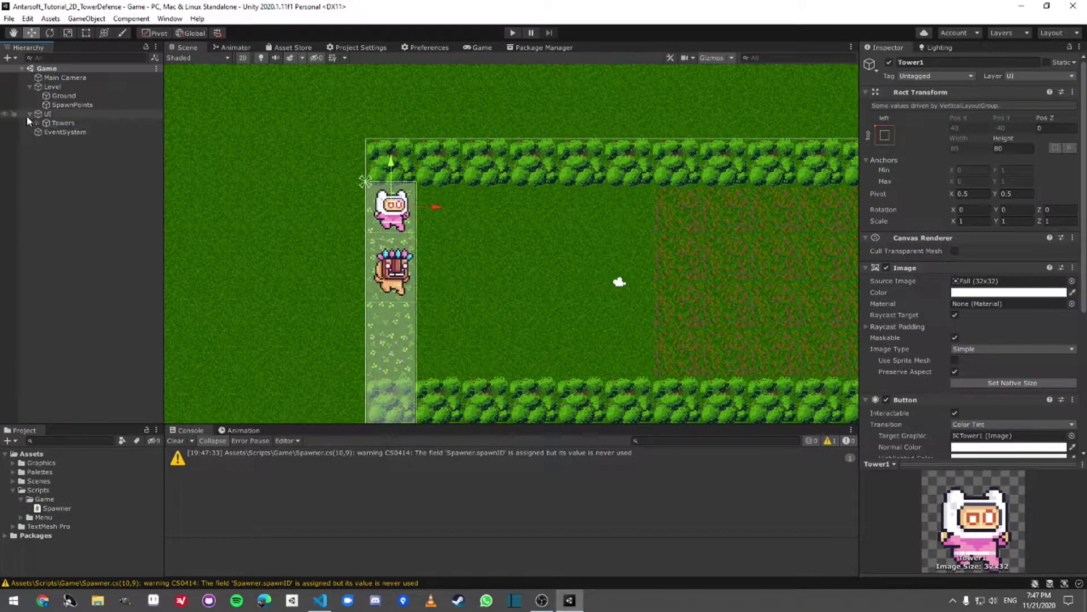
click(29, 114)
Create a new 2D sprite object as a child of SpawnPoints
click(40, 96)
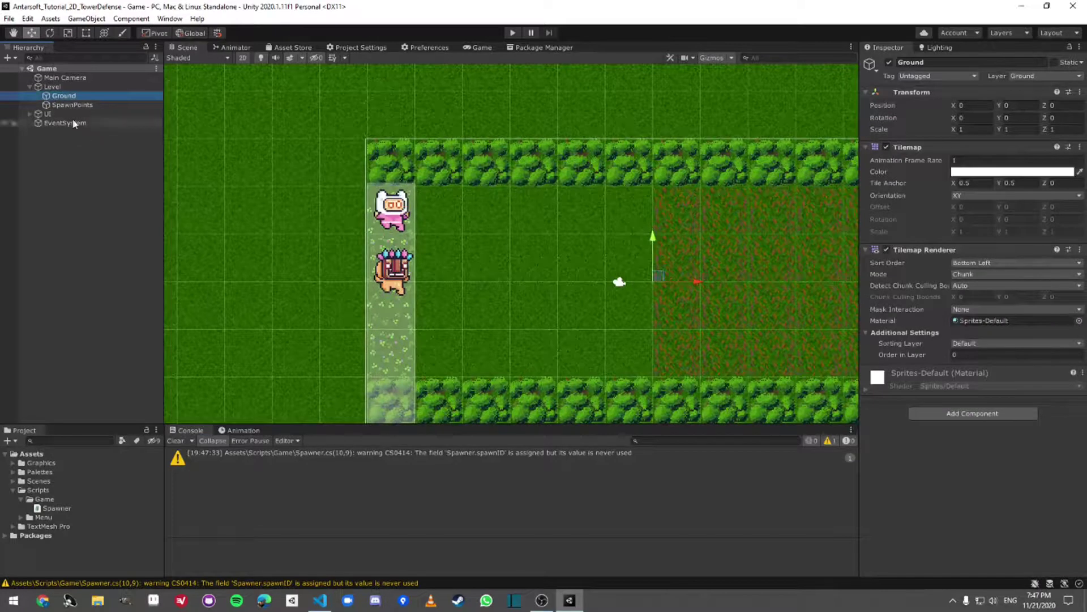
click(64, 105)
right_click(63, 106)
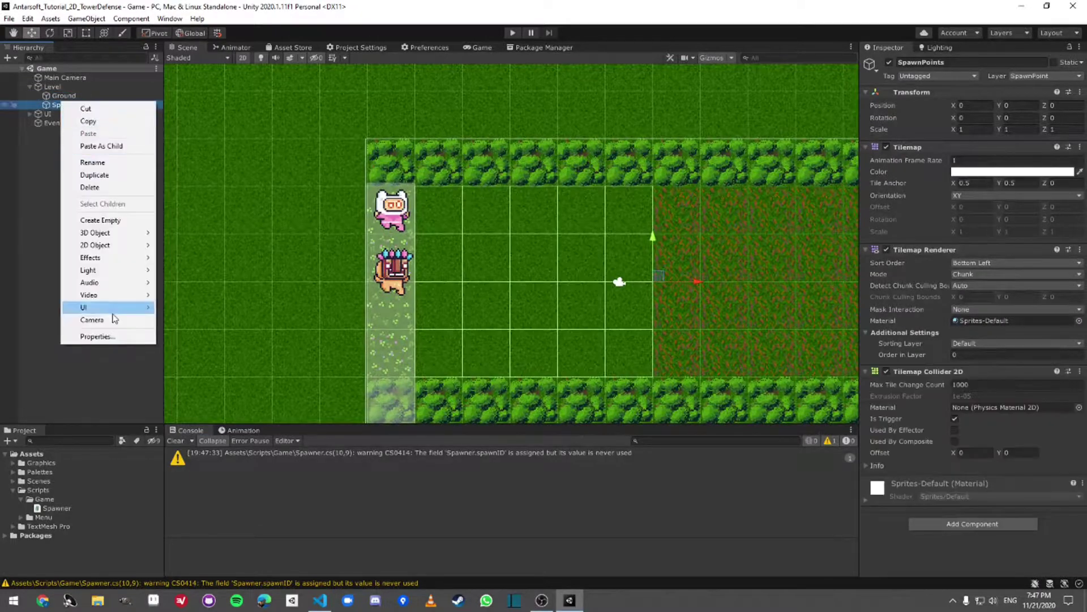
mouse_move(112, 245)
click(168, 246)
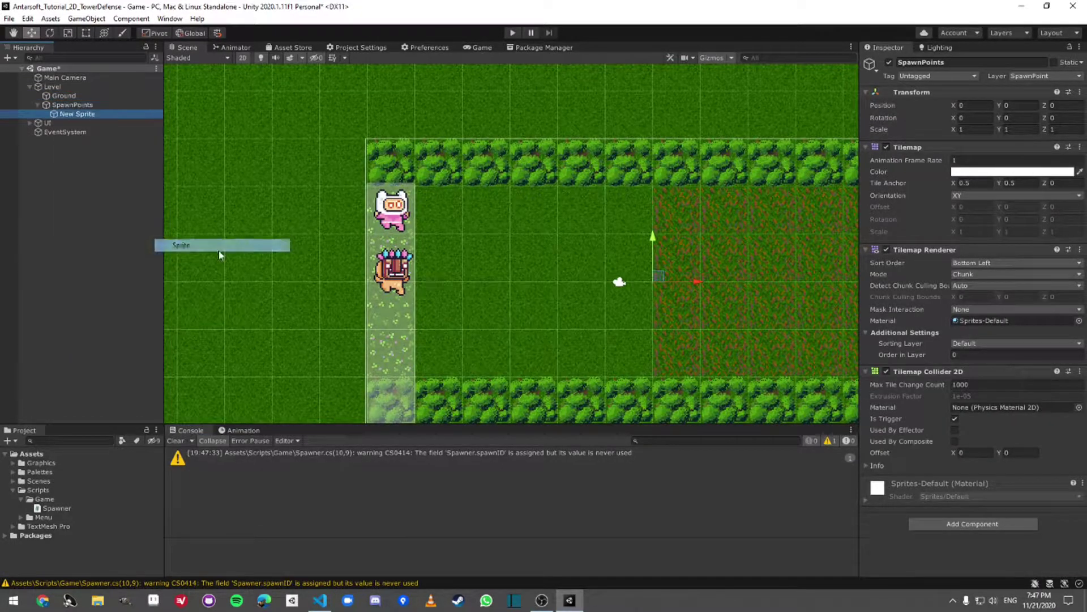
Assign Pink Man's Fall (32x32) image to the new sprite and place it at about X -4.5, Y 0.6
click(1079, 161)
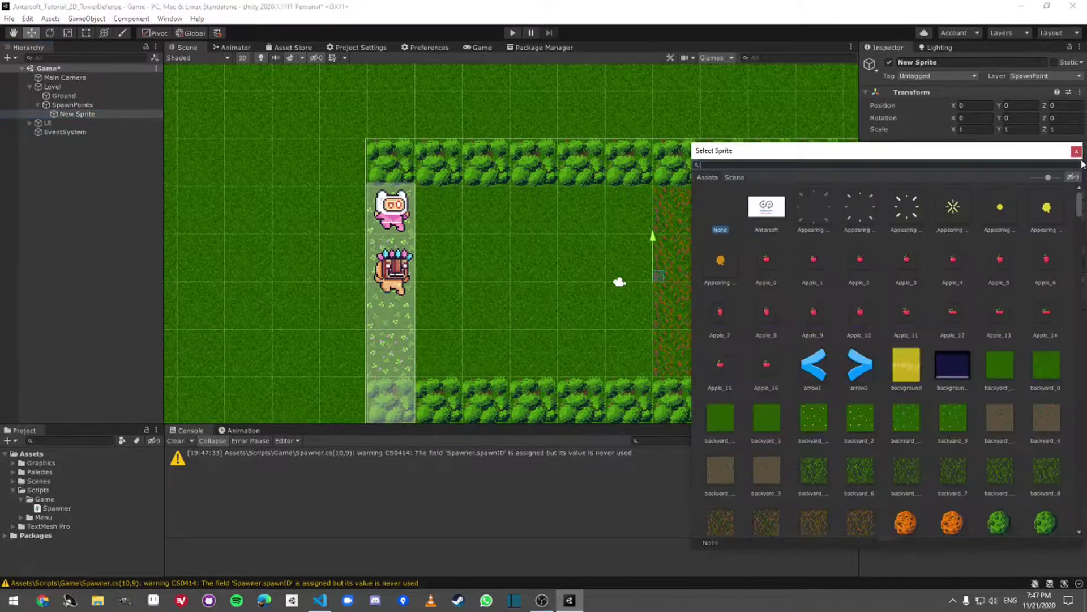
text(fall)
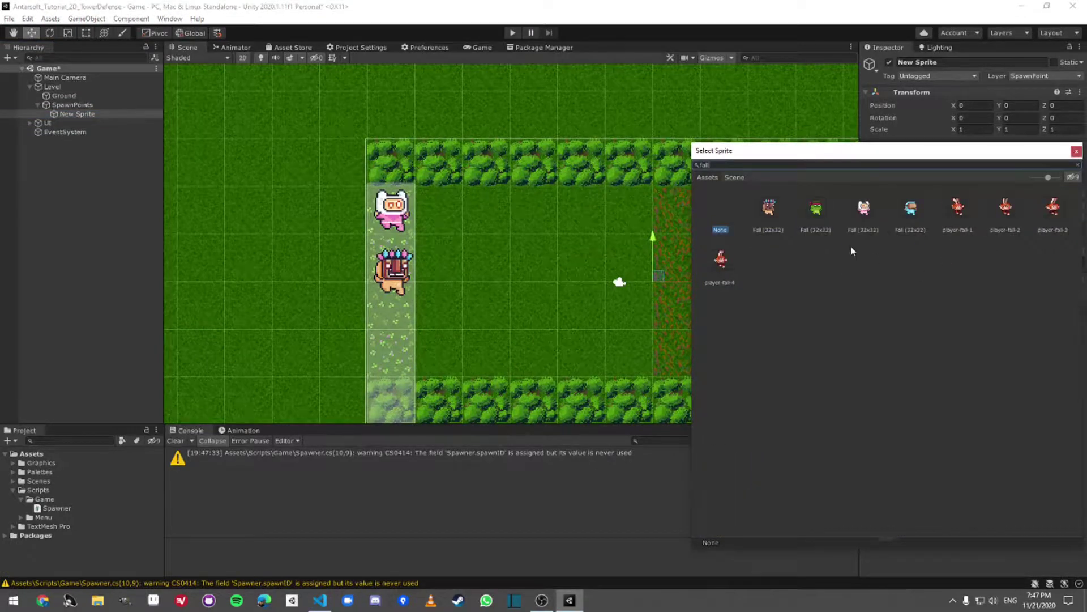
click(866, 226)
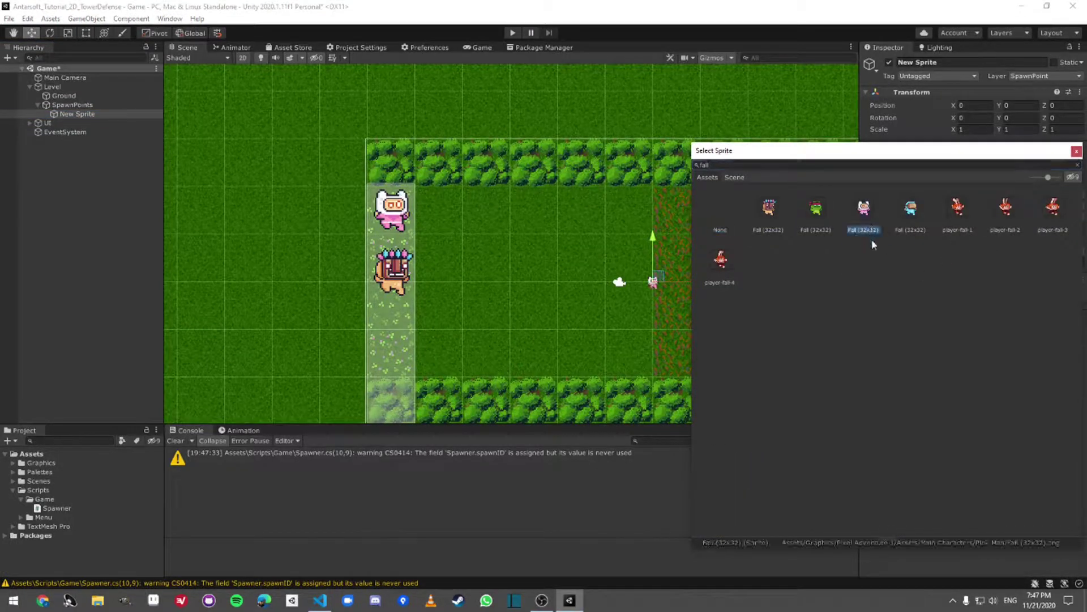
key(Return)
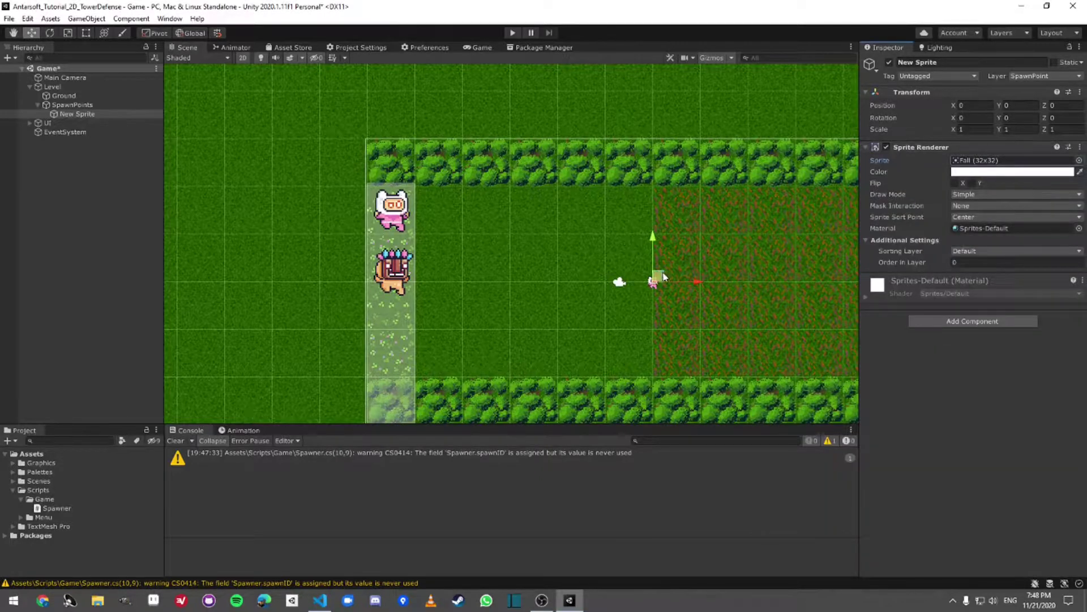
drag(664, 276, 456, 253)
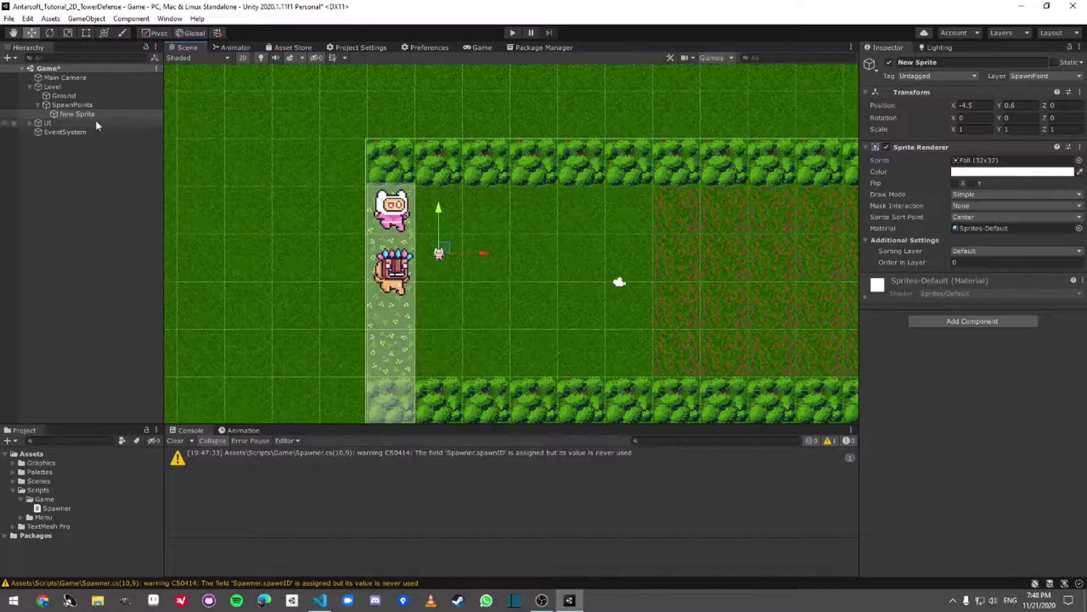
Try a different Reference Pixels Per Unit on the UI canvas scaler, ending back at 100
click(76, 124)
key(Right)
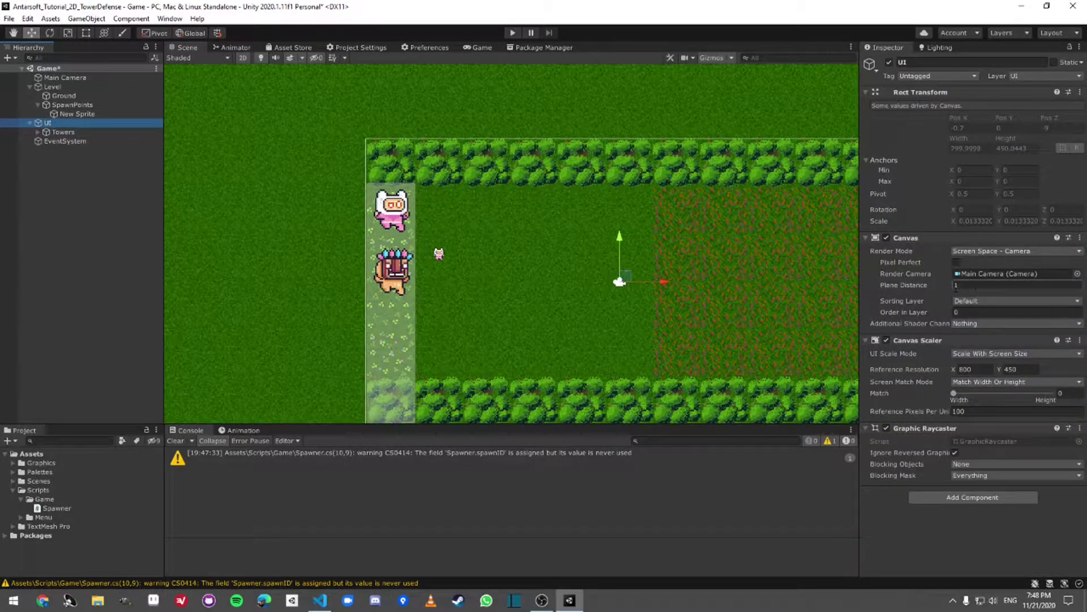
click(975, 411)
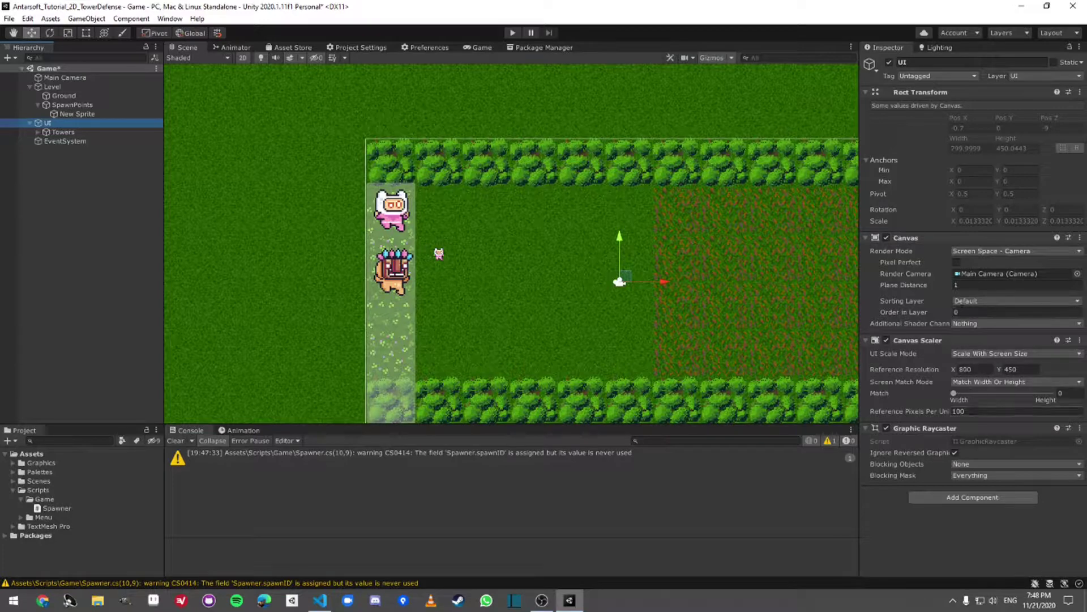
text(2)
double_click(977, 414)
text(10)
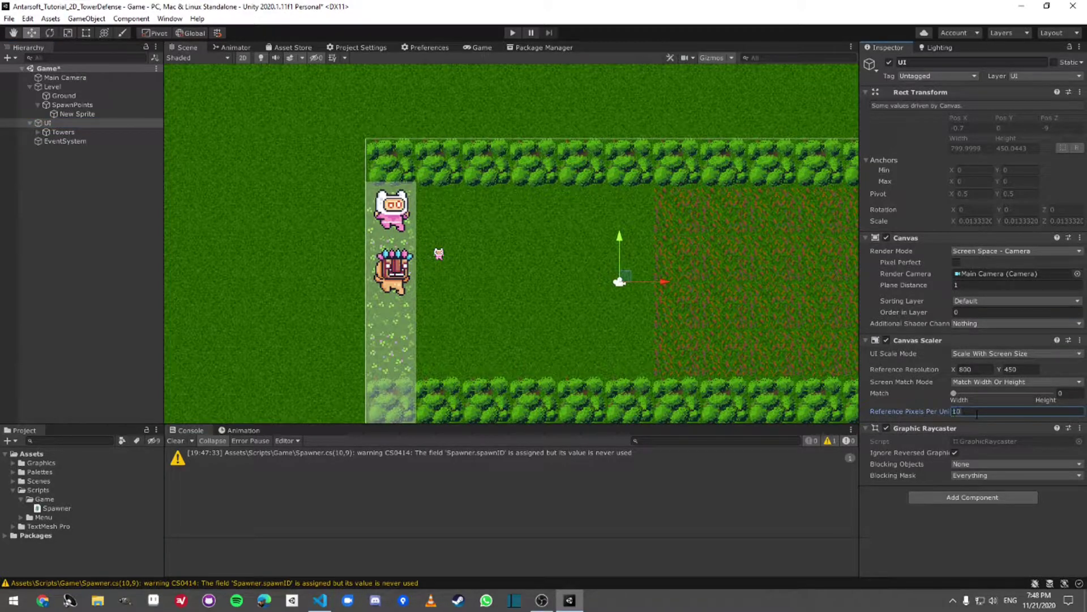
text(0)
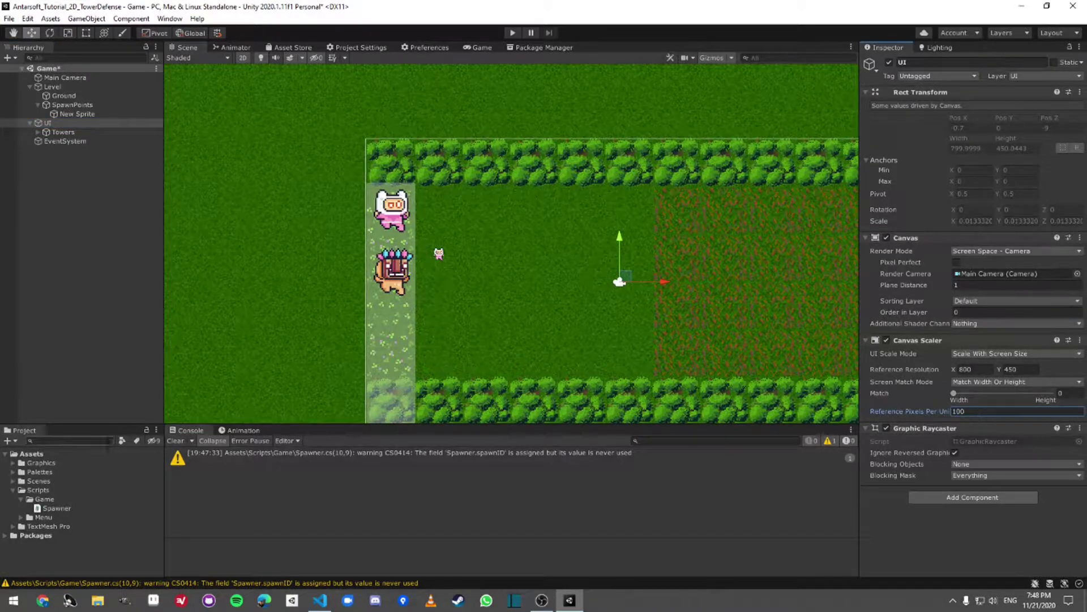
Locate the new sprite's Fall (32x32) source image and apply 50 Pixels Per Unit in its import settings
click(73, 106)
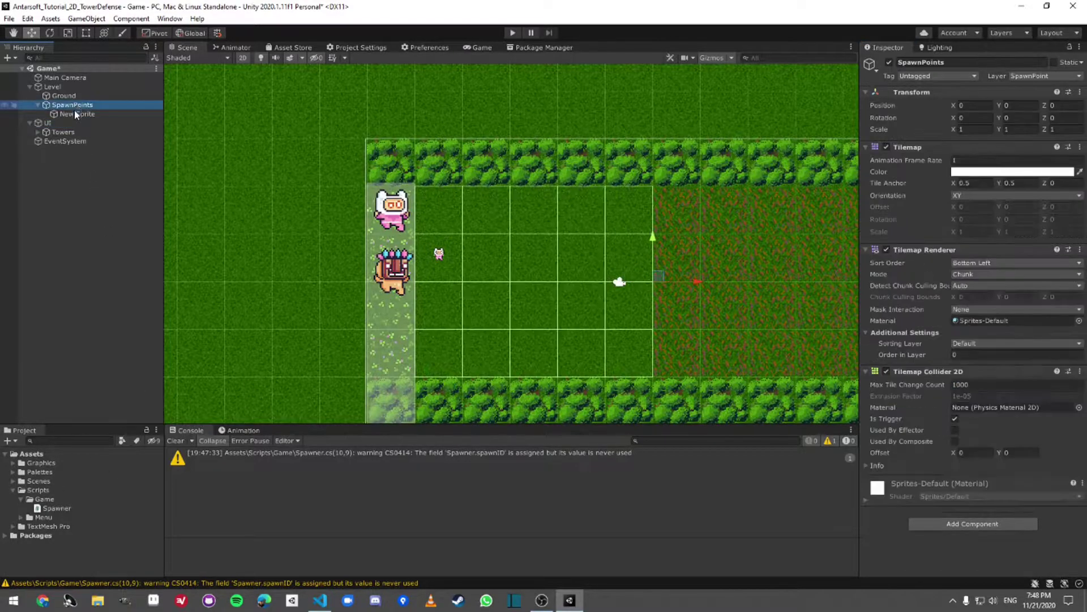
click(75, 114)
click(1014, 160)
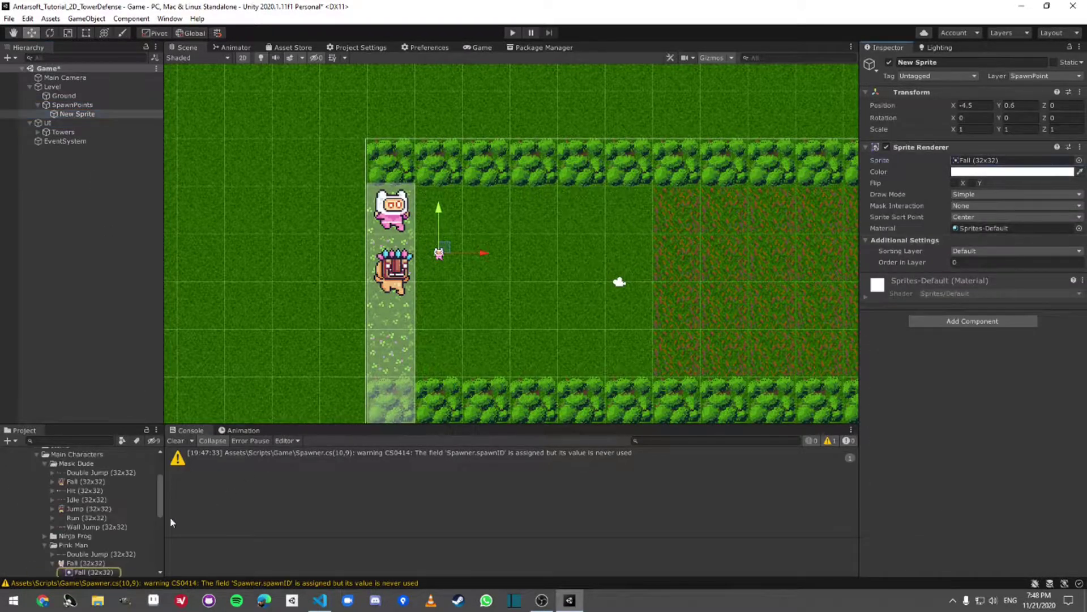
click(81, 531)
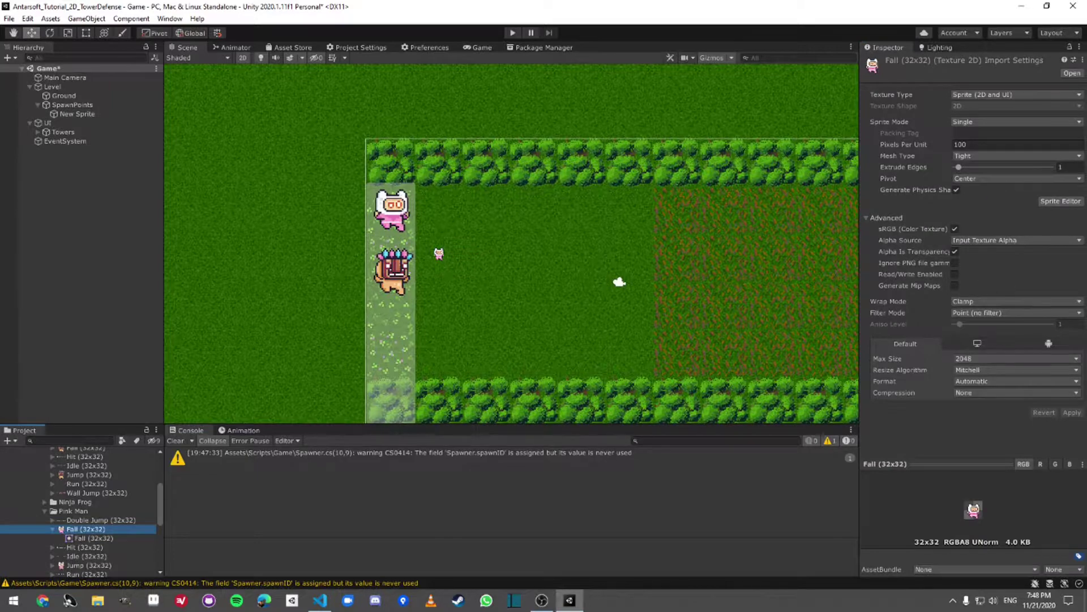
click(1017, 144)
text(50)
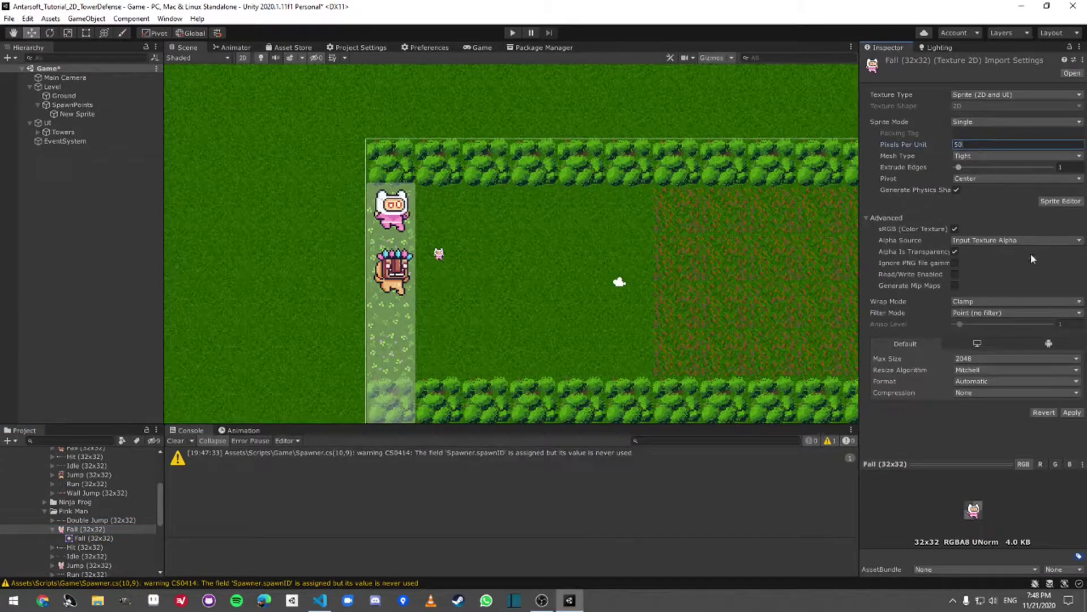
click(1071, 413)
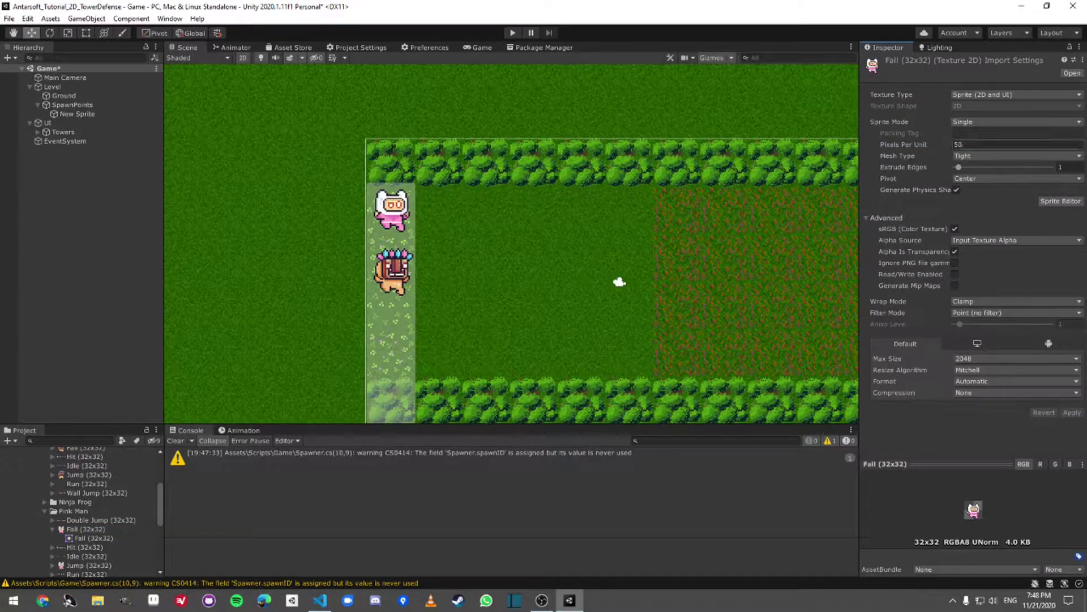
Try Pixels Per Unit values of 200, 100 and 10 on the Fall (32x32) image, applying each
text(200)
click(1073, 413)
text(100)
click(1072, 413)
key(BackSpace)
click(1072, 414)
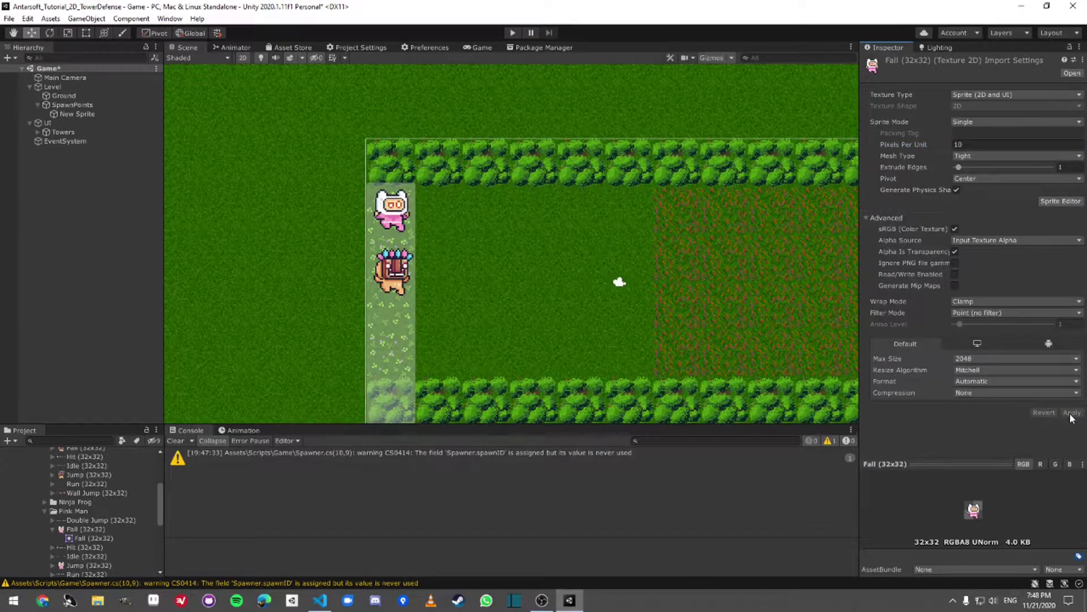
Move the new sprite horizontally to about X -3.18 and focus the scene on it
double_click(77, 114)
drag(513, 250, 590, 250)
double_click(76, 114)
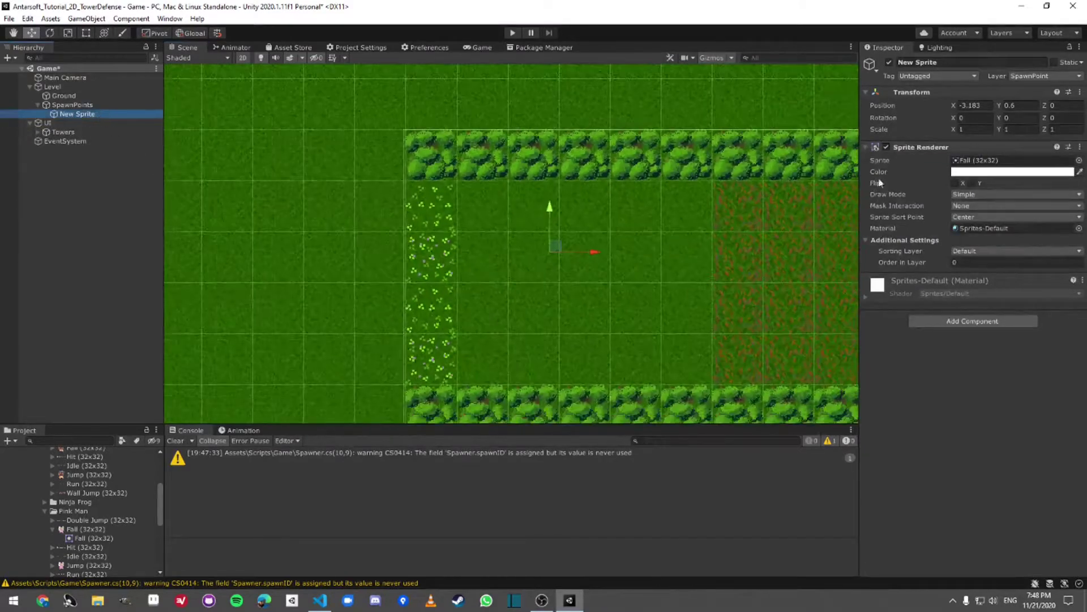
Try a Z position of -1 on the new sprite and return it to 0
drag(1046, 108, 968, 111)
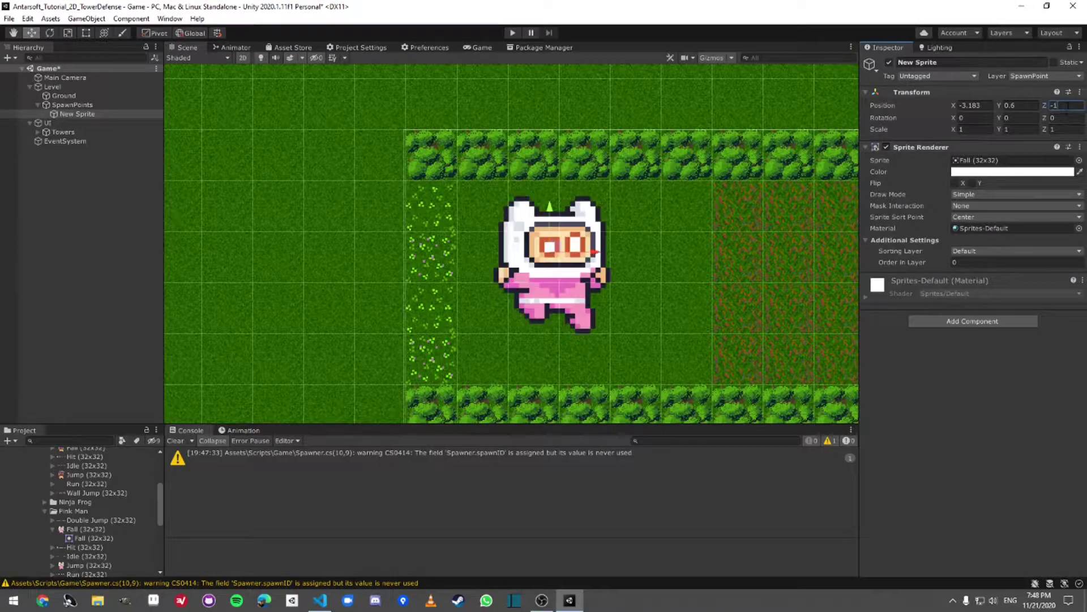
drag(1069, 105, 961, 235)
text(0)
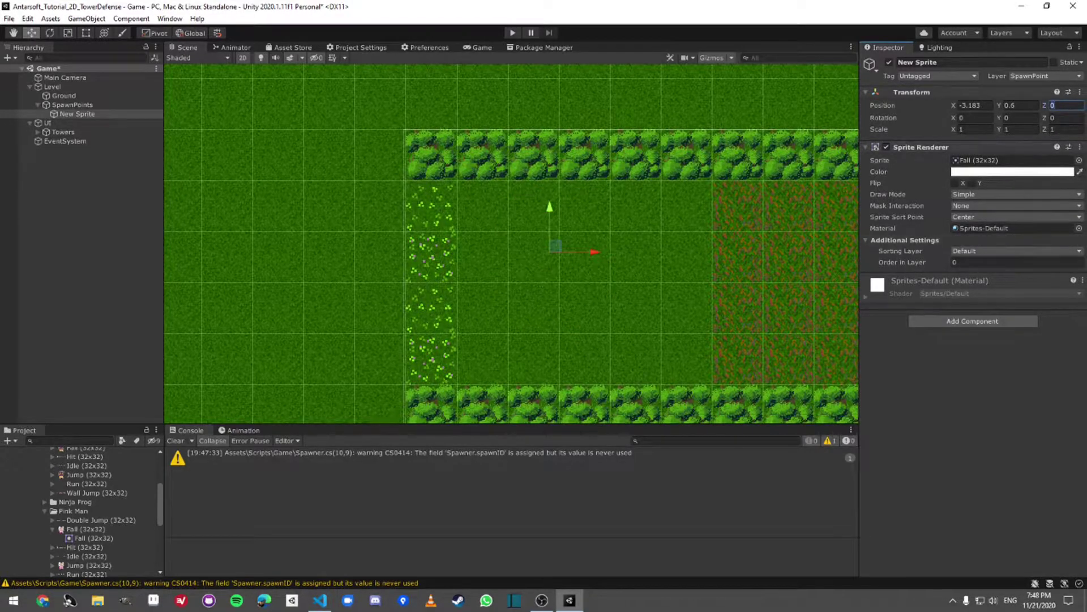
Move the new sprite out of SpawnPoints to the scene root, between Main Camera and Level
click(72, 105)
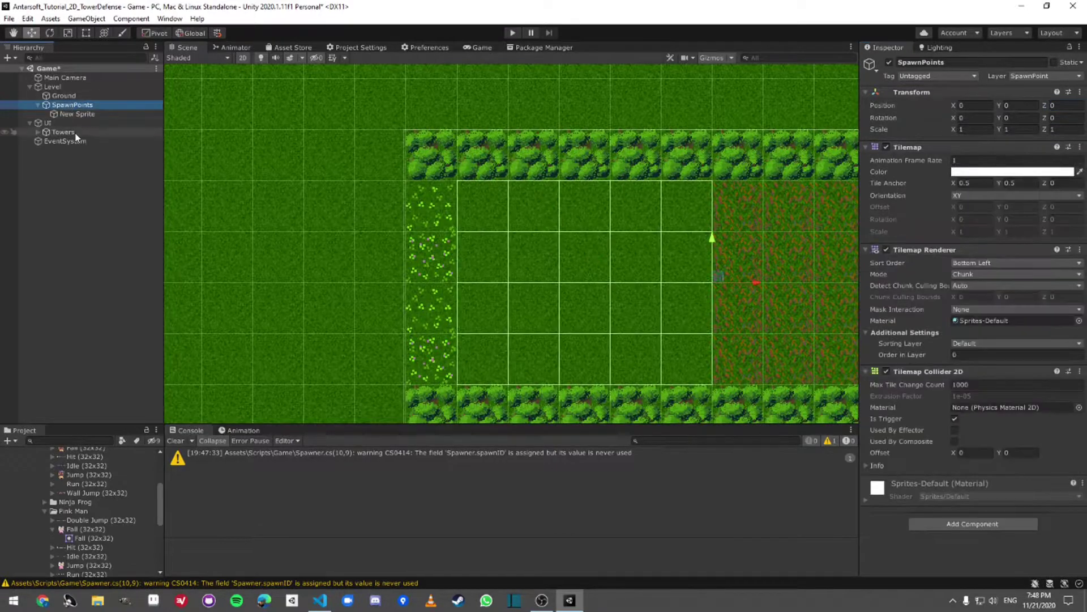
drag(67, 117, 60, 84)
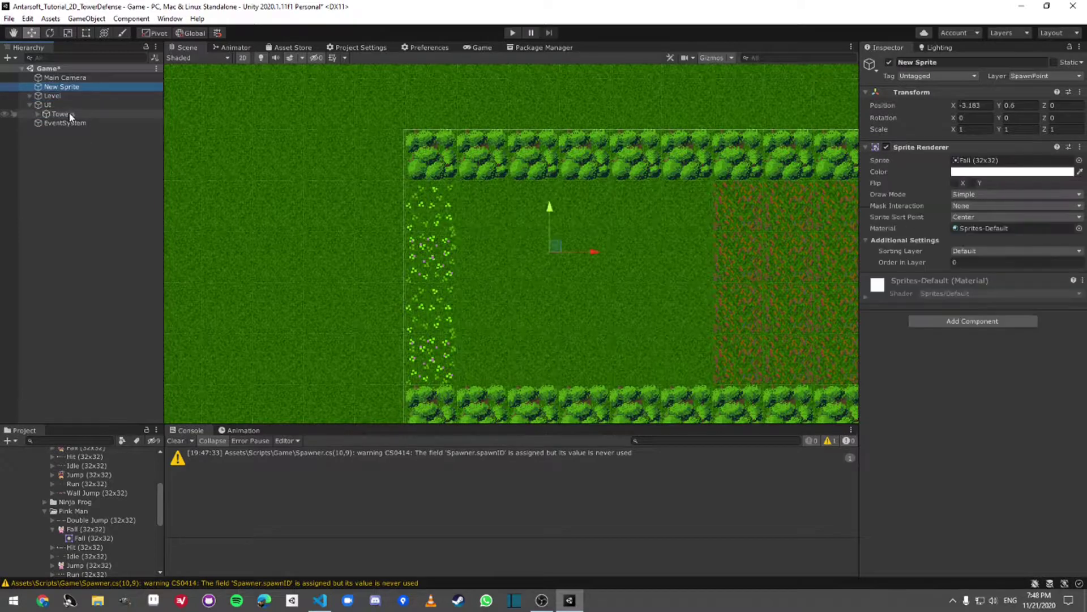
Add two sorting layers named Ground and Towers below Default
click(759, 232)
click(804, 250)
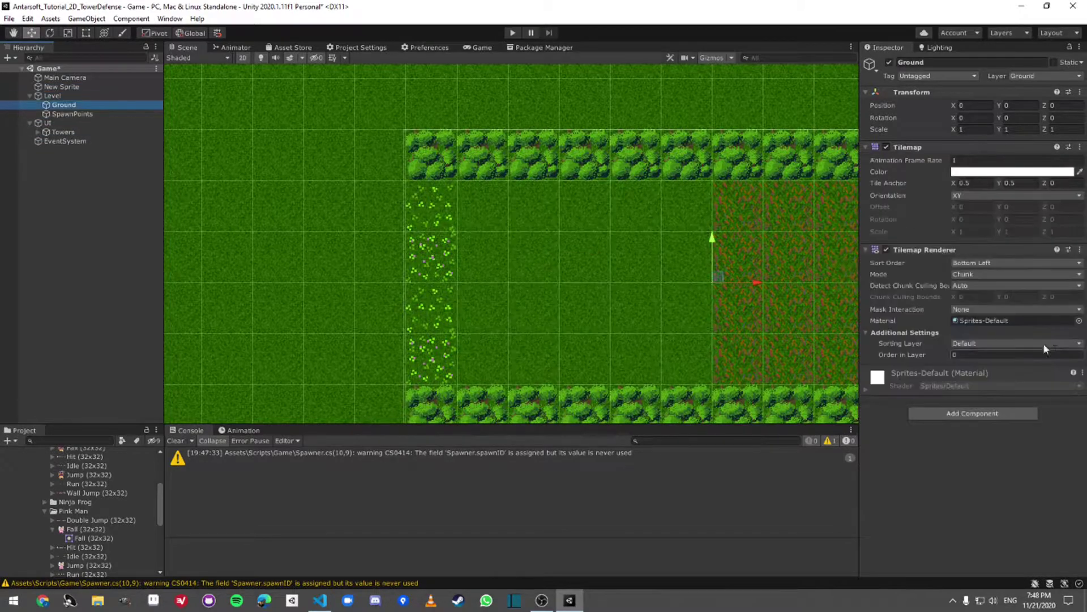
click(997, 343)
click(995, 373)
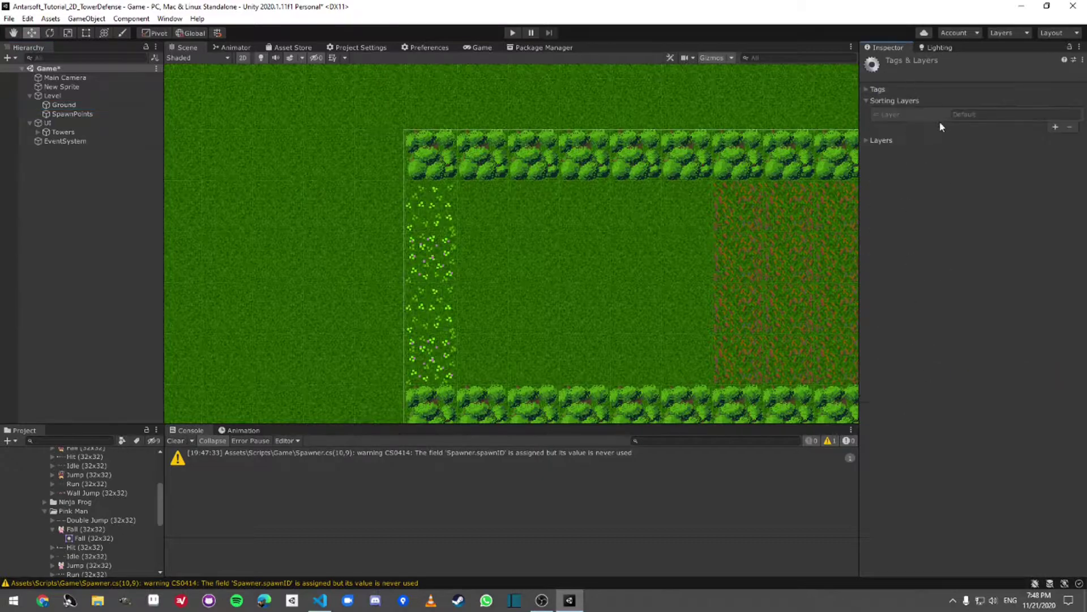
click(1054, 128)
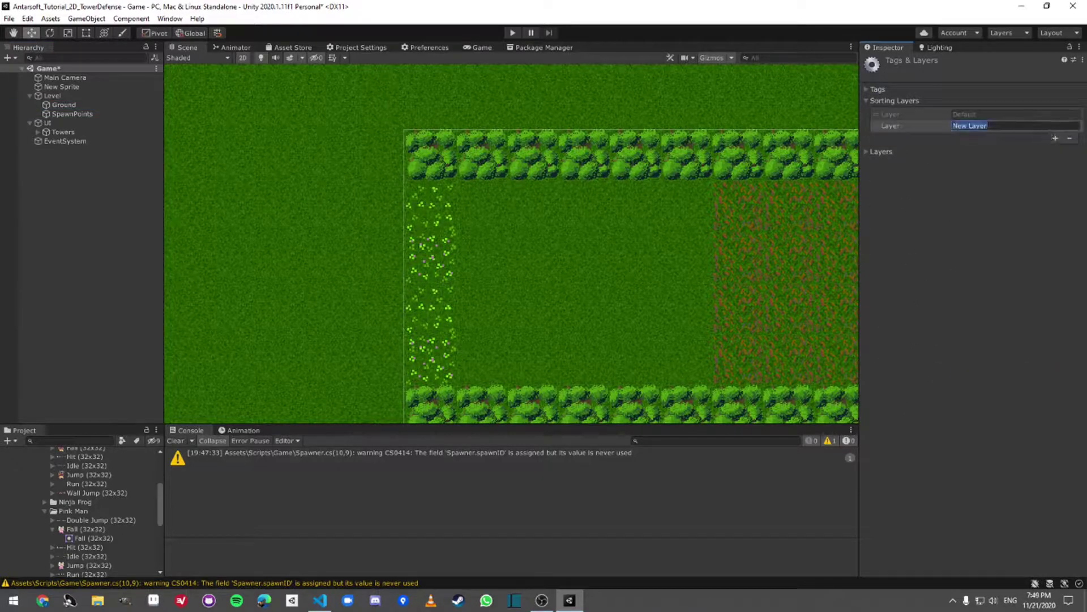
text(Ground)
click(1055, 138)
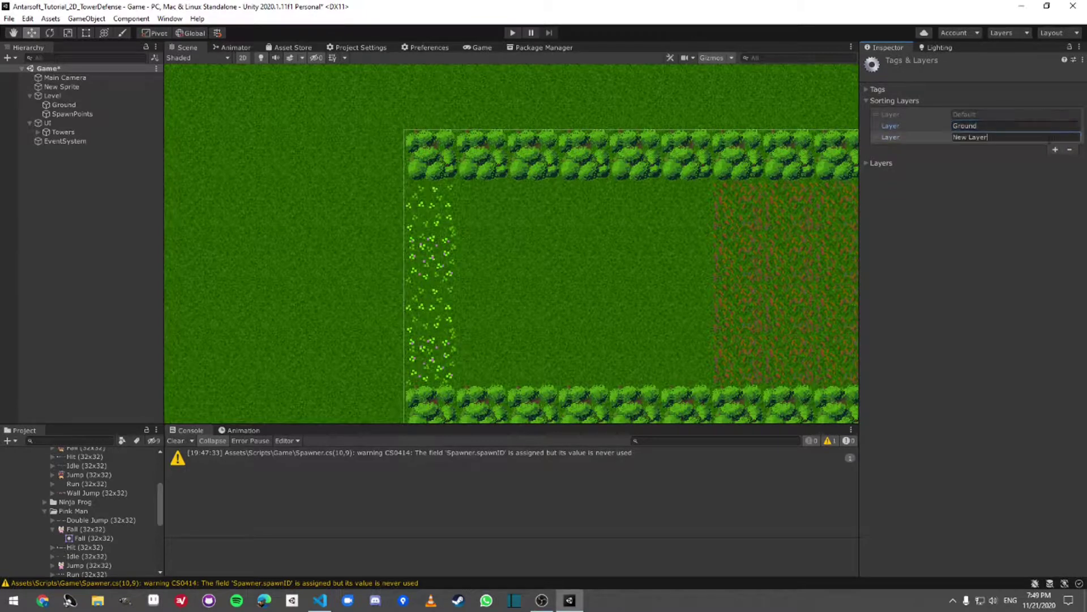
text(Towers)
Assign the Ground and SpawnPoints tilemaps together to the Ground sorting layer
click(73, 106)
shift+click(76, 113)
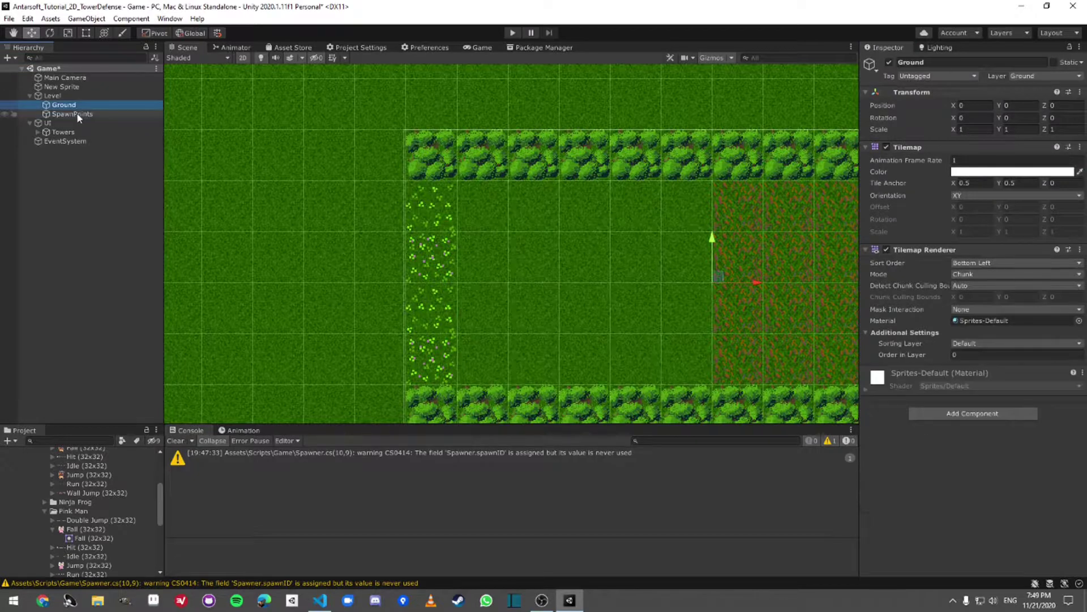
click(1013, 317)
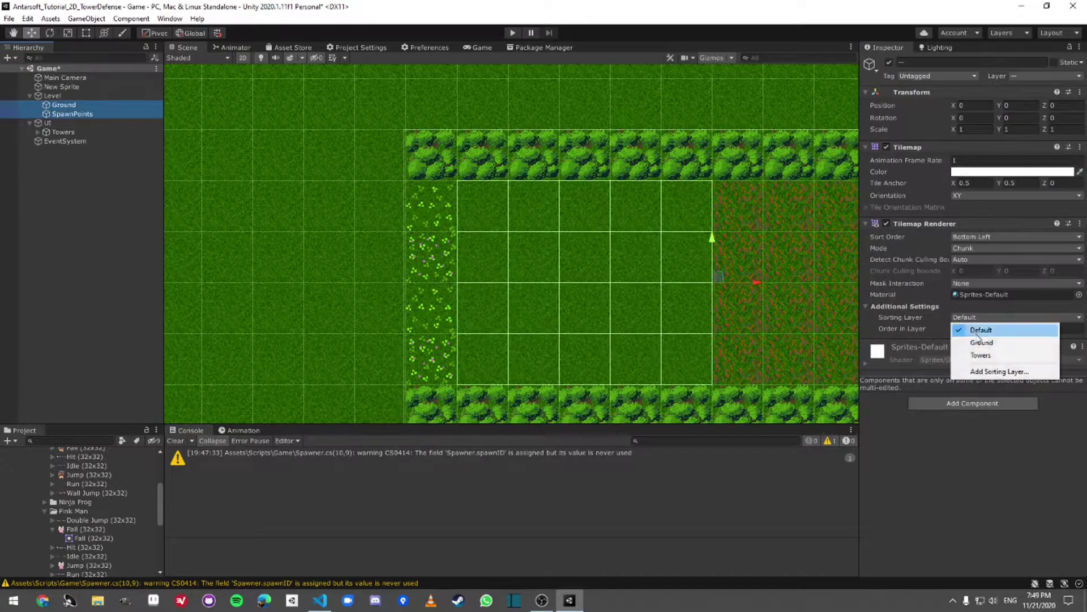
click(974, 343)
Set the new sprite's sorting layer to Towers
click(62, 87)
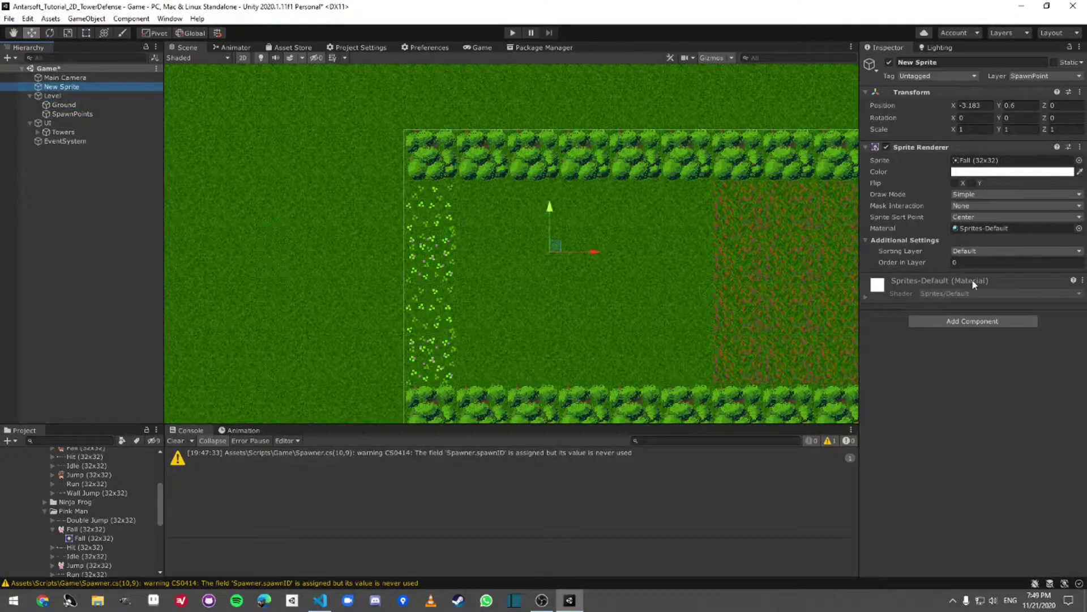
click(1014, 251)
click(974, 293)
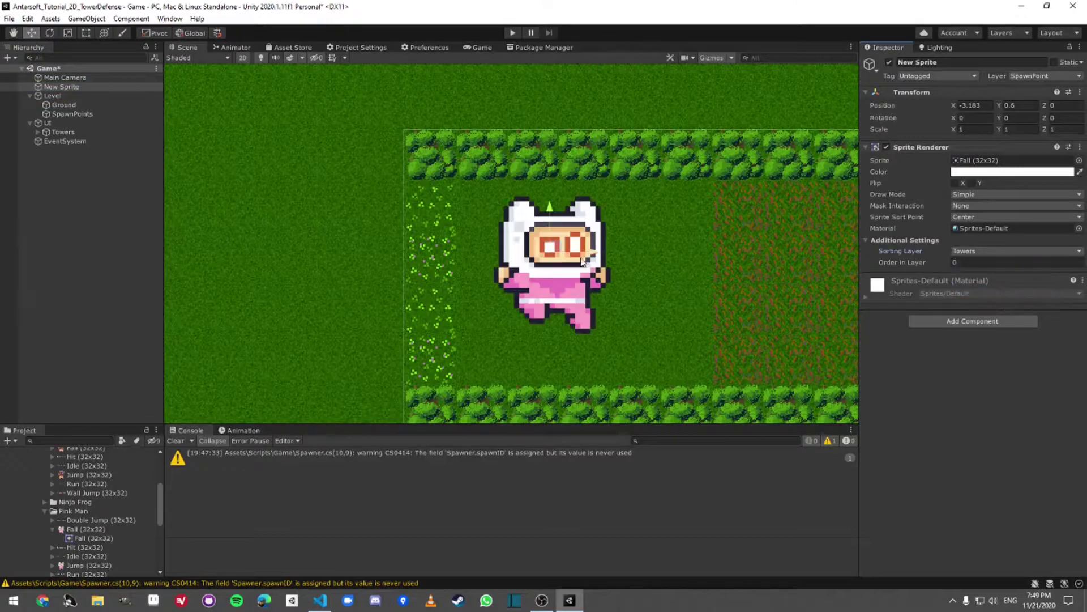
Set the Pixels Per Unit of Pink Man's Fall (32x32) image to 50 and apply the import settings
click(975, 160)
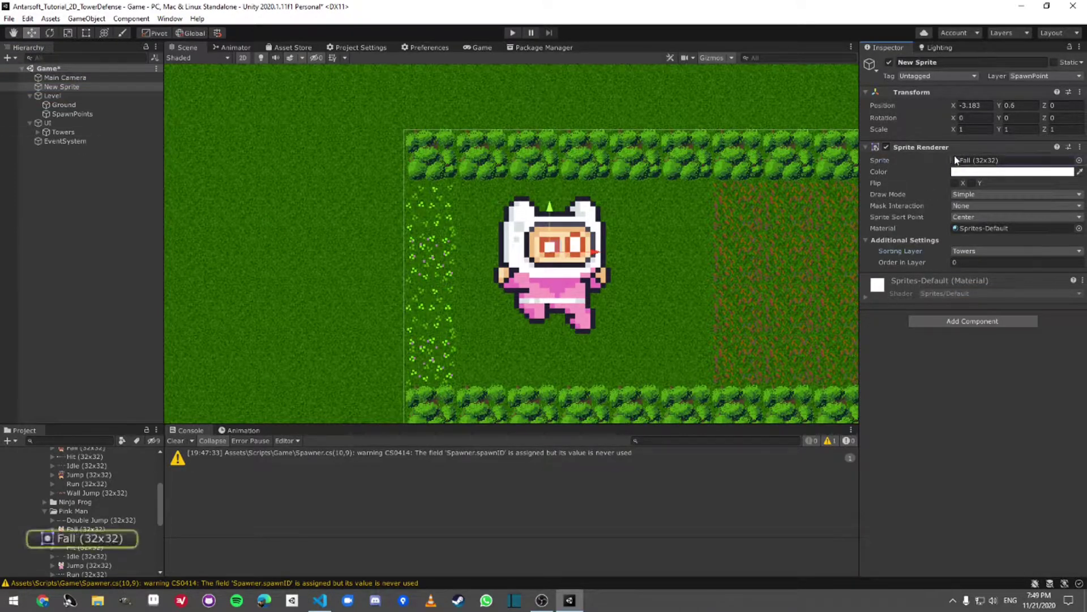
click(85, 529)
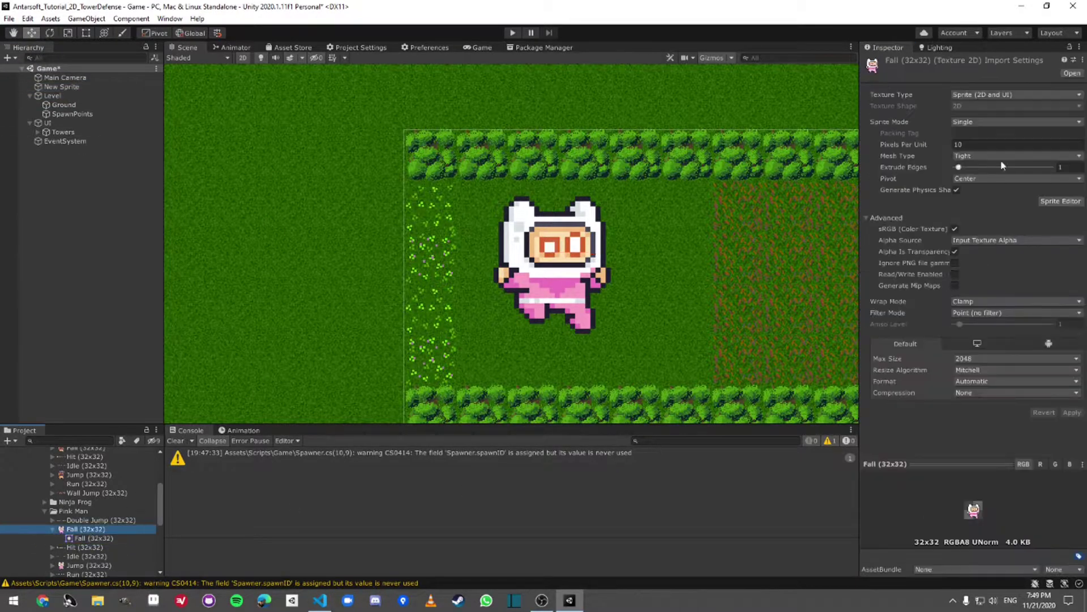
click(1014, 144)
text(50)
click(1072, 412)
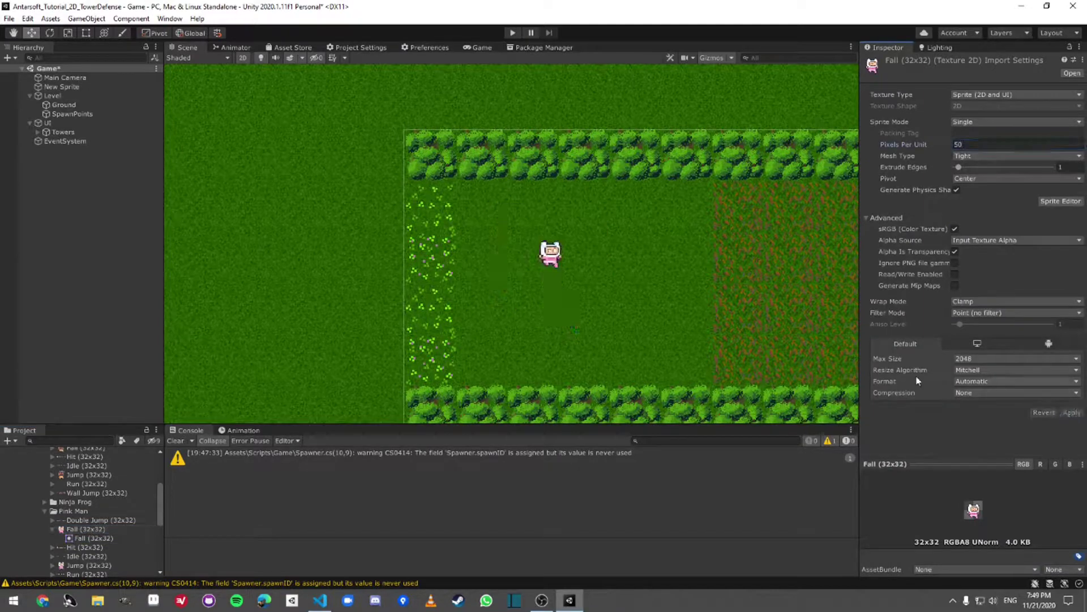
Examine the UI canvas and Tower1 settings and check how the UI renders in the Game view
click(47, 122)
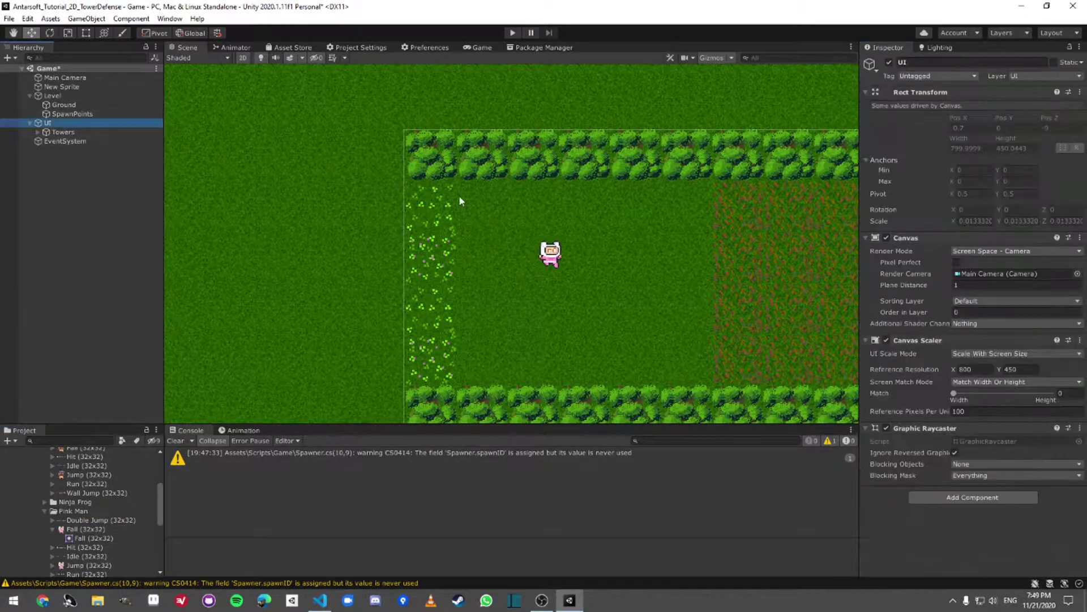
click(587, 184)
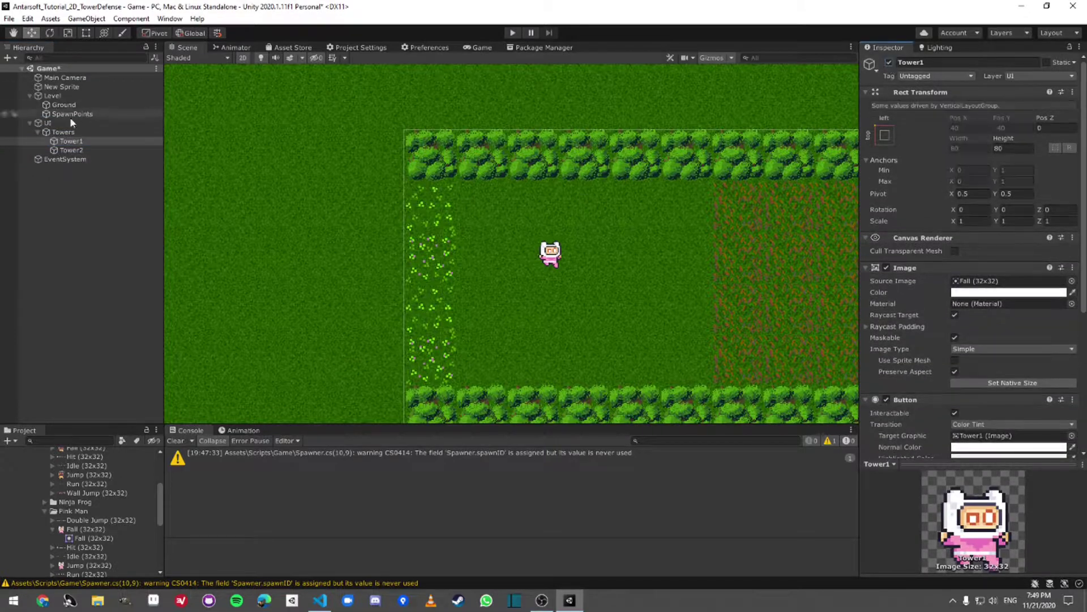
double_click(47, 122)
click(481, 47)
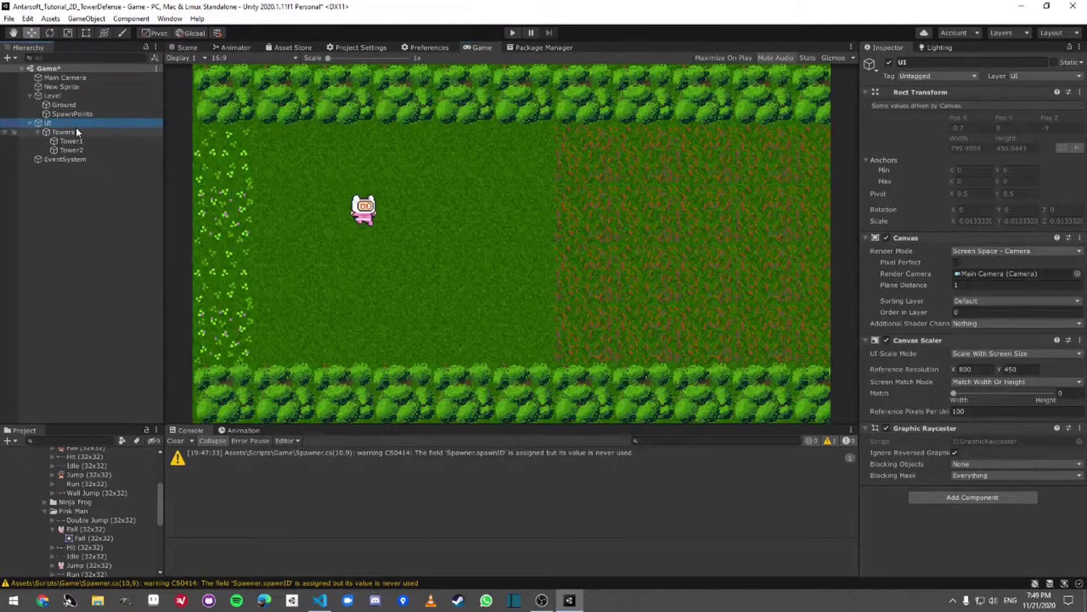
click(71, 78)
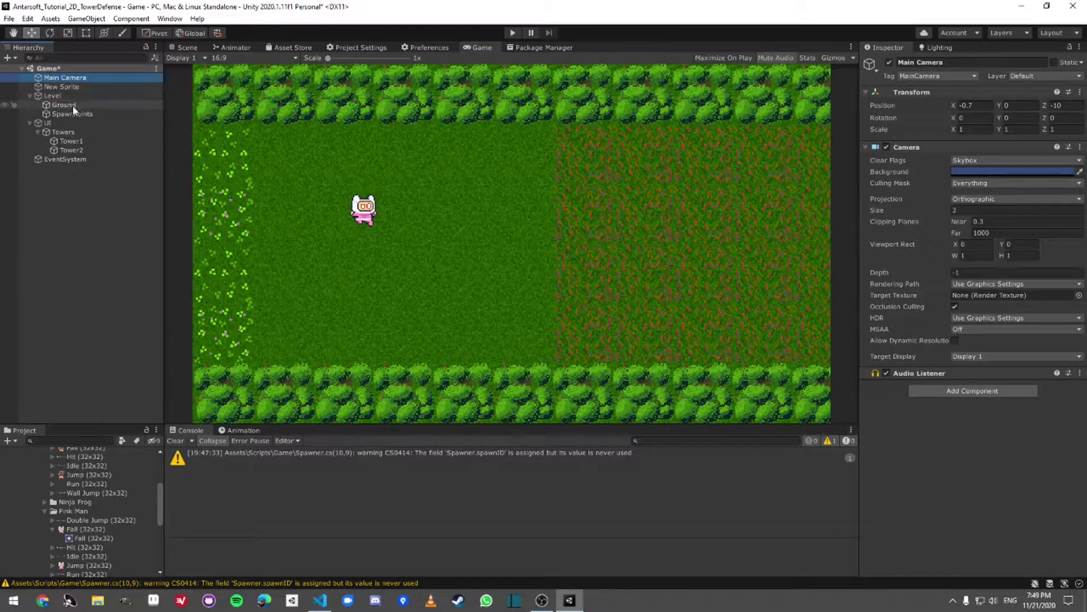
click(71, 121)
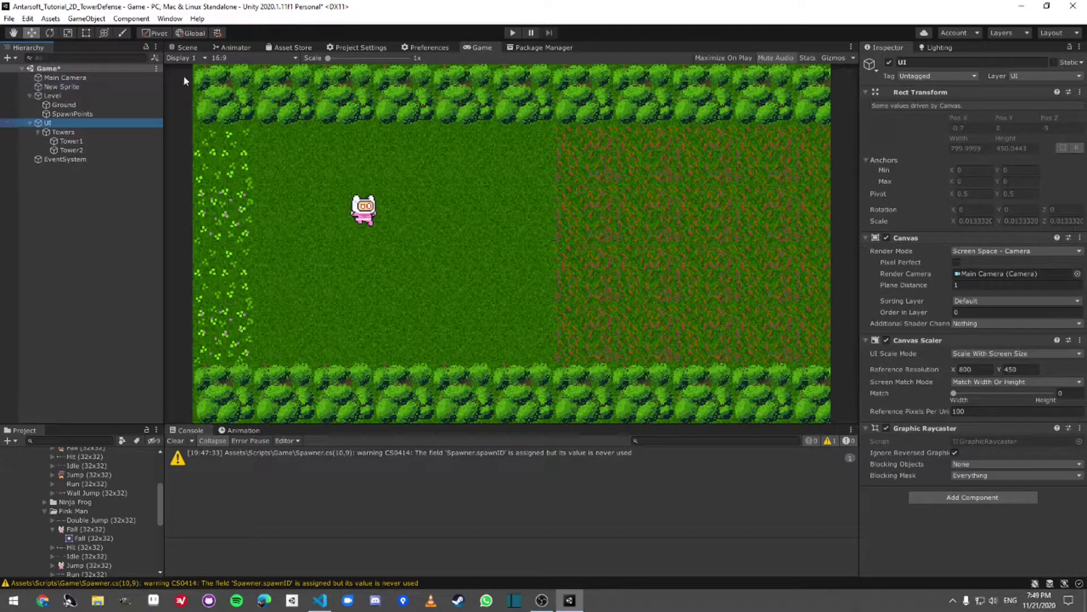
Check the Main Camera's culling mask, inspect Tower1 and the Towers panel, and focus the Scene view on Towers
right_click(129, 77)
click(117, 79)
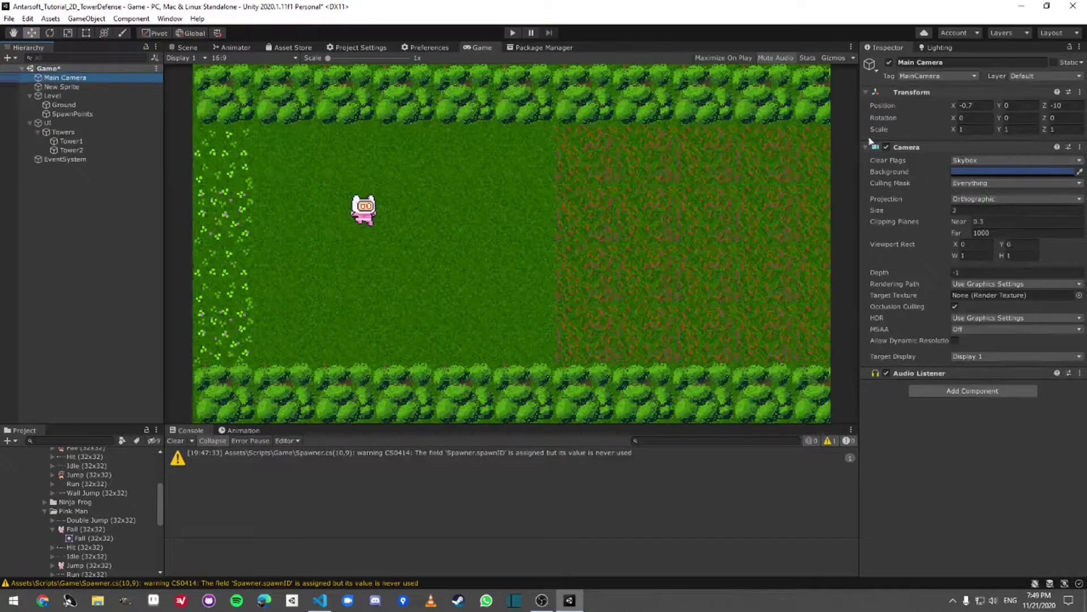
click(968, 183)
click(62, 132)
click(71, 141)
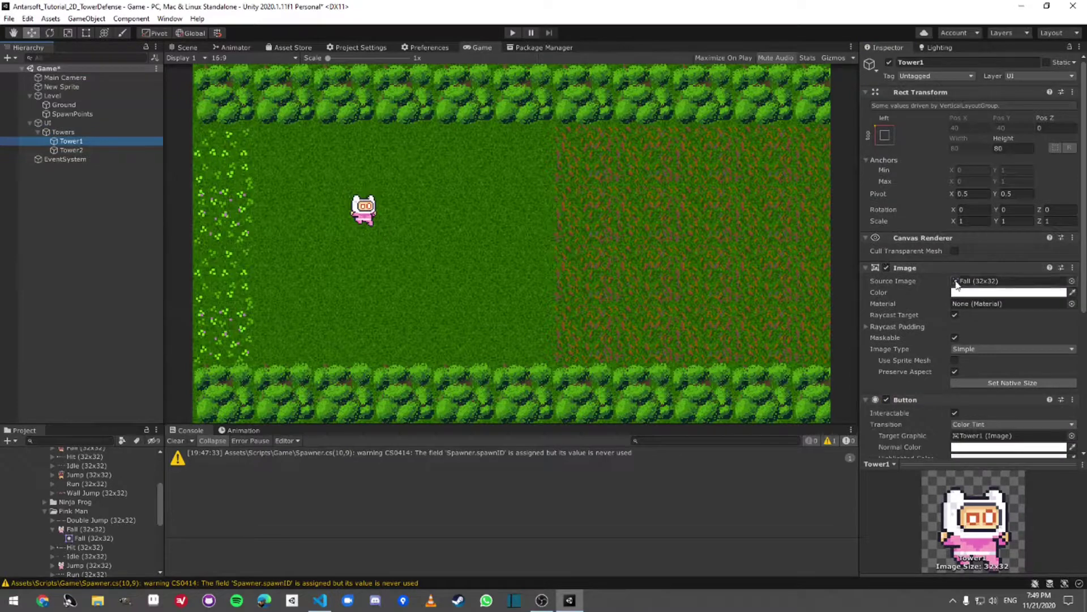
click(63, 132)
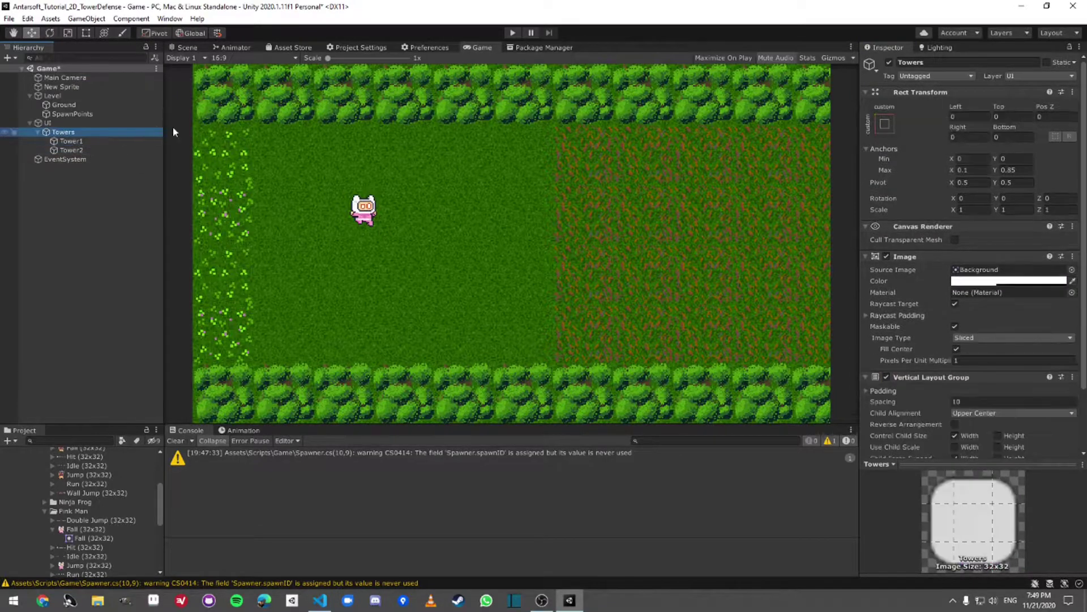
click(187, 47)
double_click(83, 133)
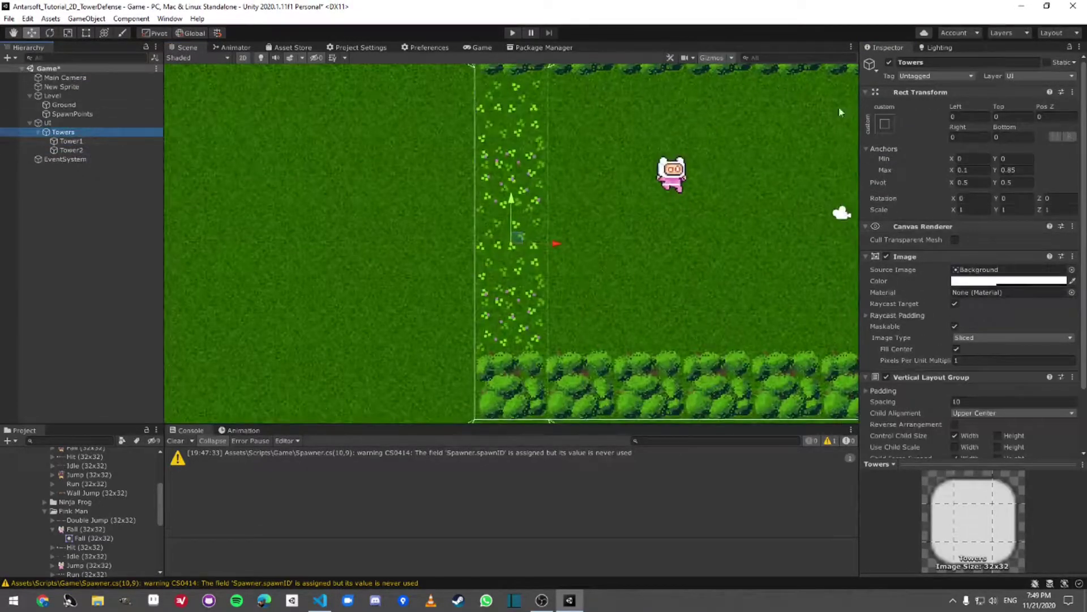
Inspect the Towers panel and UI canvas settings, and add a test Image under the UI canvas
click(890, 62)
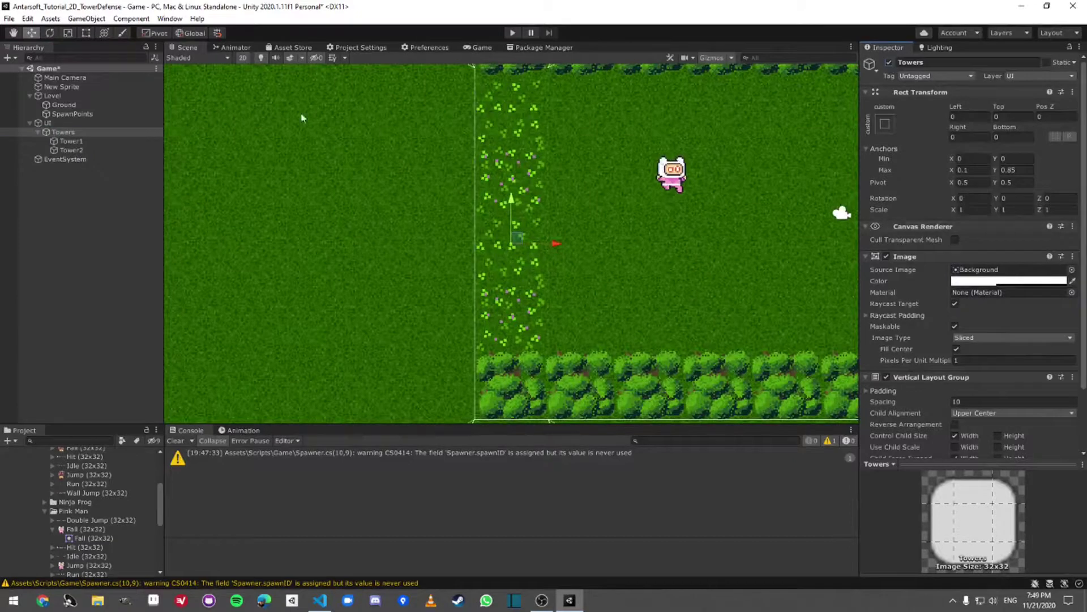
click(104, 124)
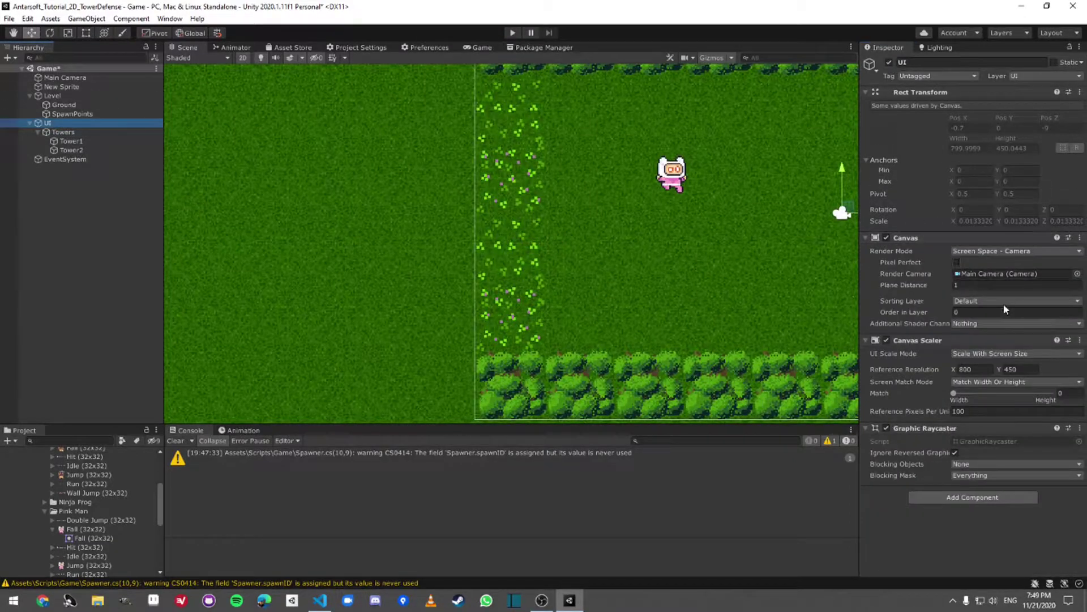
click(976, 412)
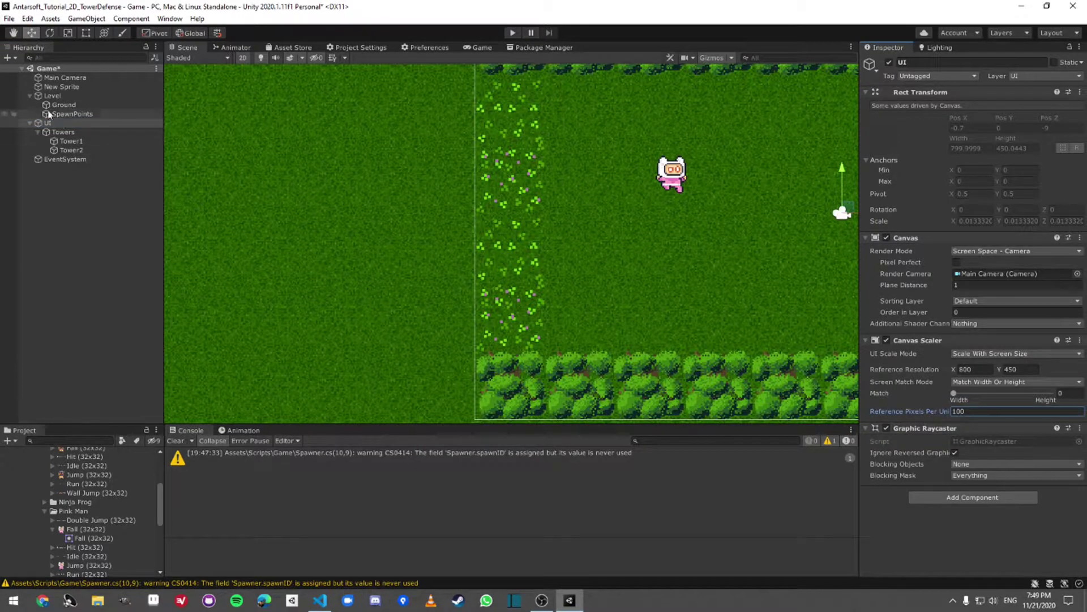
click(60, 132)
right_click(48, 124)
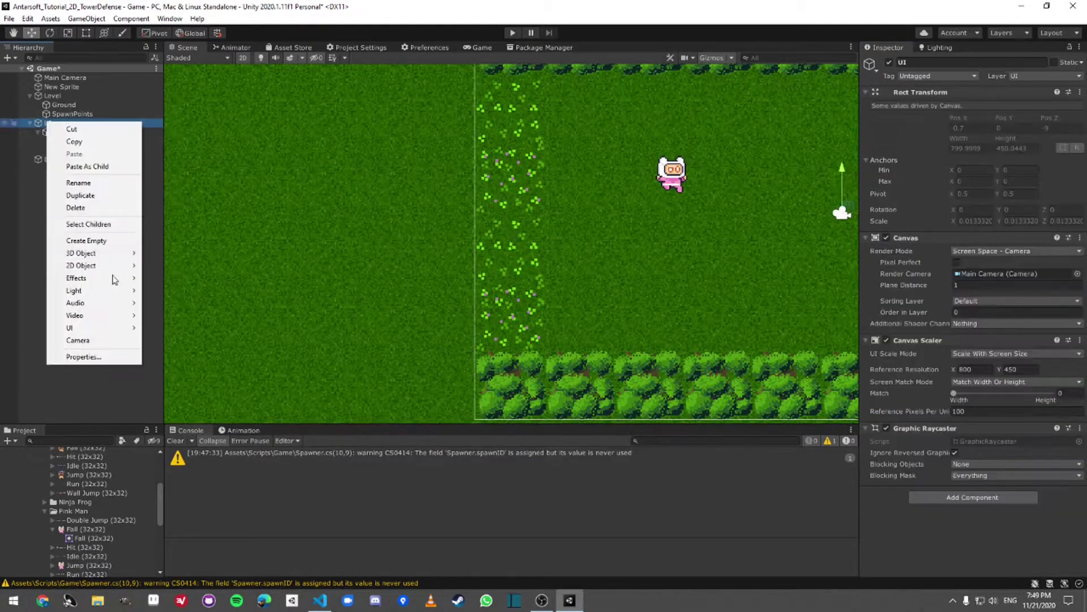
mouse_move(80, 329)
click(170, 352)
middle_drag(577, 338, 436, 277)
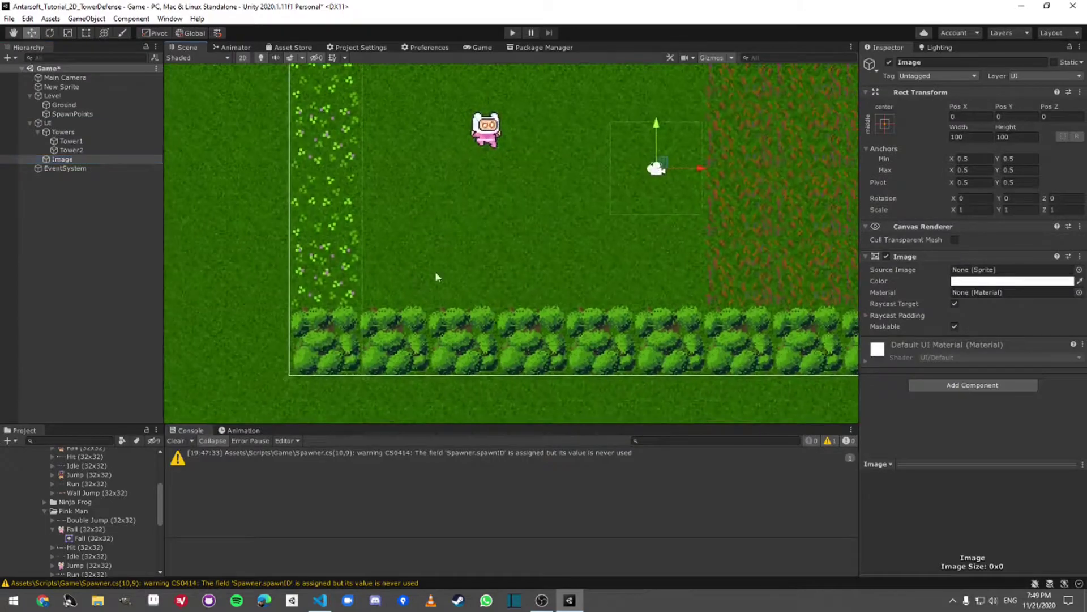
Try Plane Distance values of 0.2 and 5.2 on the UI canvas while viewing the scene in 3D
click(54, 124)
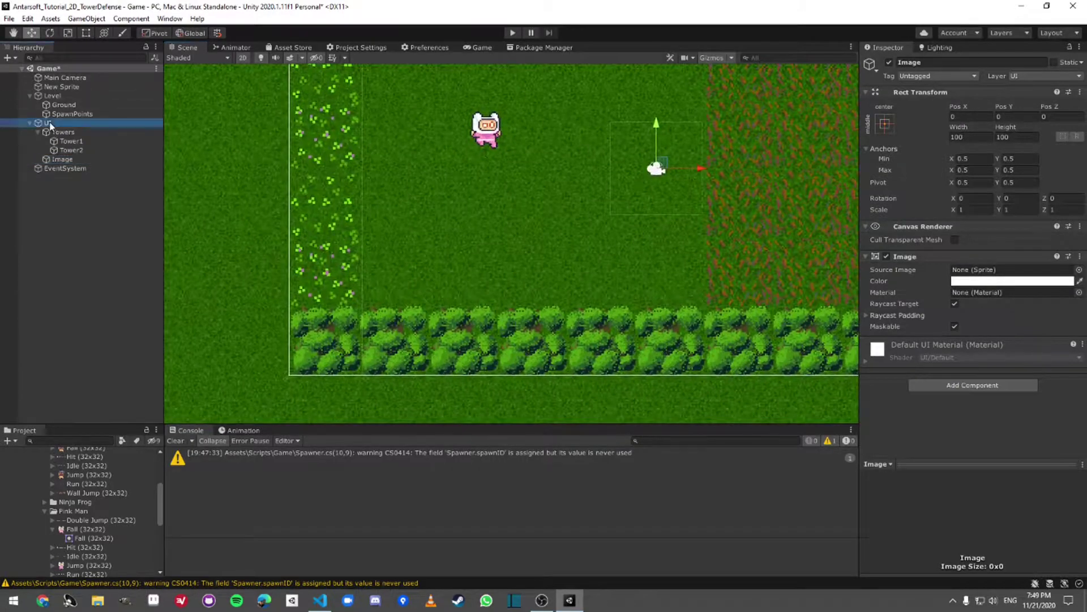
click(958, 285)
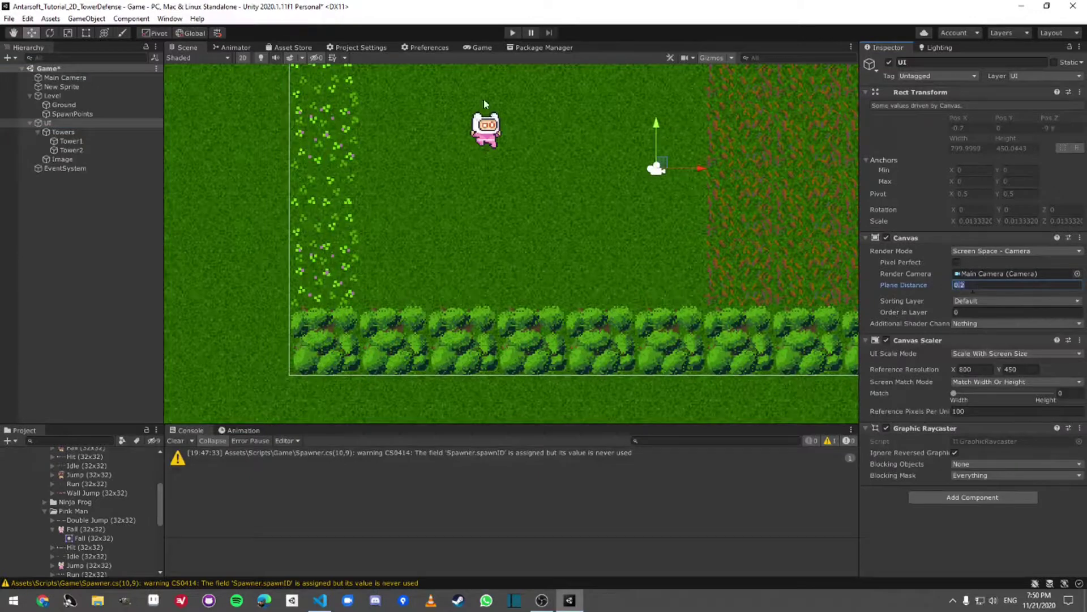
text(0.2)
click(243, 57)
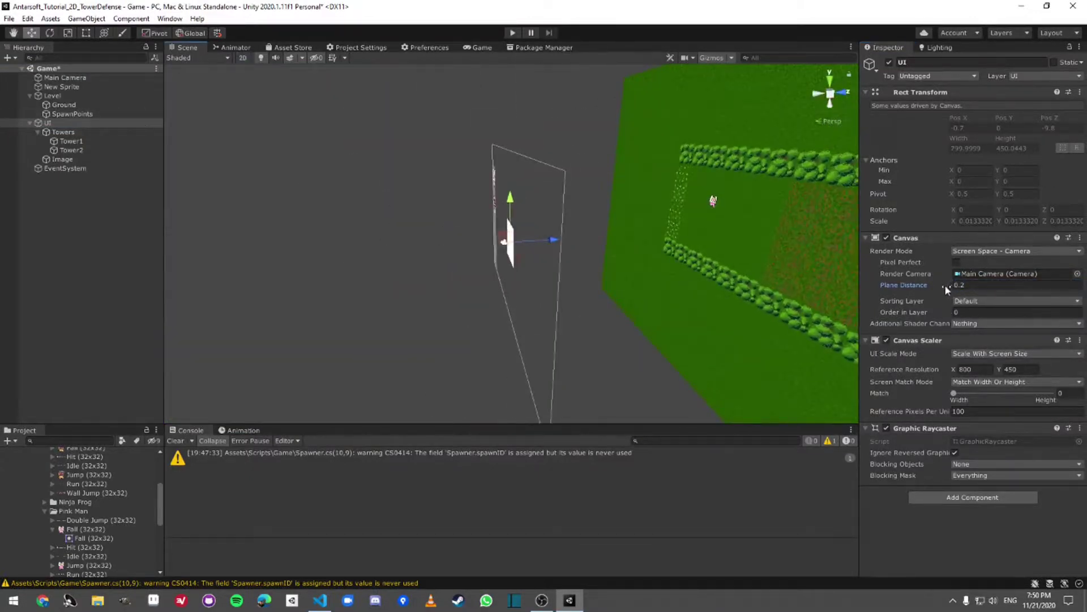
drag(945, 284, 881, 308)
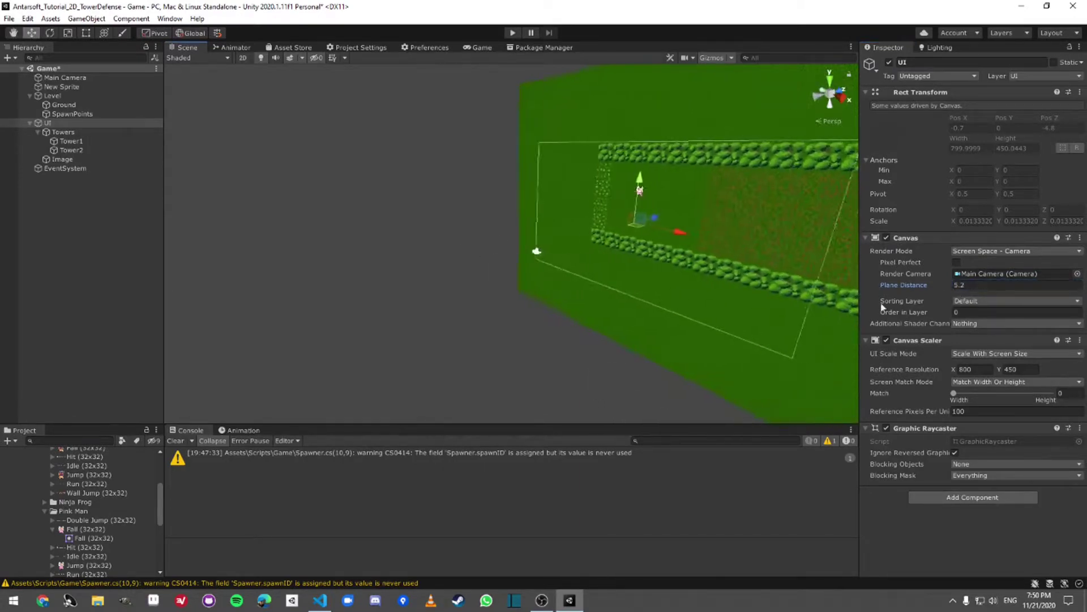
right_drag(640, 306, 936, 327)
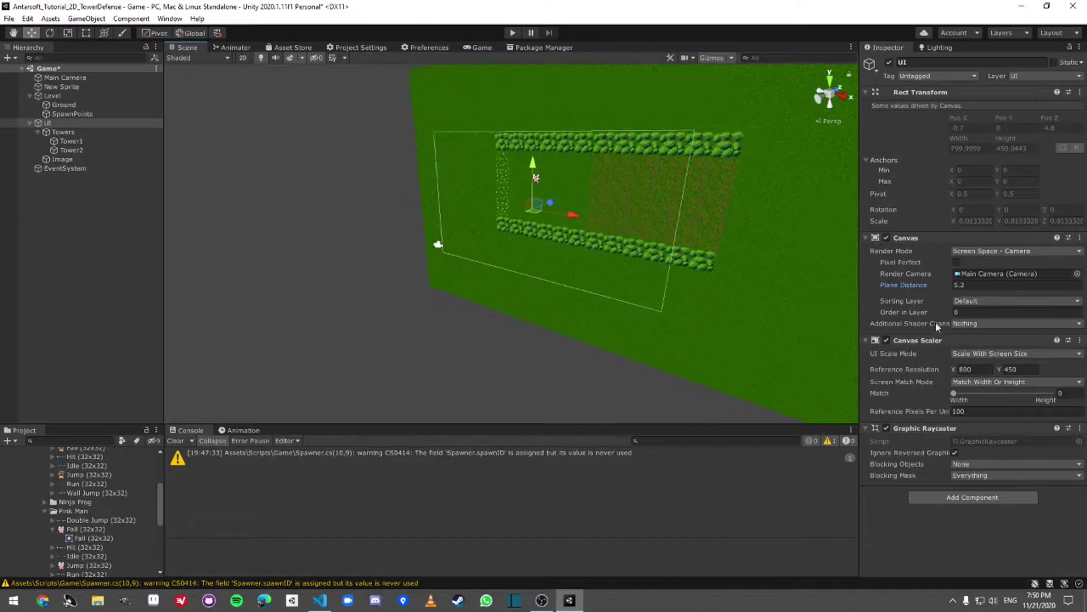
Add a new sorting layer named UI below the Towers sorting layer
click(978, 301)
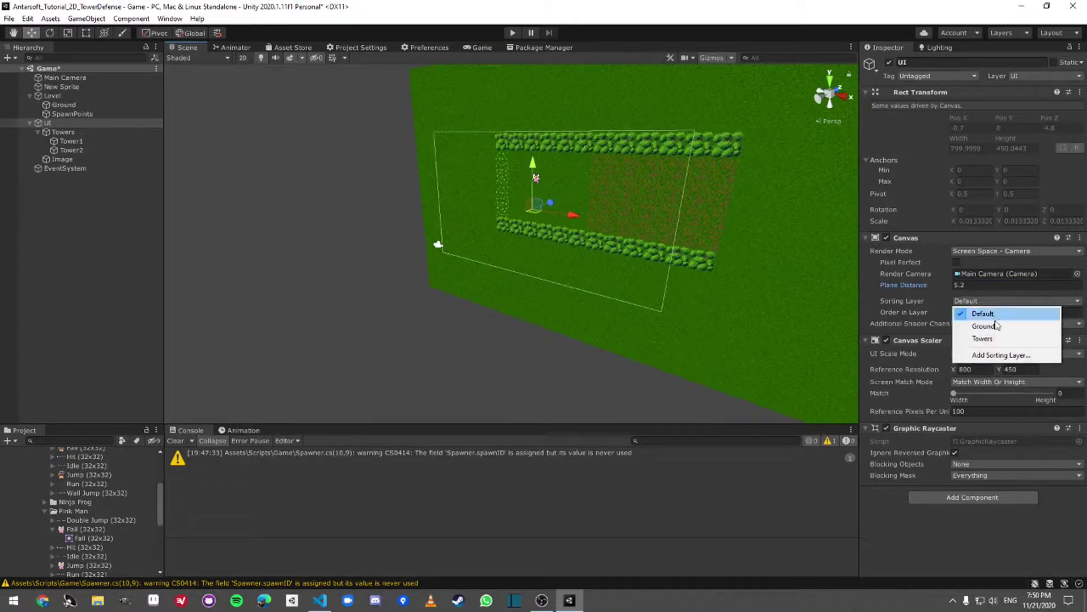
click(1002, 356)
click(1055, 150)
click(974, 149)
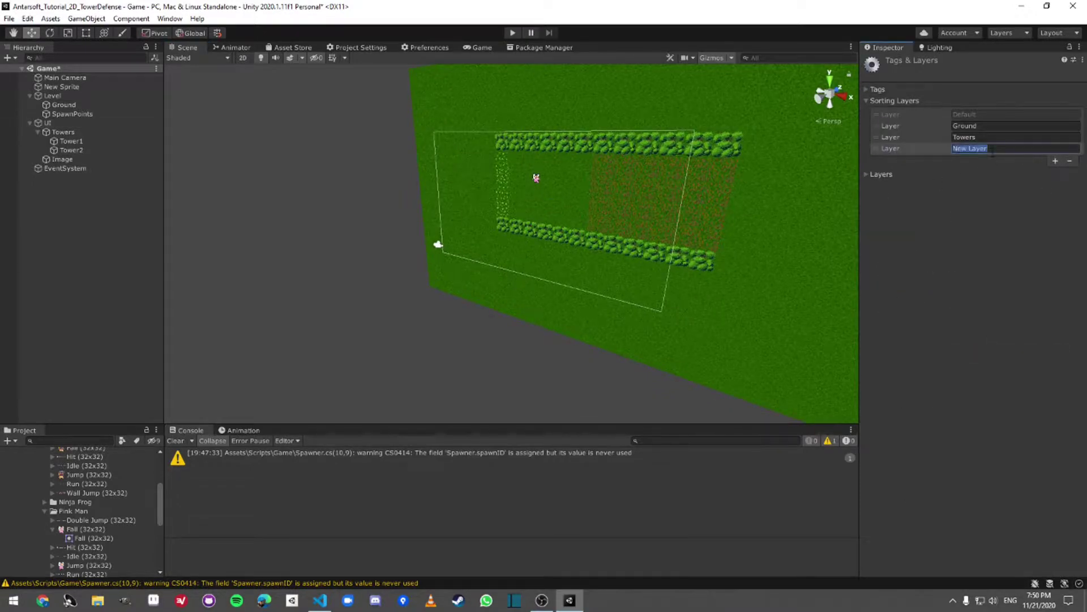
text(UI)
Set the UI canvas's Plane Distance to 1 and check the result in the Game view
click(47, 122)
click(971, 287)
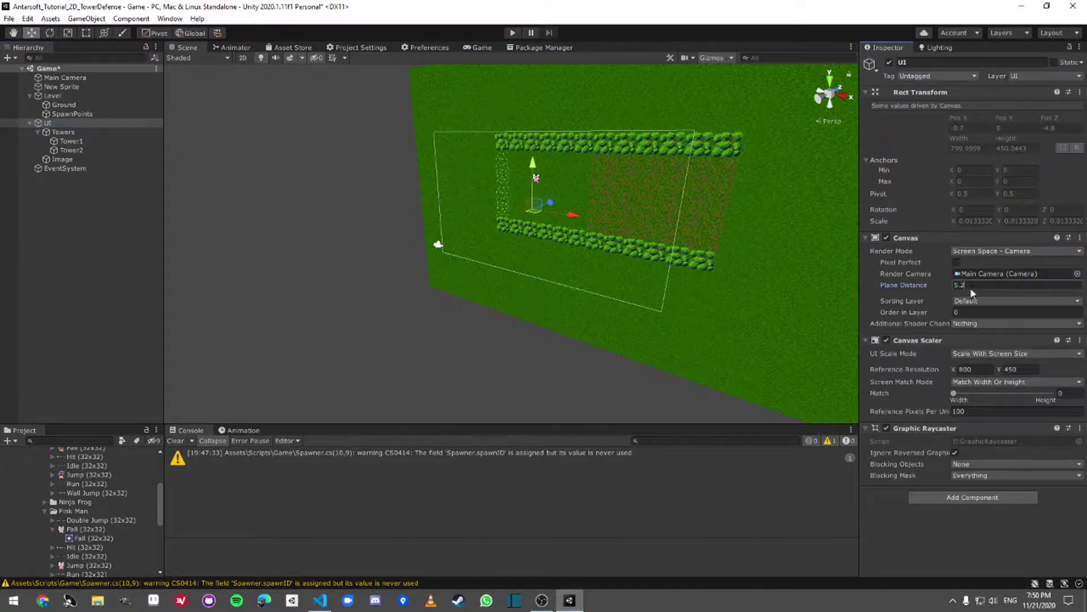
text(1)
click(479, 47)
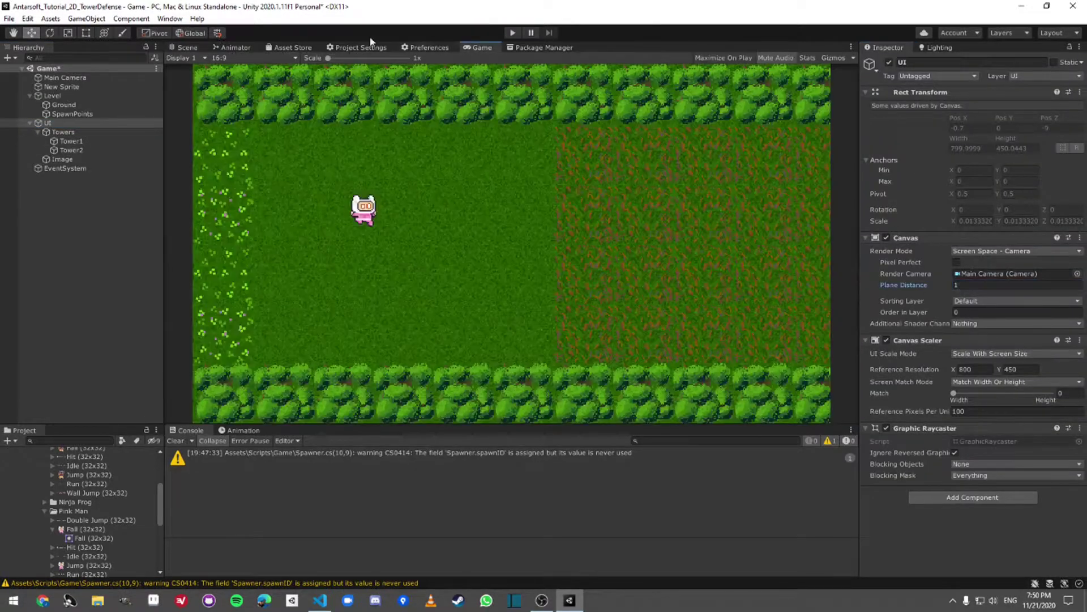
Return to the 2D Scene view and set the UI canvas's sorting layer to UI
click(173, 45)
click(243, 58)
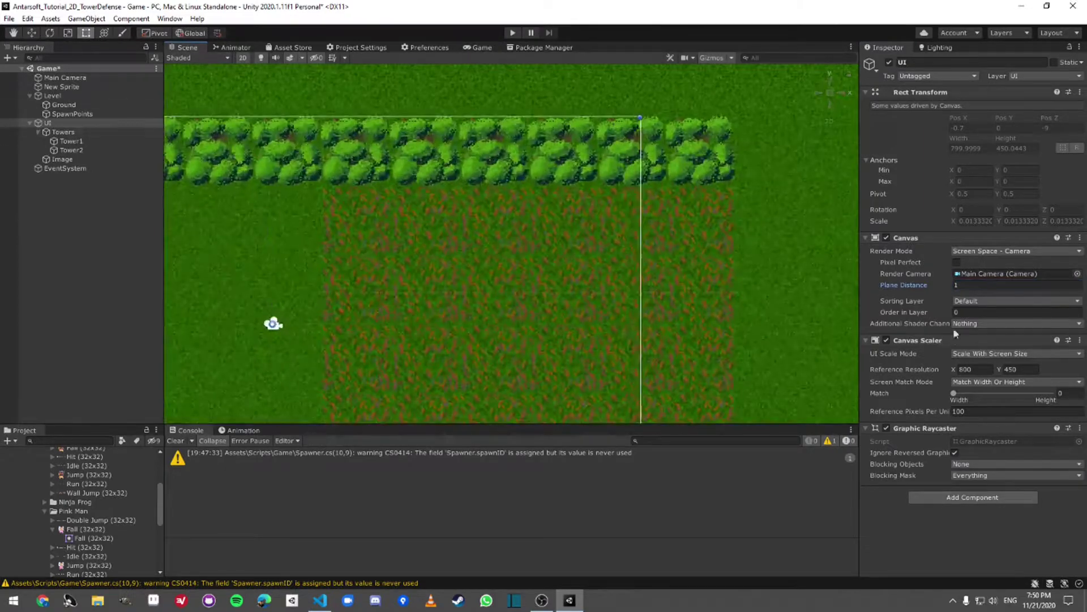
click(974, 301)
click(975, 354)
scroll(622, 274, down, 3)
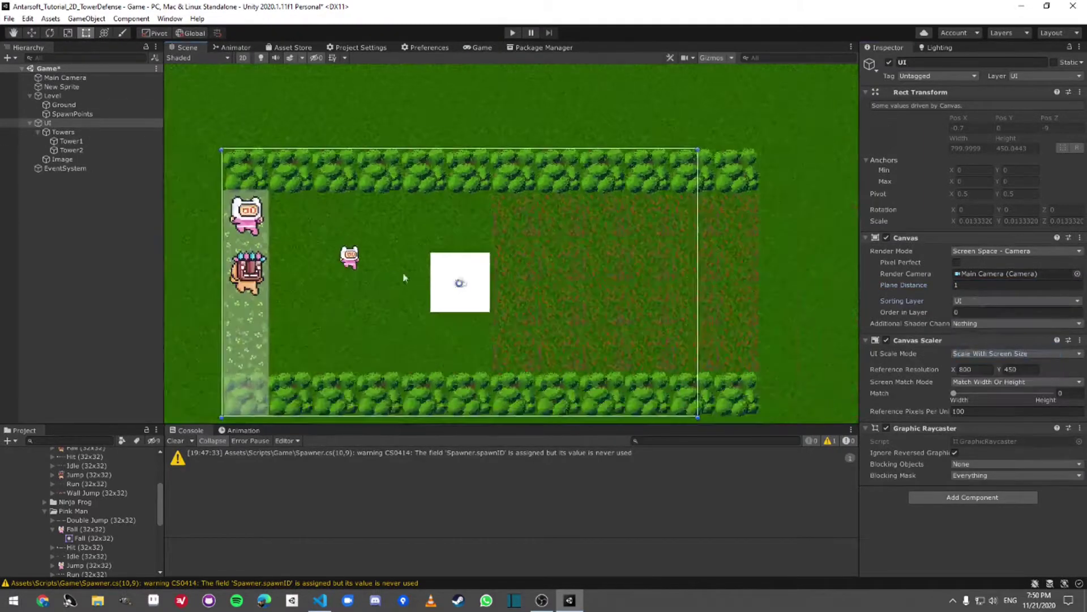
middle_drag(403, 274, 520, 277)
Delete the test Image from the UI canvas and look over the remaining UI objects
click(77, 159)
key(Delete)
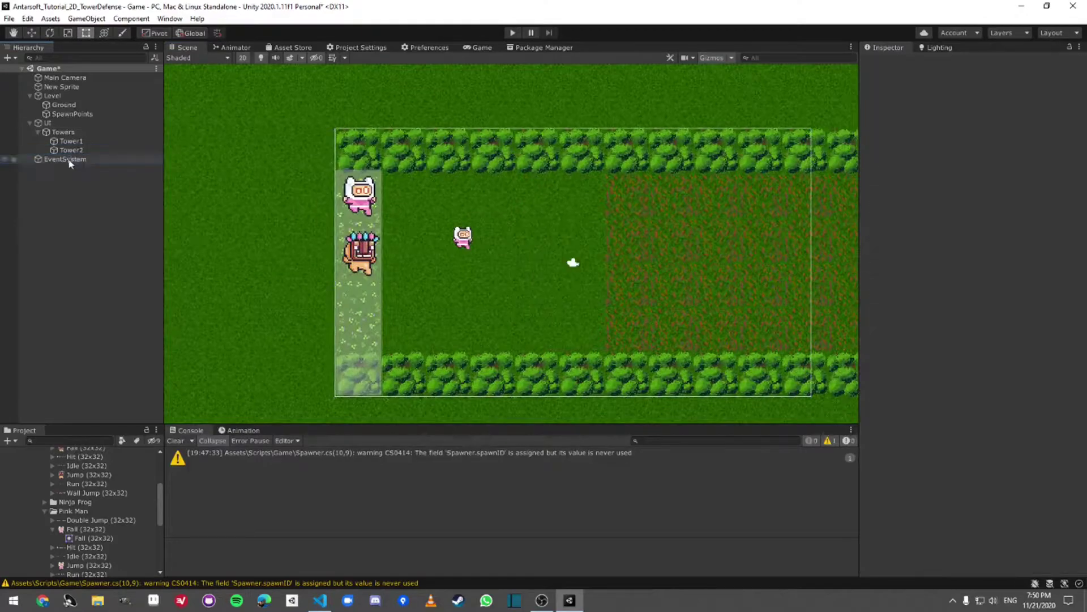
click(80, 141)
click(63, 132)
click(70, 122)
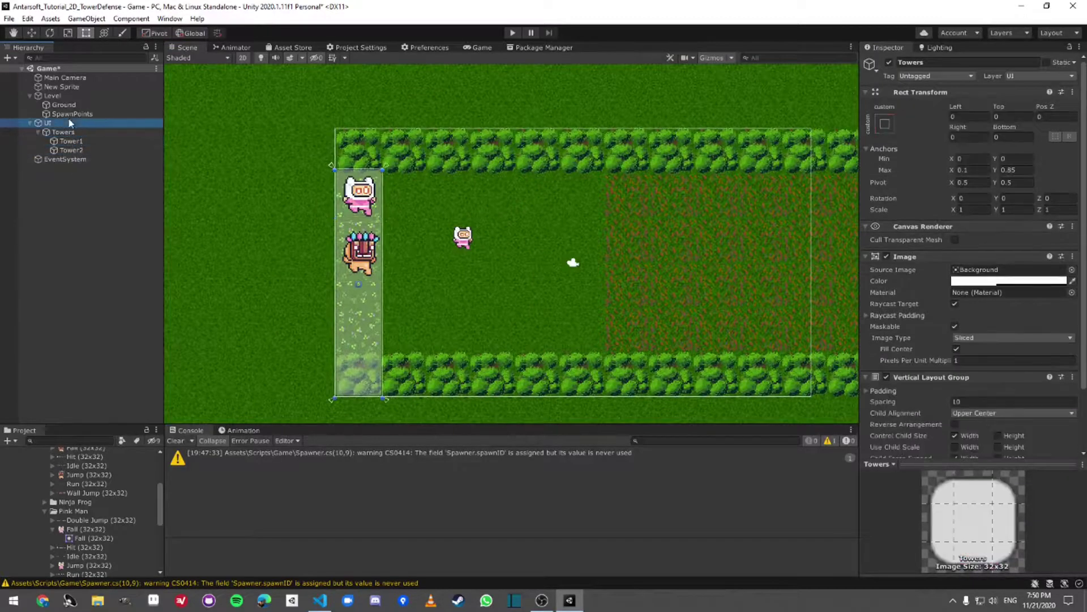
Rename the New Sprite object as Tower1
click(60, 86)
click(59, 87)
text(Ti)
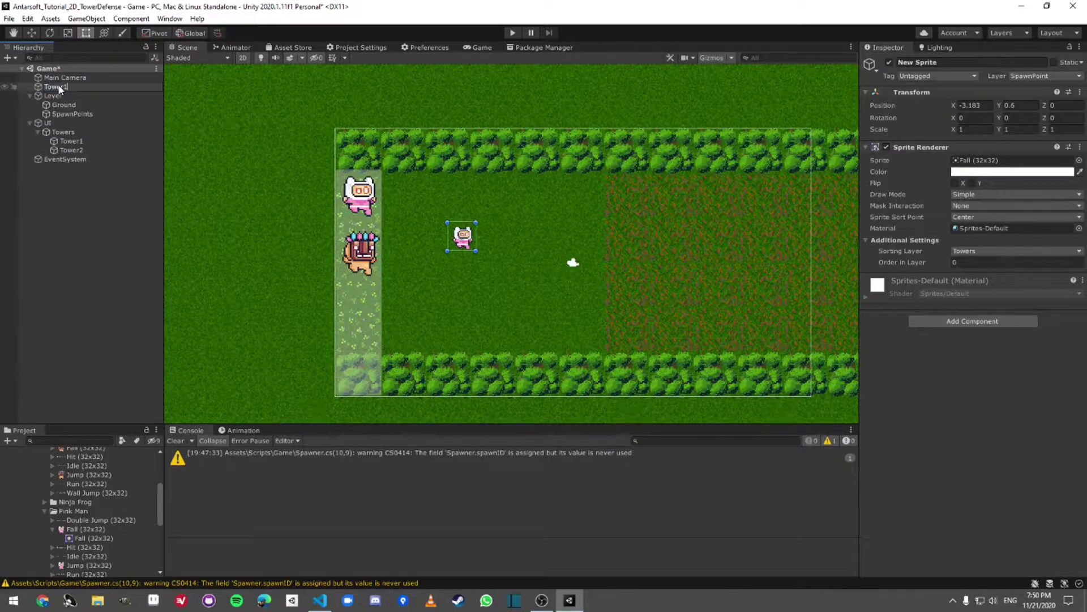
key(Return)
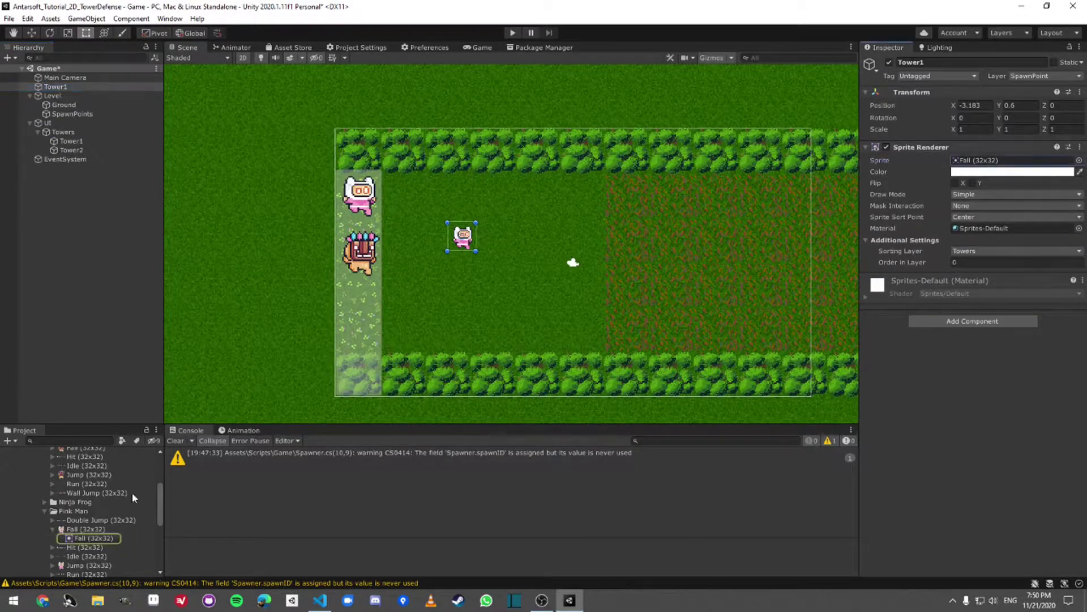
Open the Fall (32x32) import settings and use the Tile Palette's selection tool to compare the sprite with the ground grid
click(92, 531)
scroll(462, 325, up, 3)
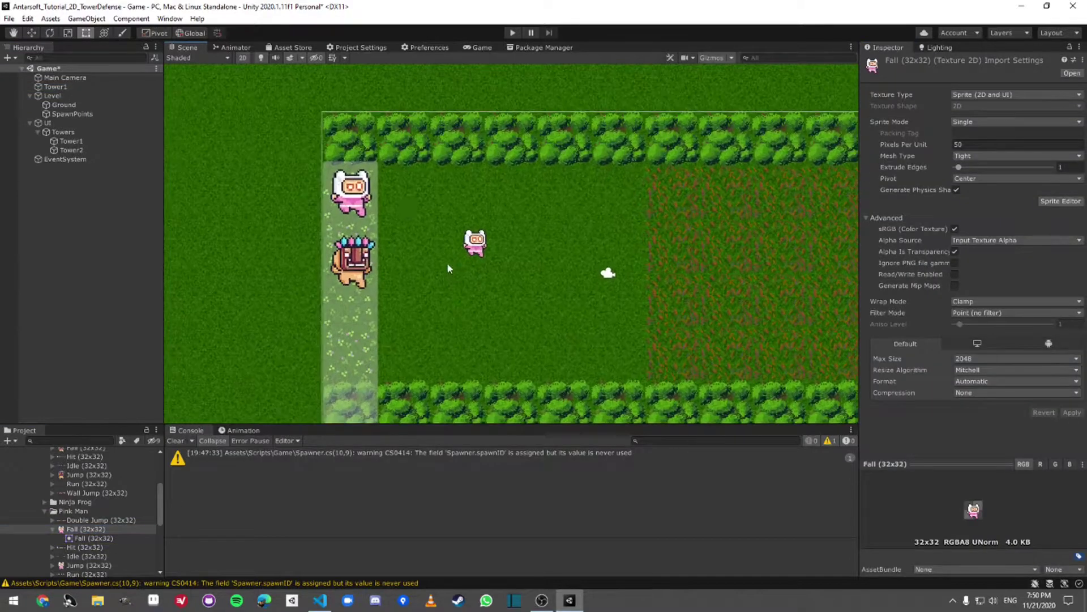
click(161, 22)
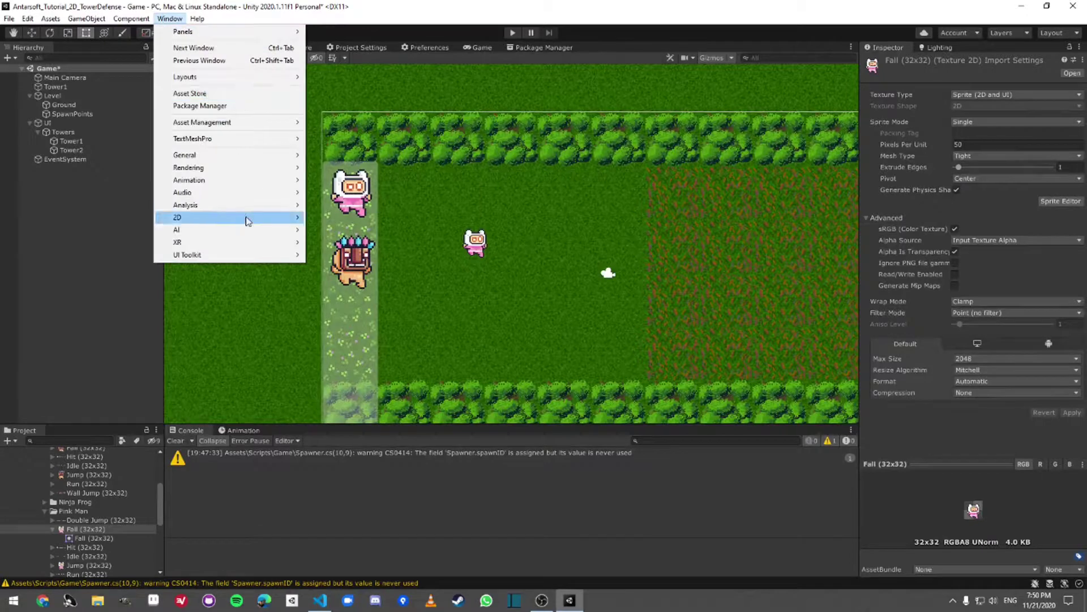
mouse_move(249, 218)
click(342, 242)
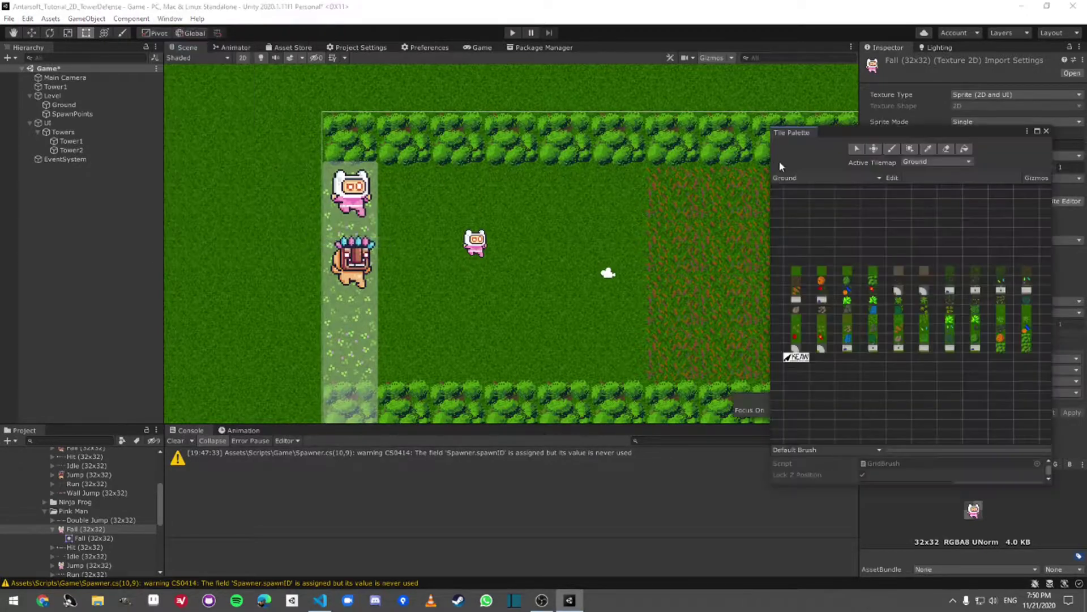
click(857, 148)
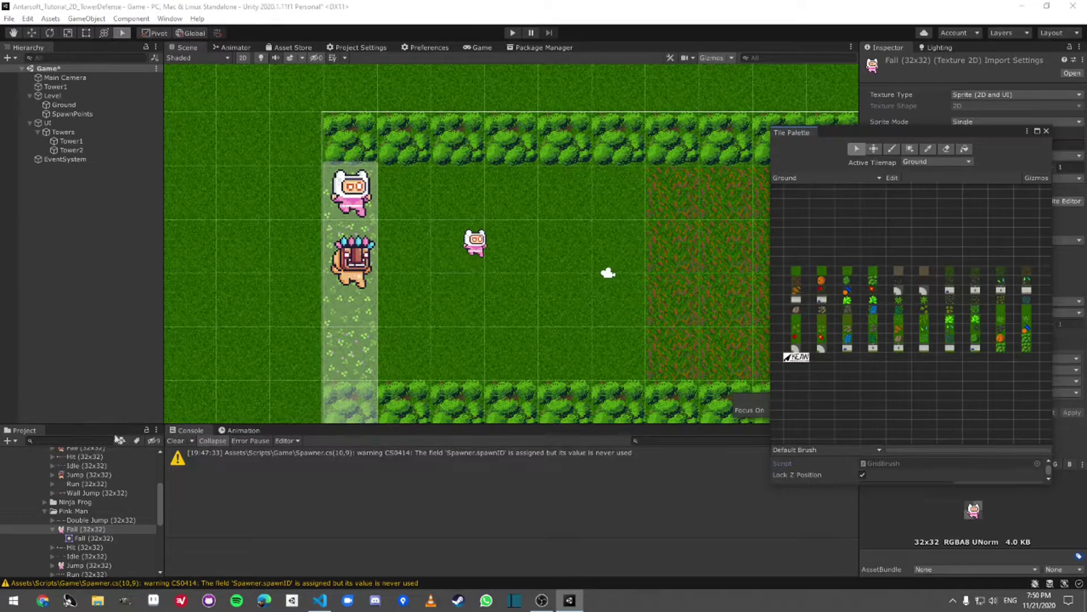
click(94, 528)
drag(816, 132, 639, 128)
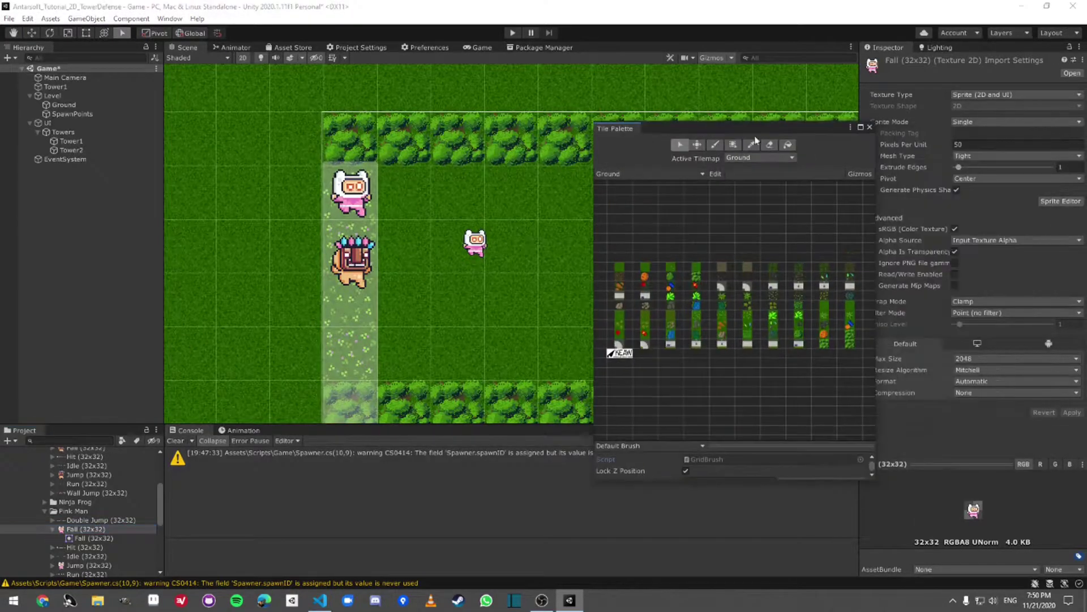
Try a Pixels Per Unit of 25 on Pink Man's Fall (32x32) image and apply it
click(1014, 145)
text(40)
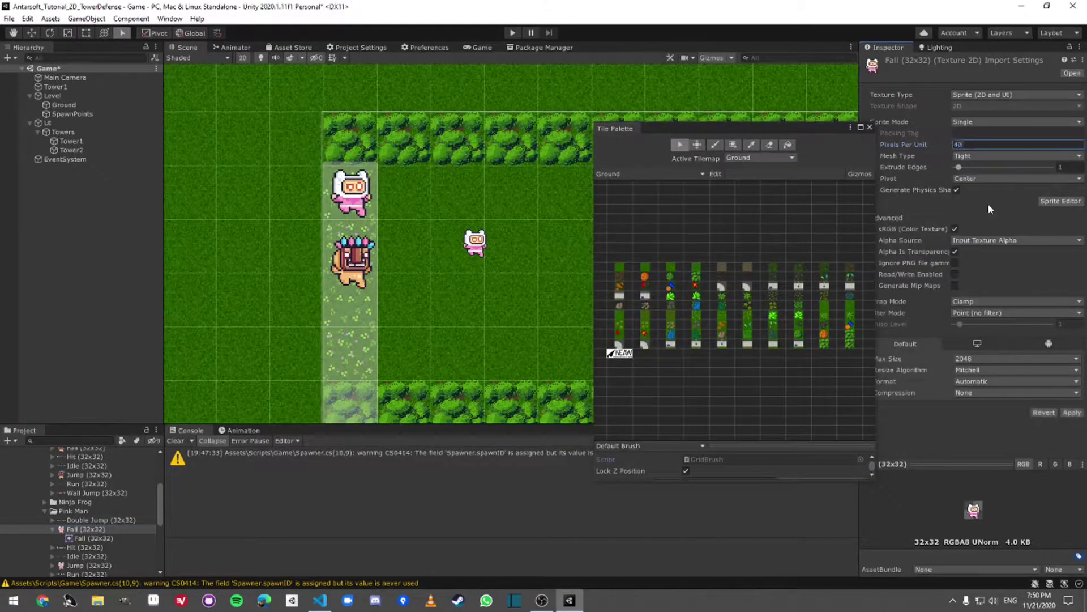
key(BackSpace)
key(BackSpace)
text(25)
click(1071, 413)
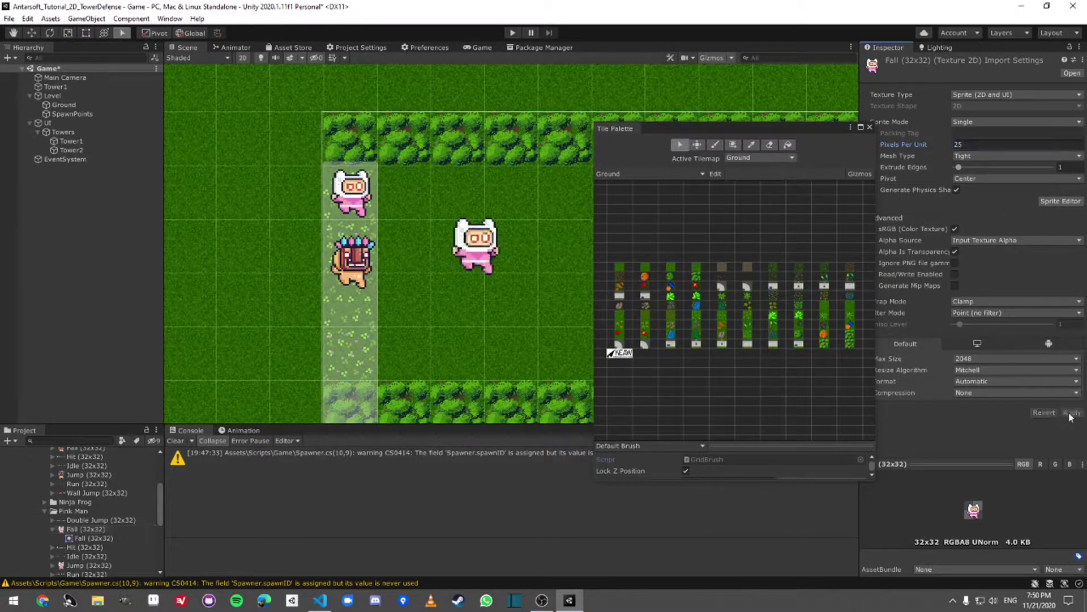
Set the Pixels Per Unit of Pink Man's Fall (32x32) image to 40, apply it and close the Tile Palette
click(985, 146)
text(40)
click(1072, 413)
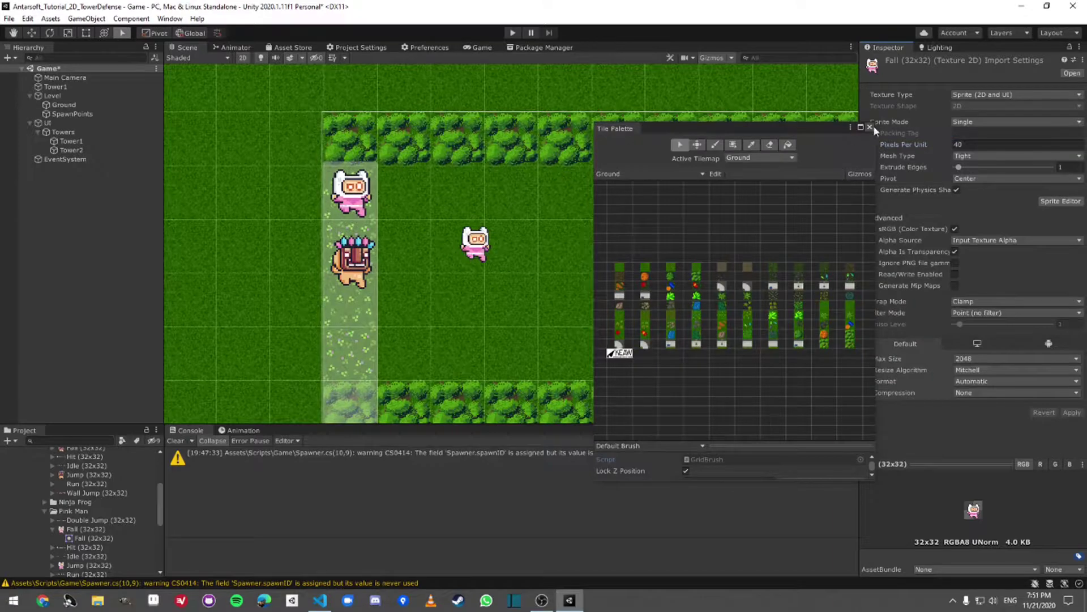
click(870, 127)
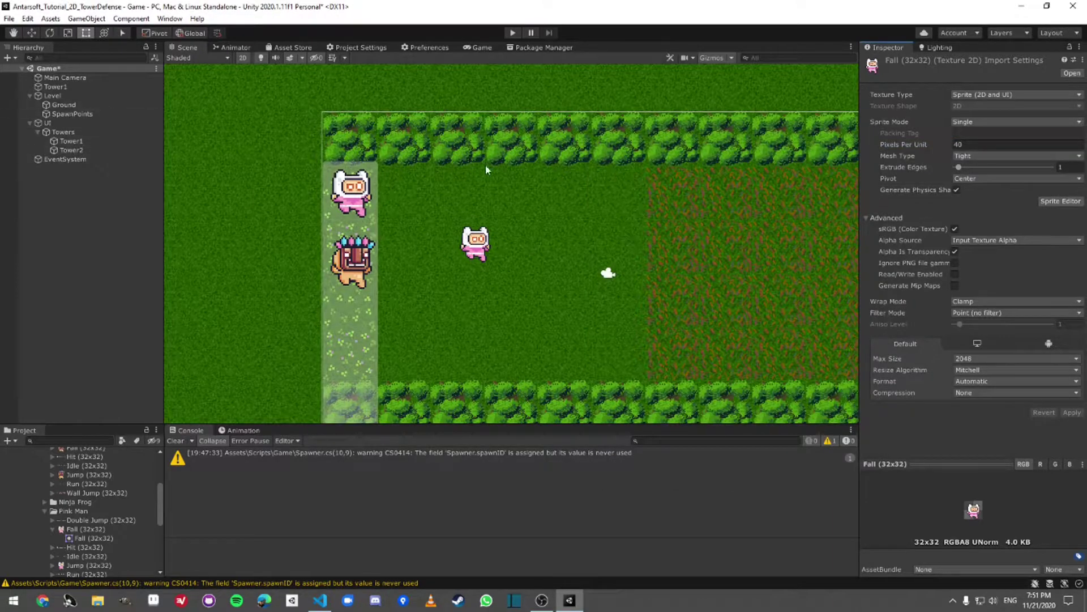
Compare the tower sprite's size with the Level grid and review Pink Man's Fall (32x32) import settings
click(84, 150)
click(52, 96)
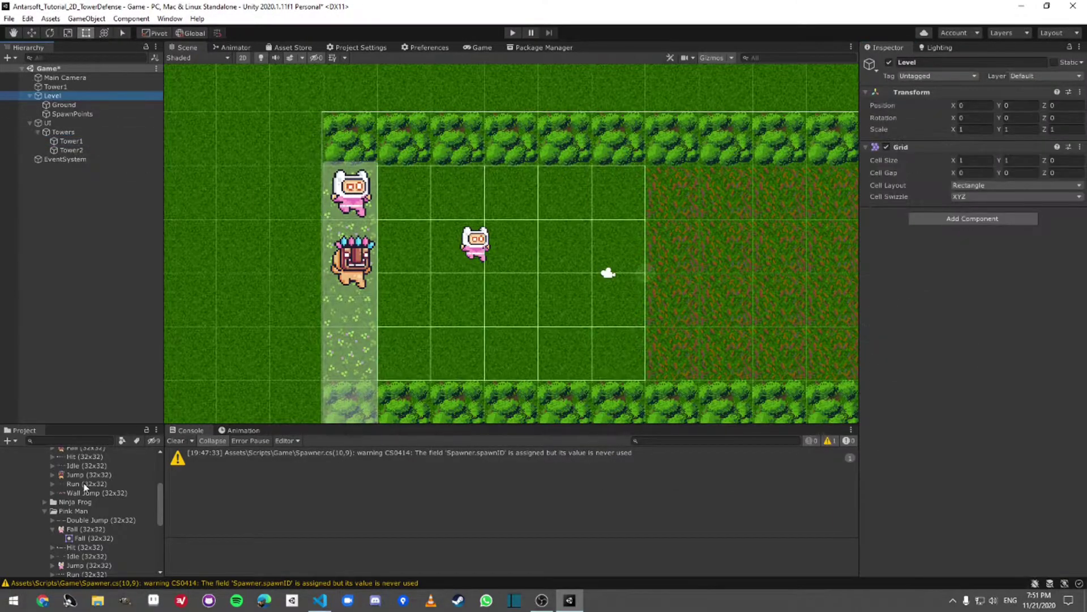
click(88, 538)
click(89, 529)
key(Left)
scroll(92, 531, down, 1)
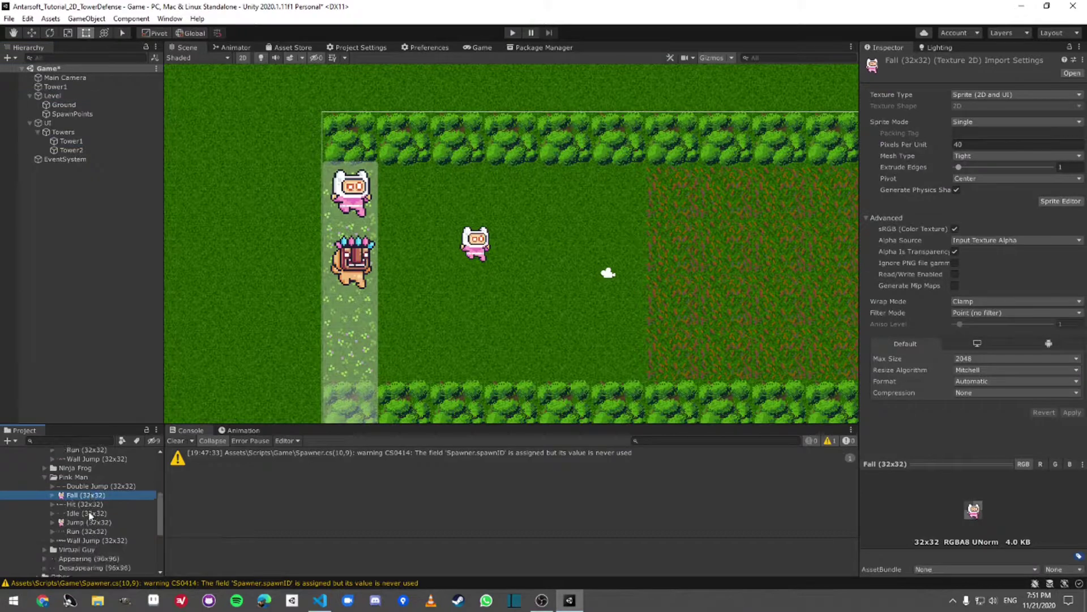
Search the project assets for "fall" and check the Mask Dude Fall (32x32) import settings
click(71, 441)
text(fall)
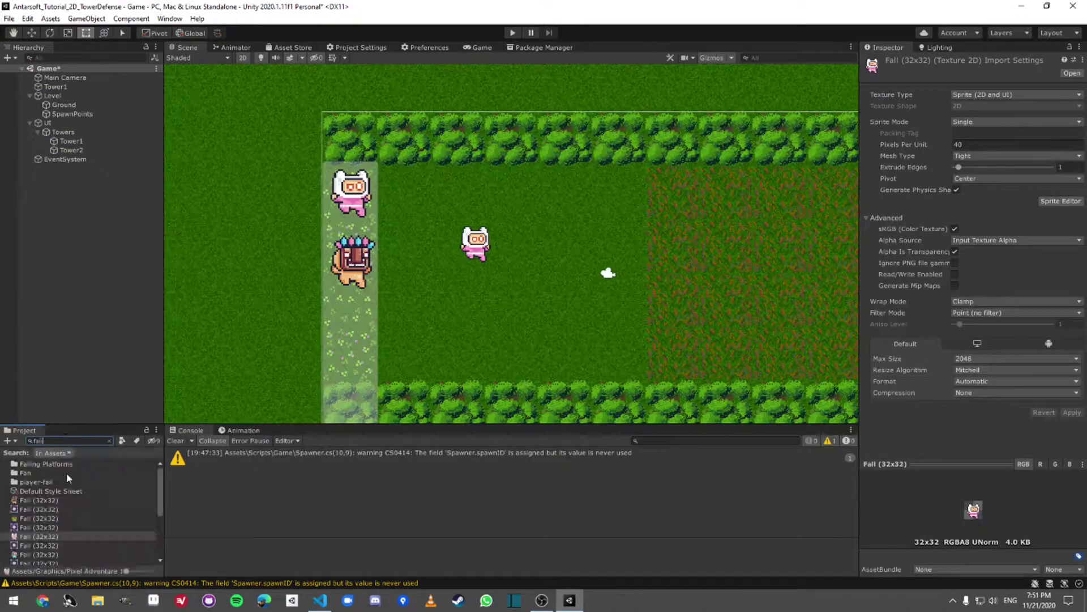
key(Down)
scroll(61, 482, down, 1)
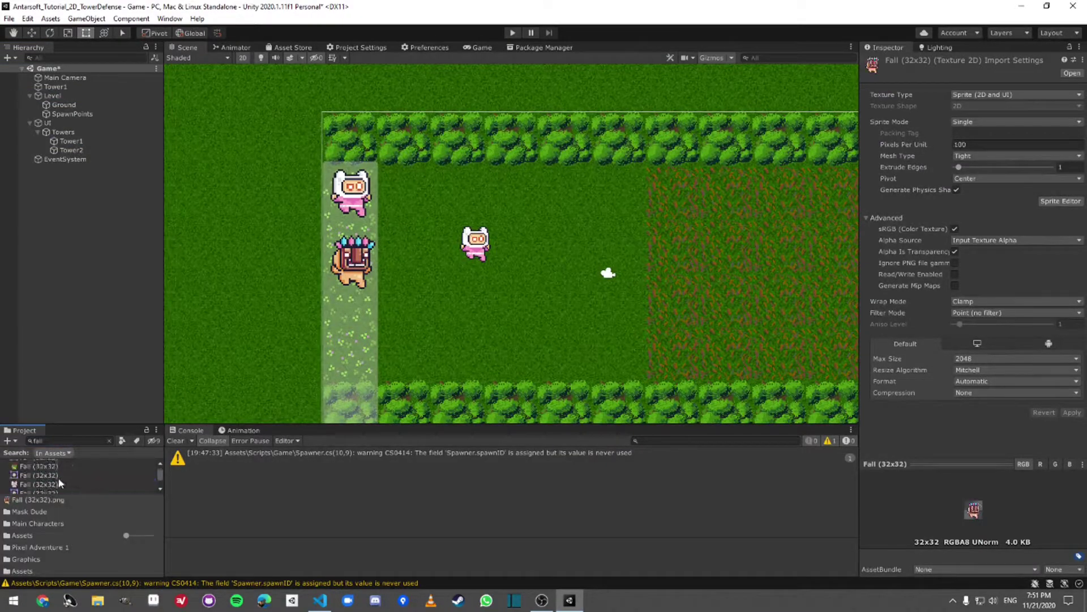
Set the Tower1 sprite's position to X 0 and Y 0
click(473, 249)
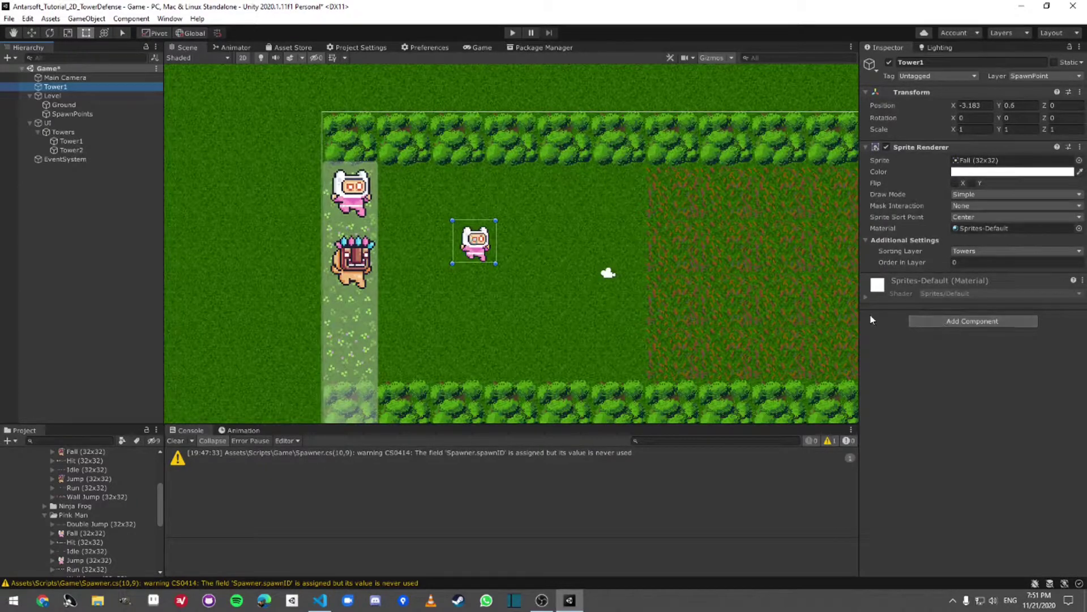
click(974, 106)
text(0)
key(Tab)
text(0)
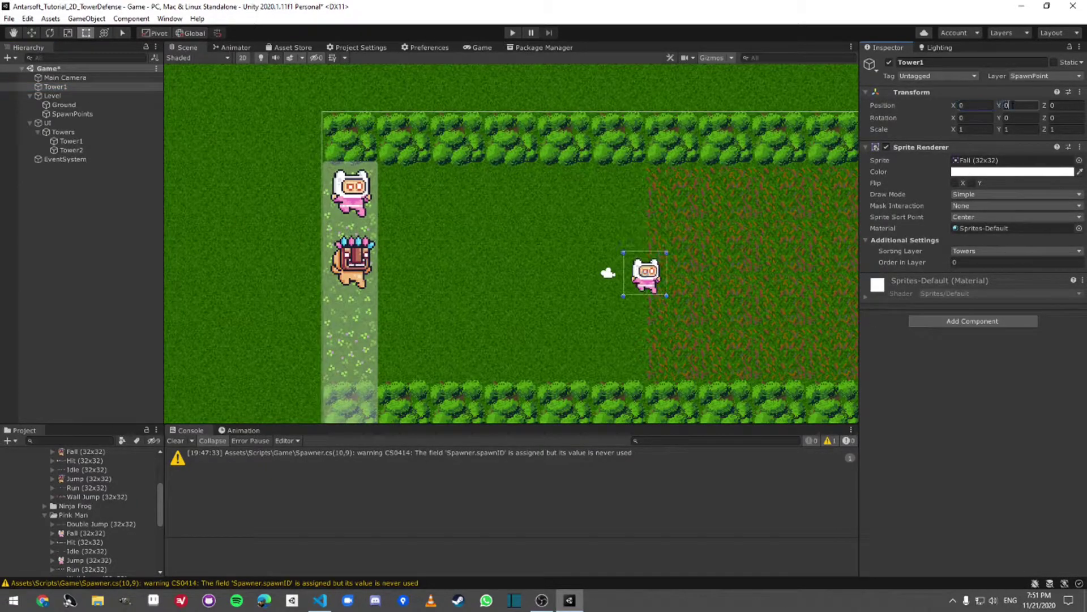
Duplicate the Tower1 sprite object in the scene and name the copy Tower2
click(68, 86)
key(ctrl+d)
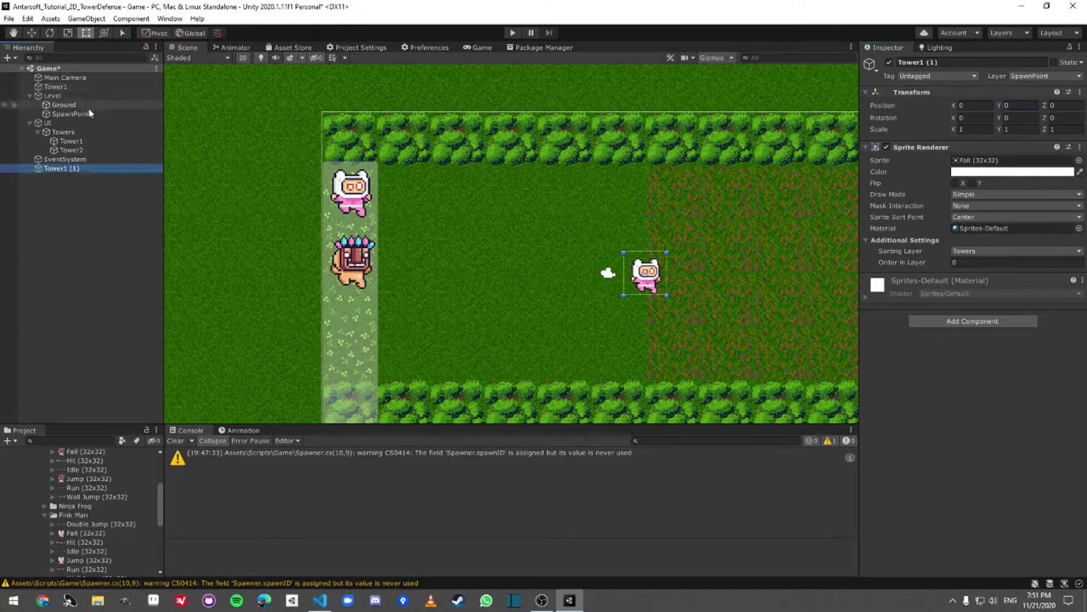
key(F2)
text(T)
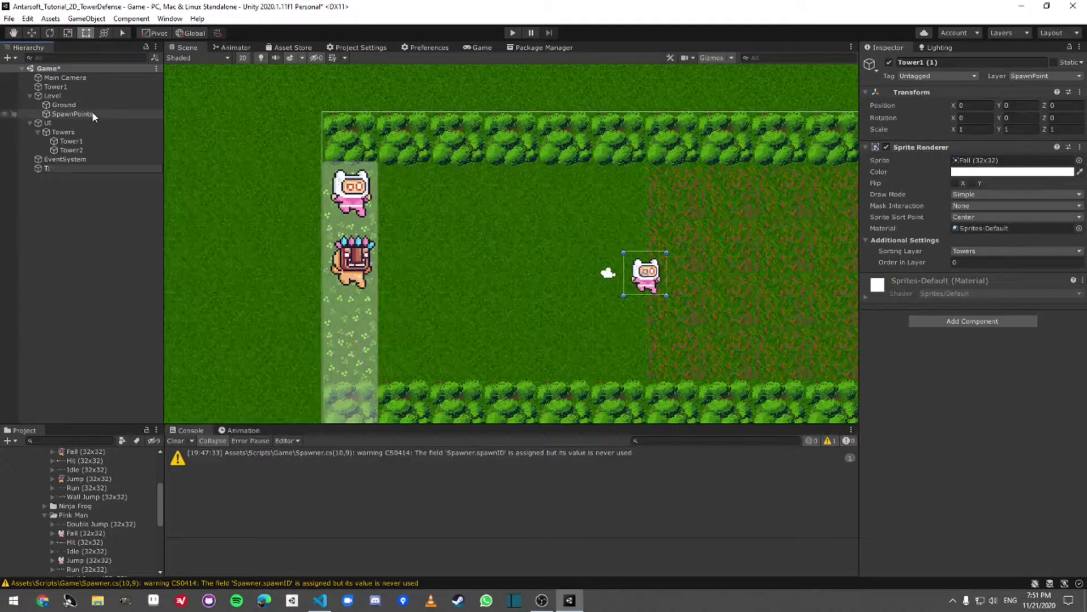
text(ower2)
key(Return)
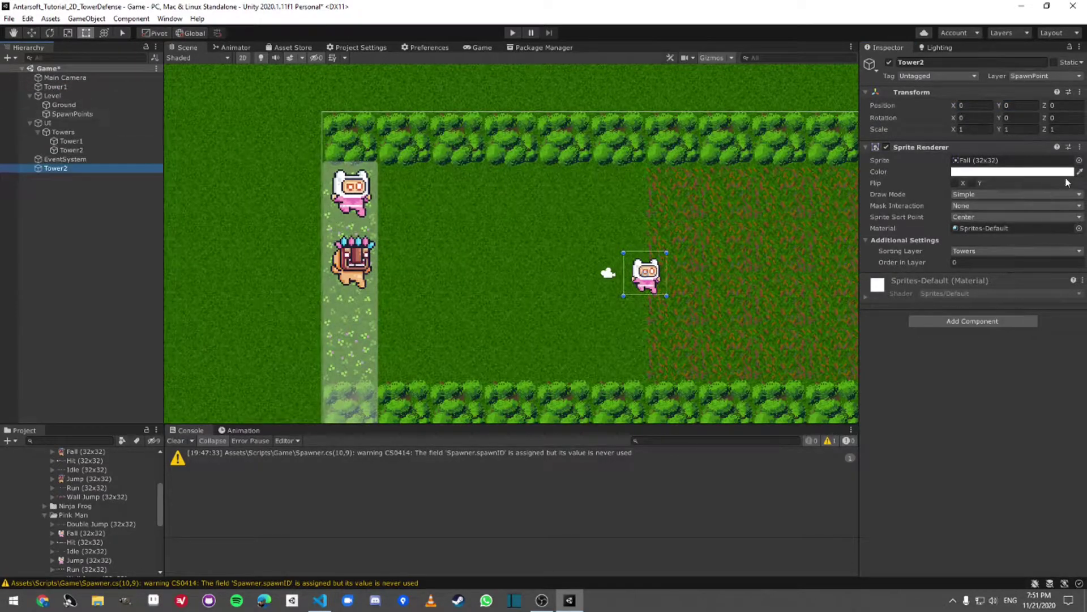
Change Tower2's Sprite Renderer sprite to the Mask Dude Fall (32x32) sprite
click(1079, 161)
text(fall)
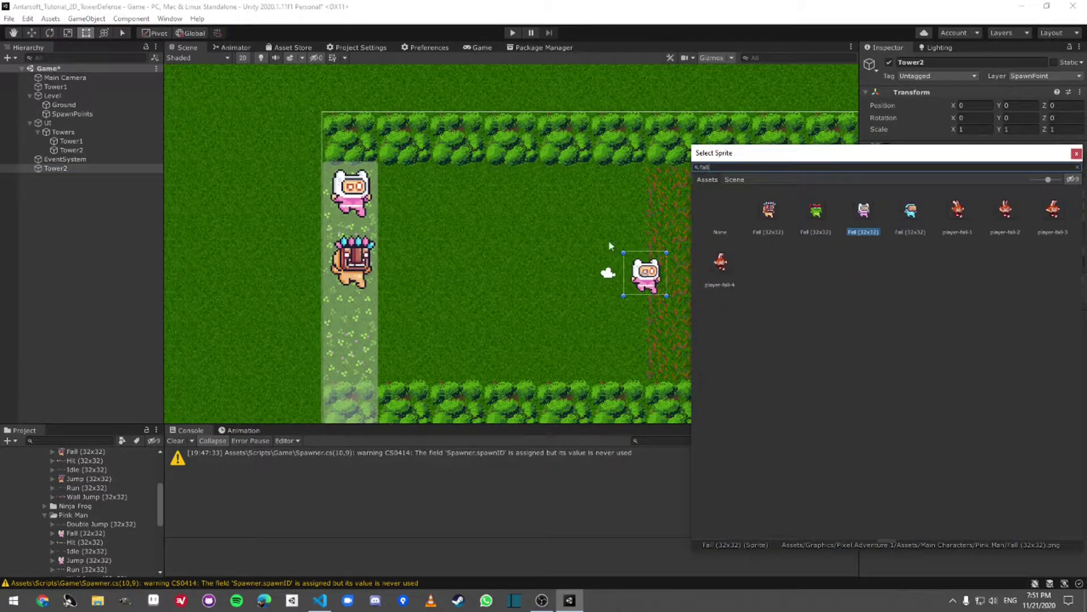
key(Return)
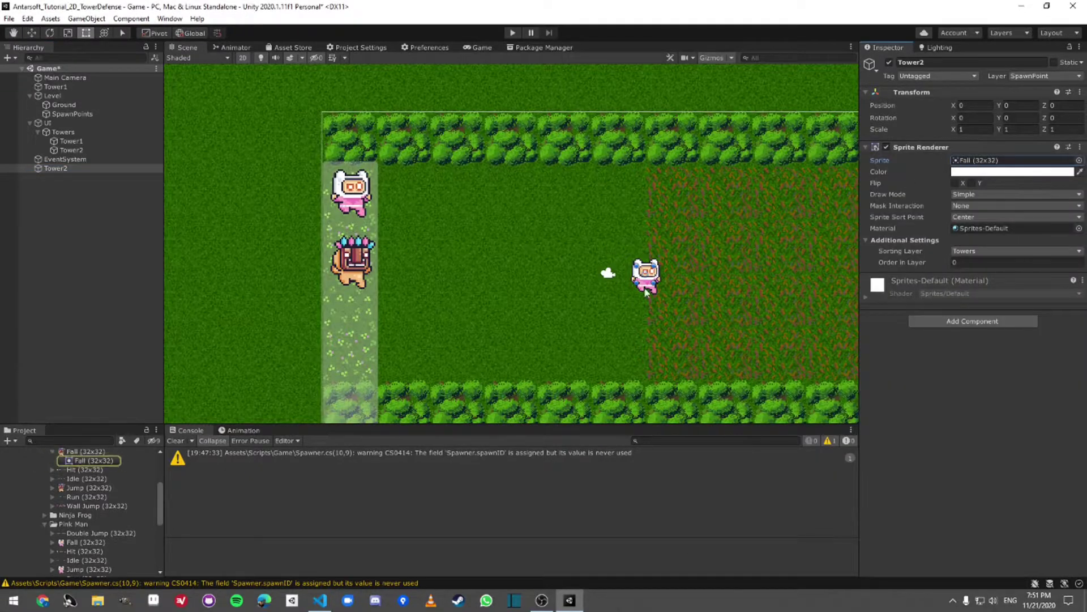
Set the Pixels Per Unit of Mask Dude's Fall (32x32) image to 40, apply it, and place Tower2 directly below Tower1 in the Hierarchy
click(85, 451)
click(1017, 144)
text(40)
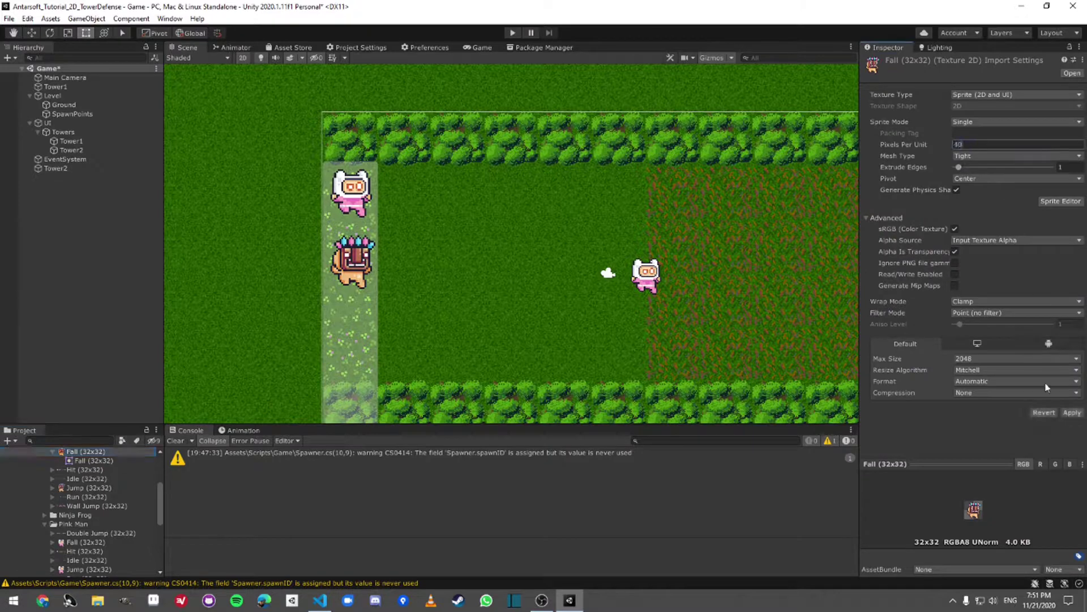
click(1071, 413)
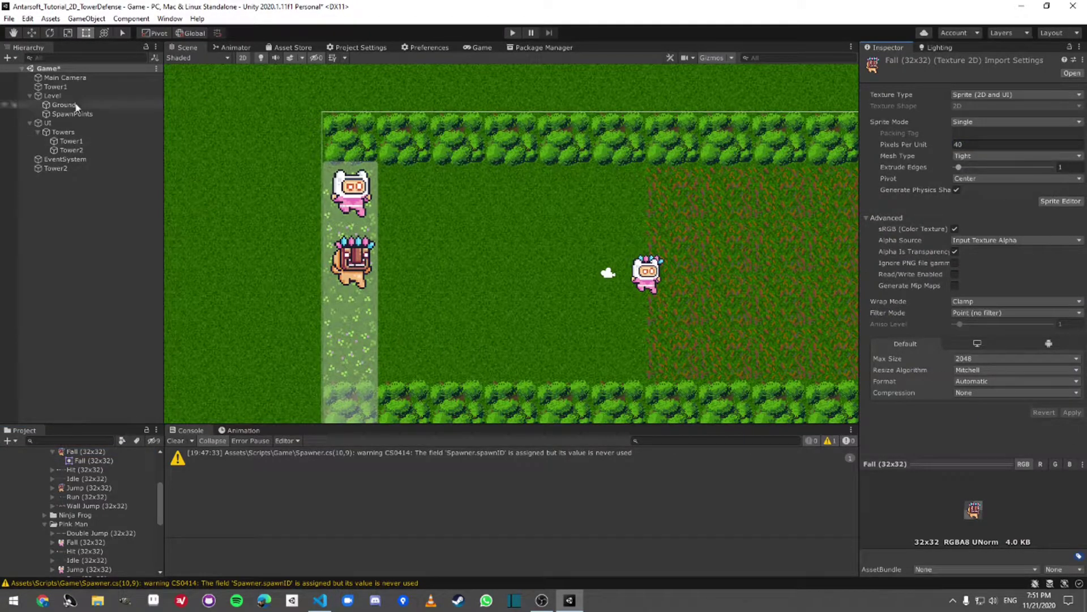
click(52, 96)
drag(59, 88, 59, 91)
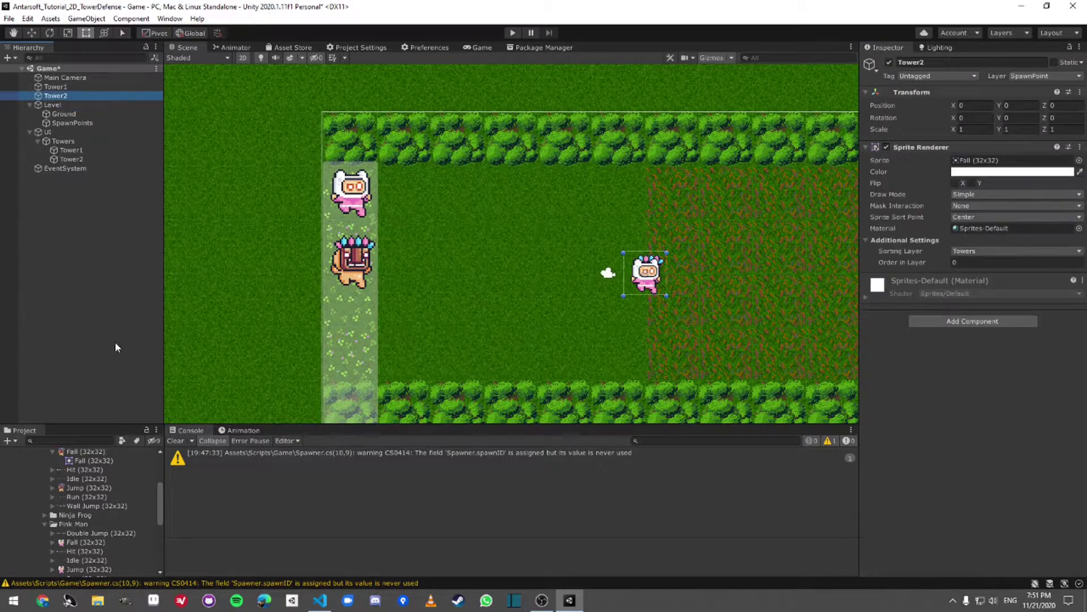
Hide the warnings in the Console and collapse the expanded Graphics and Scripts folders in the project assets
click(96, 488)
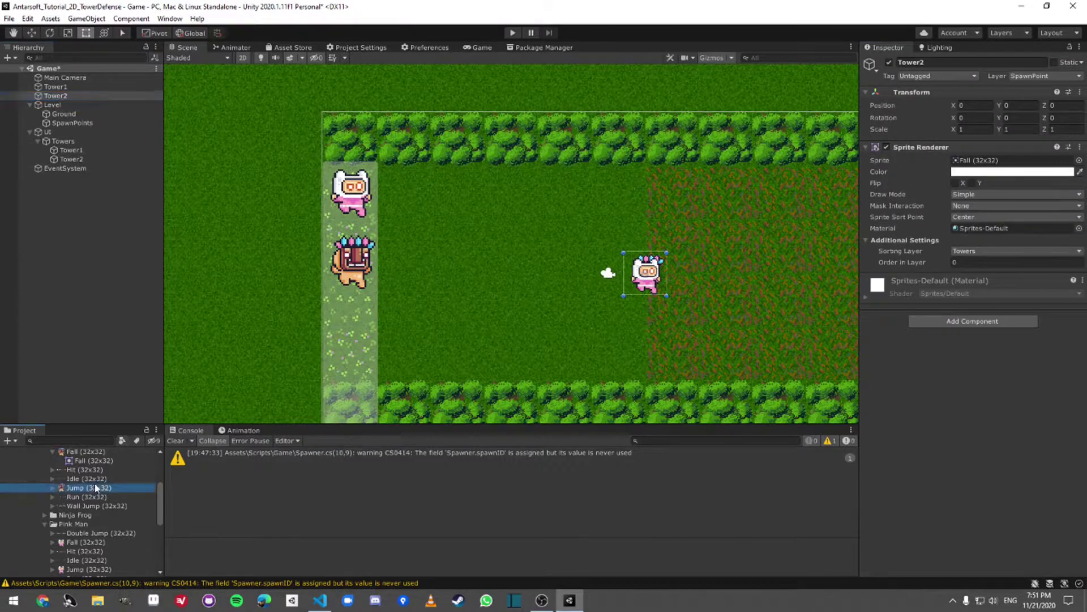
click(830, 441)
scroll(63, 484, up, 2)
key(Left)
key(Left)
key(Left)
key(Left)
key(Left)
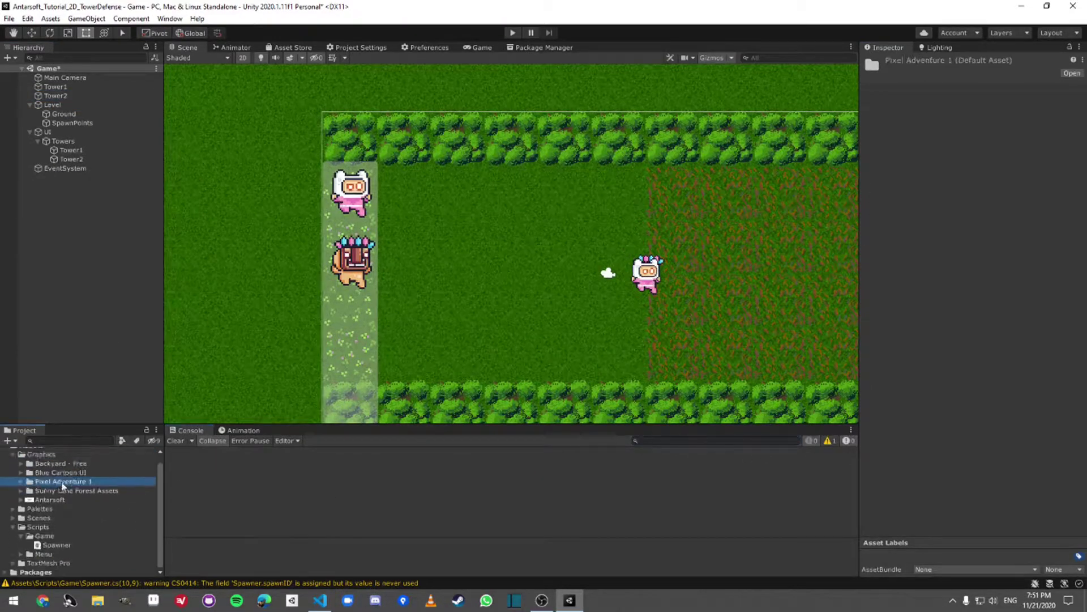
click(52, 474)
click(57, 489)
key(Left)
Create a new folder named Prefabs in the Assets folder
click(60, 455)
right_click(62, 458)
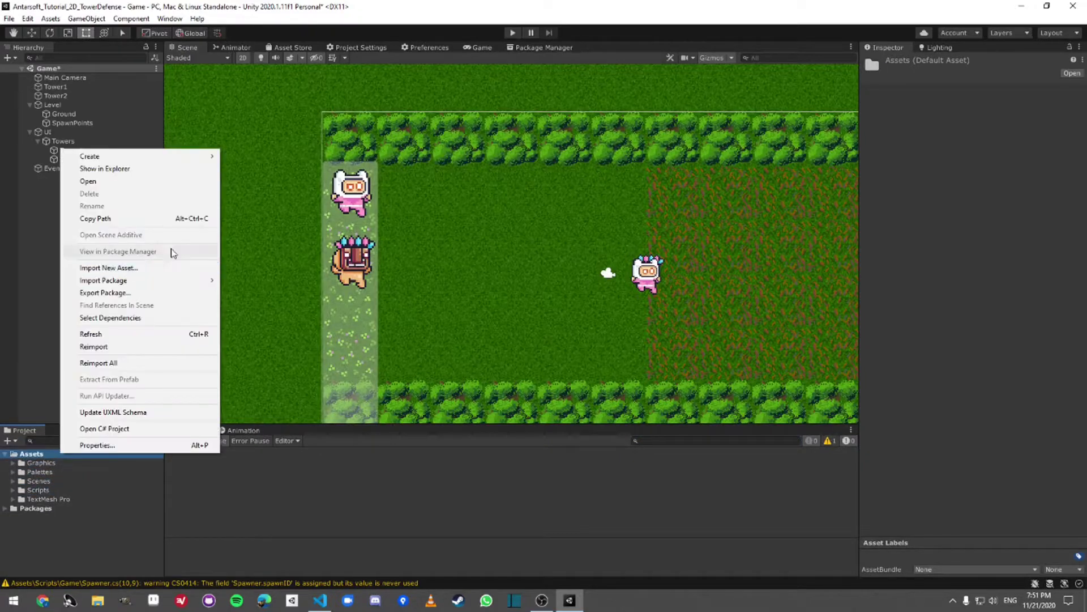
mouse_move(206, 156)
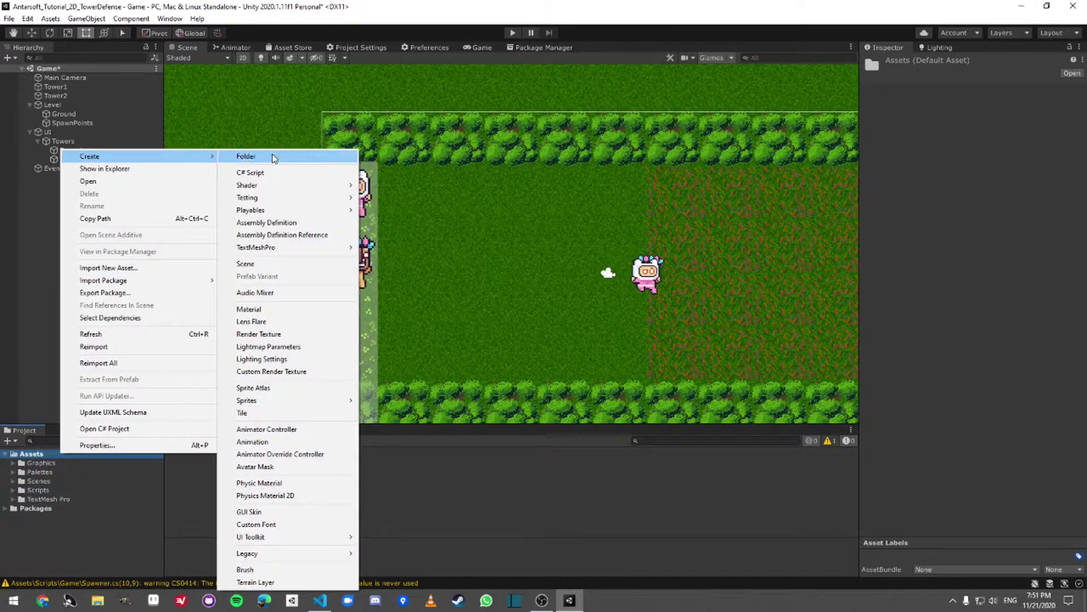
click(270, 156)
text(Prefabs)
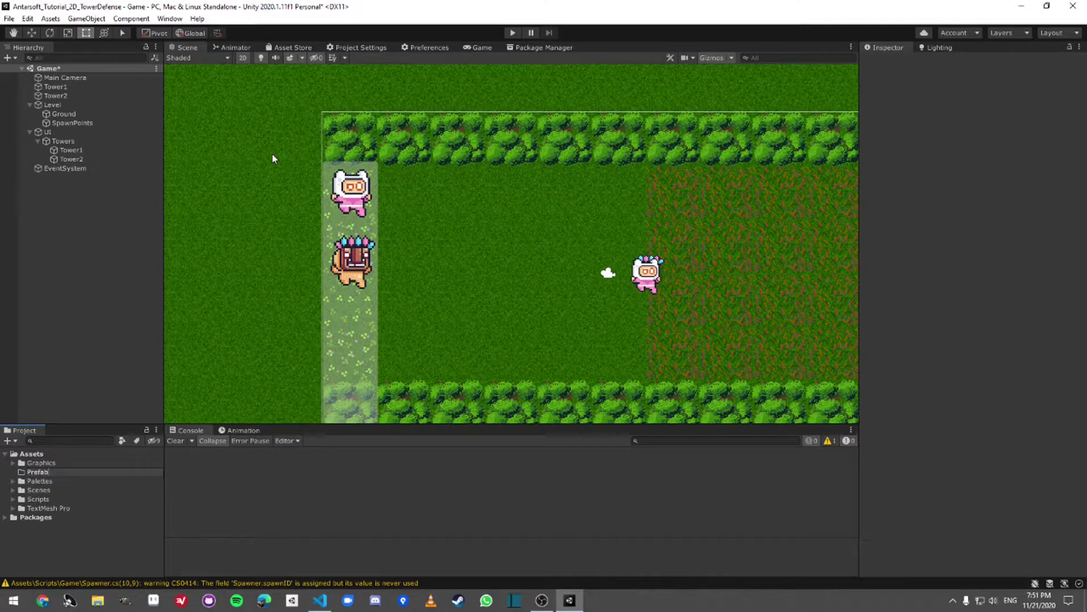
key(Return)
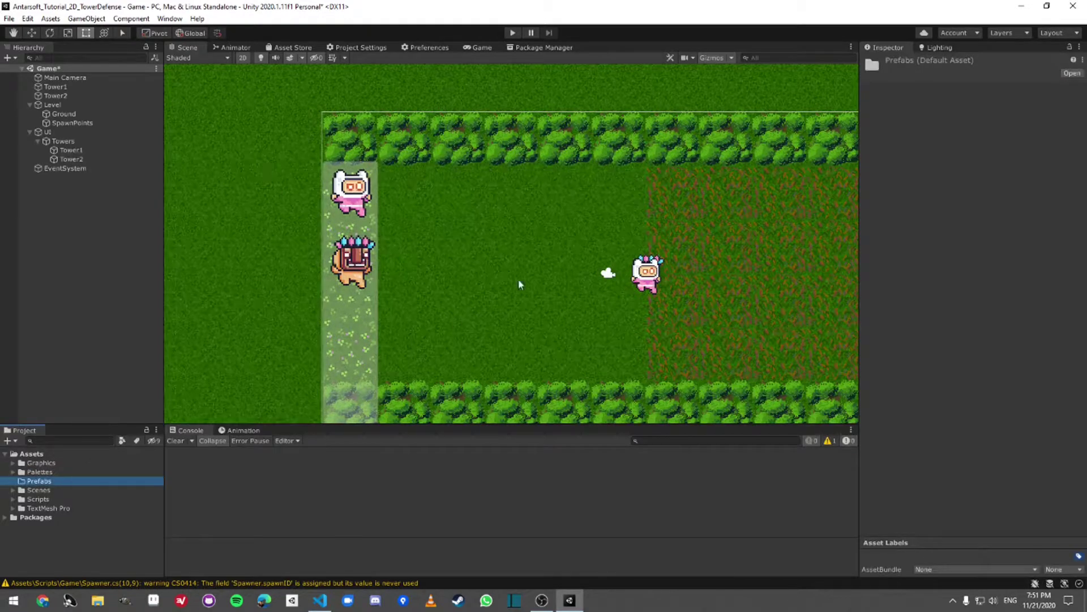
Save the Tower2 and Tower1 sprite objects as prefabs in the Prefabs folder and delete both from the scene
drag(71, 150, 50, 481)
drag(54, 87, 51, 481)
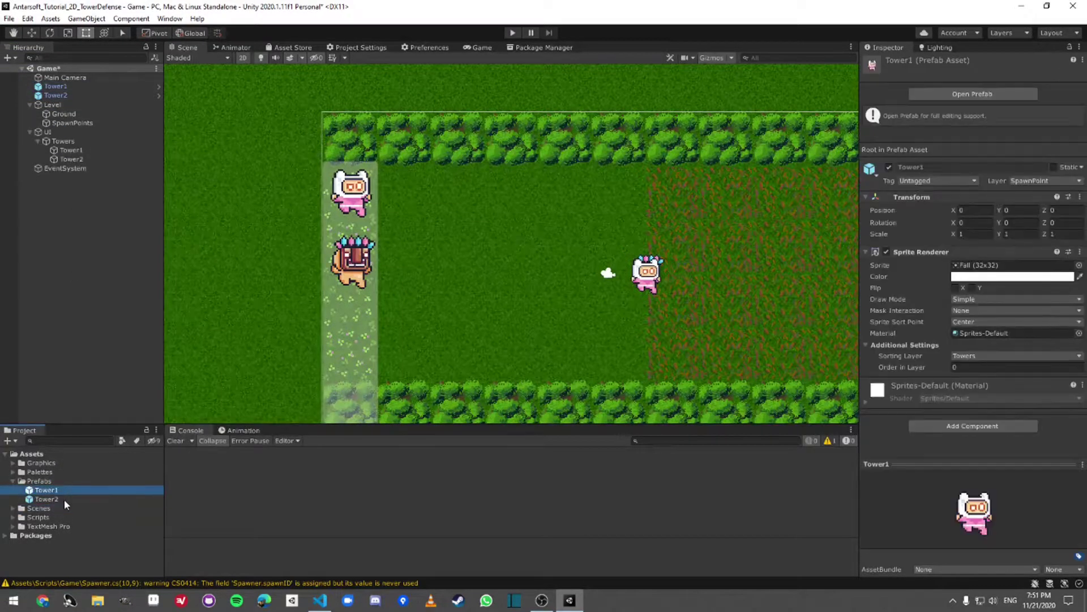
click(52, 105)
click(56, 95)
shift+click(56, 86)
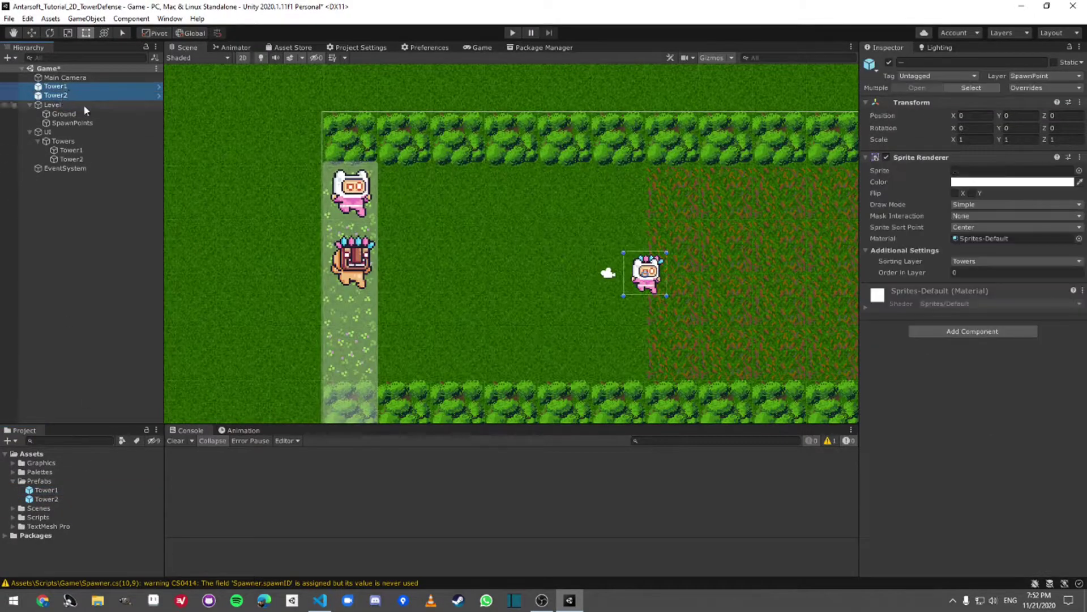
key(Delete)
Review the whole level in the scene and inspect the Tower2 prefab's settings
scroll(523, 293, down, 4)
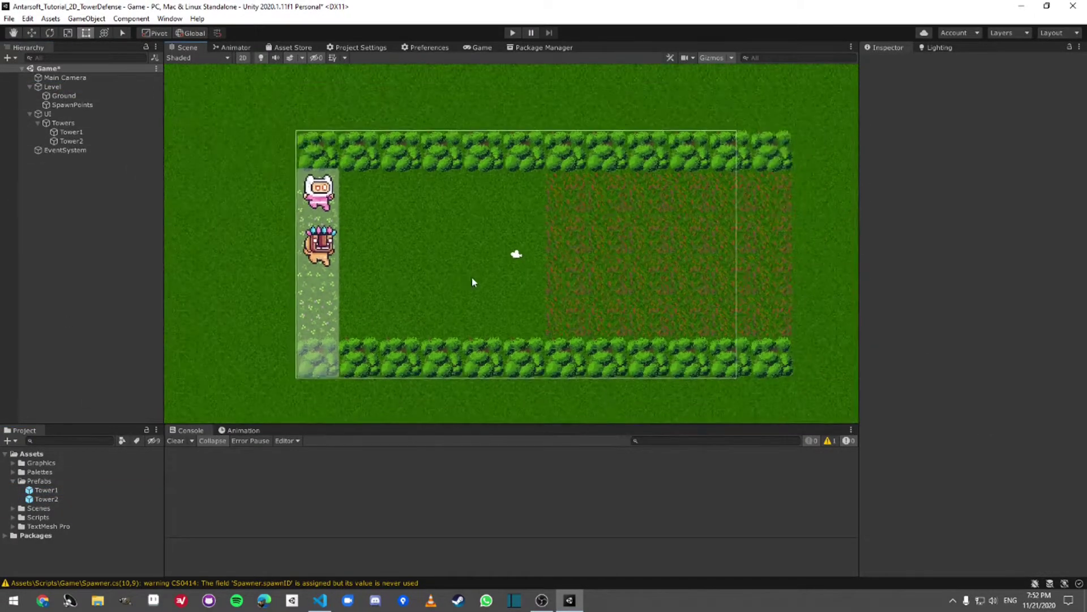
mouse_move(474, 285)
middle_down()
mouse_move(507, 306)
mouse_move(493, 290)
middle_up()
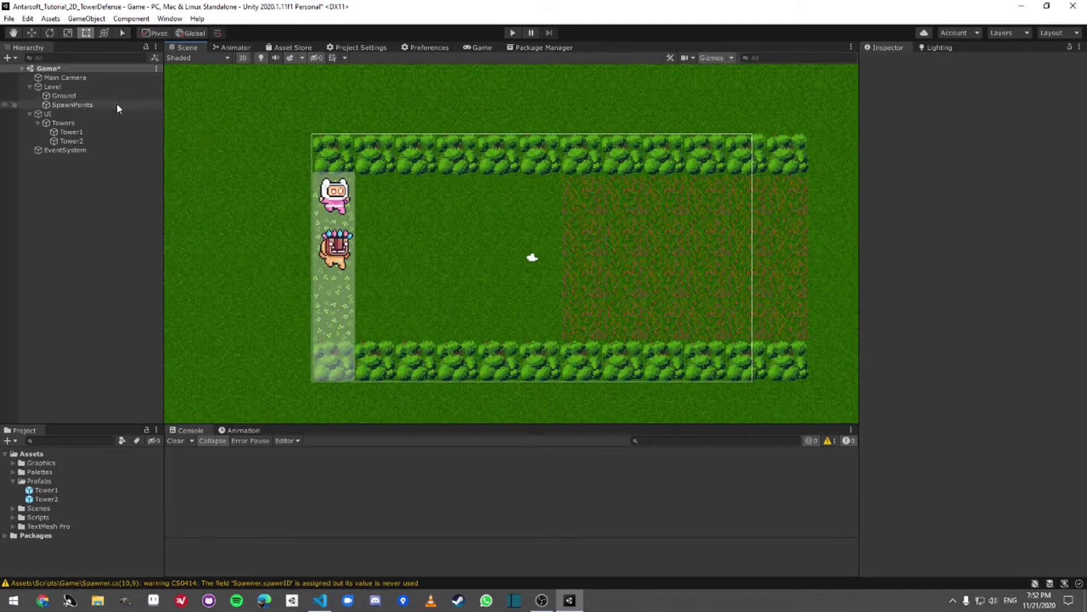
click(61, 501)
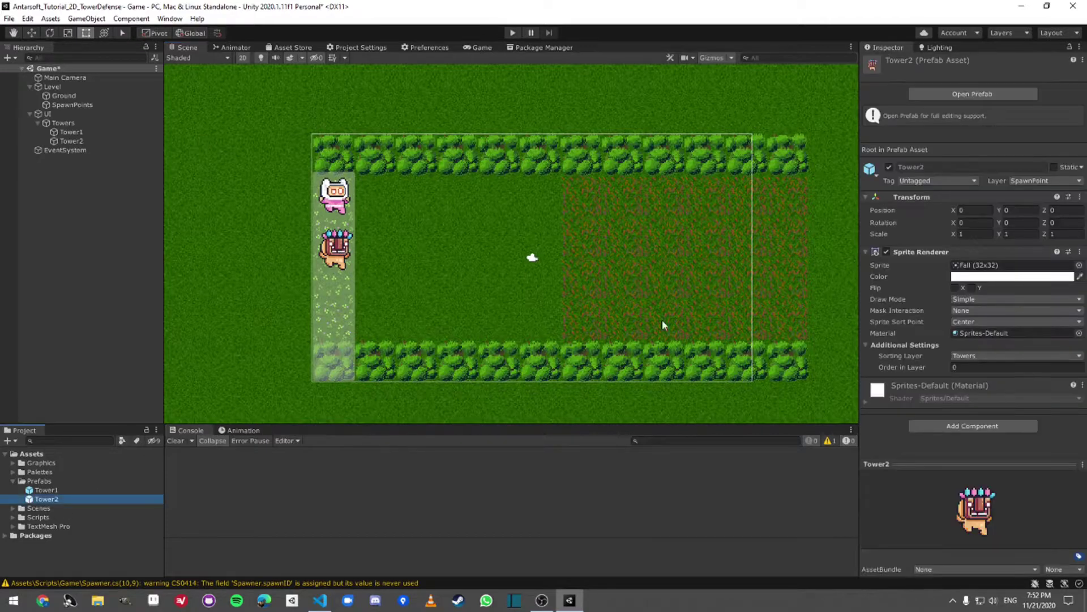